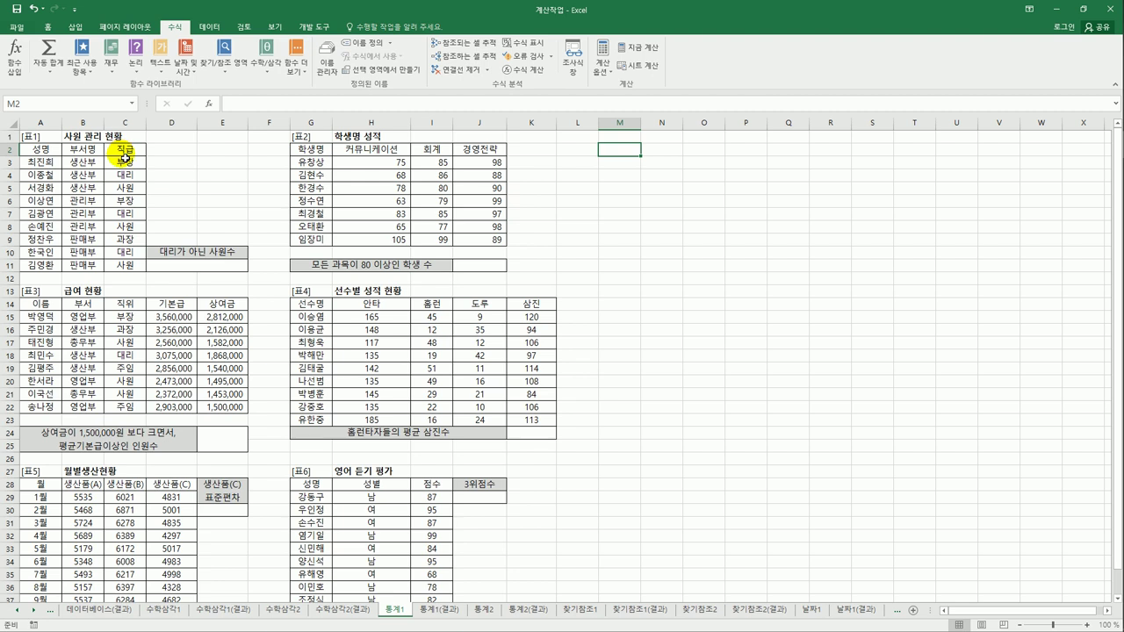
# Examine the 직급 entries in C3:C11 of [표1] and the answer cell D11 for 대리가 아닌 사원수
pyautogui.moveTo(125, 167); pyautogui.dragTo(130, 274)
pyautogui.click(169, 268)
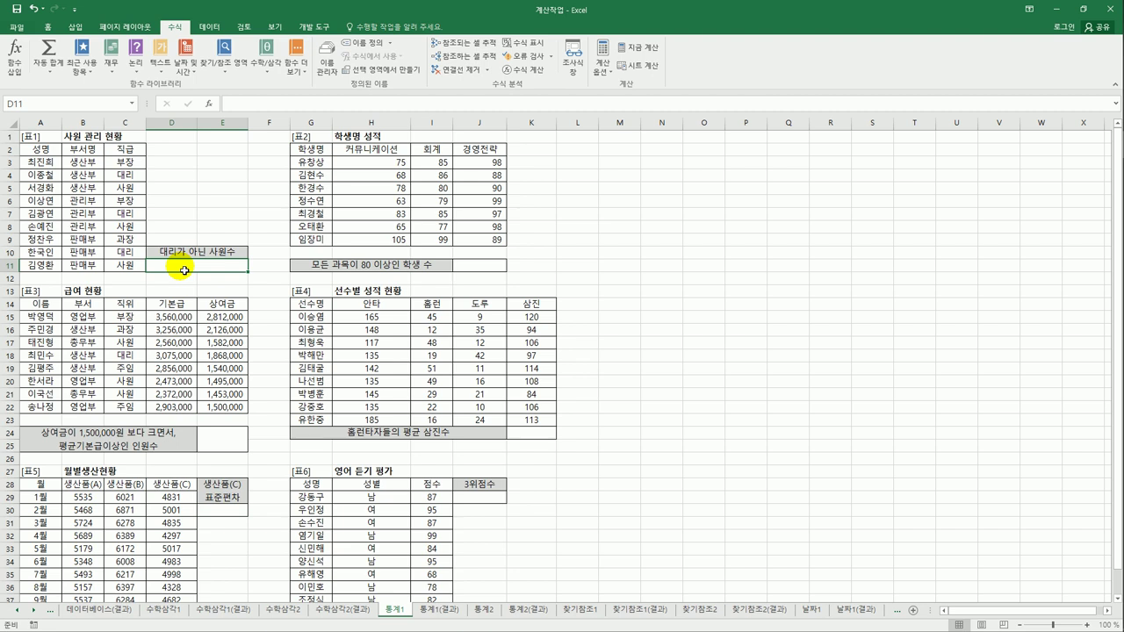
pyautogui.moveTo(140, 179); pyautogui.dragTo(137, 238)
pyautogui.click(140, 254)
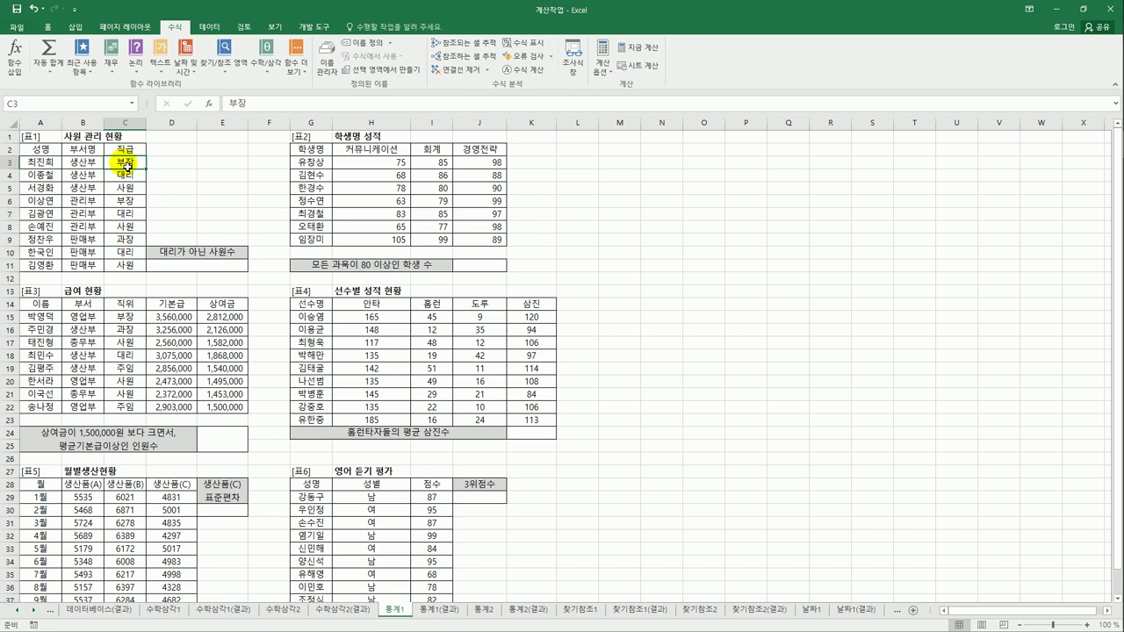
pyautogui.click(134, 188)
pyautogui.moveTo(134, 188); pyautogui.dragTo(137, 226)
pyautogui.click(136, 242)
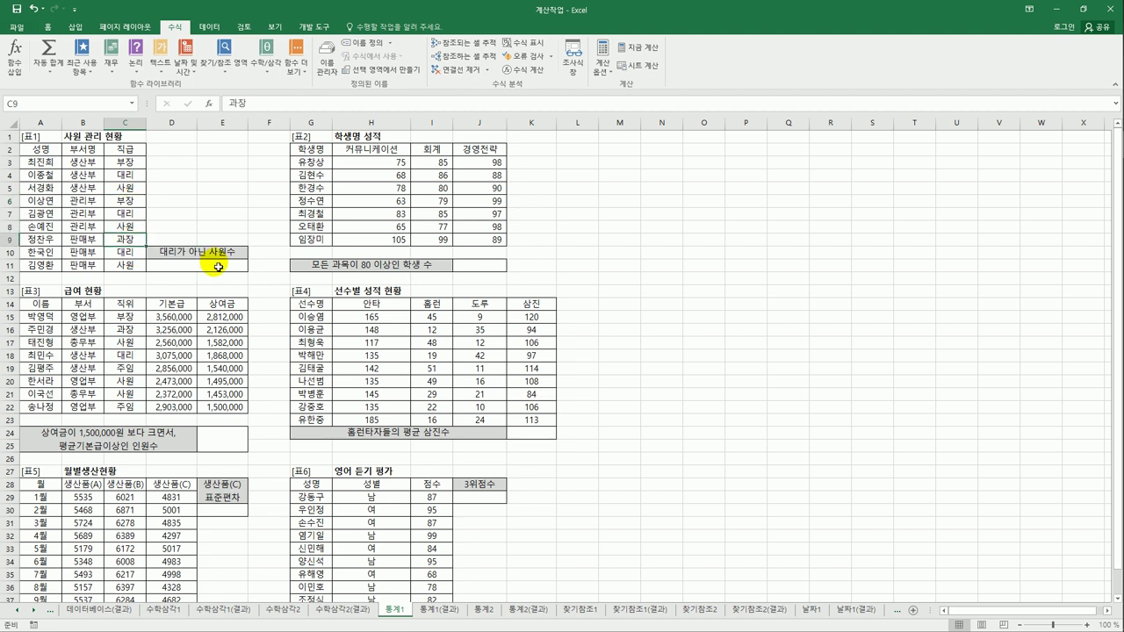
# Start a function note beside the tables with 숫자 in L2 and count in M2
pyautogui.click(581, 151)
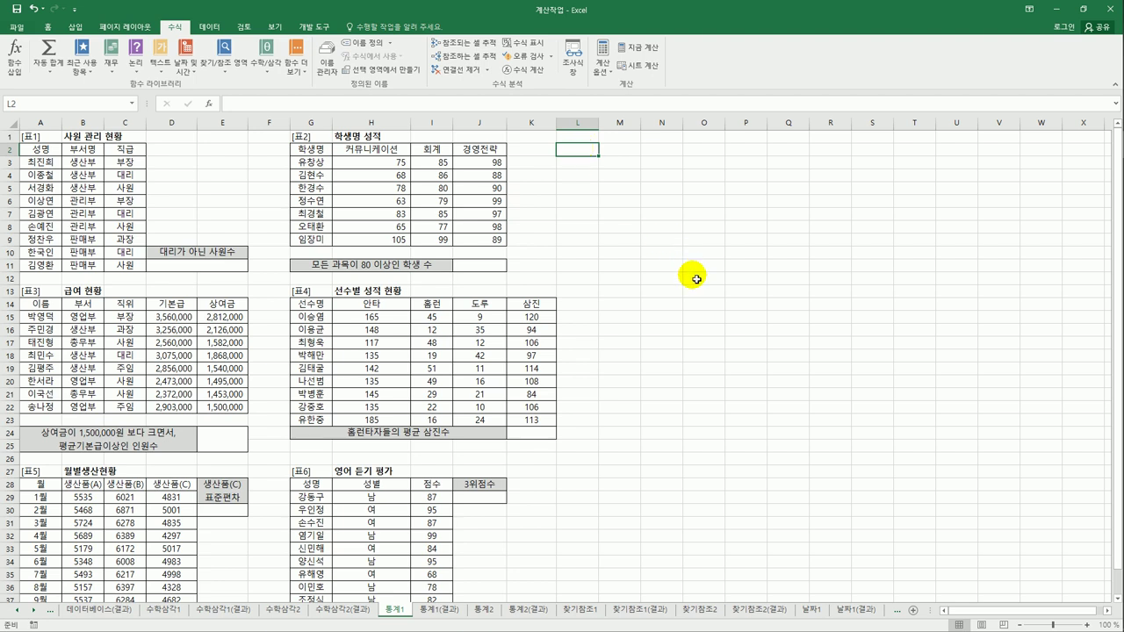
pyautogui.write('수')
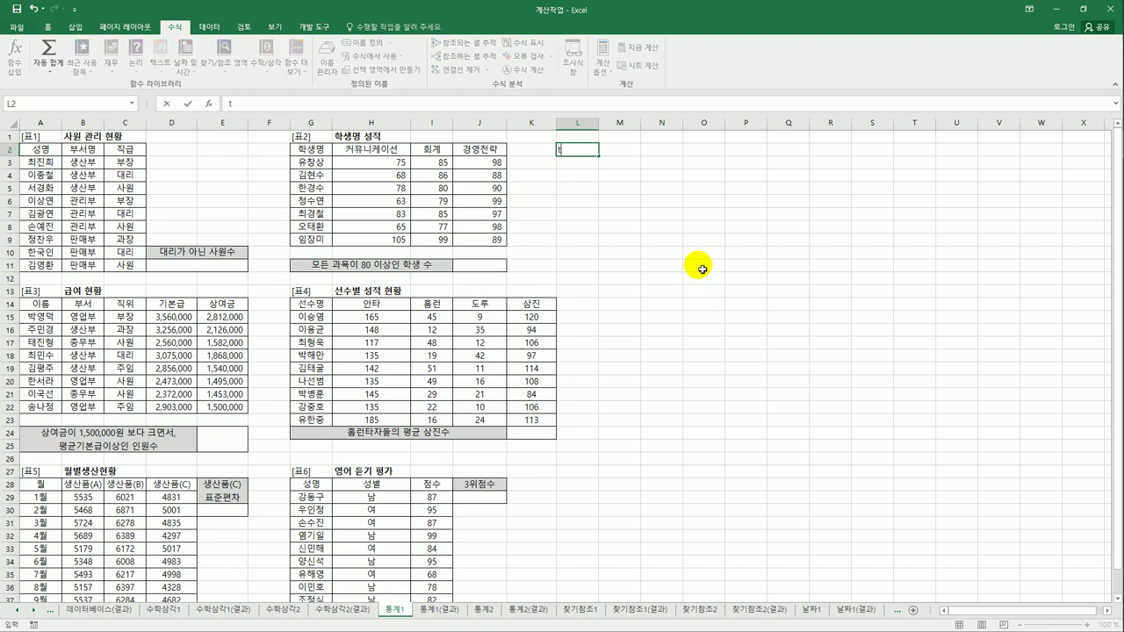
pyautogui.write('ㅅ자')
pyautogui.press('Tab')
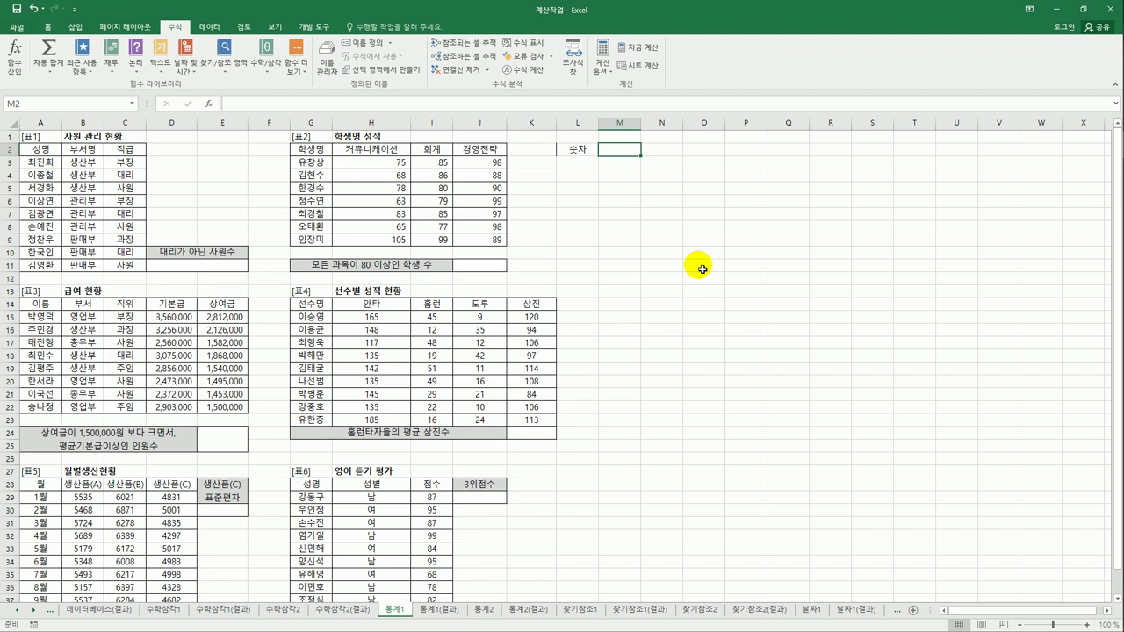
pyautogui.write('count')
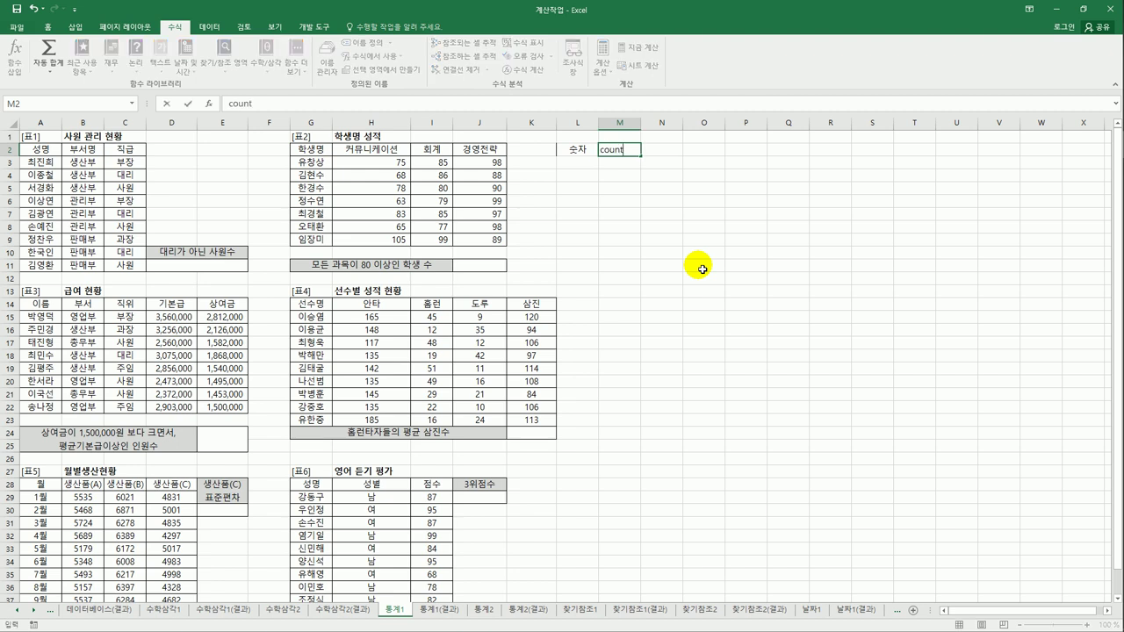
pyautogui.press('Return')
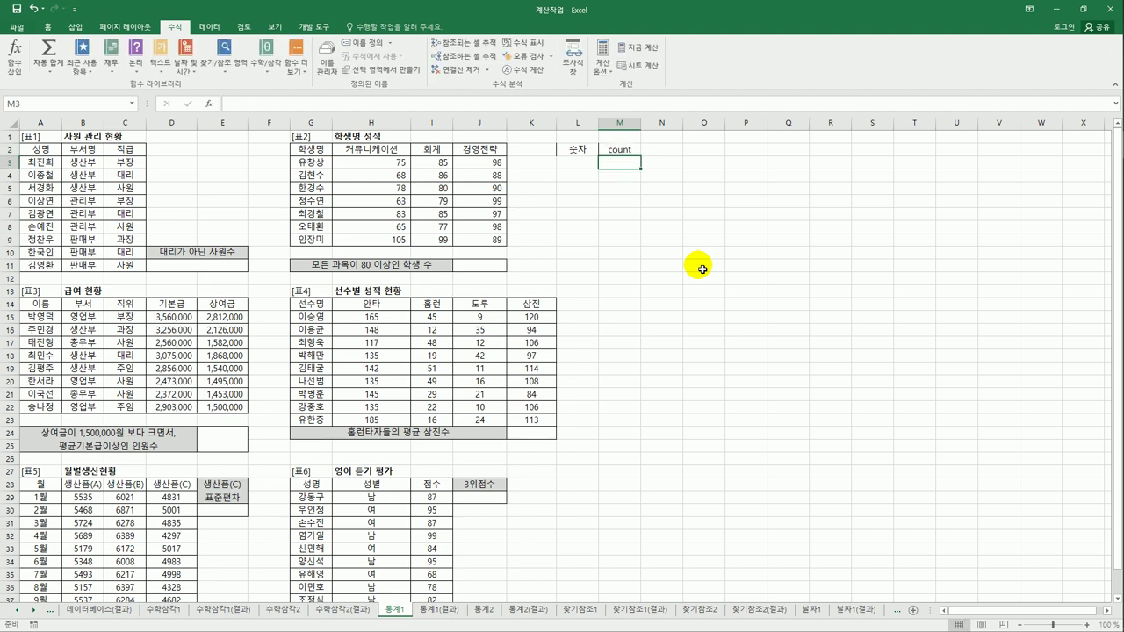
# Add a note row with 공백x in L3 and counta in M3
pyautogui.press('Left')
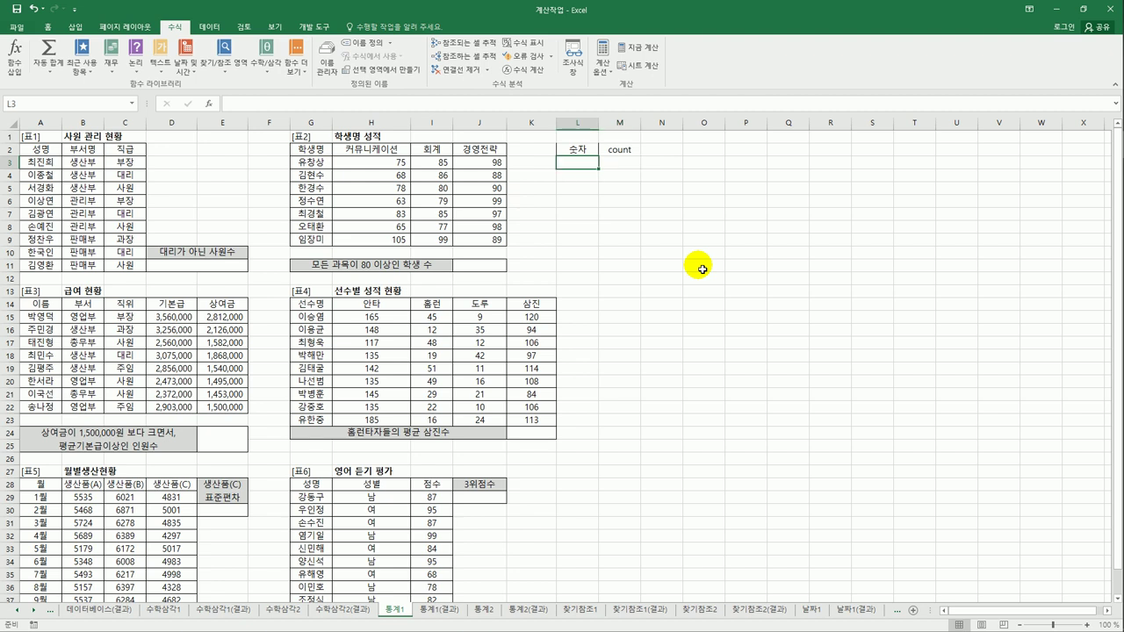
pyautogui.write('=co')
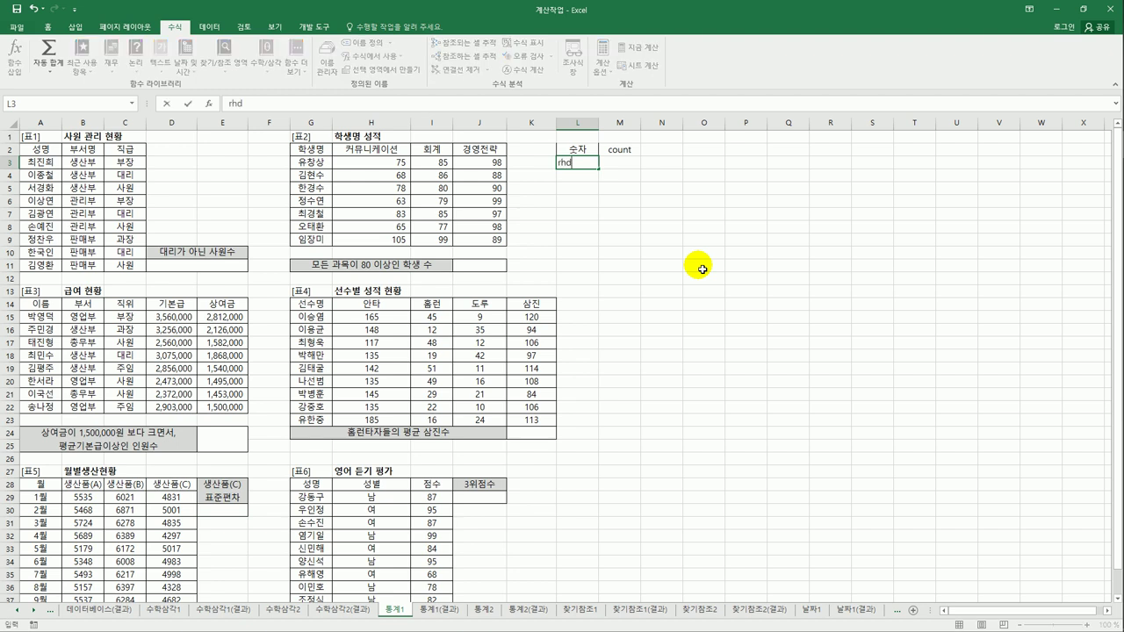
pyautogui.press('BackSpace')
pyautogui.press('BackSpace')
pyautogui.press('BackSpace')
pyautogui.write('공백ㅌ')
pyautogui.press('BackSpace')
pyautogui.write('x')
pyautogui.press('Tab')
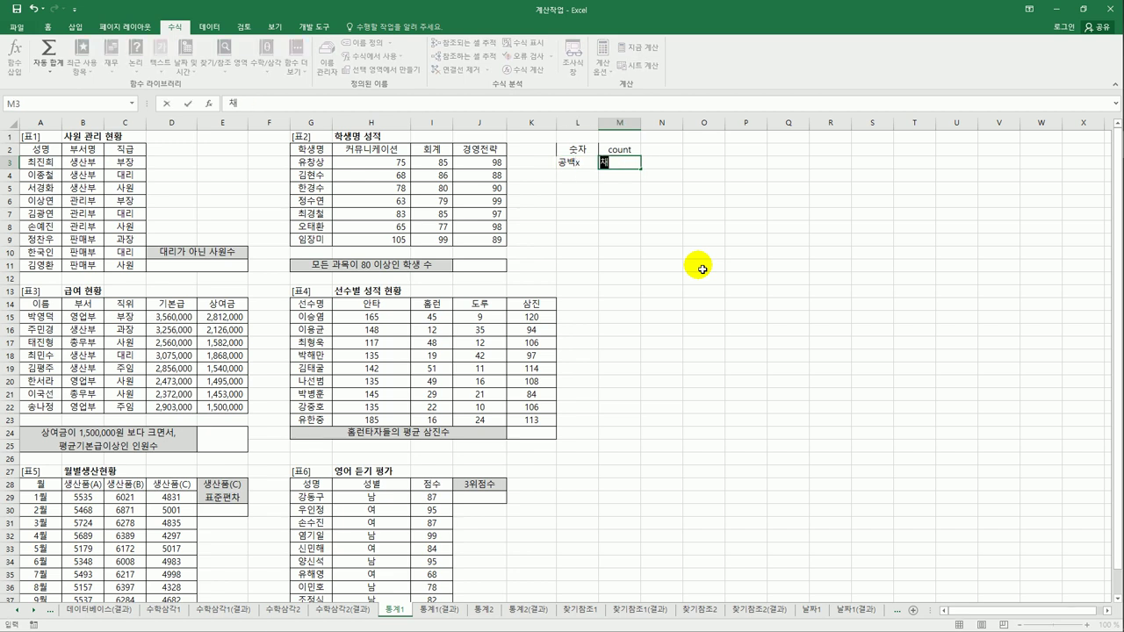
pyautogui.write('ㅊ')
pyautogui.press('BackSpace')
pyautogui.write('counta')
pyautogui.press('Return')
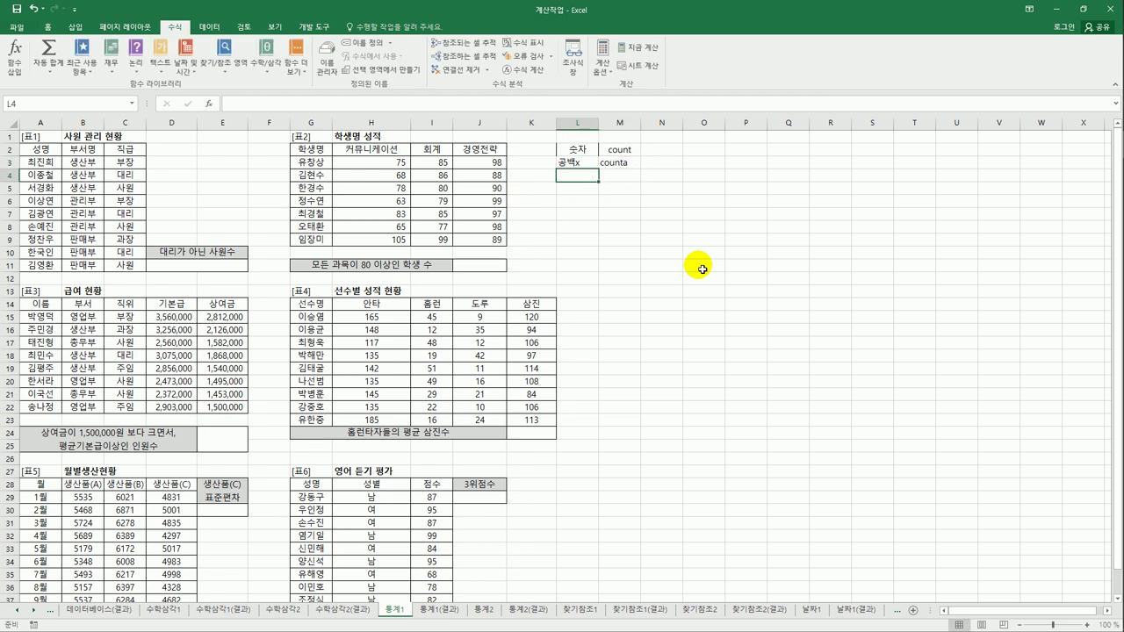
# Add a note row with 공백 in L4 and countblank in M4
pyautogui.write('ㄱ')
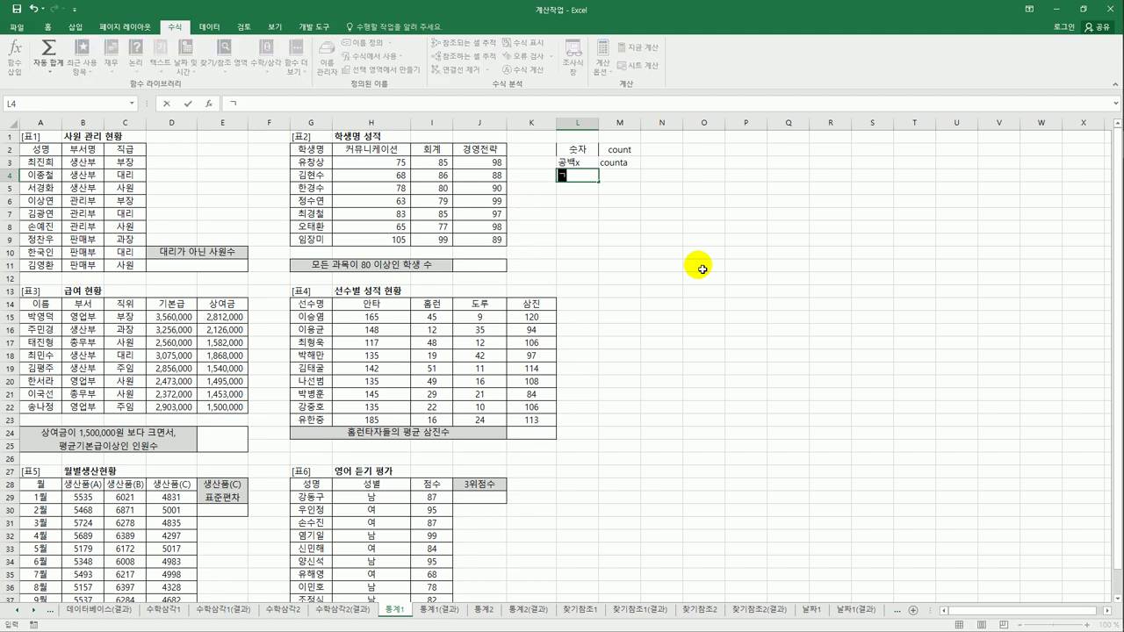
pyautogui.write('공백')
pyautogui.press('Delete')
pyautogui.press('Tab')
pyautogui.write('counta')
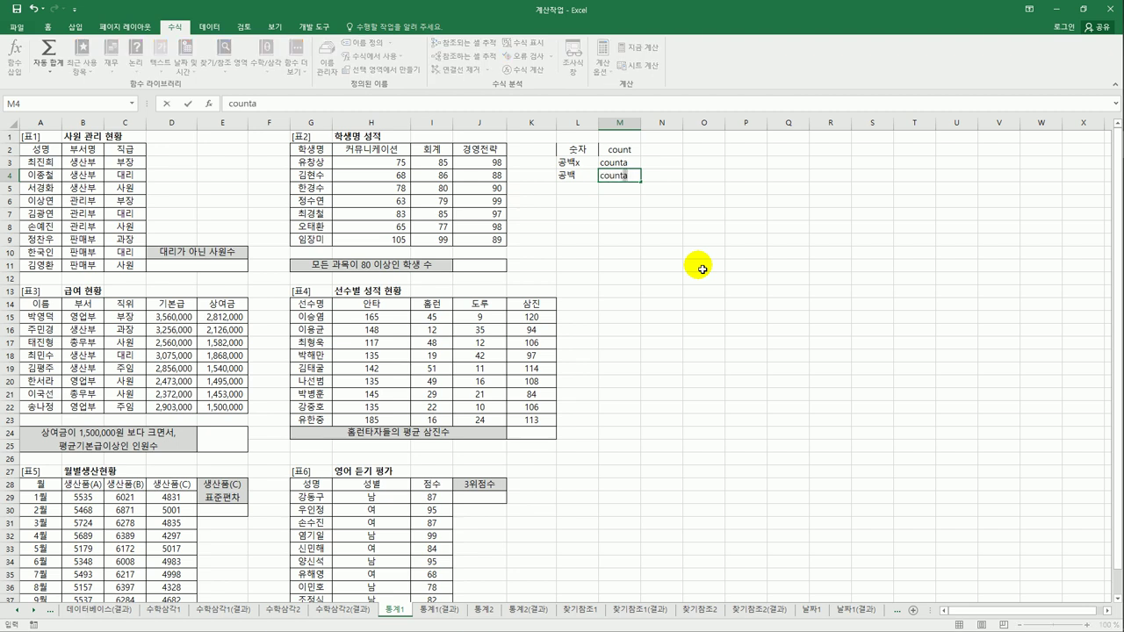
pyautogui.write('blank')
pyautogui.press('Return')
pyautogui.press('Up')
pyautogui.press('Up')
pyautogui.press('Up')
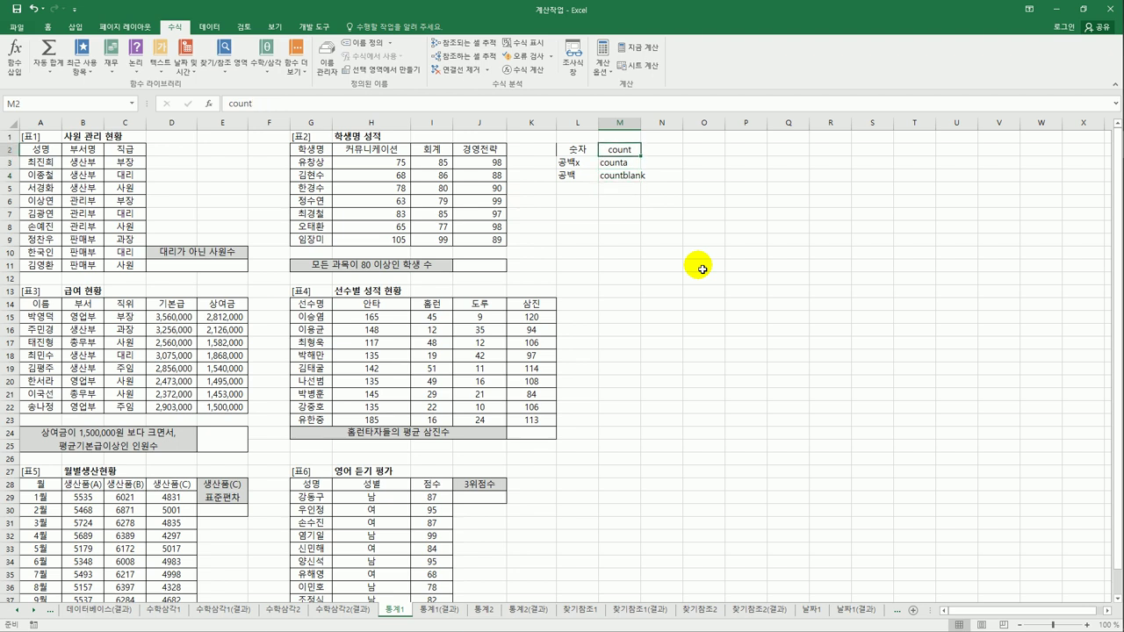
pyautogui.press('Down')
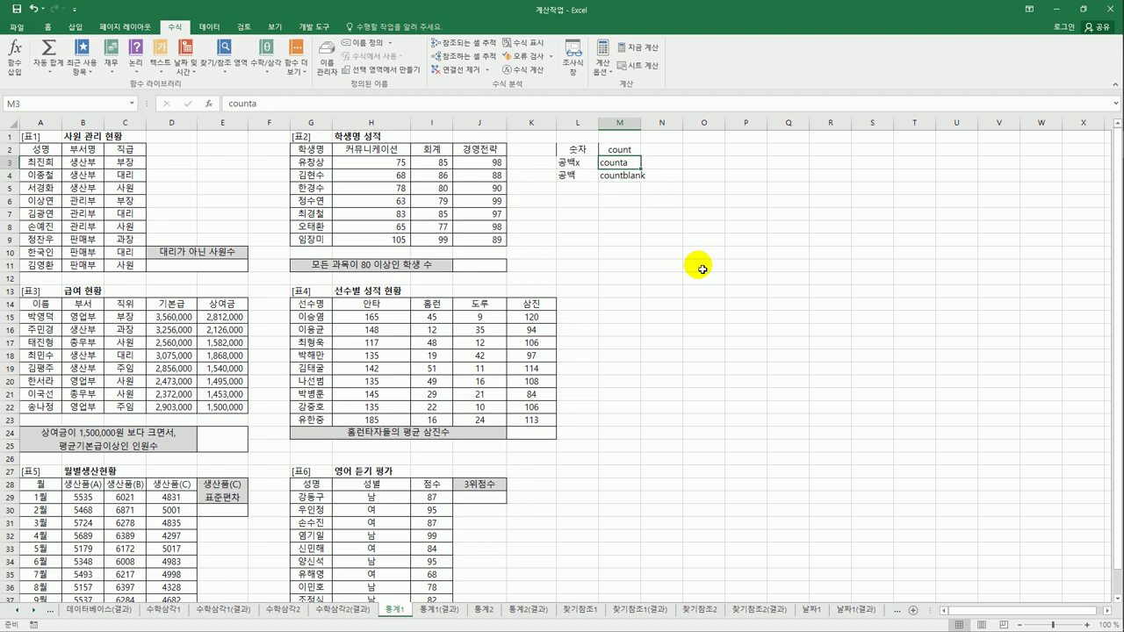
pyautogui.press('Down')
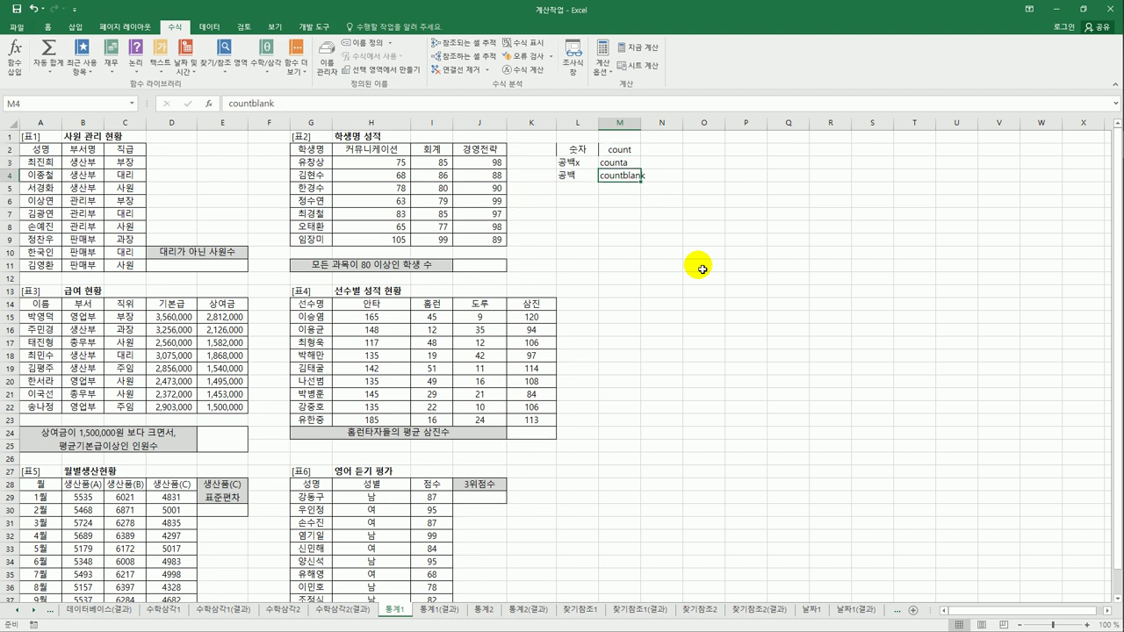
# Note the conditional counting functions with 조건 o in L6, countif in M6 and countifs in M7
pyautogui.press('Down')
pyautogui.press('Down')
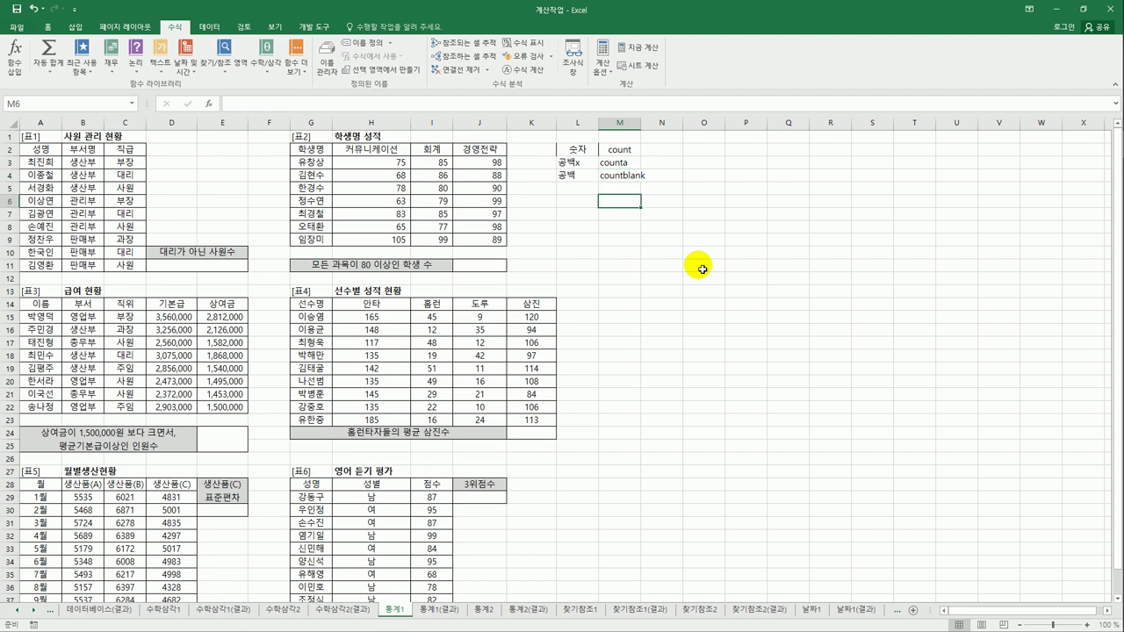
pyautogui.press('Left')
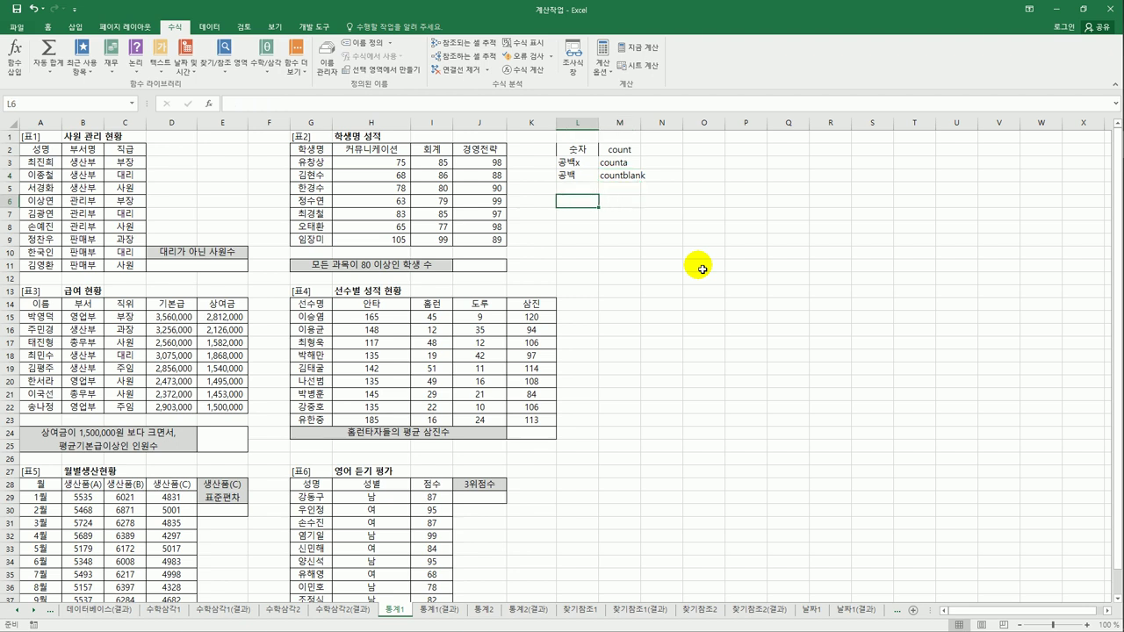
pyautogui.write('공')
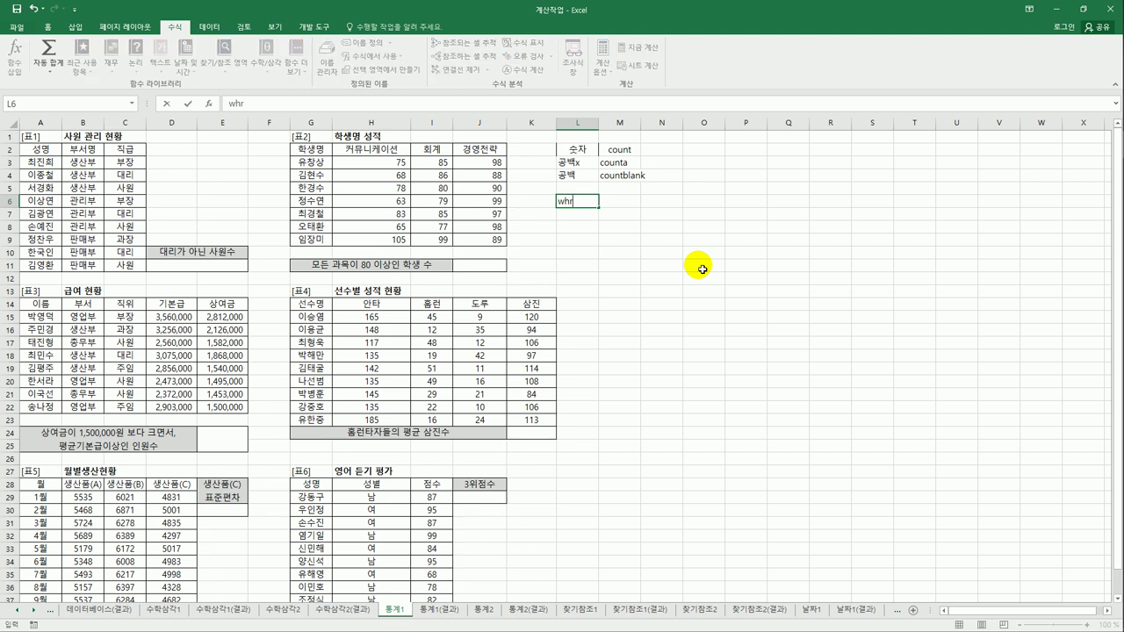
pyautogui.press('BackSpace')
pyautogui.write('조건 o')
pyautogui.press('Tab')
pyautogui.write('coun')
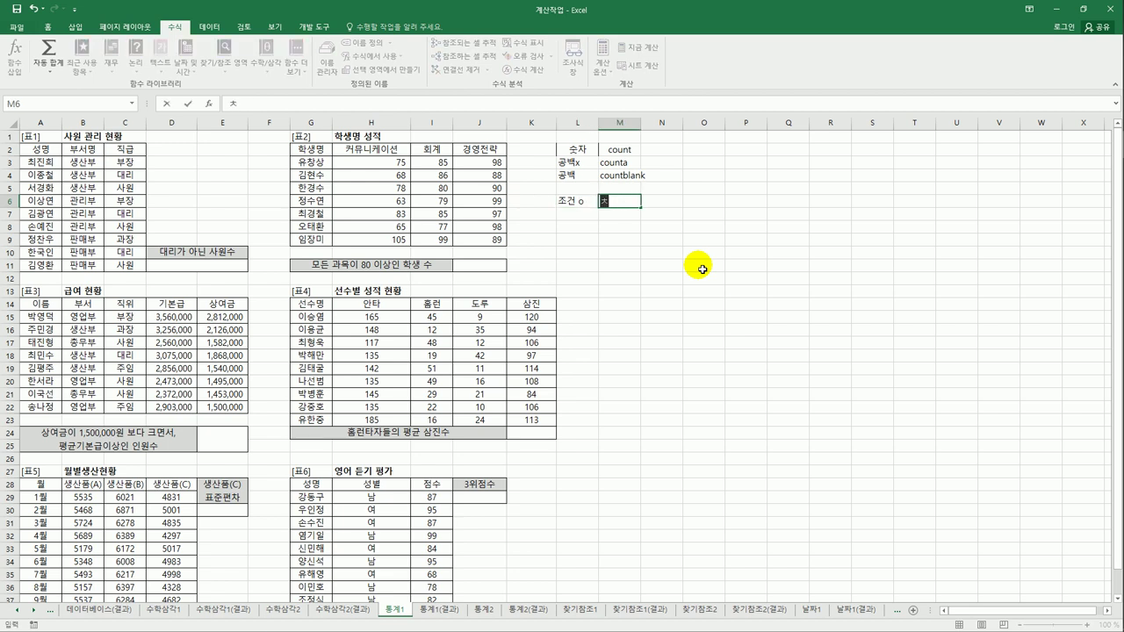
pyautogui.write('tif')
pyautogui.press('Return')
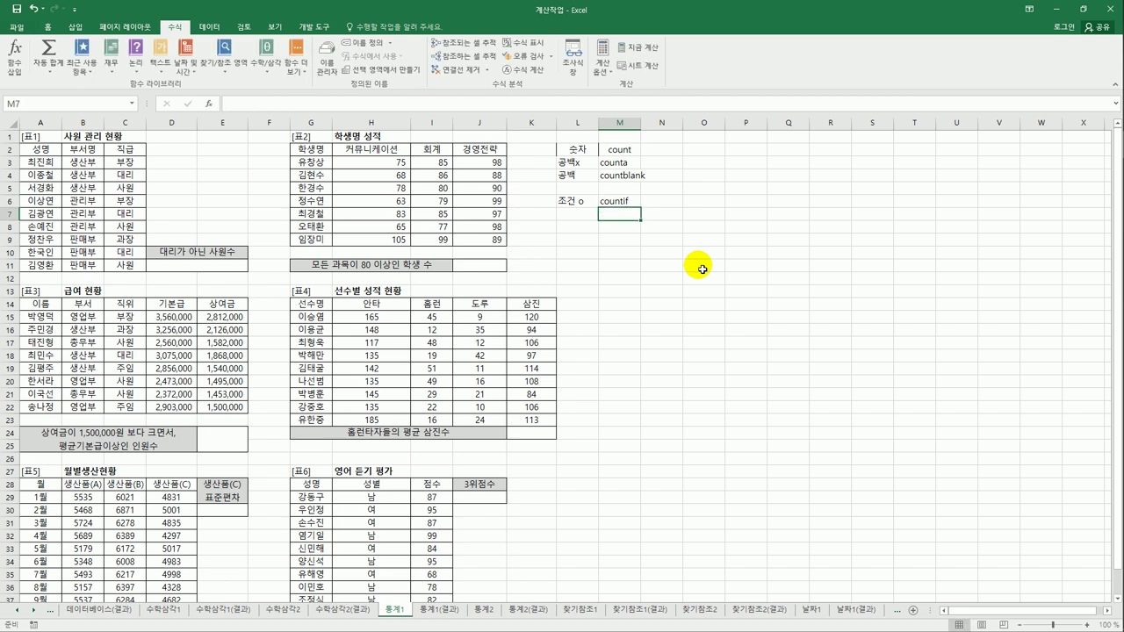
pyautogui.write('countif')
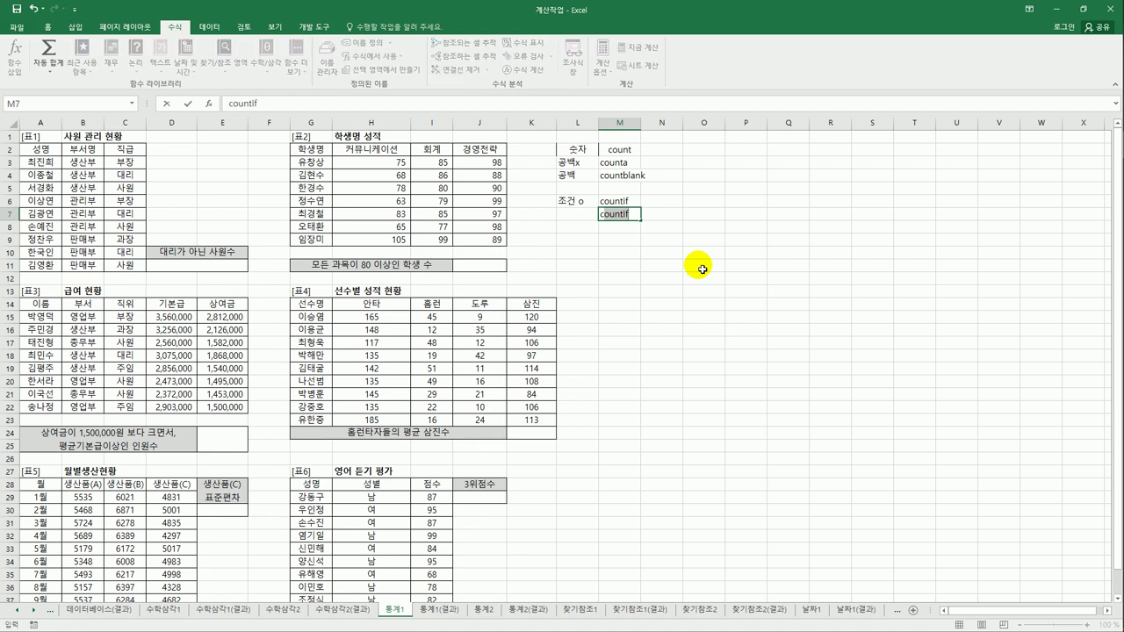
pyautogui.write('s')
pyautogui.press('Return')
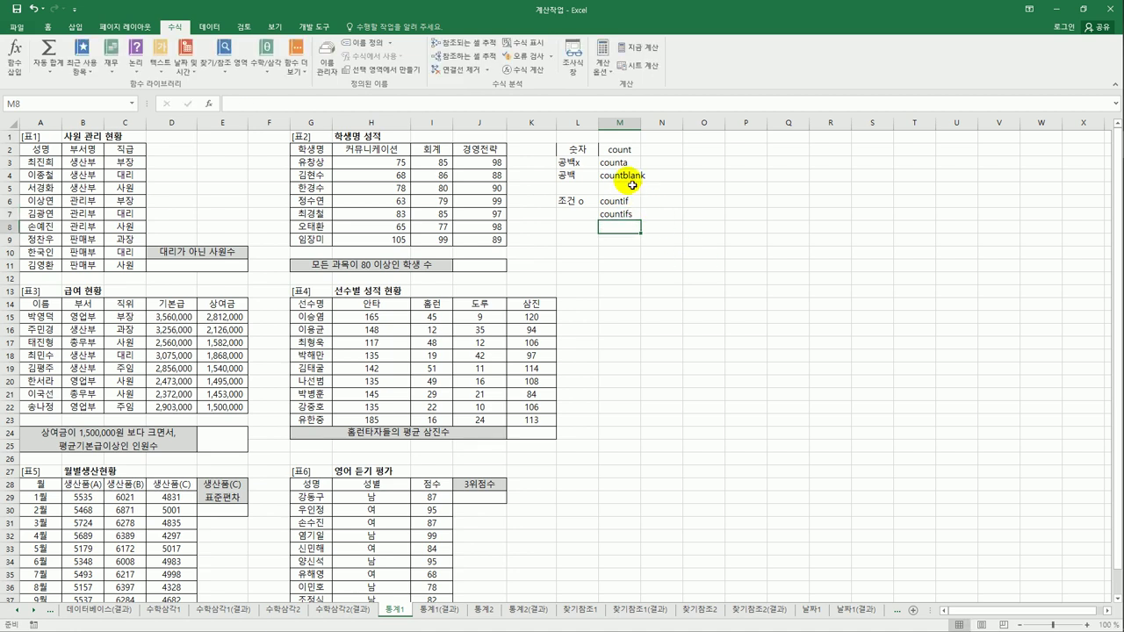
# Review the function names count, counta, countblank, countif and countifs noted in column M
pyautogui.moveTo(619, 150)
pyautogui.mouseDown()
pyautogui.moveTo(623, 209)
pyautogui.moveTo(642, 226)
pyautogui.moveTo(617, 166)
pyautogui.moveTo(630, 158)
pyautogui.mouseUp()
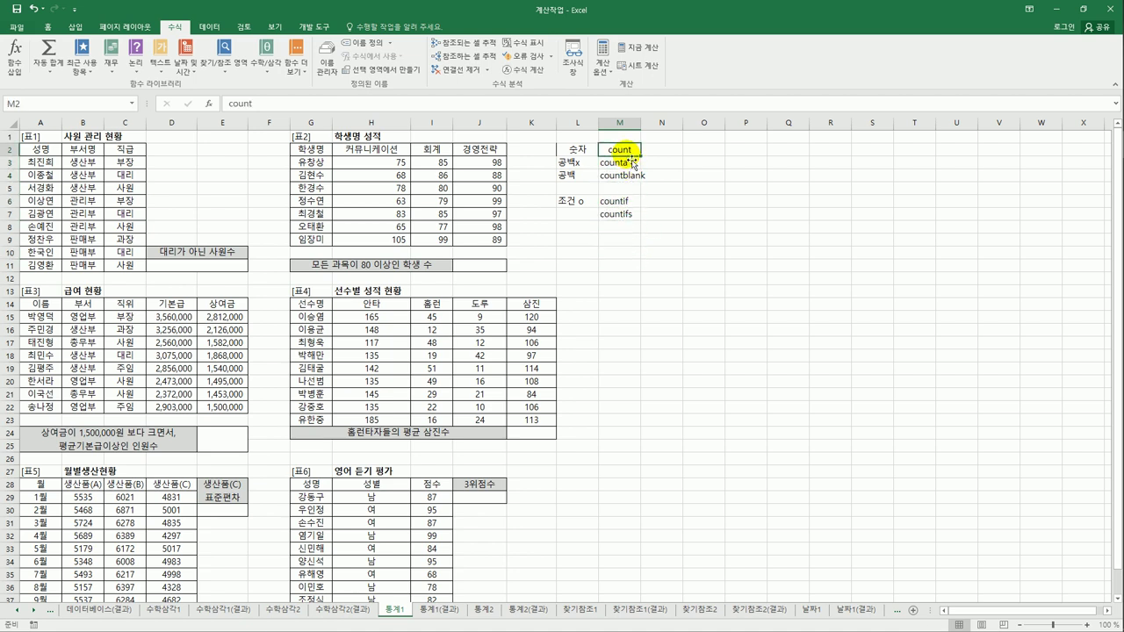
pyautogui.click(627, 166)
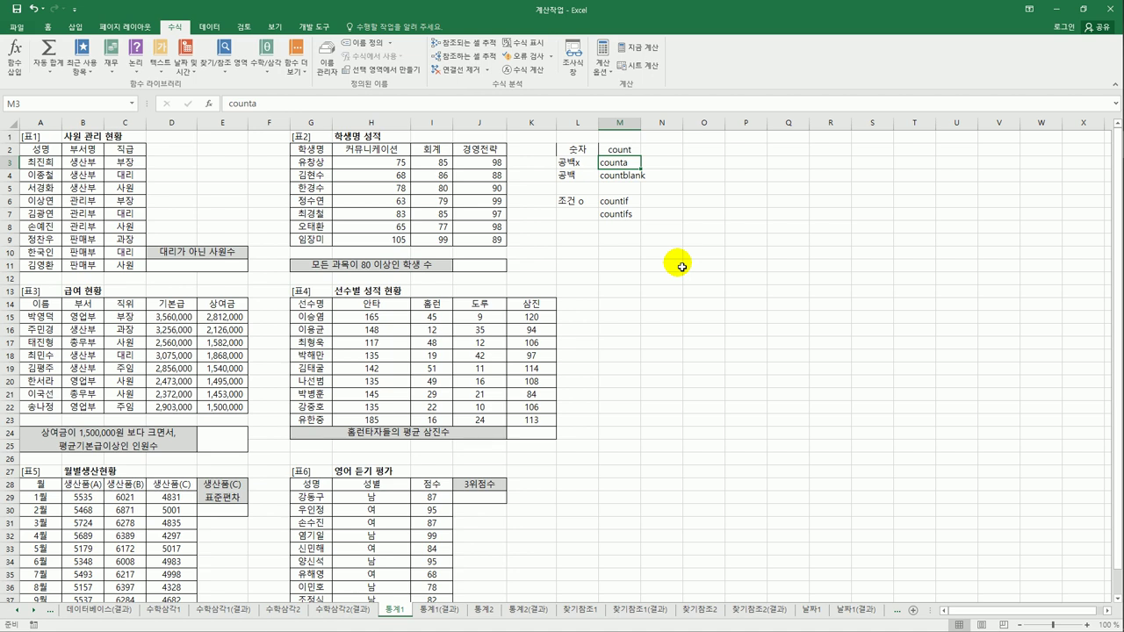
pyautogui.click(628, 176)
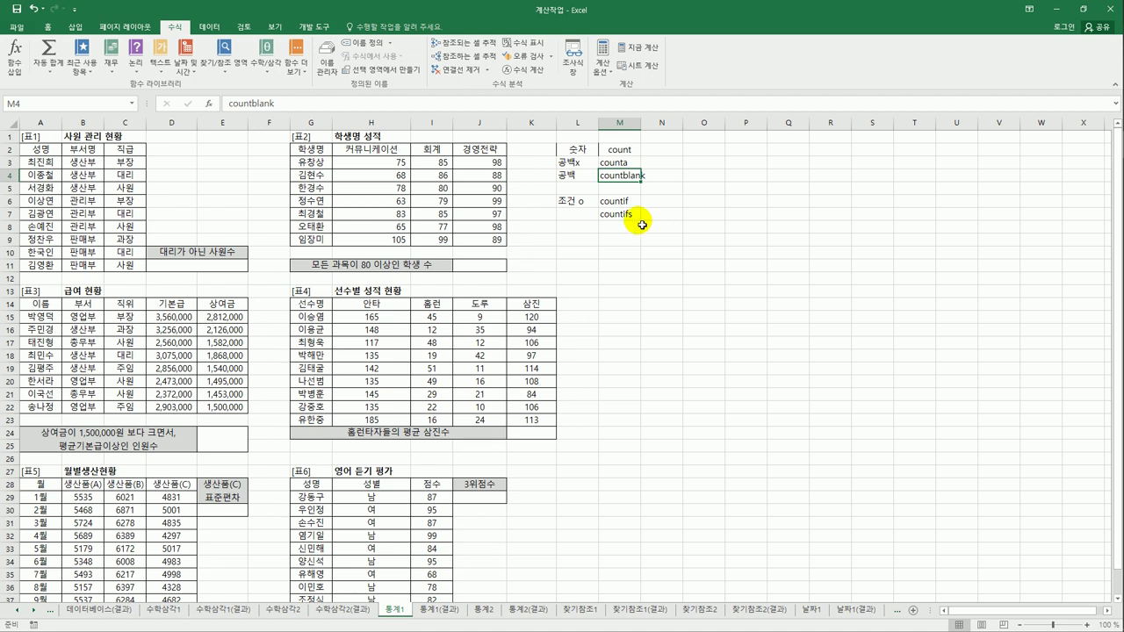
pyautogui.click(621, 202)
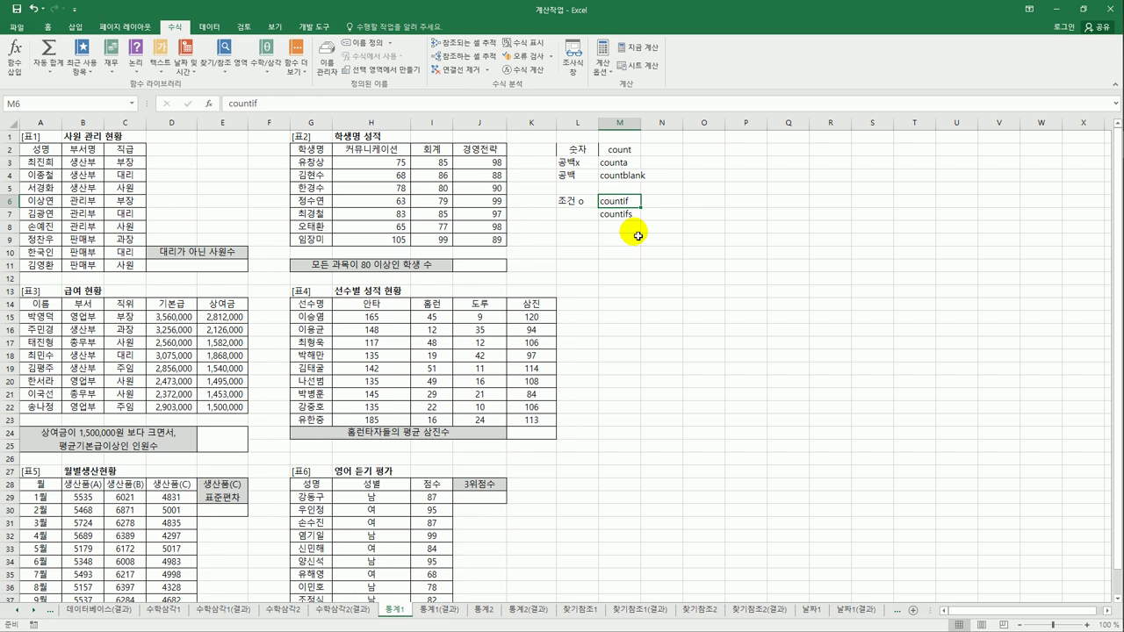
pyautogui.click(620, 214)
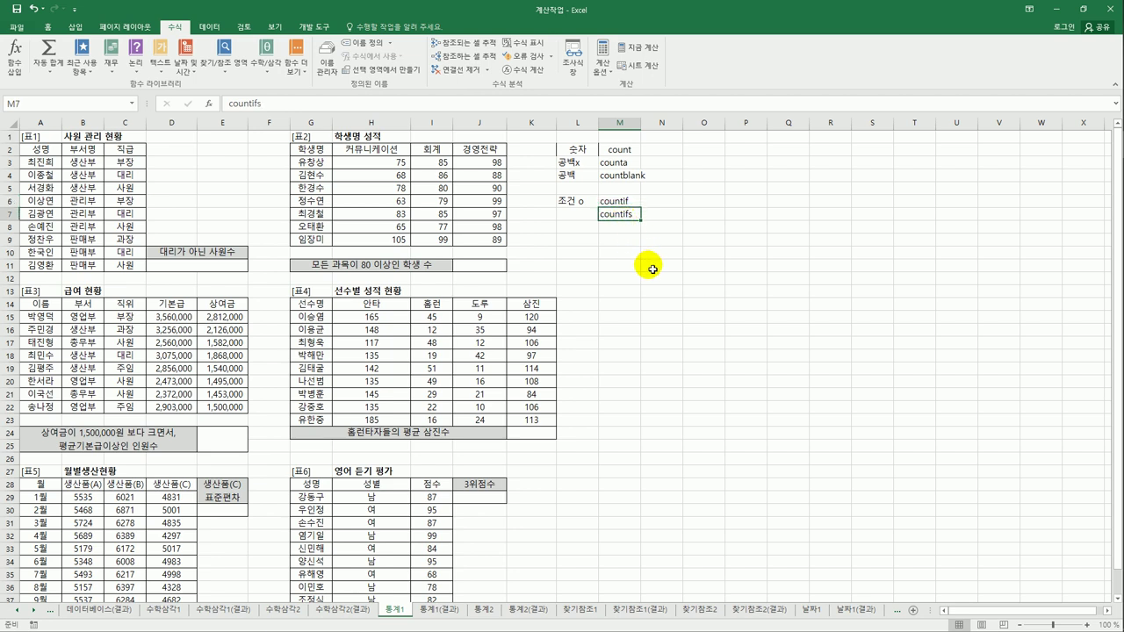
# List the comparison operators >=, <=, >, < and <> down cells O2 to O6
pyautogui.click(708, 151)
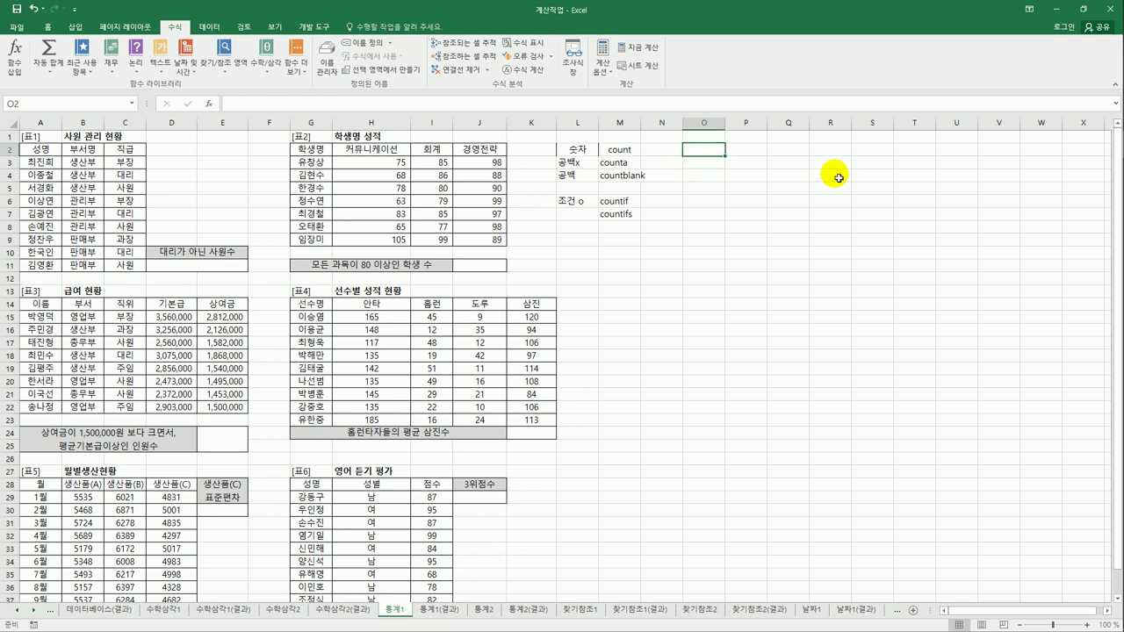
pyautogui.write('>=')
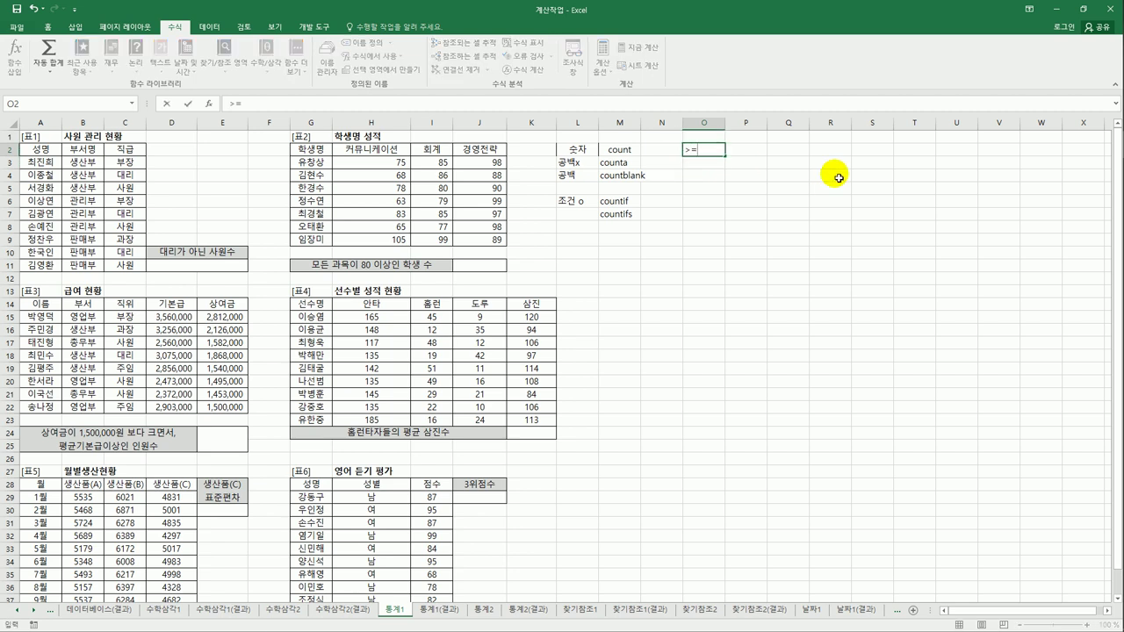
pyautogui.press('Return')
pyautogui.write('<=')
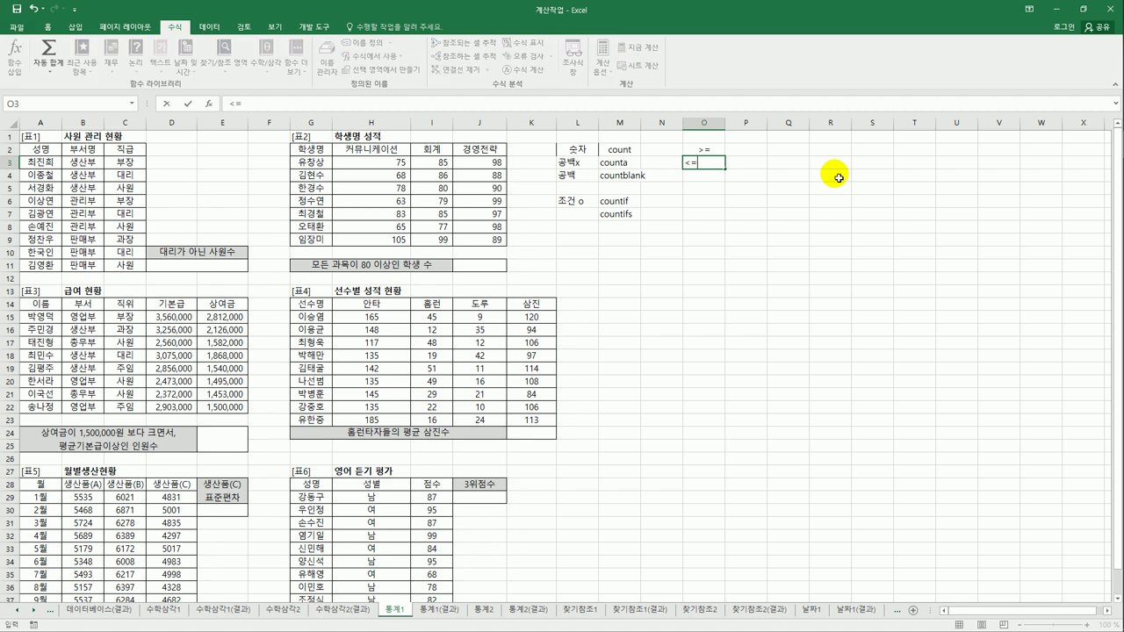
pyautogui.press('Return')
pyautogui.write('>')
pyautogui.press('Return')
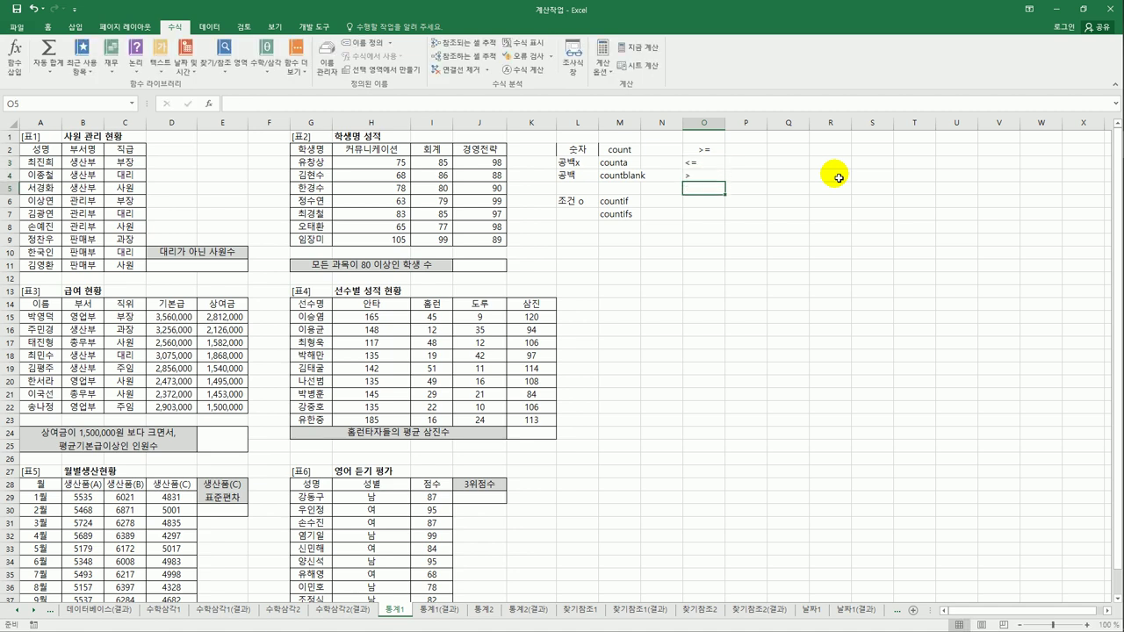
pyautogui.write('<')
pyautogui.press('Return')
pyautogui.write('<>')
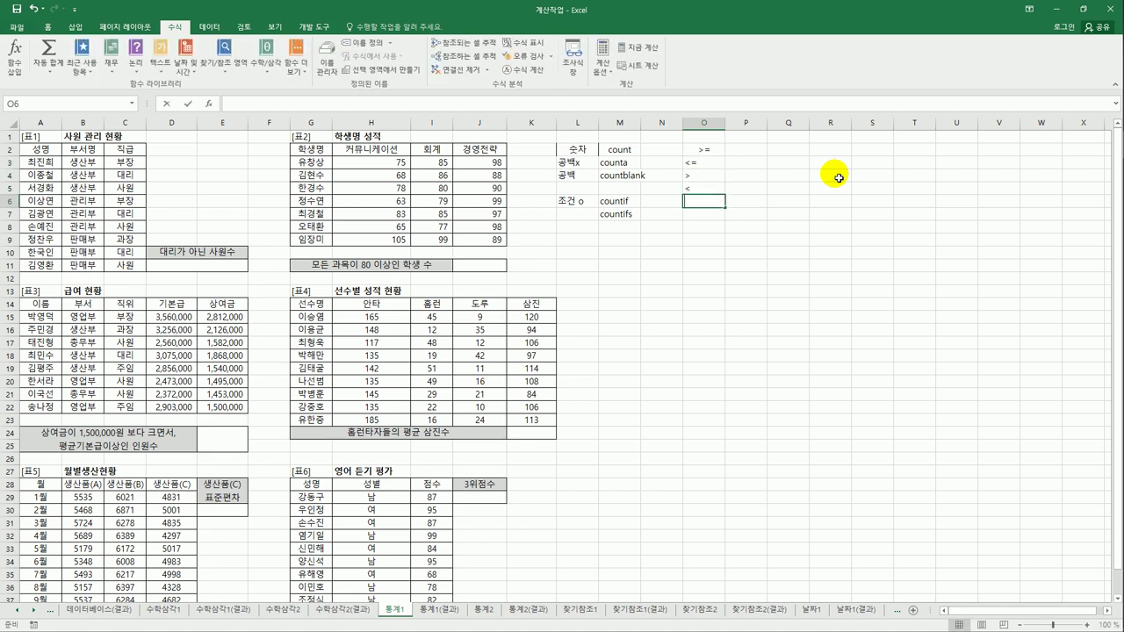
pyautogui.press('Return')
pyautogui.press('Up')
# Start a COUNTIF formula in D11 using the 직급 range C3:C11 of [표1]
pyautogui.click(193, 273)
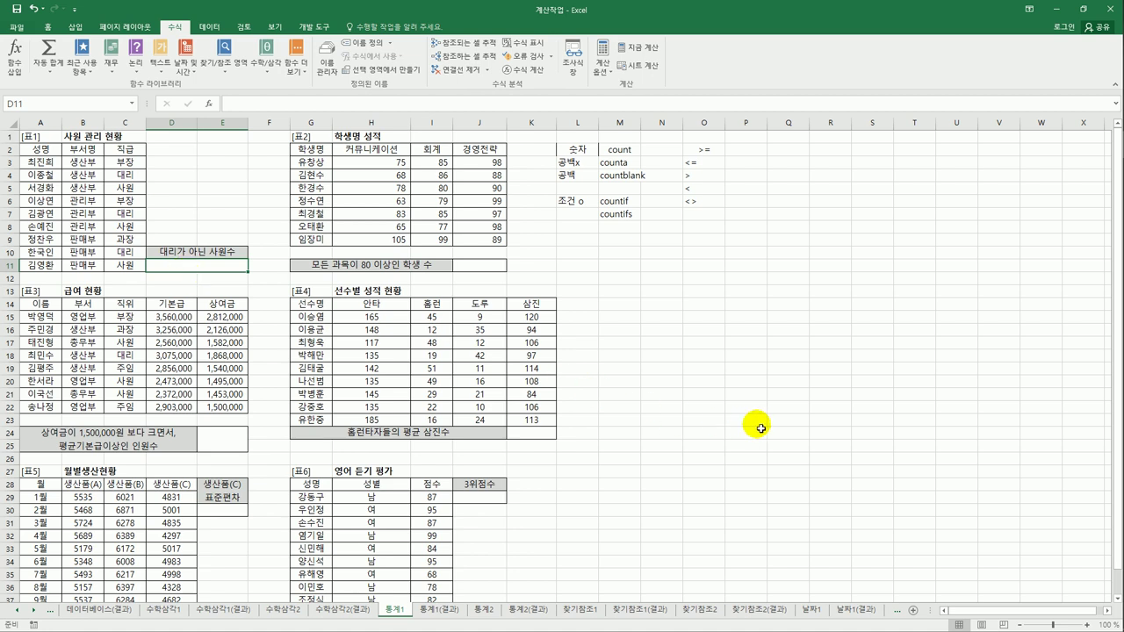
pyautogui.write('=cou')
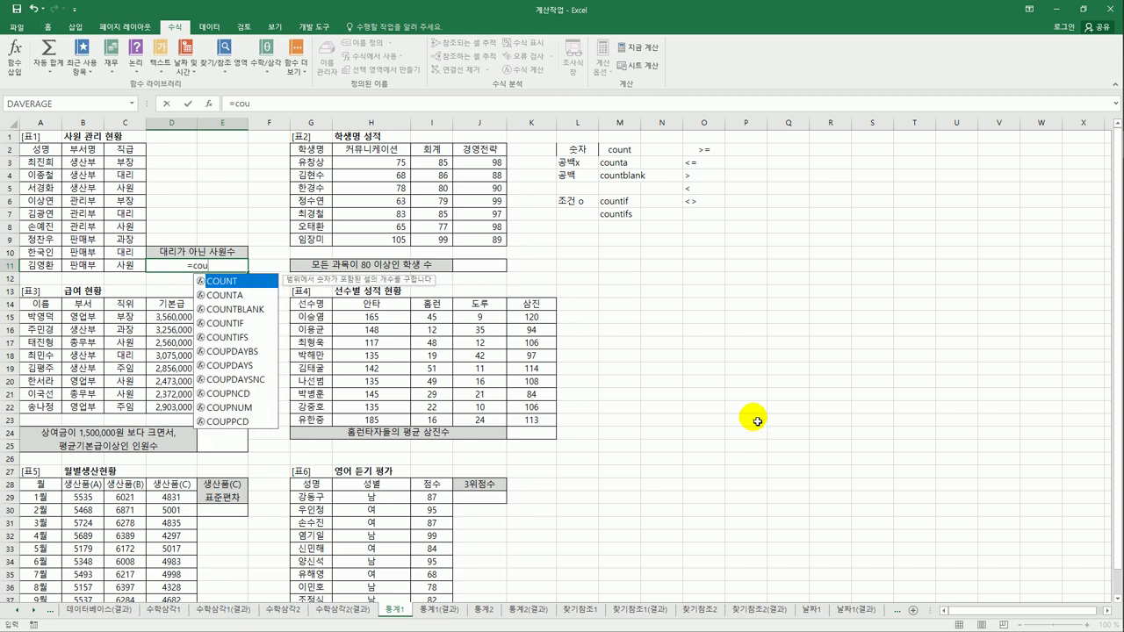
pyautogui.click(239, 324)
pyautogui.doubleClick(240, 323)
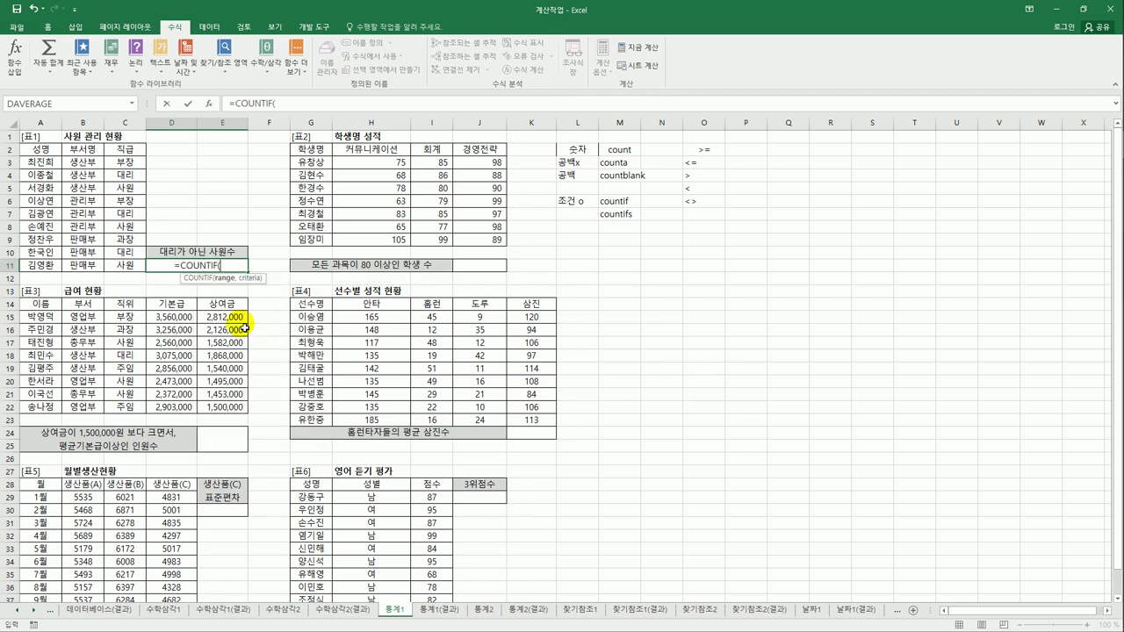
pyautogui.click(132, 167)
pyautogui.moveTo(132, 166); pyautogui.dragTo(134, 267)
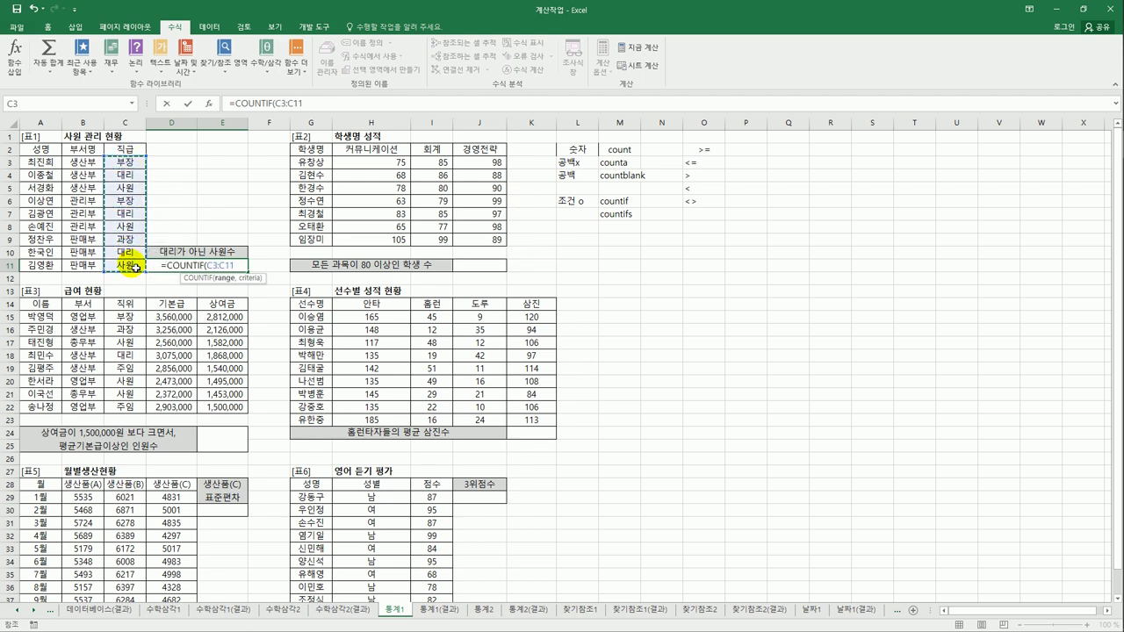
# Set the COUNTIF criterion to "<>대리" and enter the formula in D11
pyautogui.write(',')
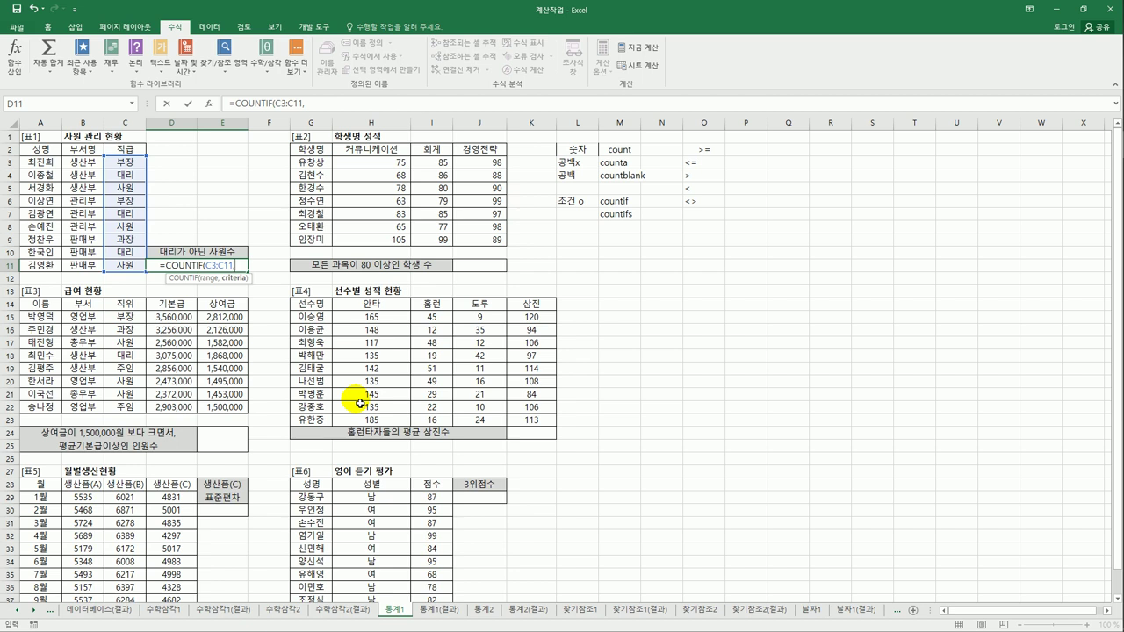
pyautogui.write('"<>')
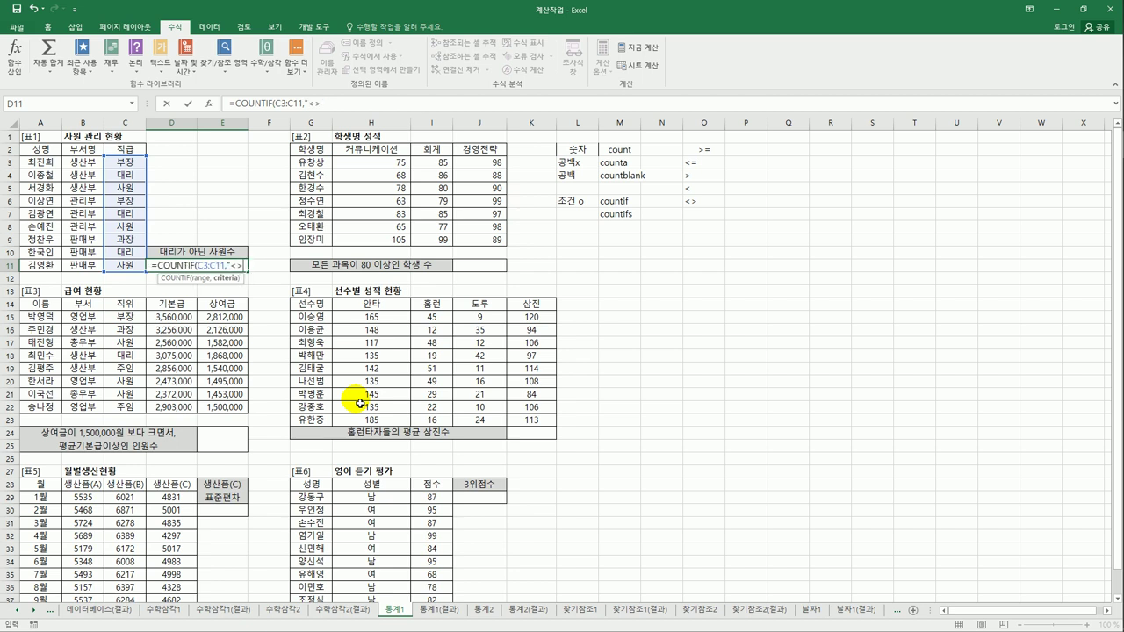
pyautogui.write('ㄷ')
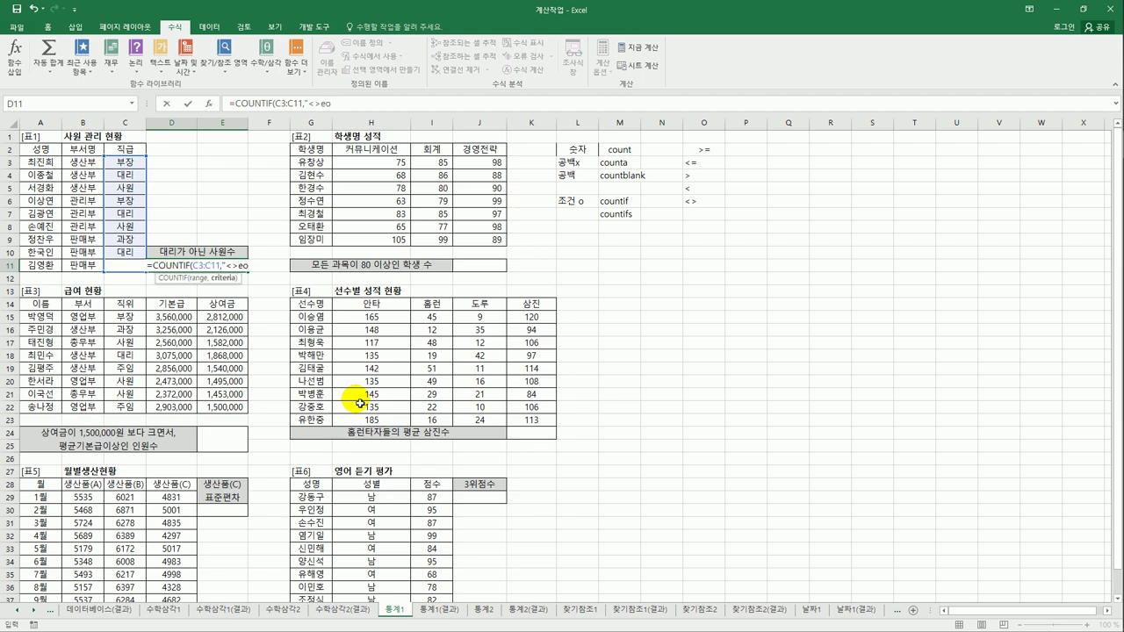
pyautogui.write('대리"')
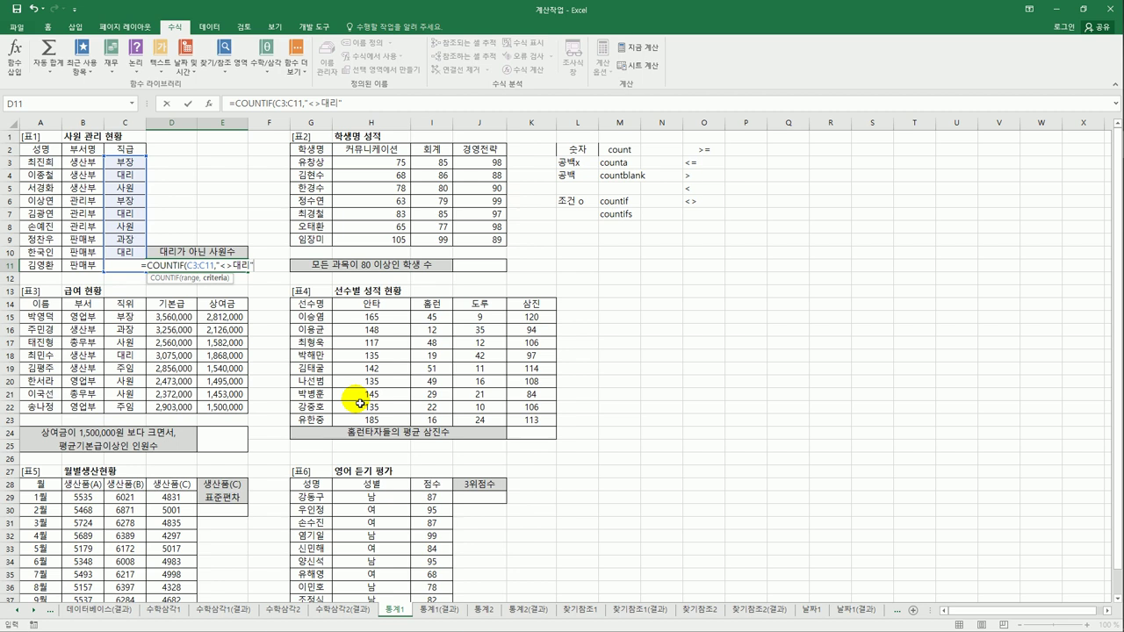
pyautogui.write(')')
pyautogui.hotkey('ctrl', 'Return')
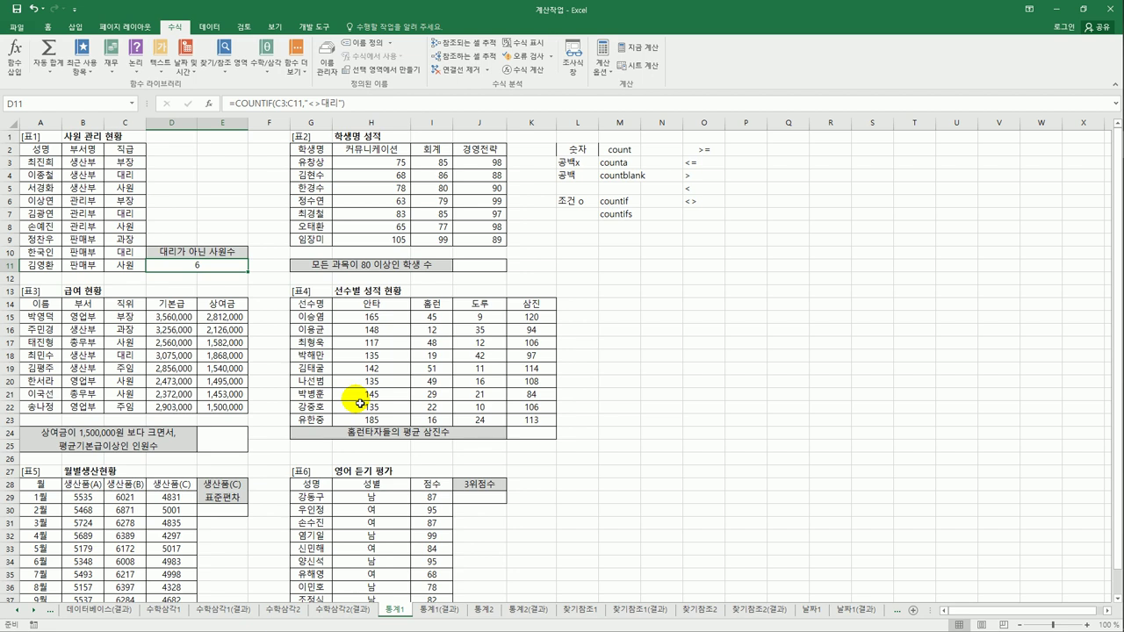
# Try to append the unit 명 directly after the COUNTIF formula in D11
pyautogui.click(406, 104)
pyautogui.write('명')
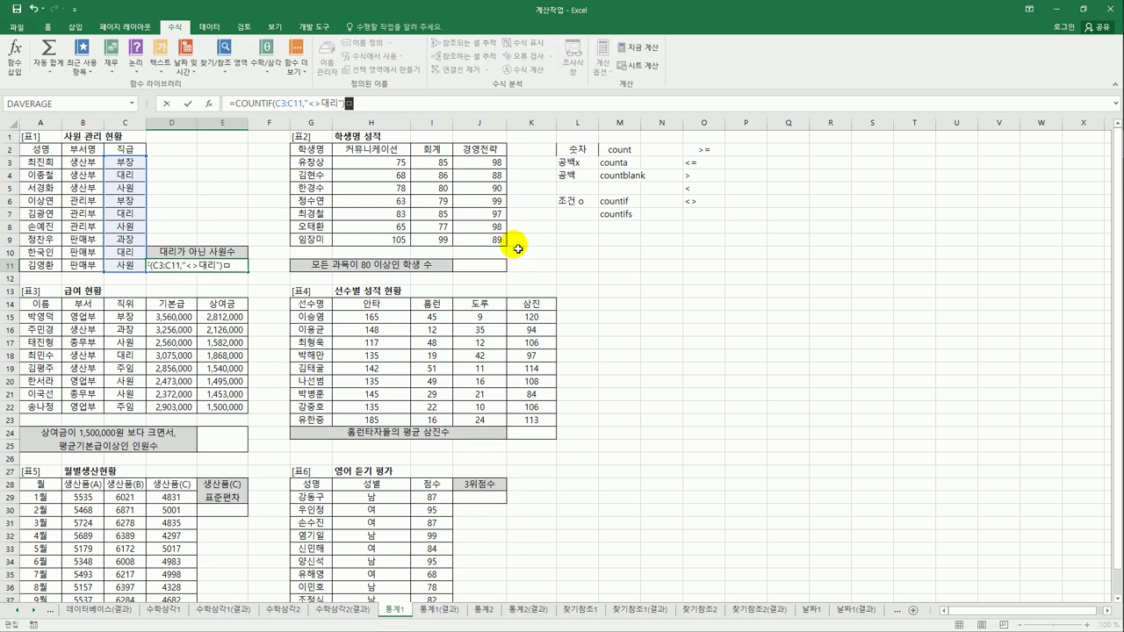
pyautogui.press('Return')
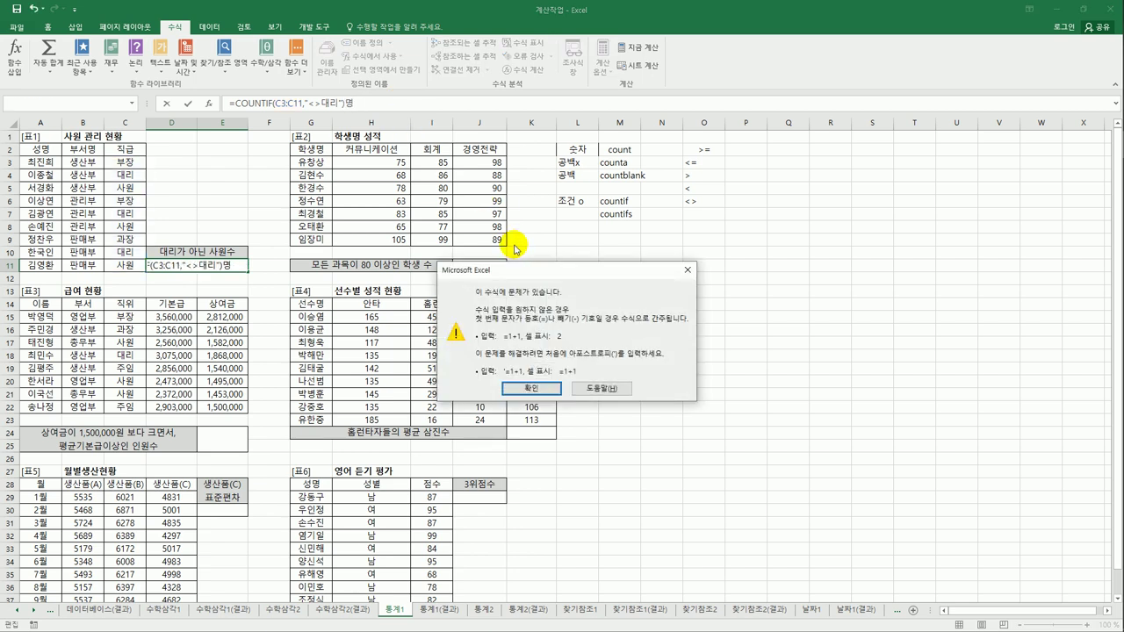
pyautogui.click(531, 387)
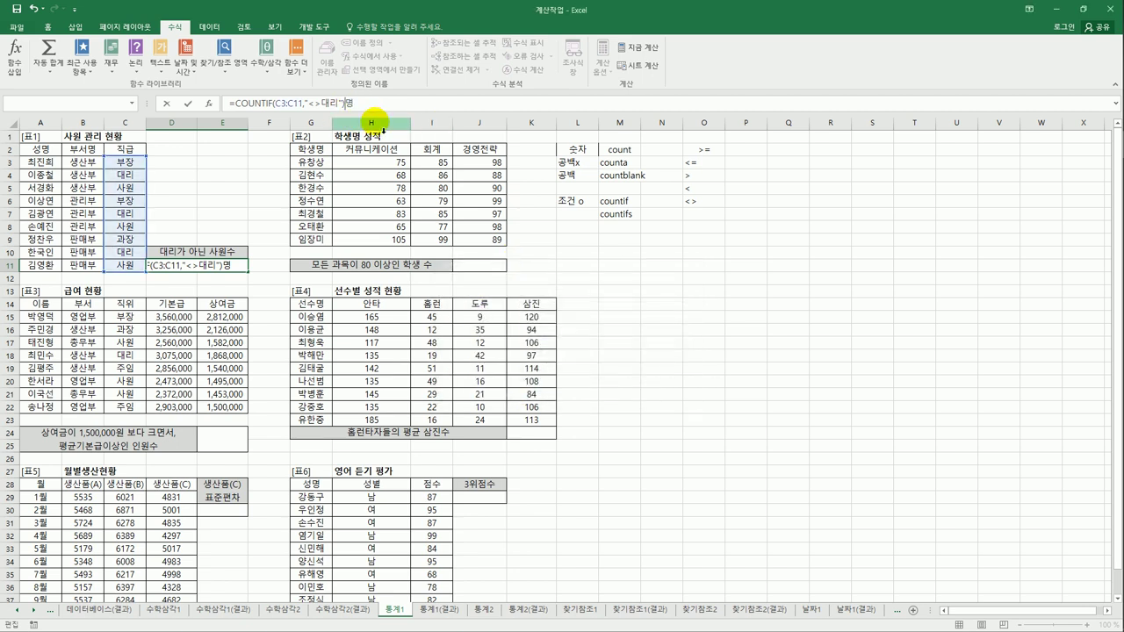
# Enclose the 명 suffix in double quotes and join it to D11's COUNTIF formula with &
pyautogui.write('"')
pyautogui.click(376, 105)
pyautogui.write('"명')
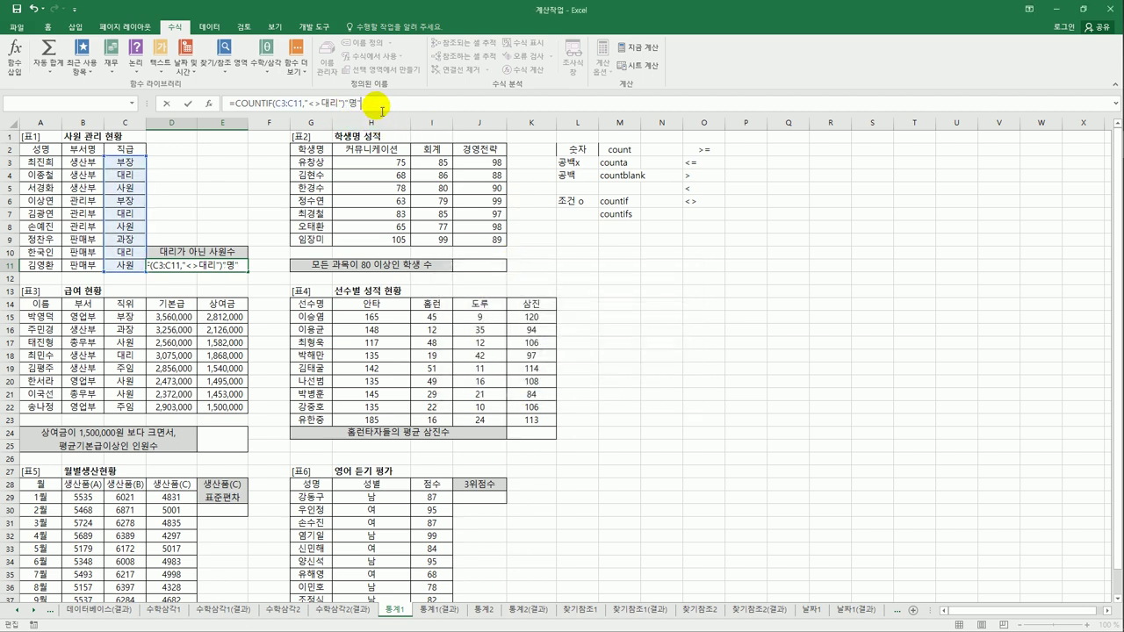
pyautogui.press('Return')
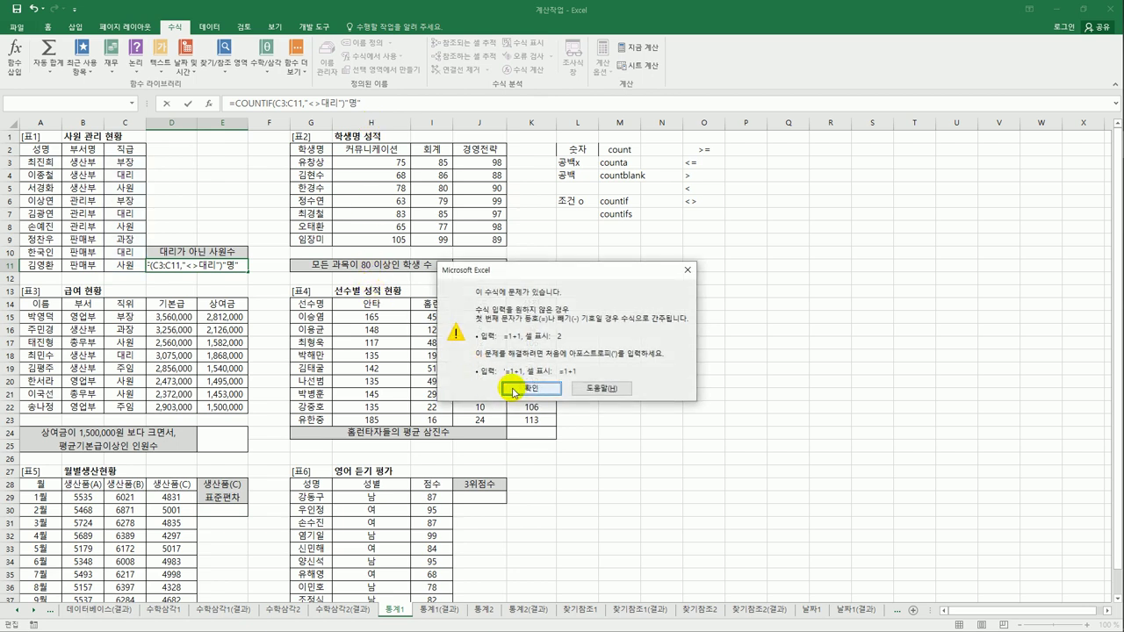
pyautogui.click(512, 384)
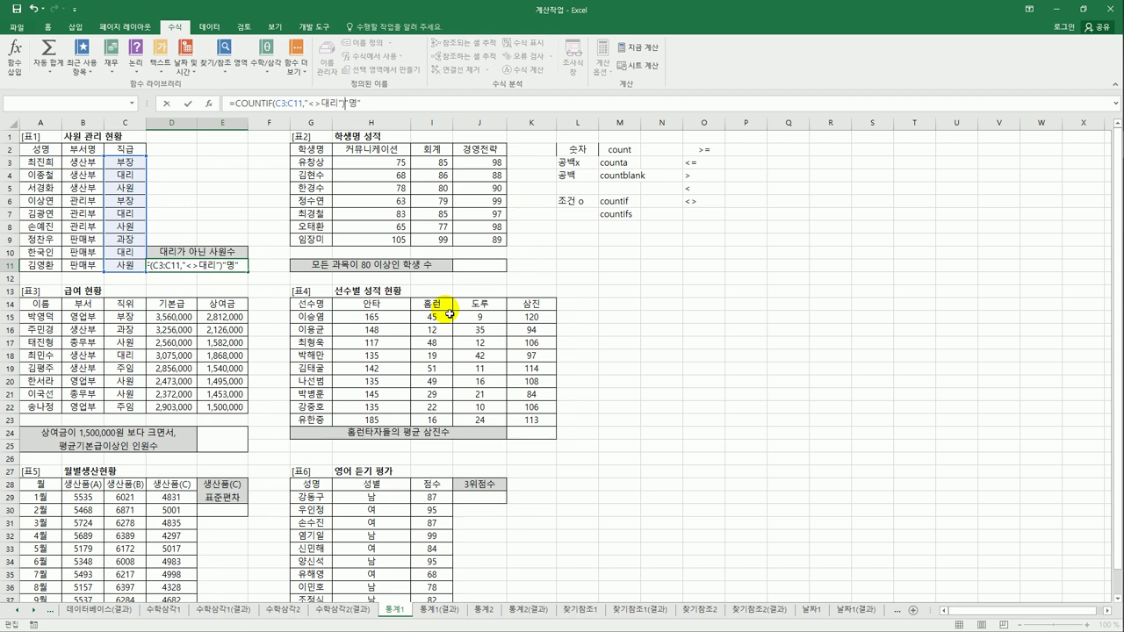
pyautogui.write('&')
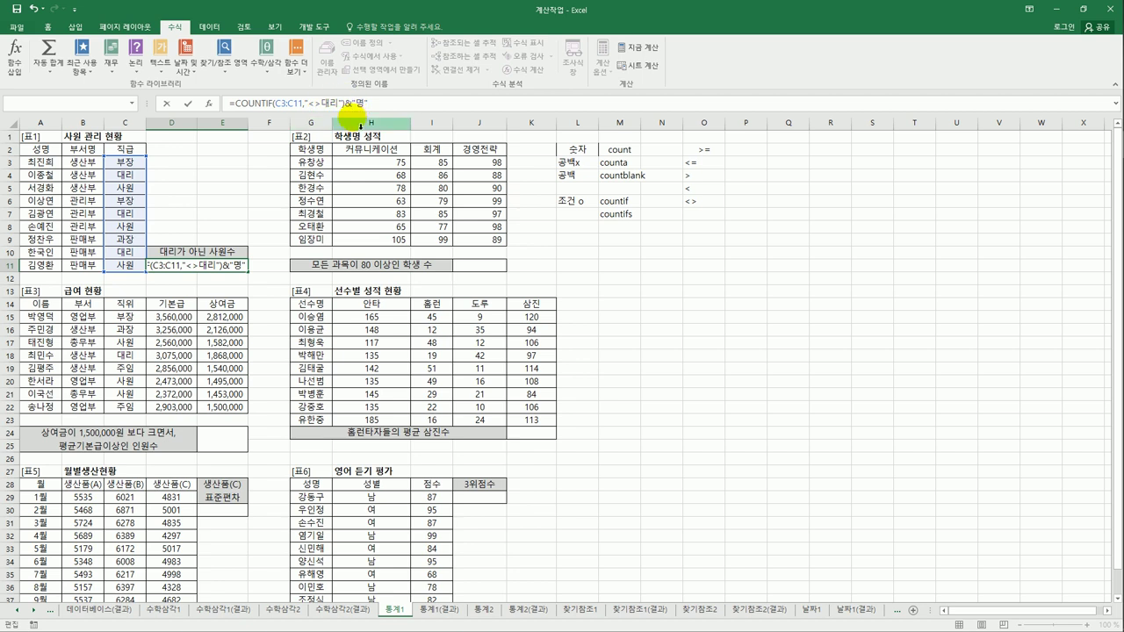
pyautogui.press('Return')
pyautogui.click(233, 268)
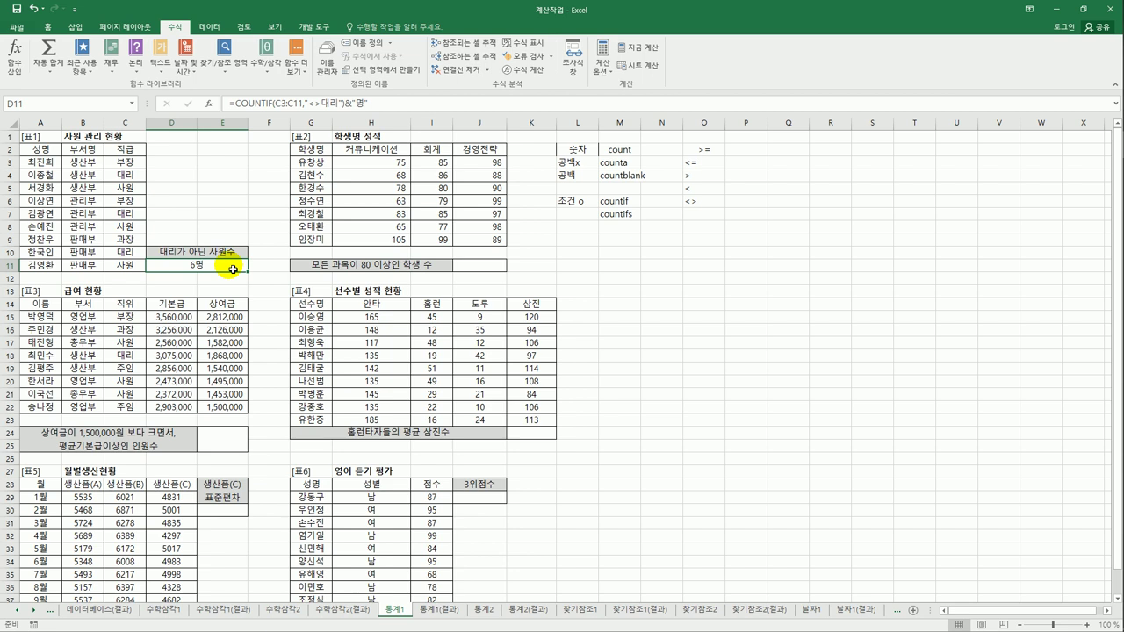
# Start a COUNTIFS formula in J11 with the 커뮤니케이션 scores H3:H9 and the criterion ">=80"
pyautogui.click(487, 271)
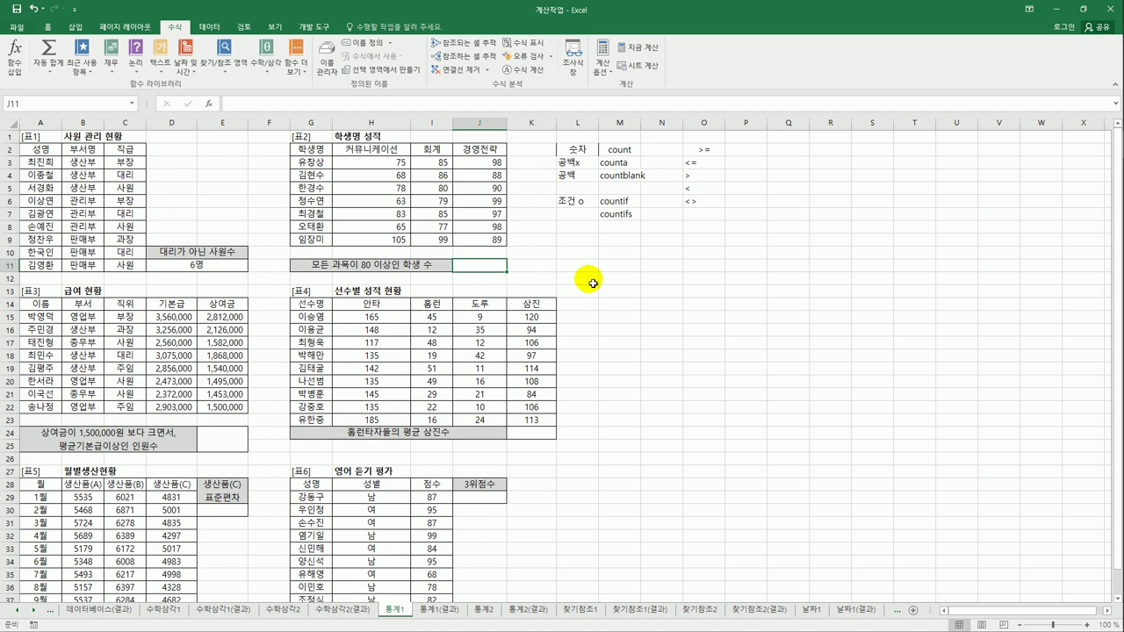
pyautogui.hotkey('ctrl', 'v')
pyautogui.write('=')
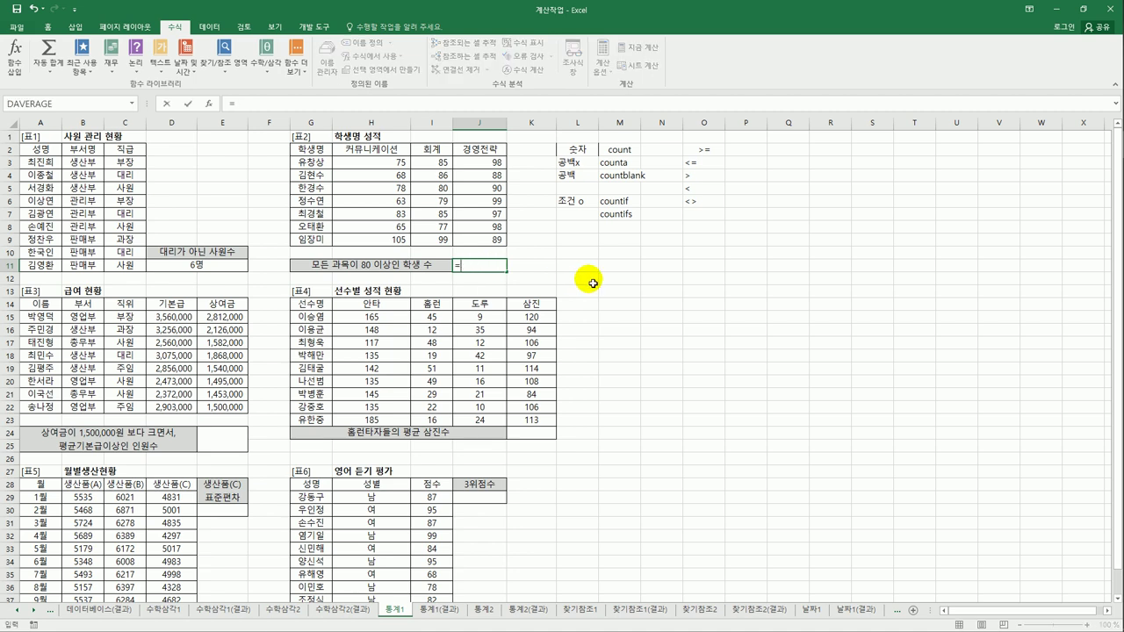
pyautogui.write('cou')
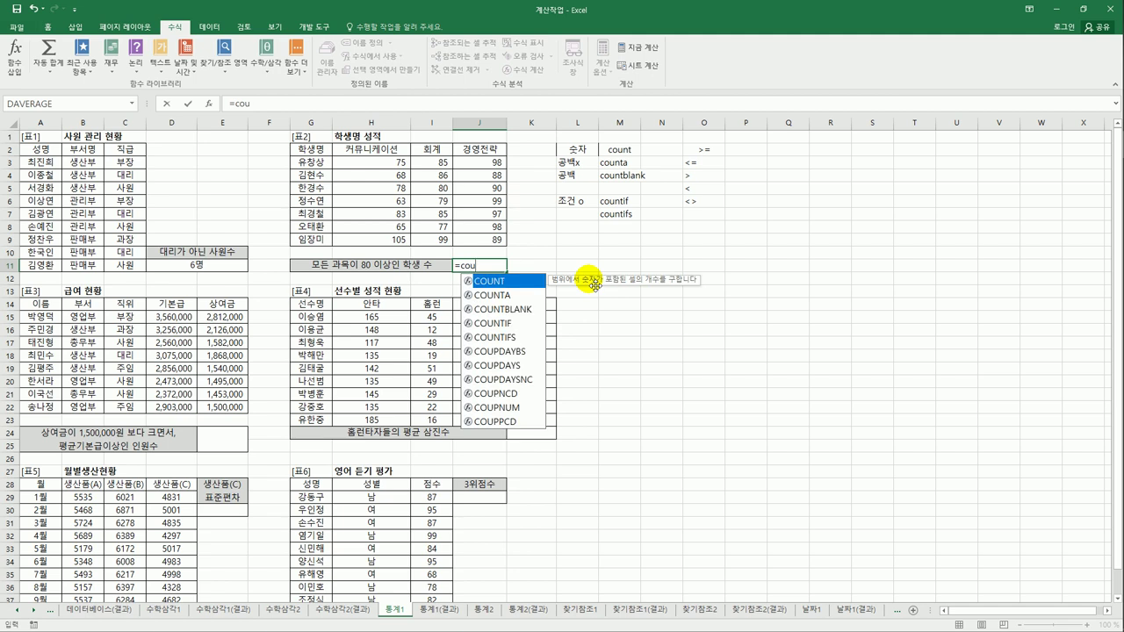
pyautogui.press('Down')
pyautogui.press('Down')
pyautogui.press('Down')
pyautogui.press('Down')
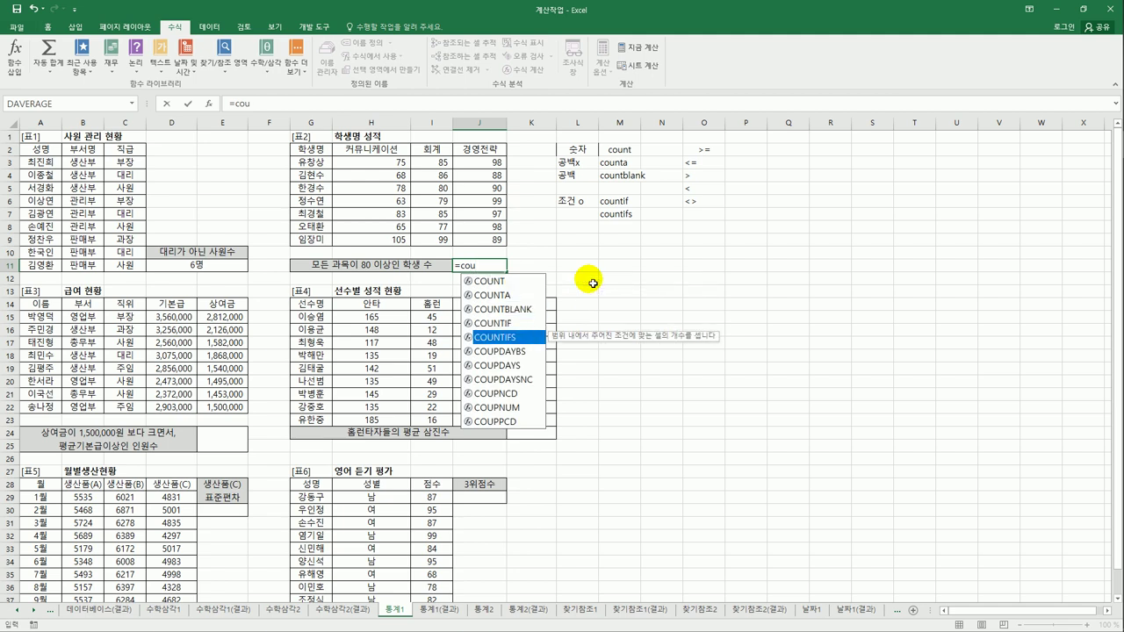
pyautogui.doubleClick(513, 339)
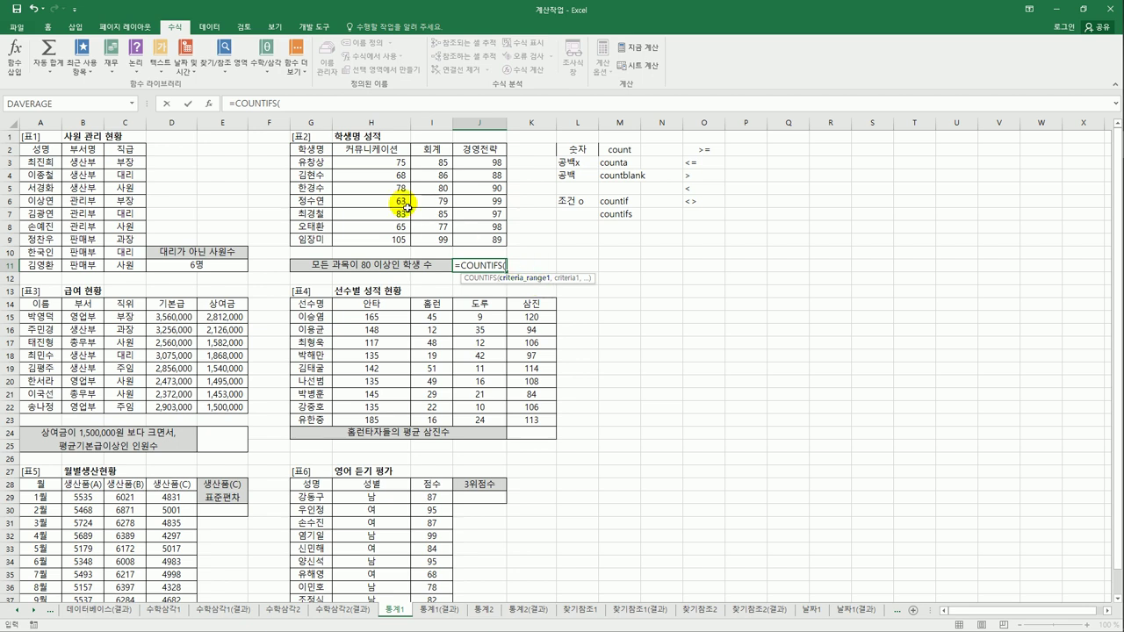
pyautogui.moveTo(368, 162); pyautogui.dragTo(380, 239)
pyautogui.write(',')
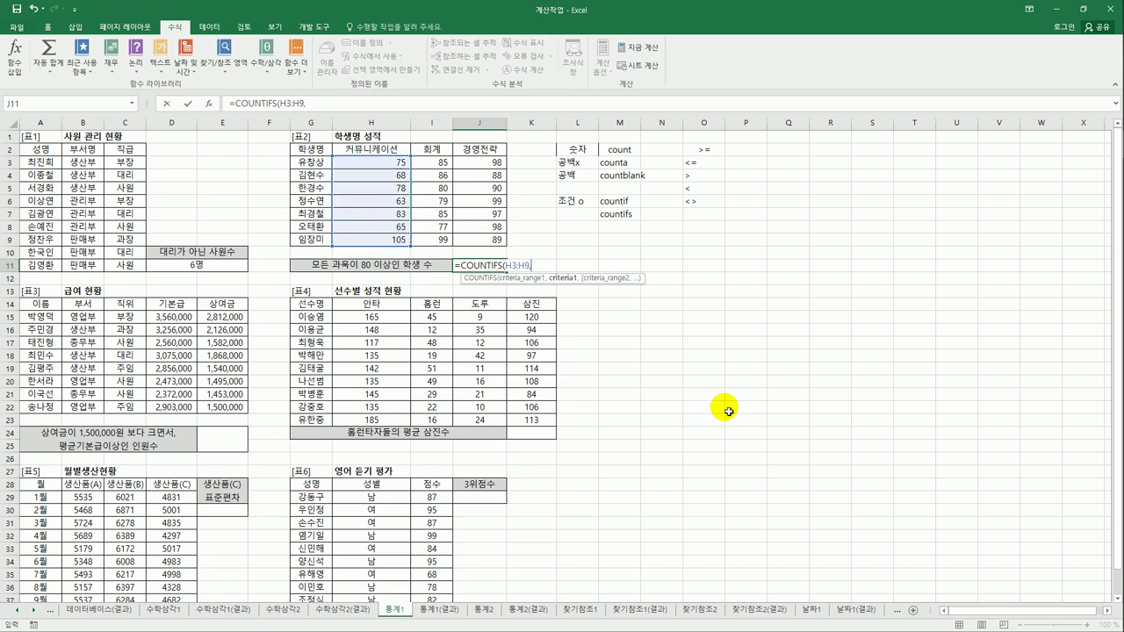
pyautogui.write('">=80",')
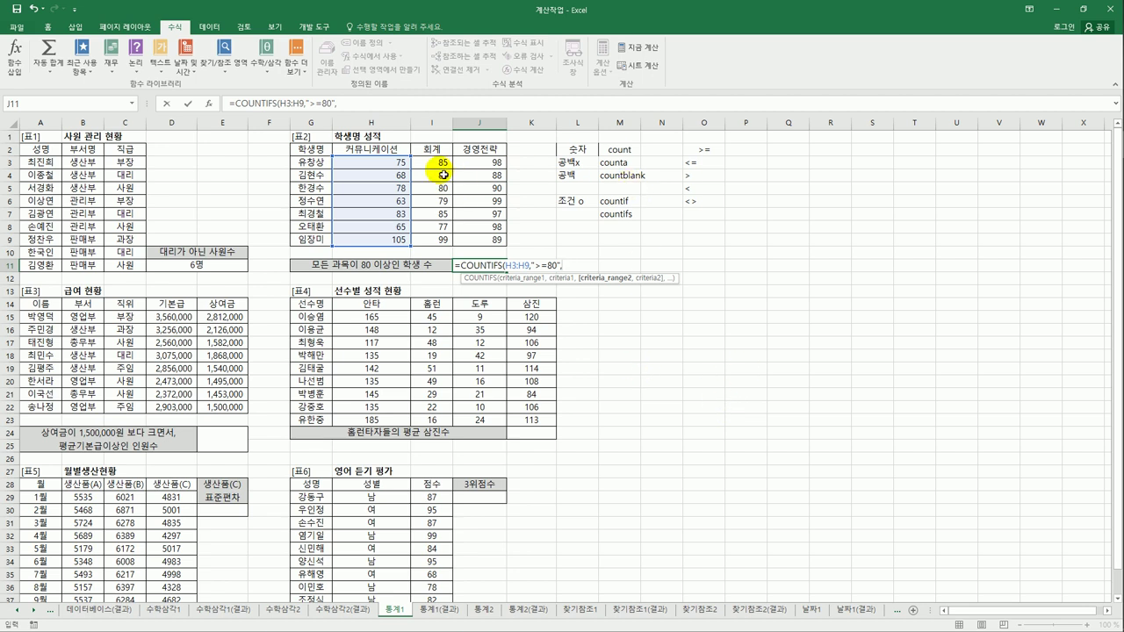
# Add the 회계 range I3:I9 and 경영전략 range J3:J9, each with ">=80", and enter the COUNTIFS formula in J11
pyautogui.click(441, 163)
pyautogui.moveTo(441, 163); pyautogui.dragTo(433, 240)
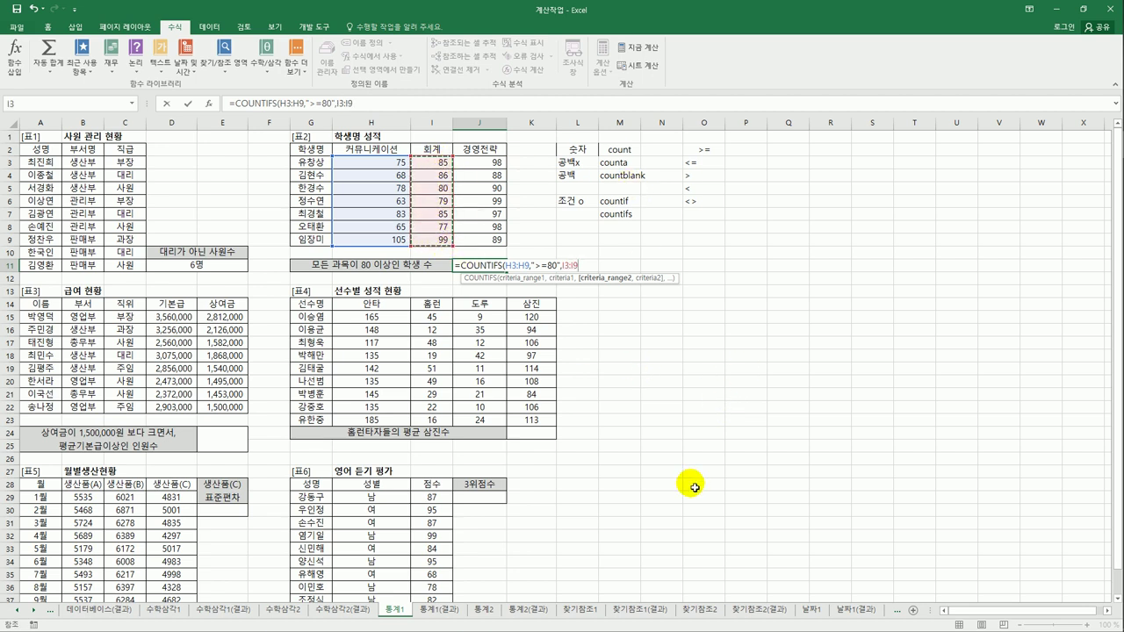
pyautogui.write(',">=80')
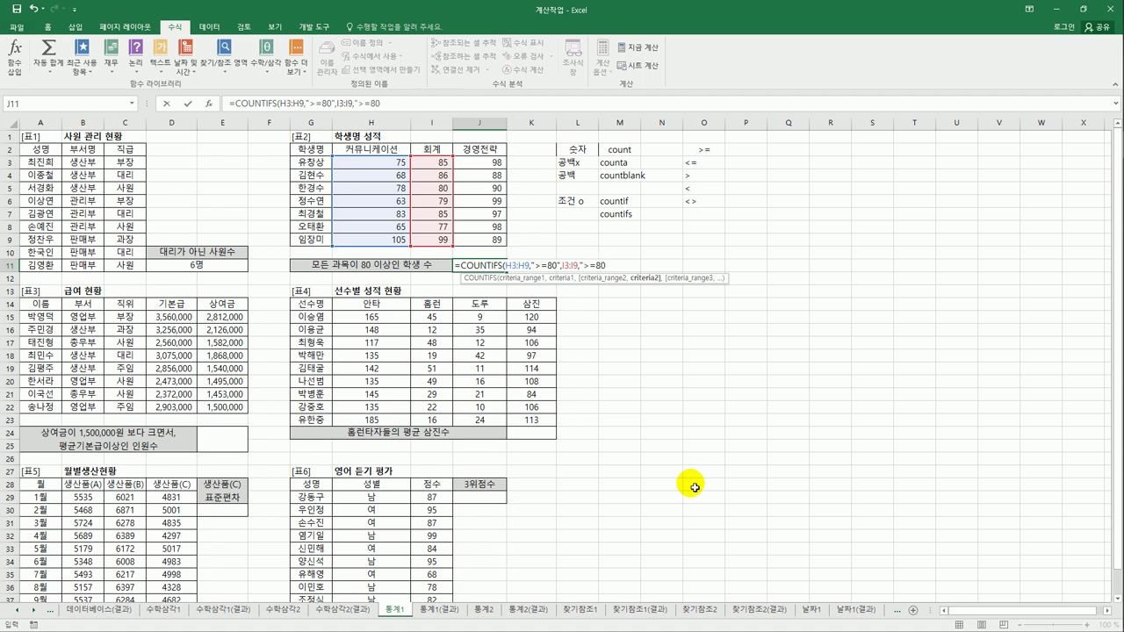
pyautogui.write('",')
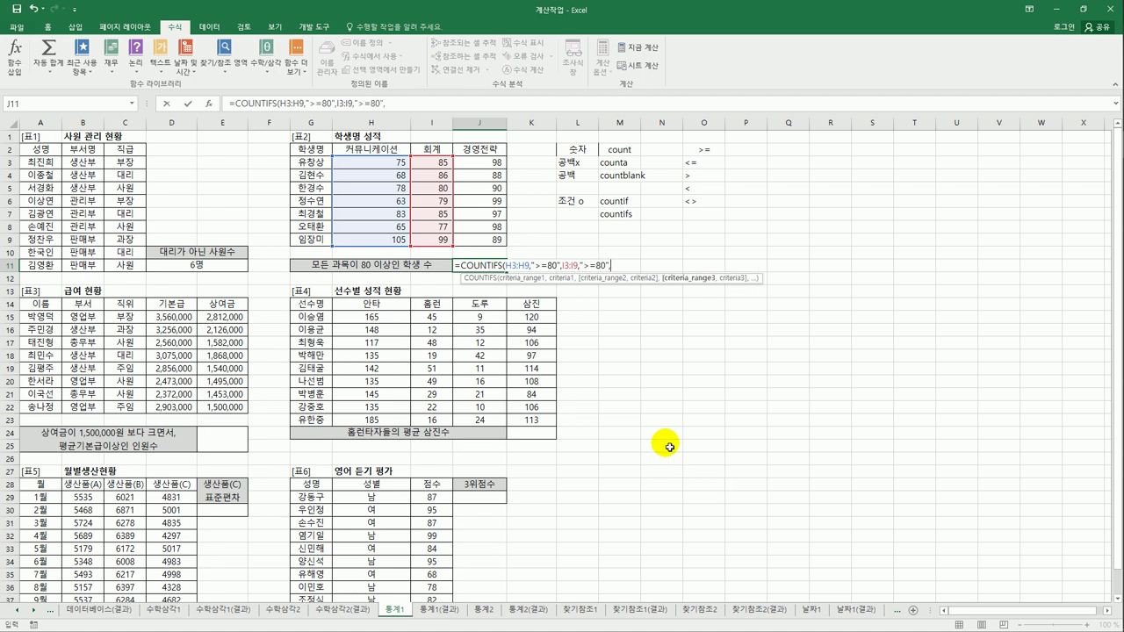
pyautogui.moveTo(474, 163); pyautogui.dragTo(476, 243)
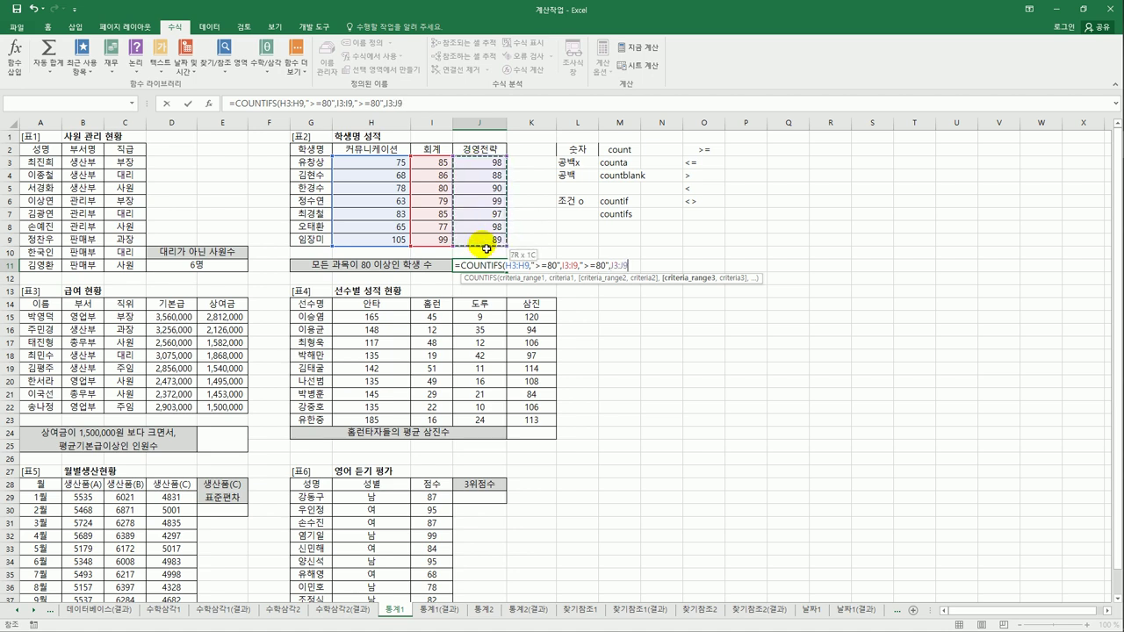
pyautogui.write(',')
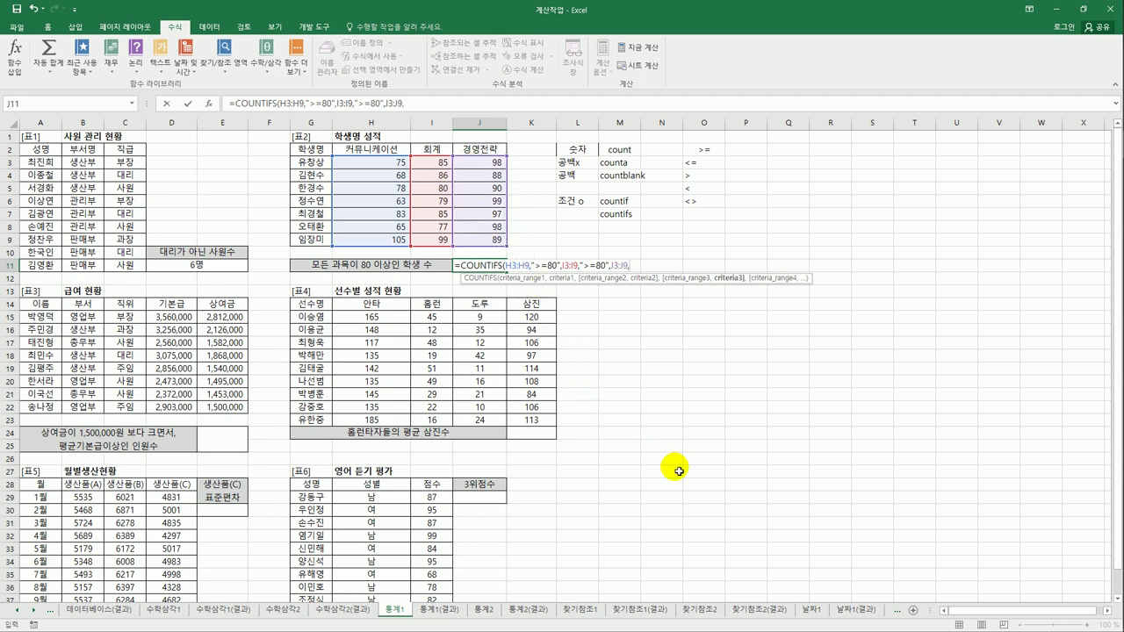
pyautogui.write('">=80")')
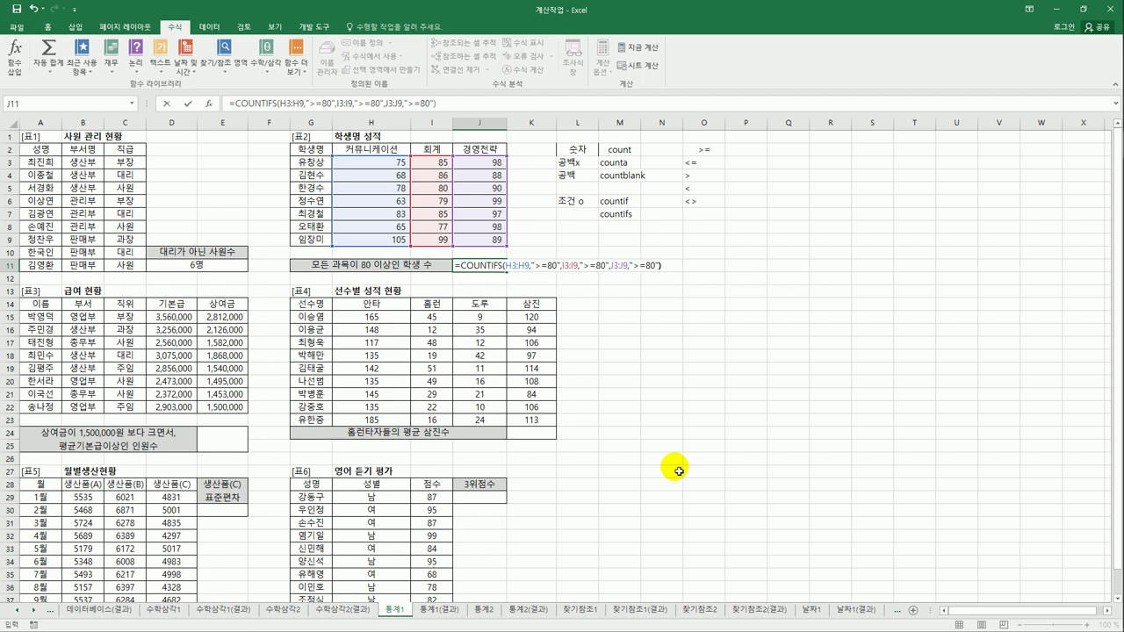
pyautogui.hotkey('ctrl', 'Return')
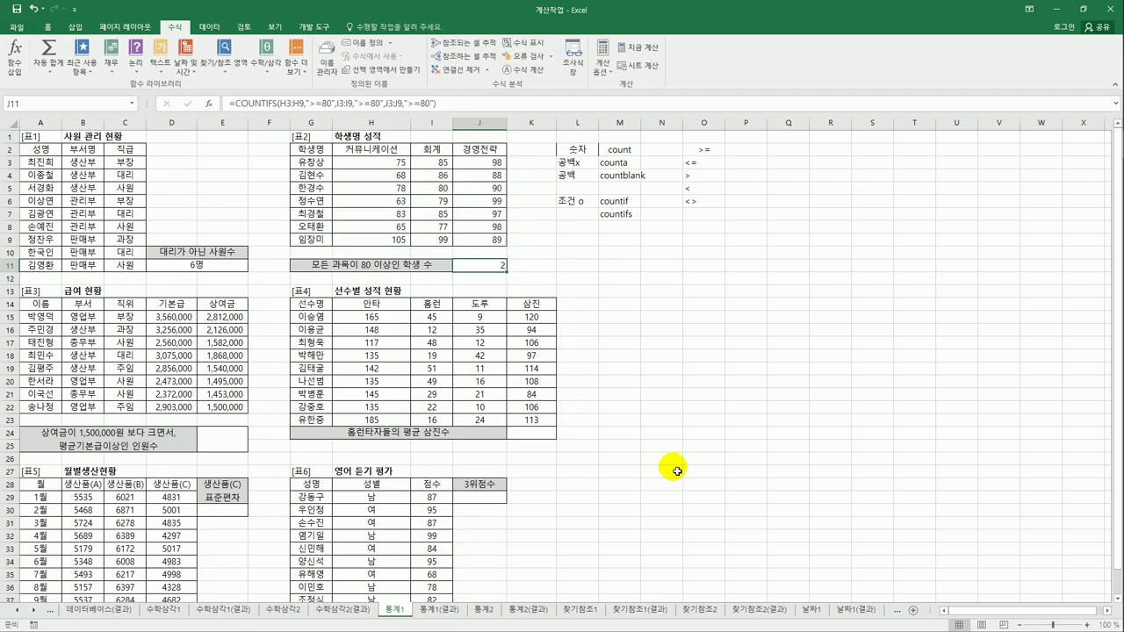
# Review the criteria ranges and criteria of J11's COUNTIFS formula in its function arguments, leaving them unedited
pyautogui.click(209, 103)
pyautogui.moveTo(434, 158); pyautogui.dragTo(581, 228)
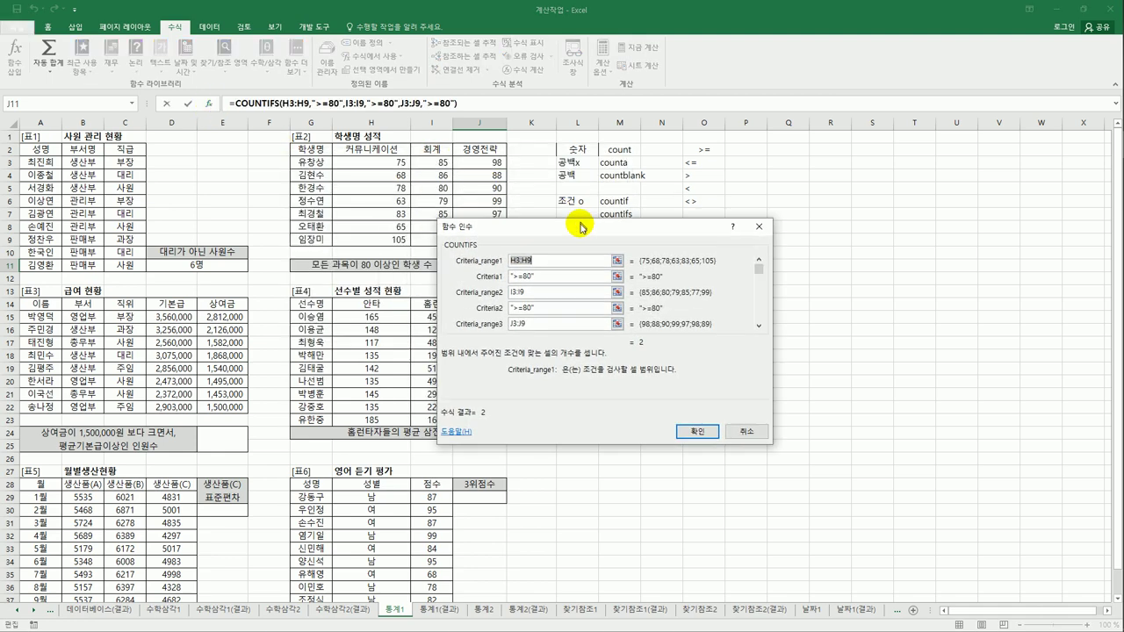
pyautogui.click(546, 279)
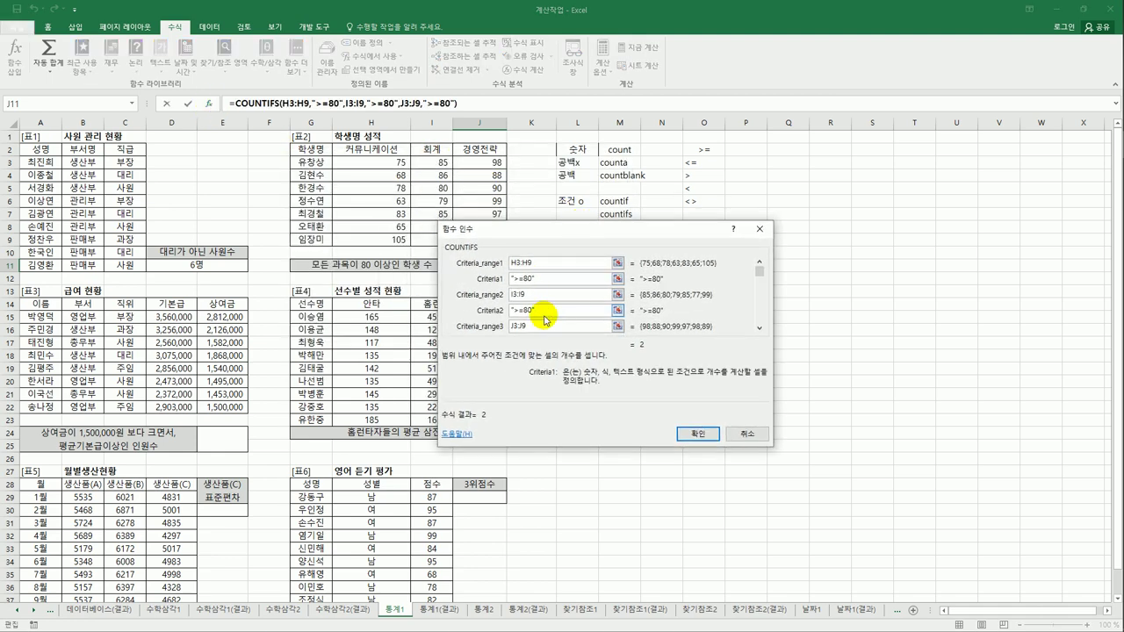
pyautogui.click(550, 313)
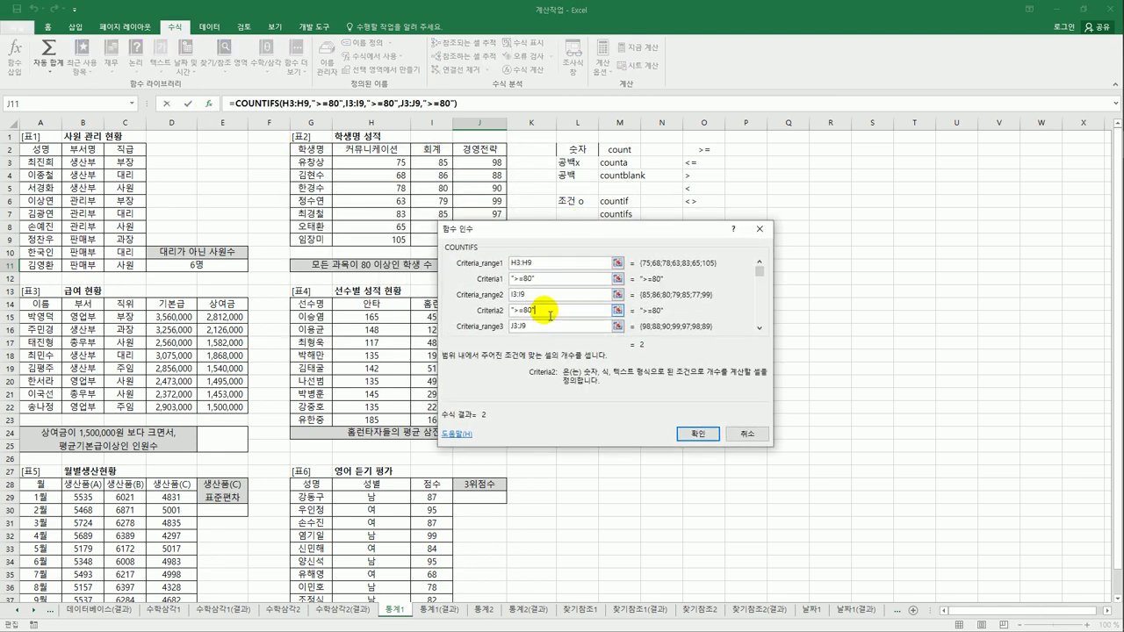
pyautogui.click(746, 433)
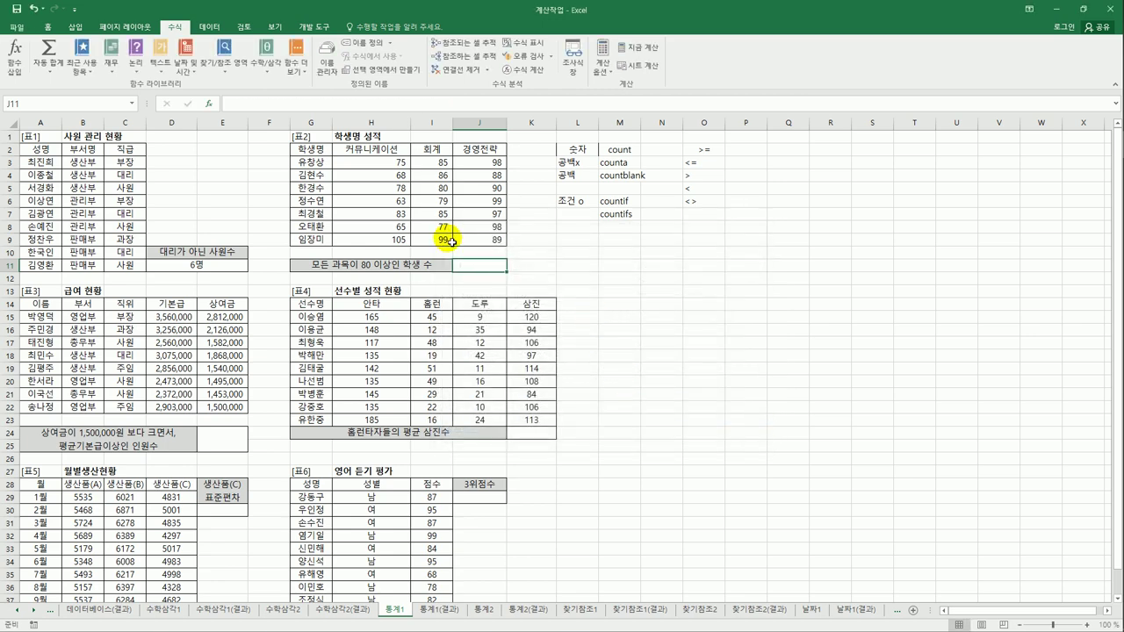
# Start a COUNTIFS function in J11 with the 커뮤니케이션 scores H3:H9 as first criteria range and >=80 as its criterion
pyautogui.click(267, 54)
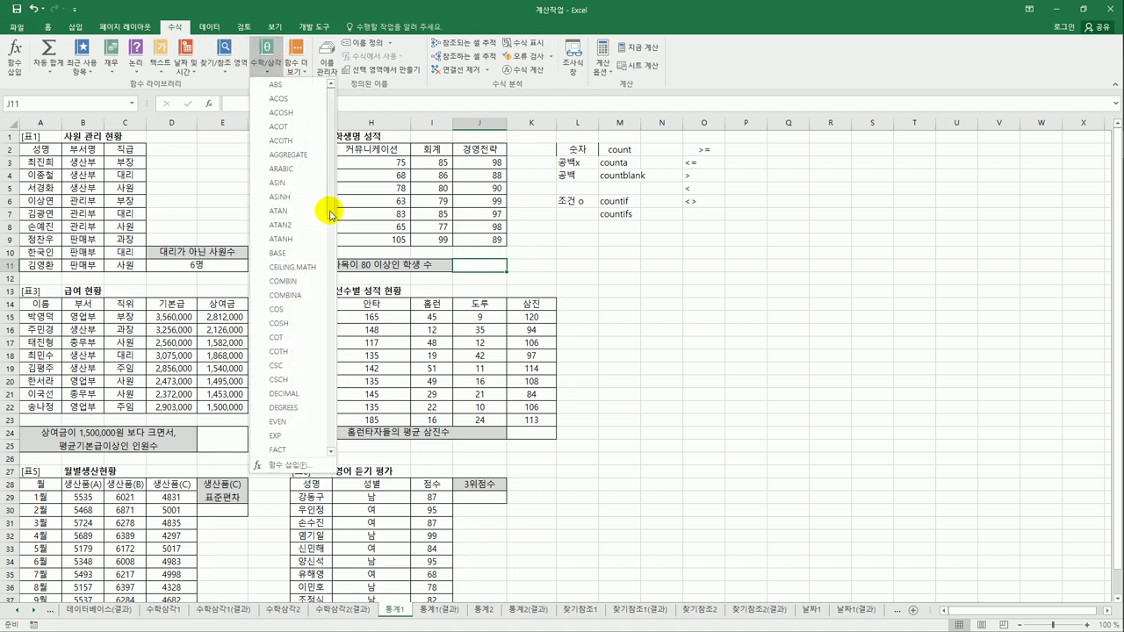
pyautogui.click(299, 75)
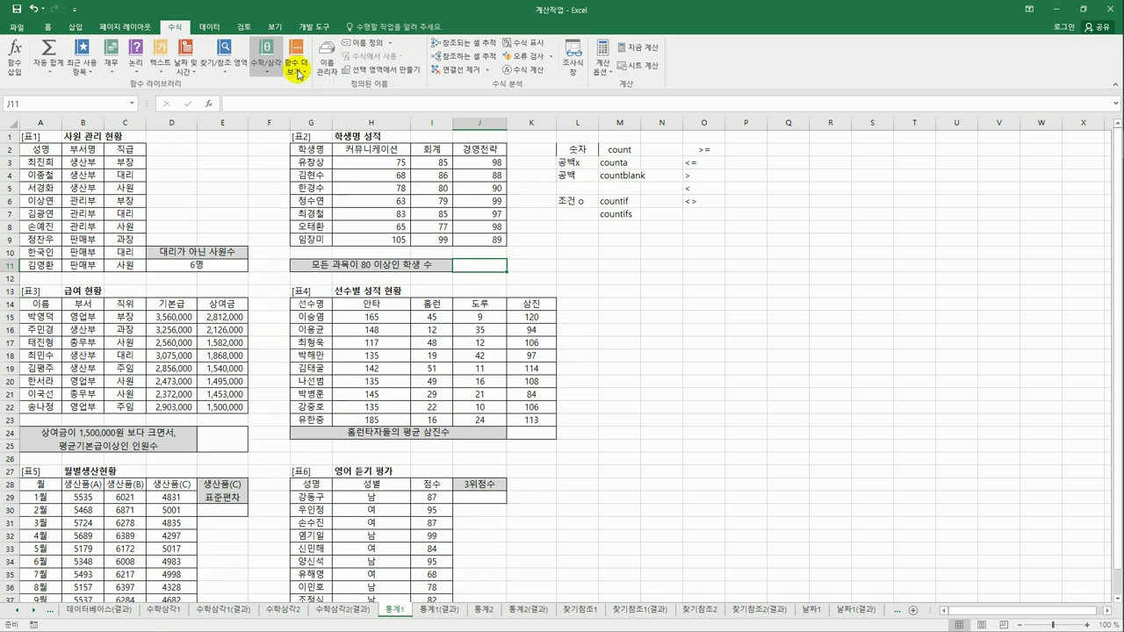
pyautogui.click(298, 74)
pyautogui.moveTo(311, 84)
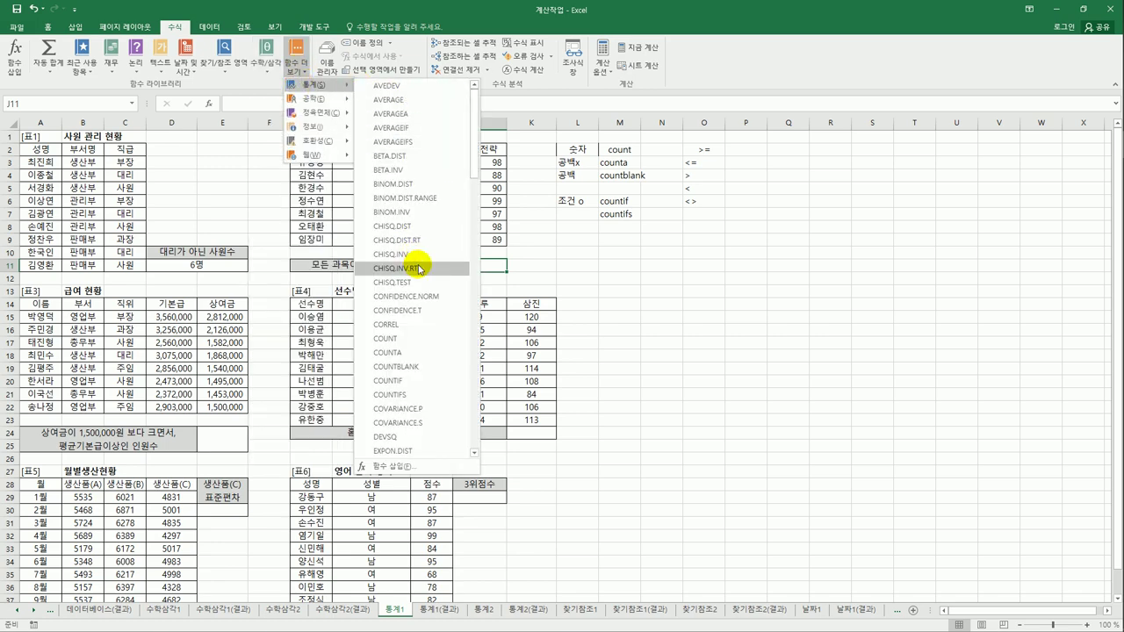
pyautogui.click(415, 395)
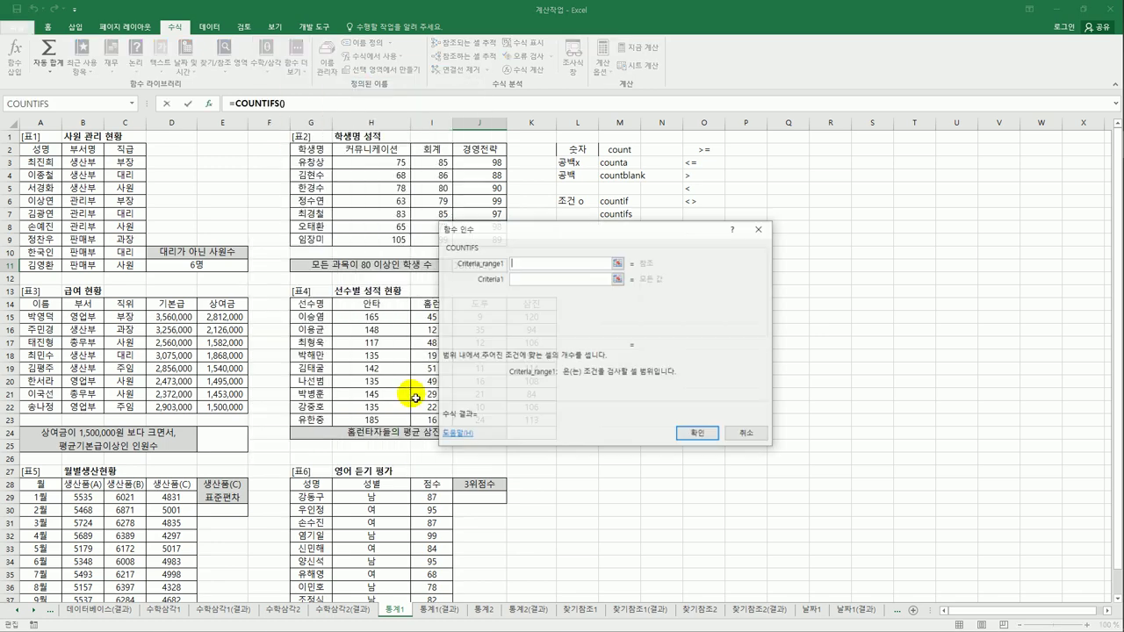
pyautogui.moveTo(571, 234); pyautogui.dragTo(715, 245)
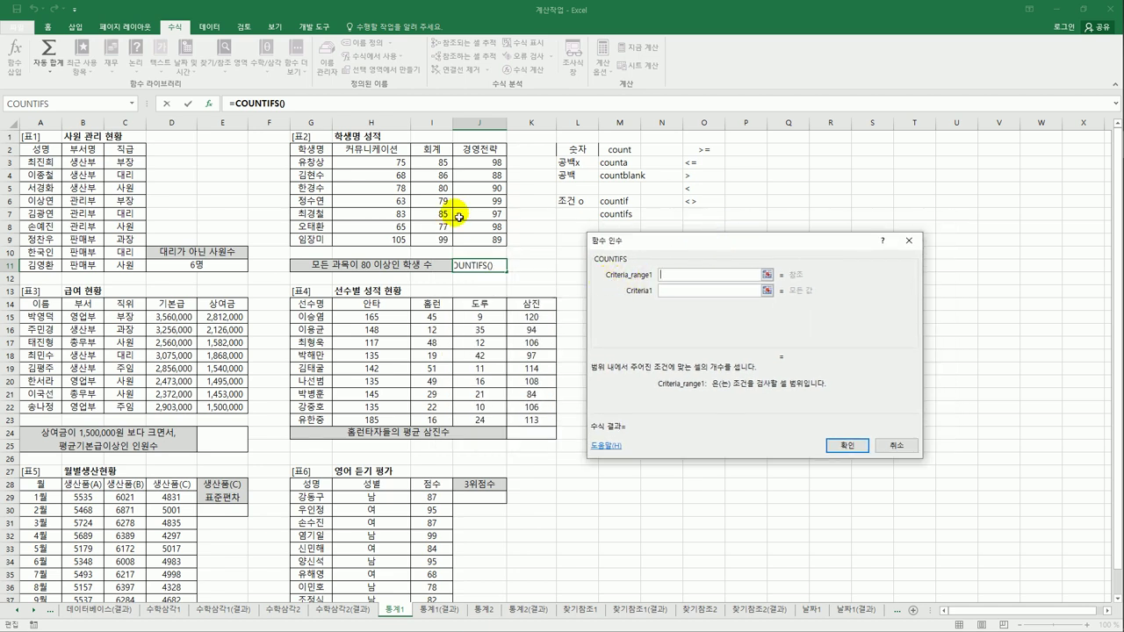
pyautogui.moveTo(369, 163); pyautogui.dragTo(376, 241)
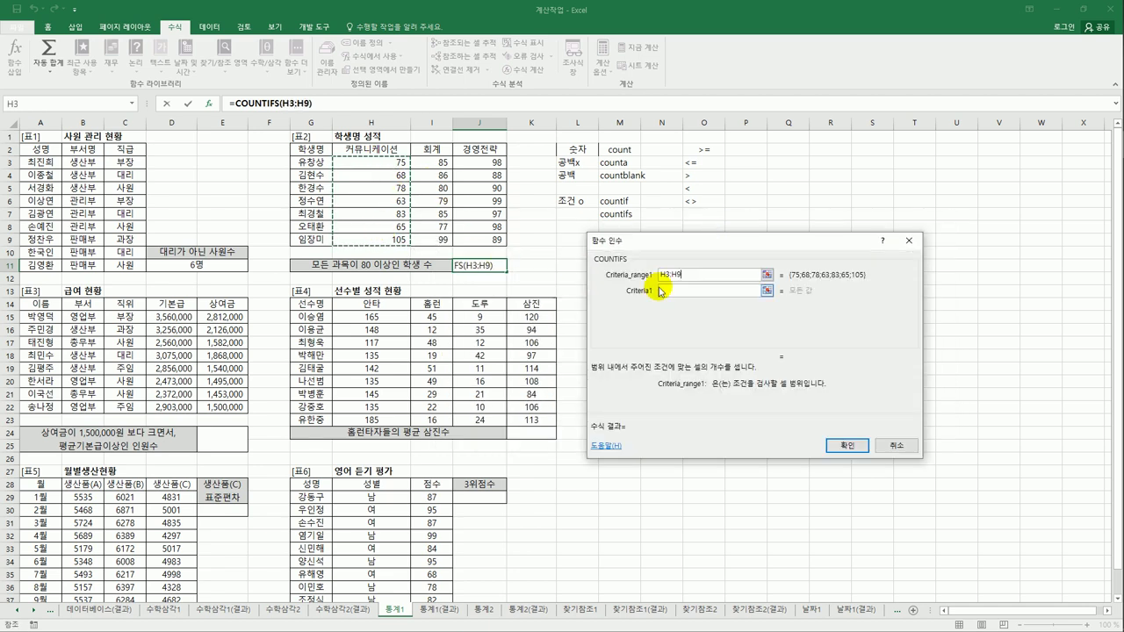
pyautogui.click(672, 290)
pyautogui.write('>=')
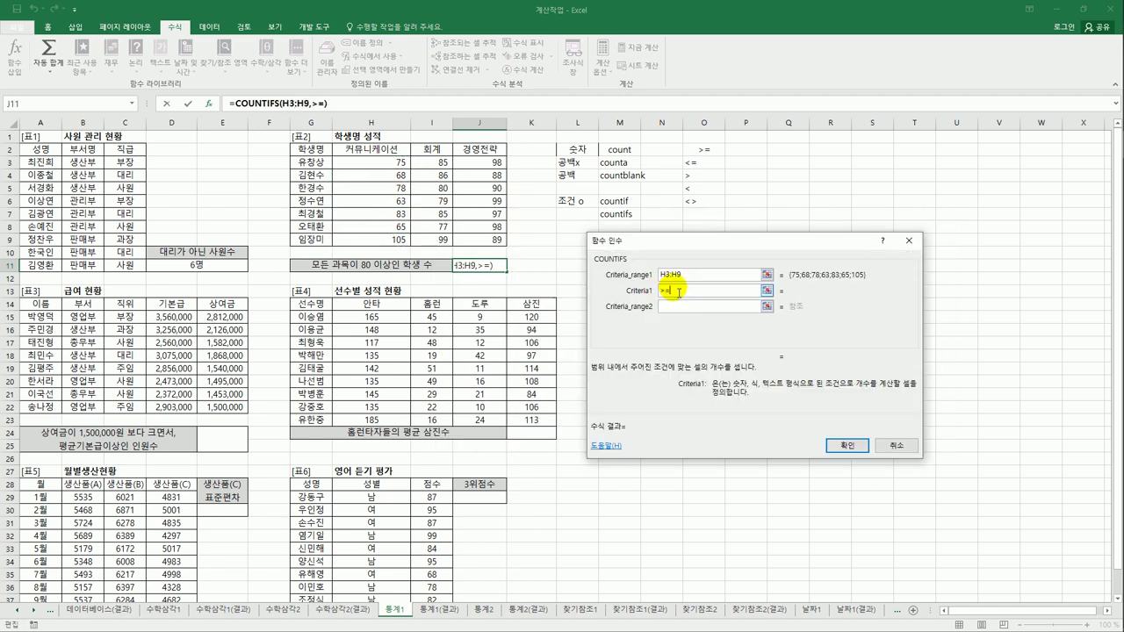
pyautogui.write('80')
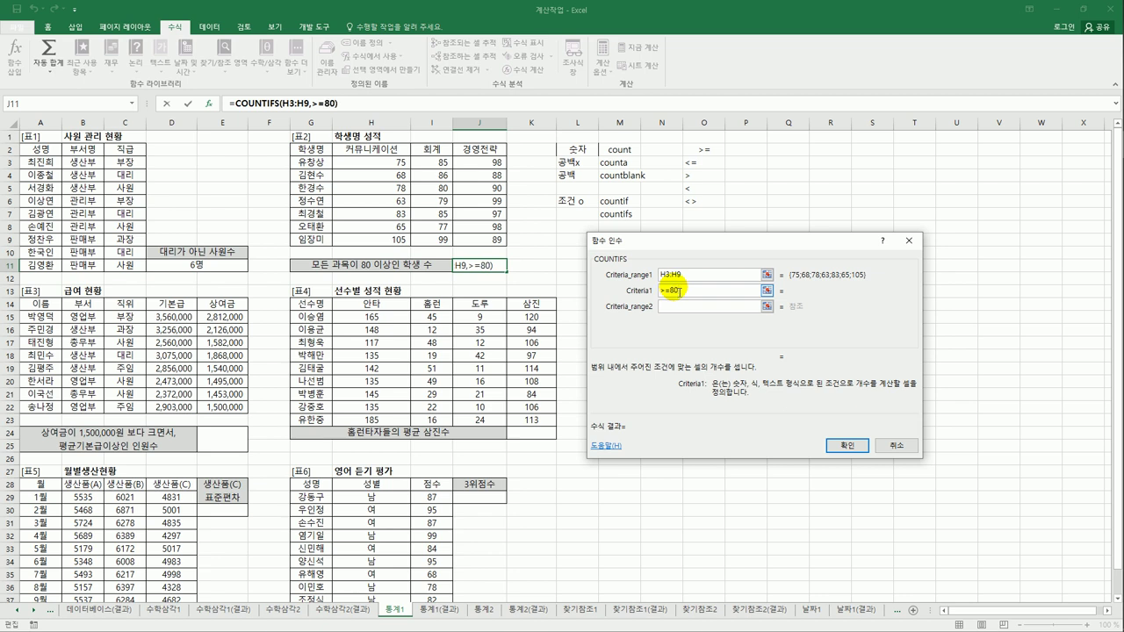
# Add the 회계 scores I3:I9 as the second criteria range of J11's COUNTIFS, with the criterion >=80
pyautogui.click(745, 306)
pyautogui.moveTo(436, 169); pyautogui.dragTo(436, 240)
pyautogui.click(711, 323)
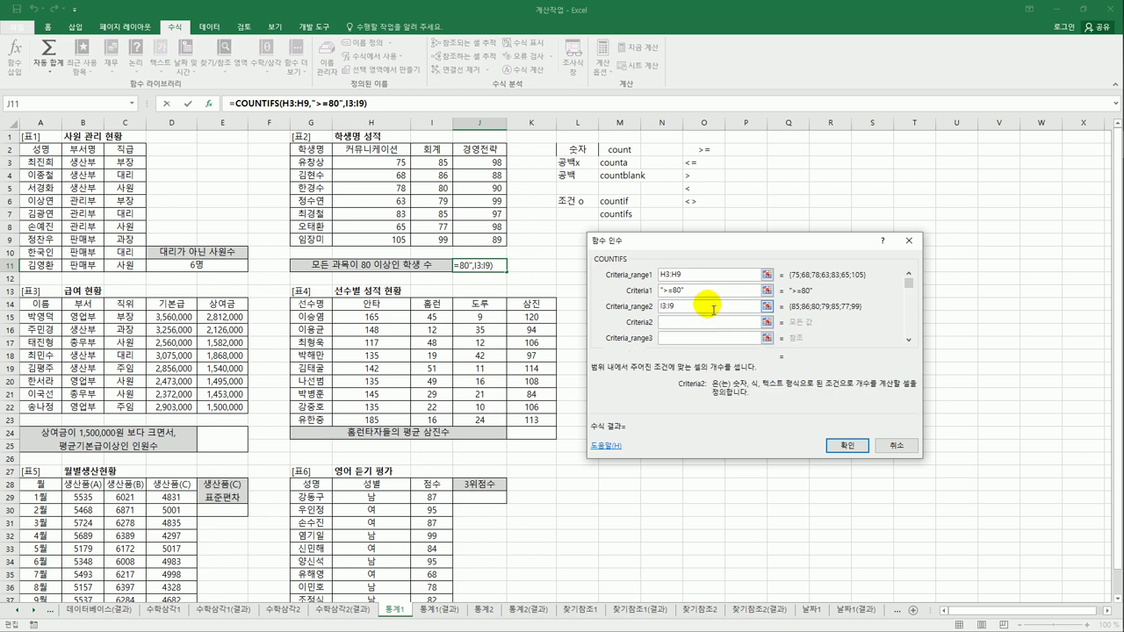
pyautogui.write('>=80')
# Add the 경영전략 scores J3:J9 as the third criteria range with the criterion >=80, and enter J11's COUNTIFS formula
pyautogui.click(668, 339)
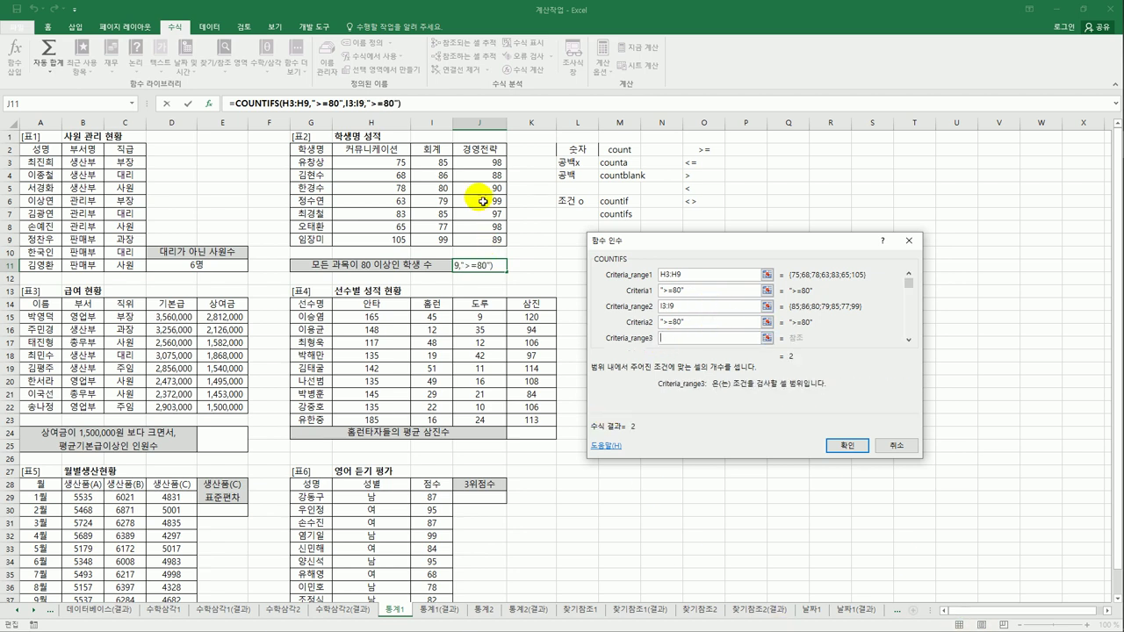
pyautogui.moveTo(492, 164); pyautogui.dragTo(494, 243)
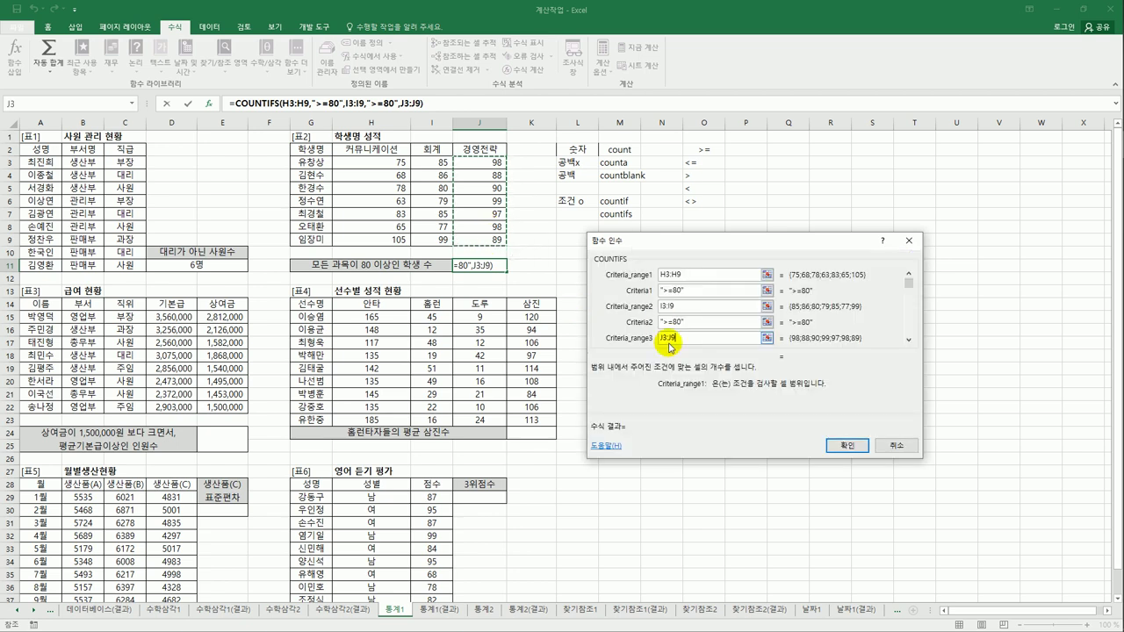
pyautogui.press('Tab')
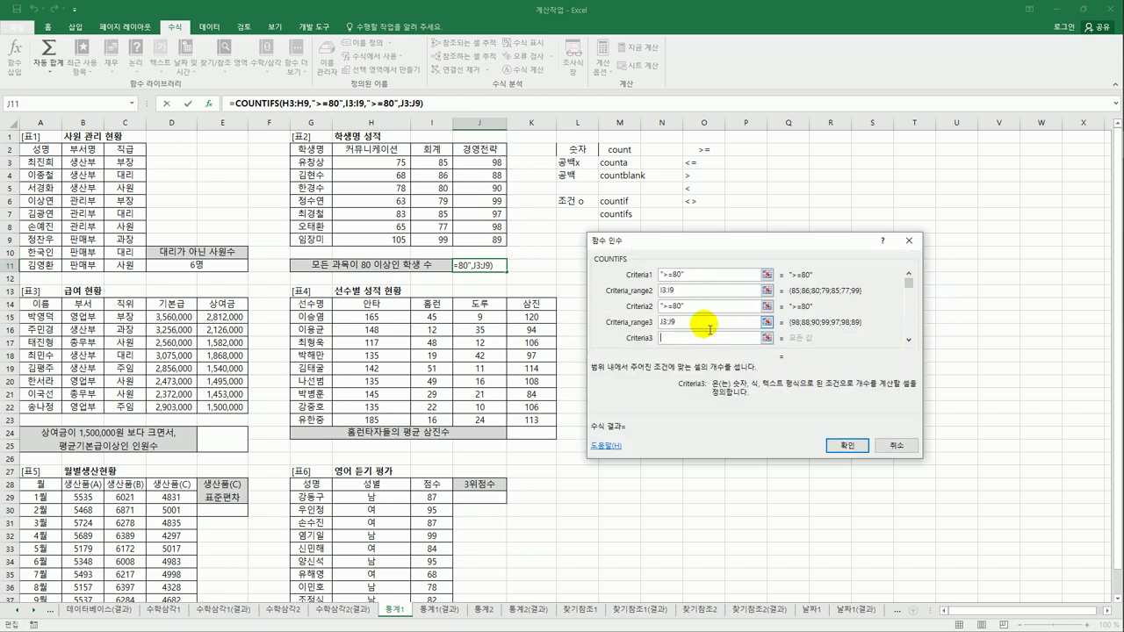
pyautogui.write('>=80')
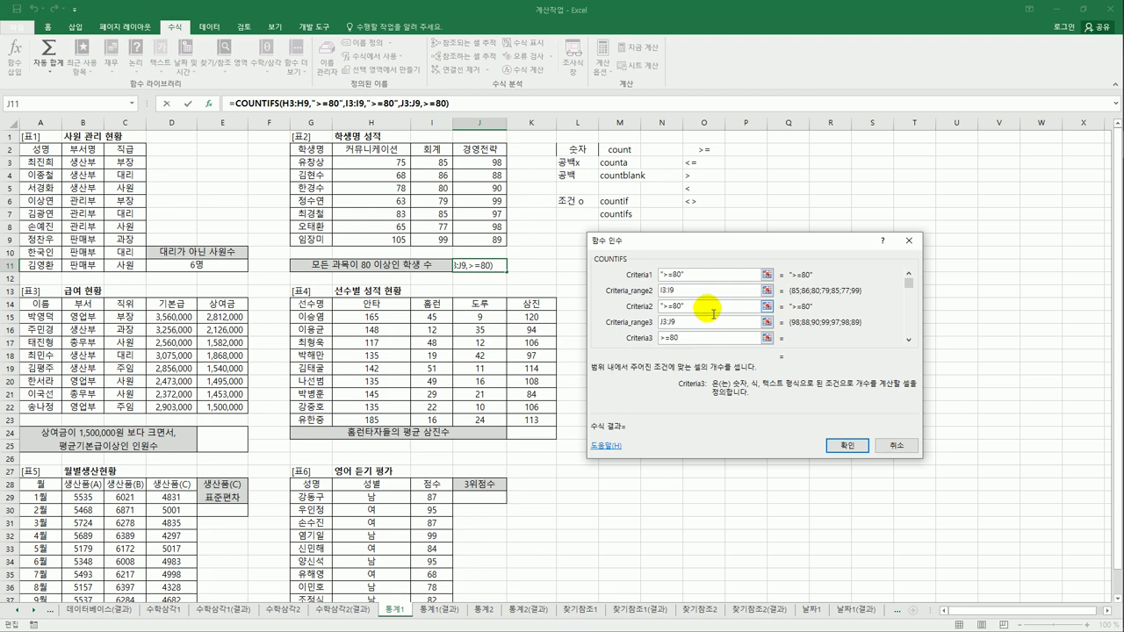
pyautogui.click(708, 307)
pyautogui.click(711, 277)
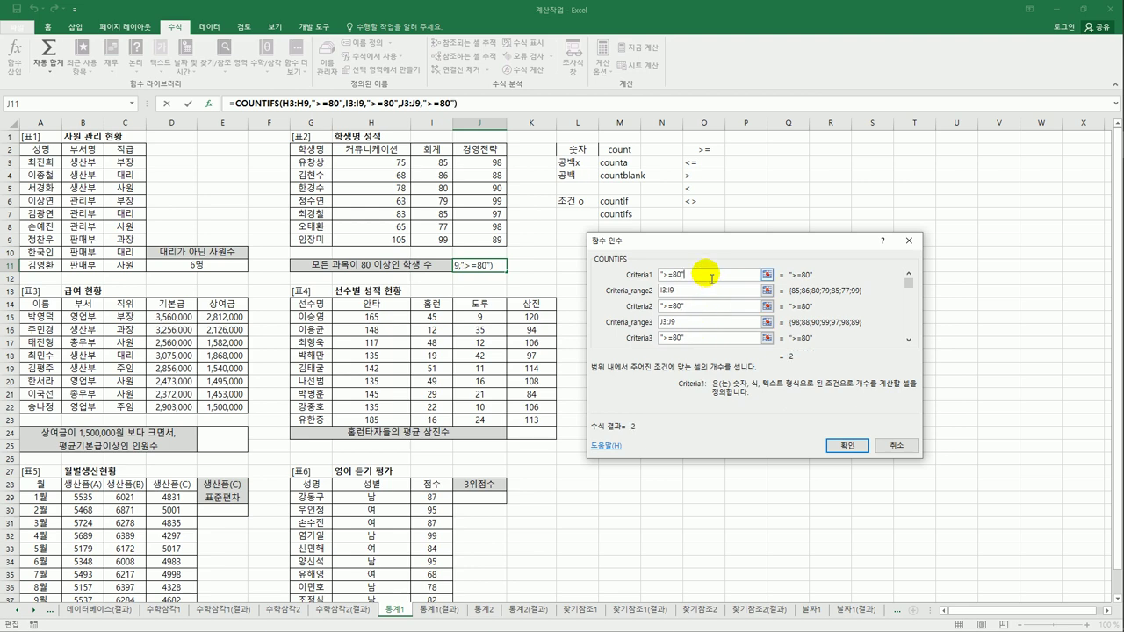
pyautogui.click(848, 445)
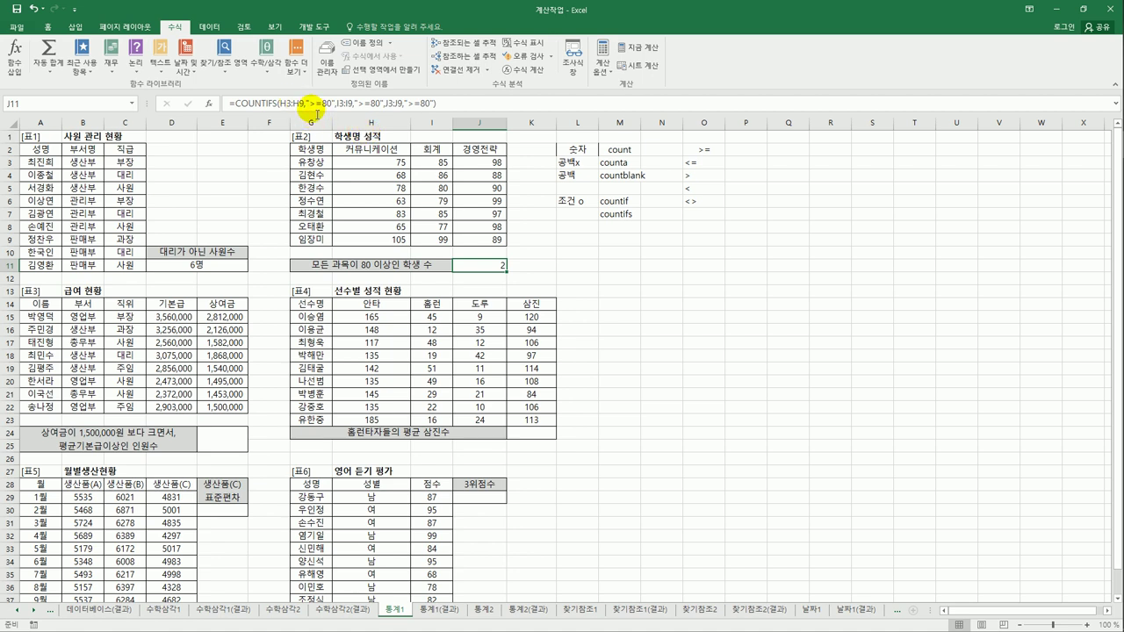
pyautogui.click(321, 105)
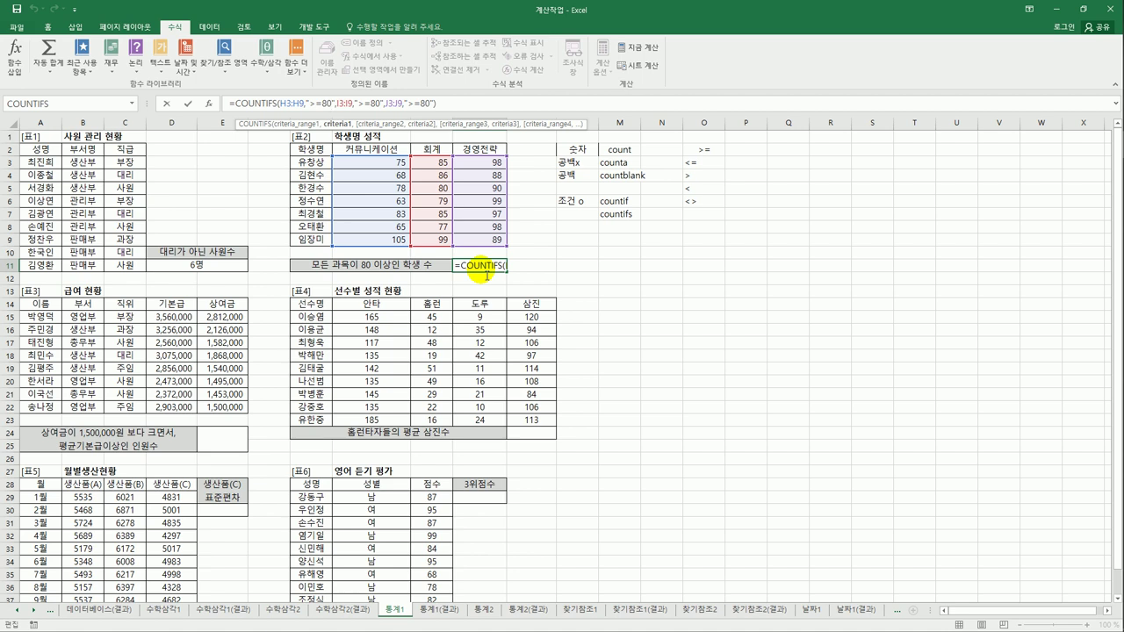
pyautogui.hotkey('ctrl', 'Return')
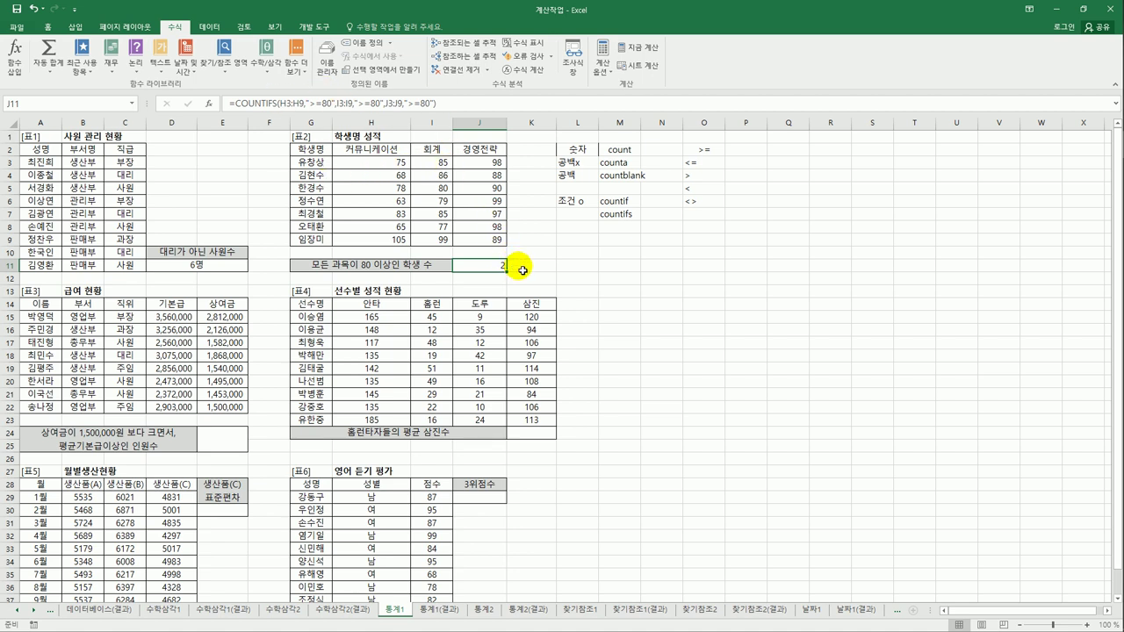
# Enter an AVERAGE formula for the 기본급 values D15:D22 in E24, below the 급여 현황 table
pyautogui.click(245, 454)
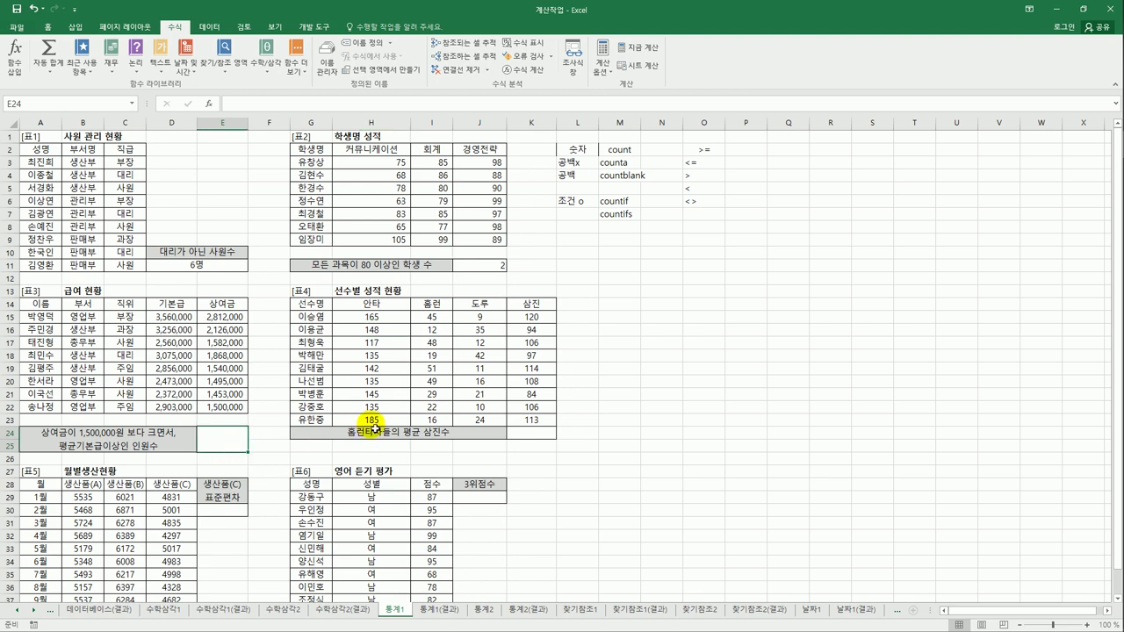
pyautogui.scroll(-3, 373, 427)
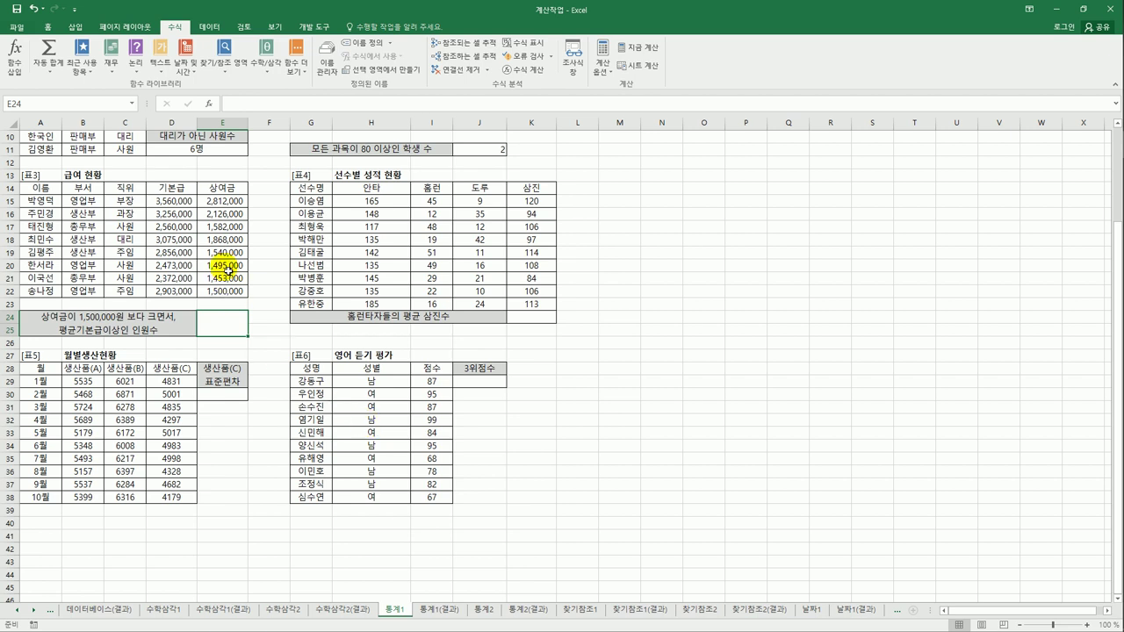
pyautogui.moveTo(220, 201); pyautogui.dragTo(226, 292)
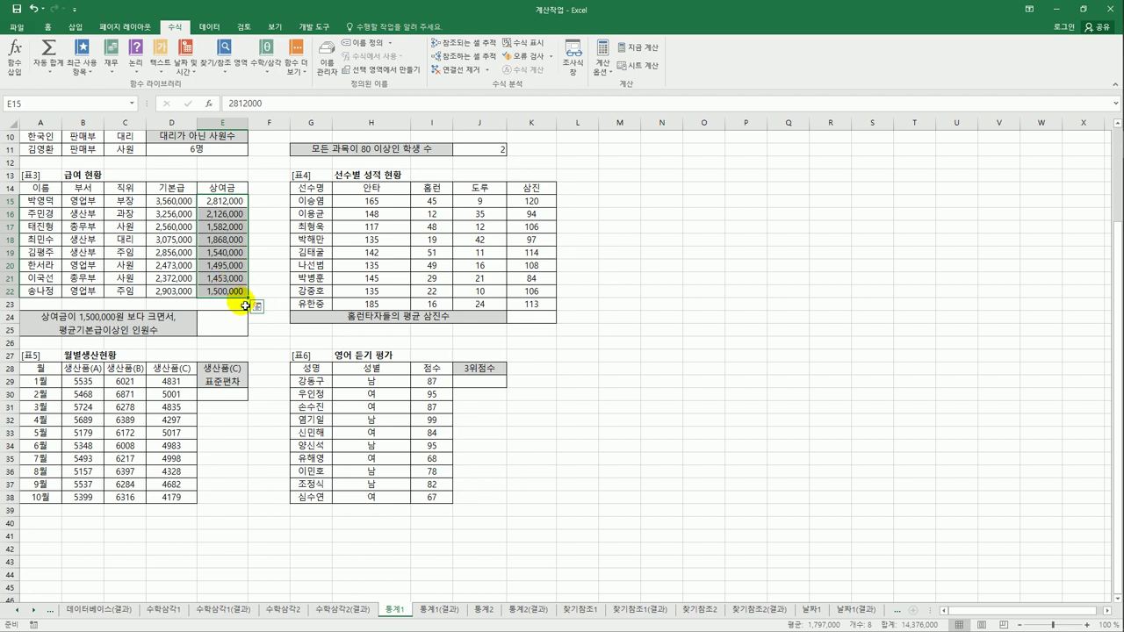
pyautogui.click(242, 319)
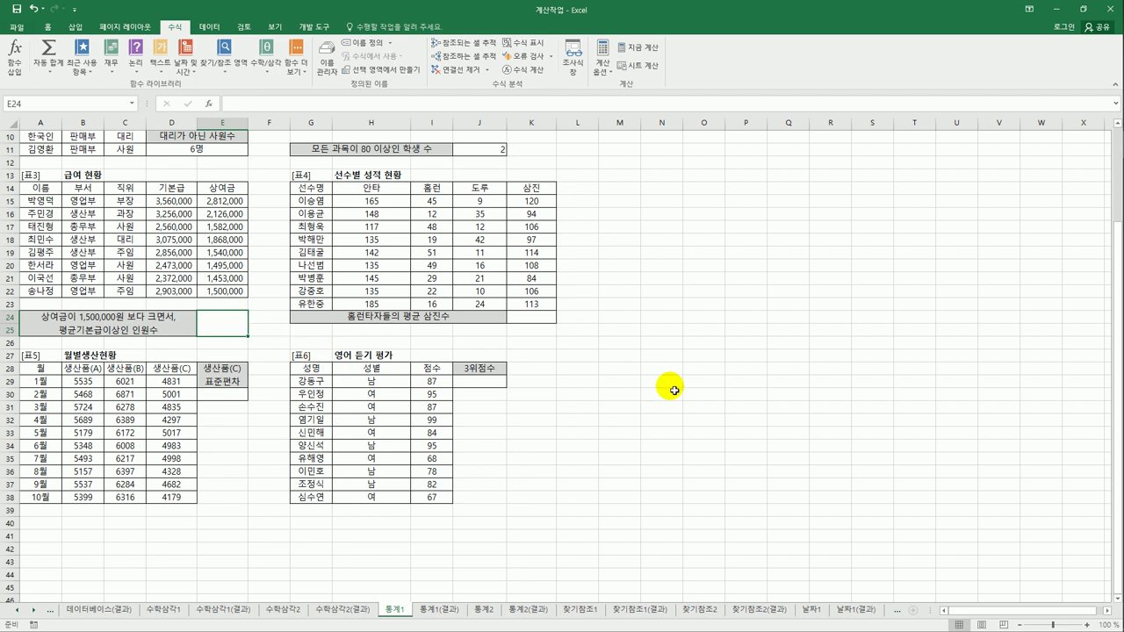
pyautogui.write('=')
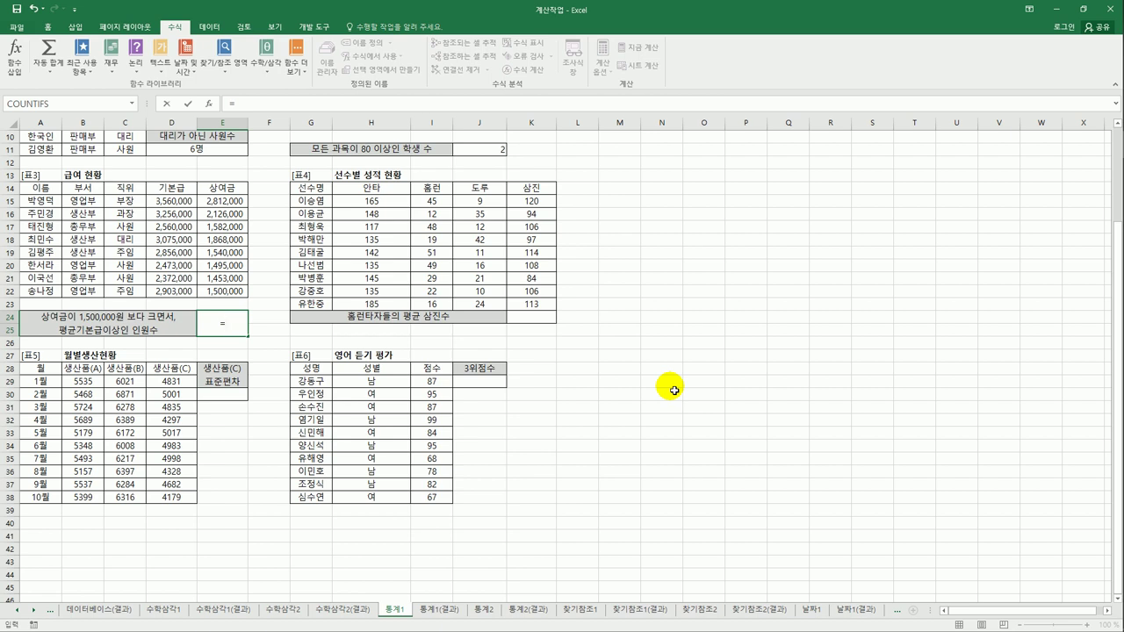
pyautogui.write('av')
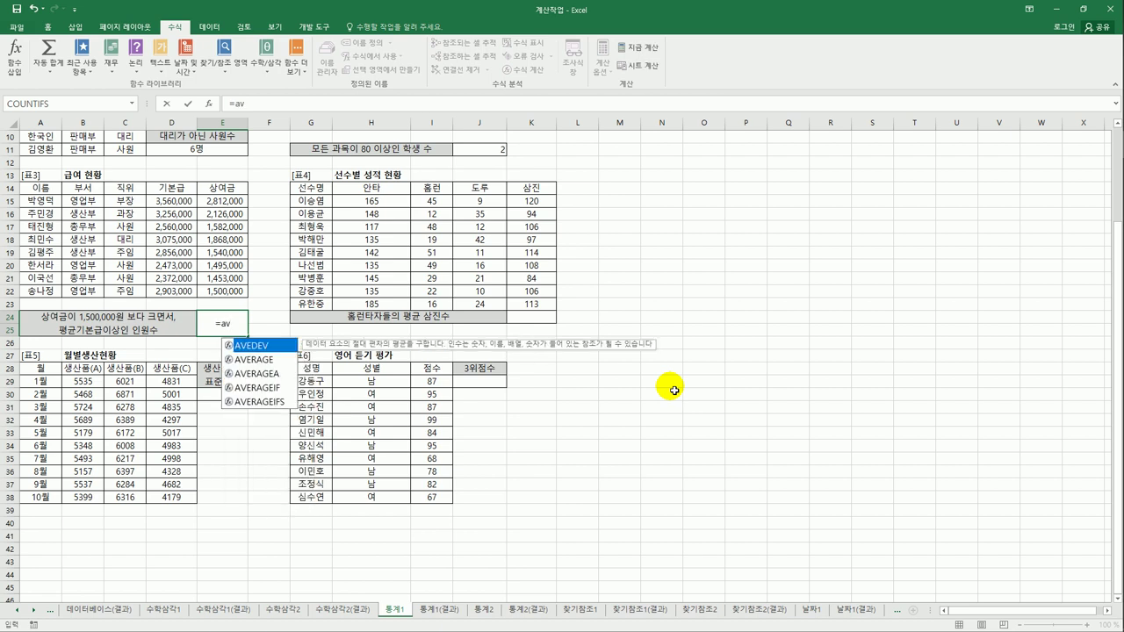
pyautogui.press('Down')
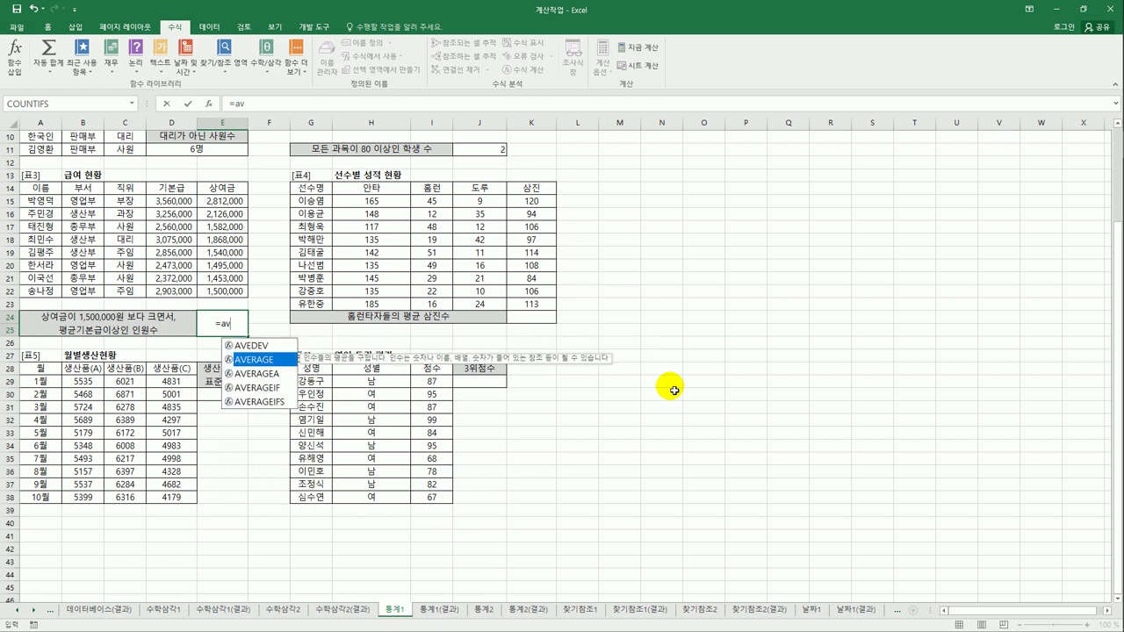
pyautogui.press('Tab')
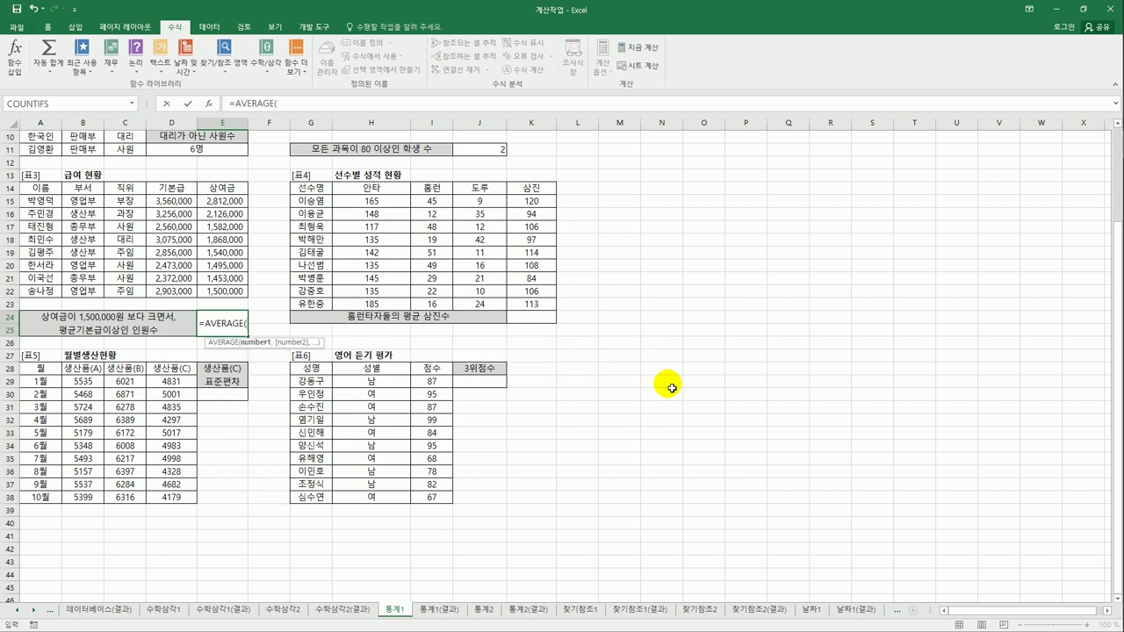
pyautogui.moveTo(167, 202); pyautogui.dragTo(177, 291)
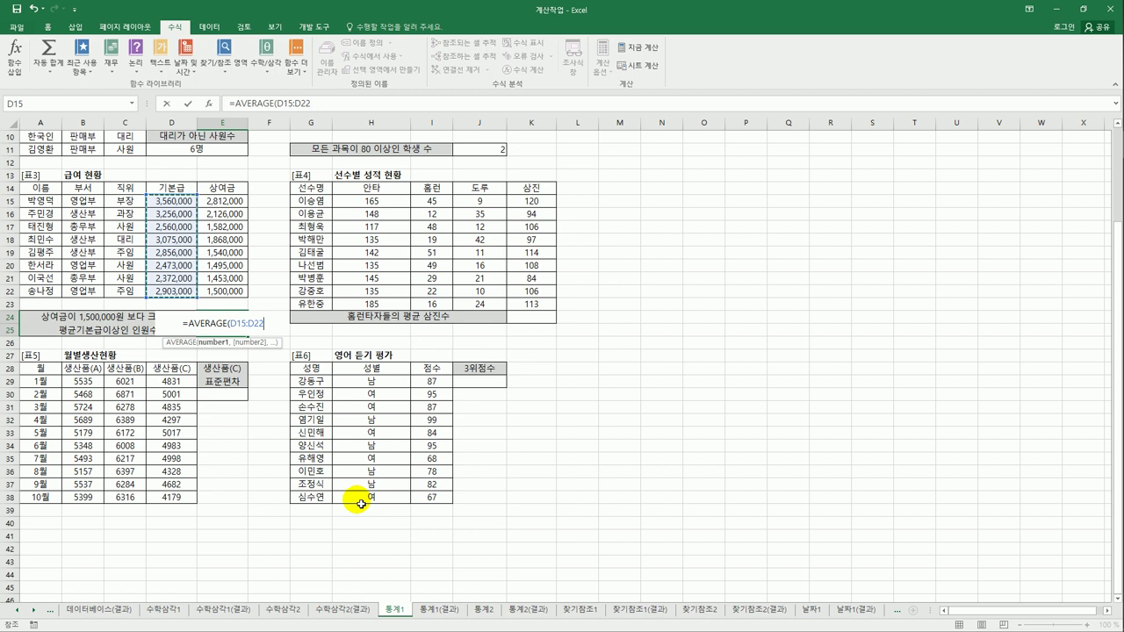
pyautogui.write(')')
pyautogui.hotkey('ctrl', 'Return')
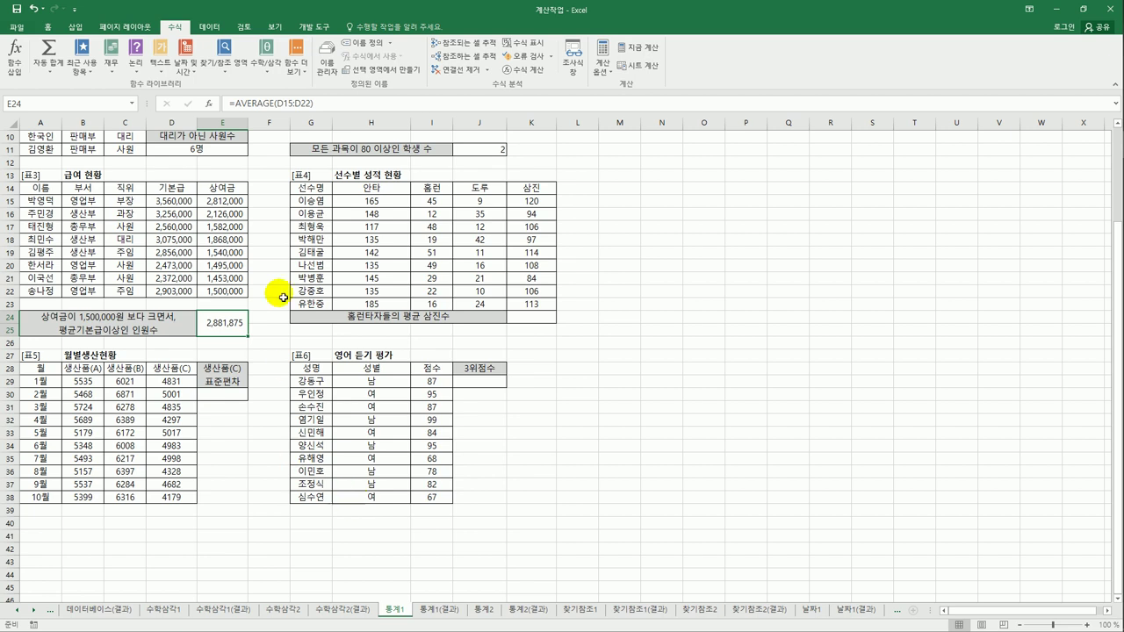
# Put a COUNTIFS function before the AVERAGE in E24, with the 상여금 values E15:E22 as first criteria range and ">=1500000" as its criterion
pyautogui.click(236, 104)
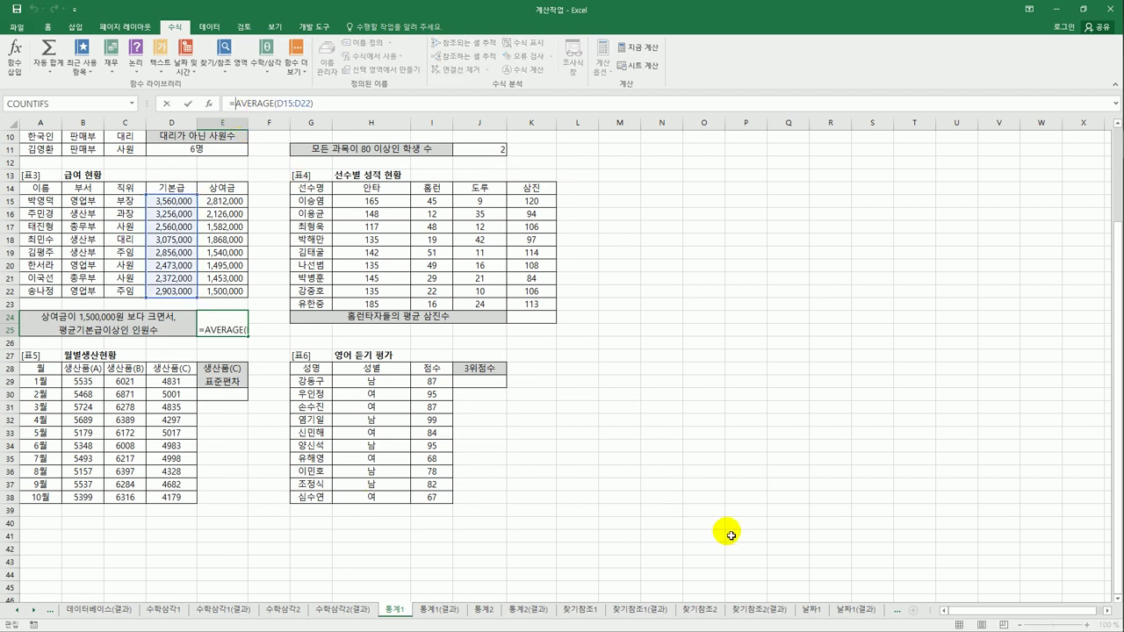
pyautogui.write('coun')
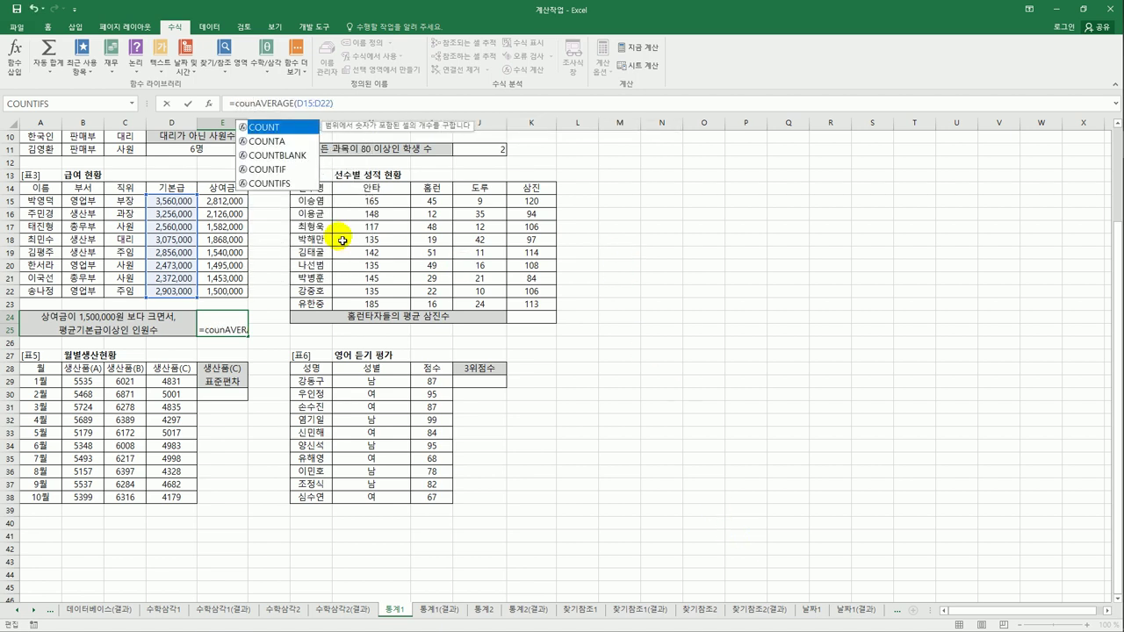
pyautogui.click(294, 184)
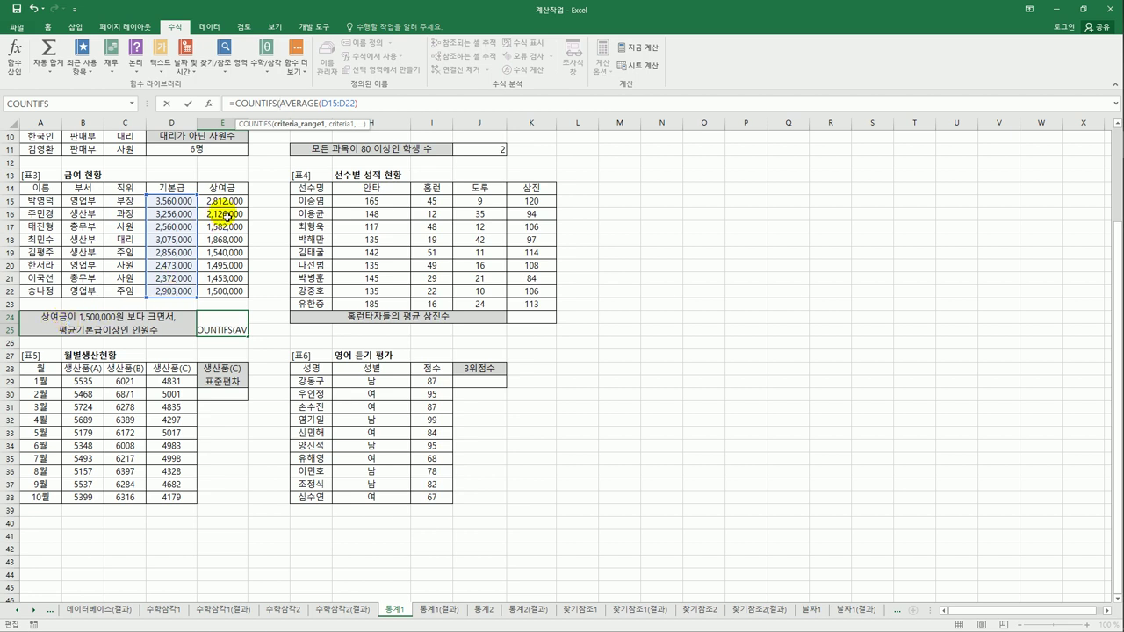
pyautogui.moveTo(224, 202); pyautogui.dragTo(222, 292)
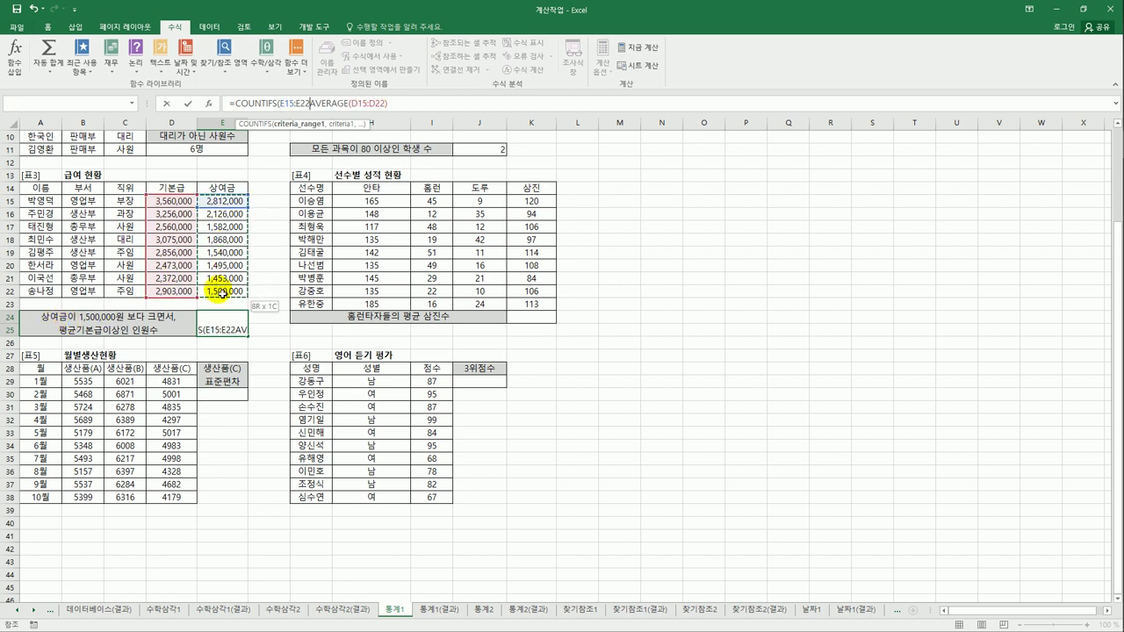
pyautogui.write(',')
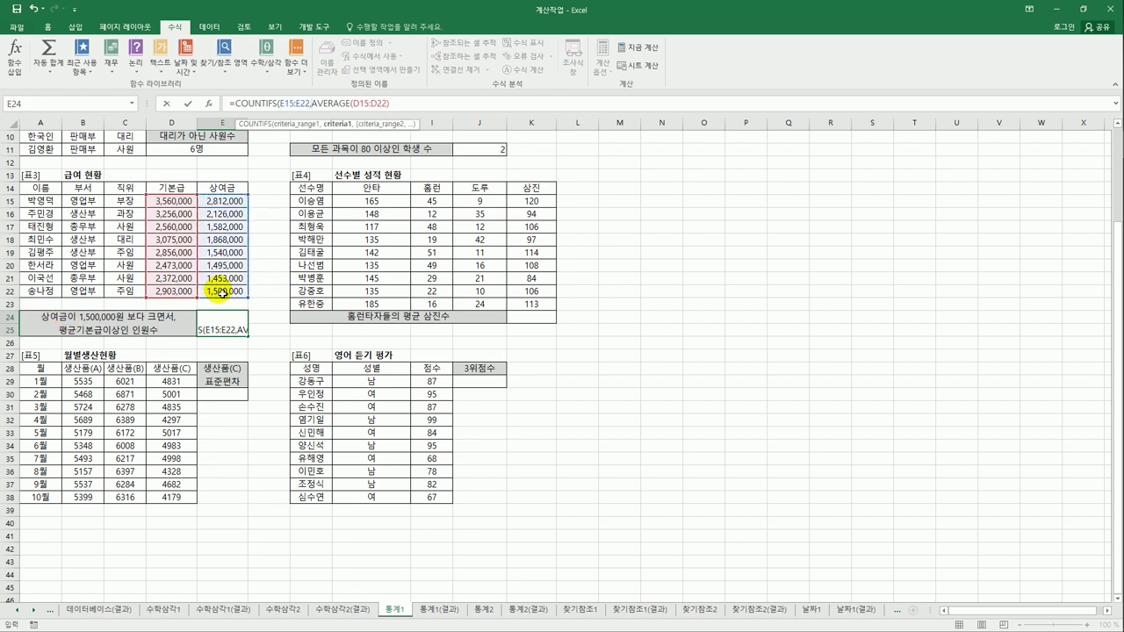
pyautogui.write('">=1500000')
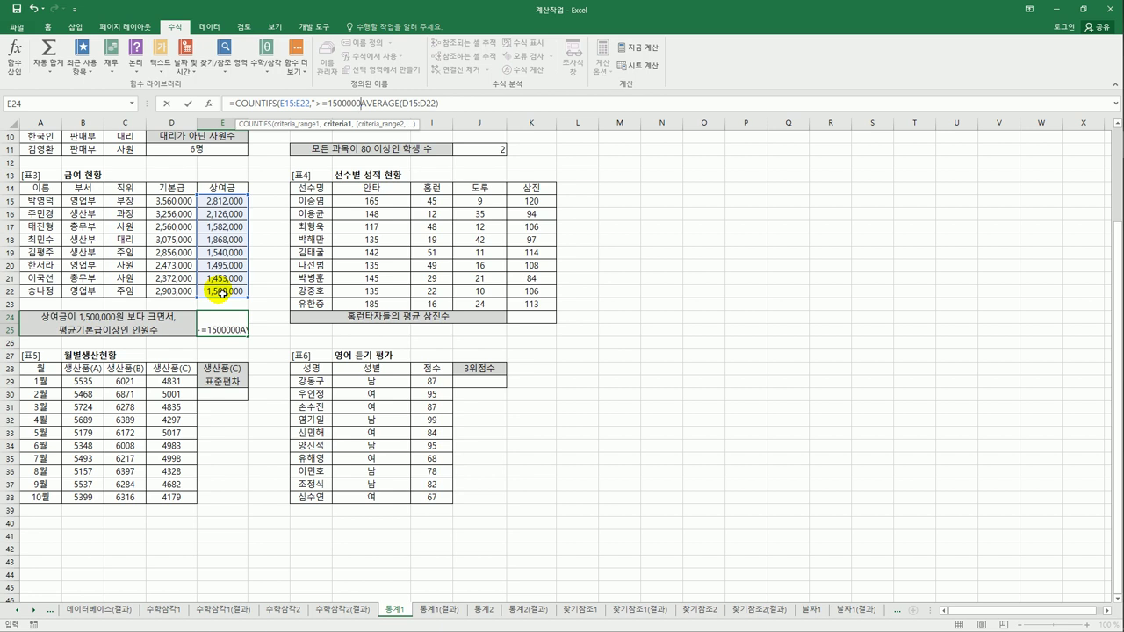
pyautogui.write('",')
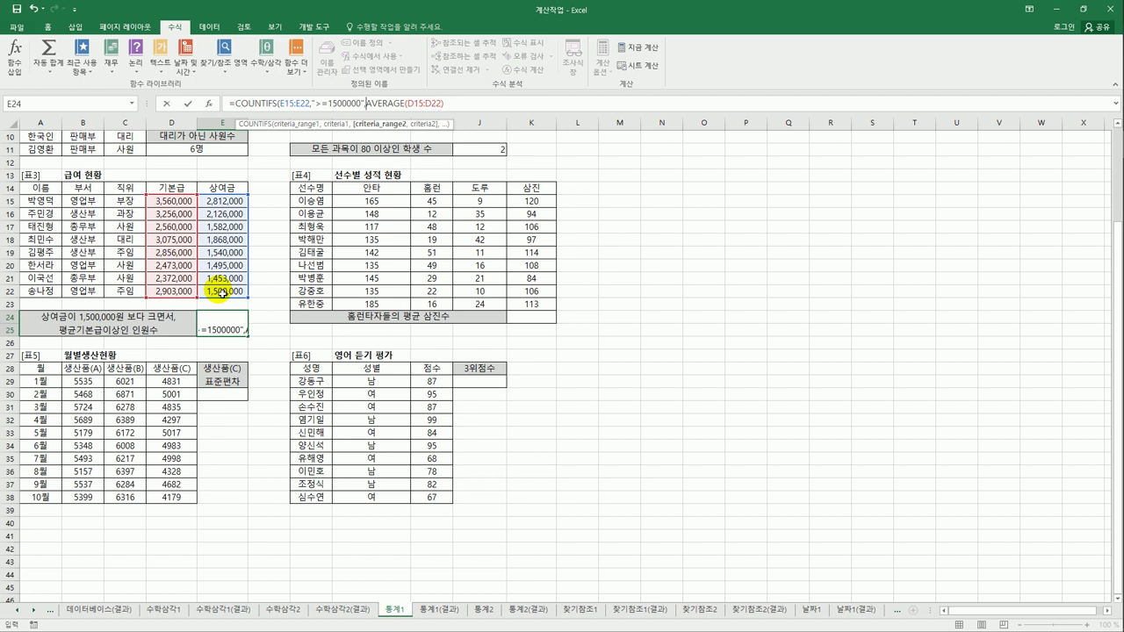
# Add the 기본급 values D15:D22 as second criteria range with the criterion ">=AVERAGE(D15:D22)", and enter E24's COUNTIFS formula
pyautogui.click(173, 204)
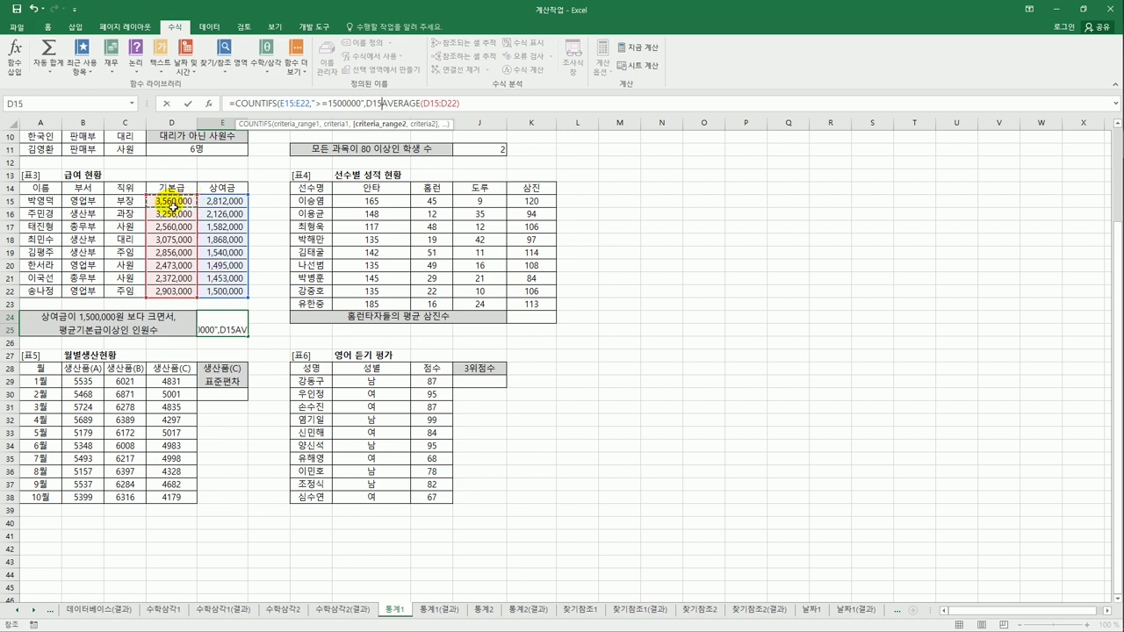
pyautogui.moveTo(173, 204); pyautogui.dragTo(176, 295)
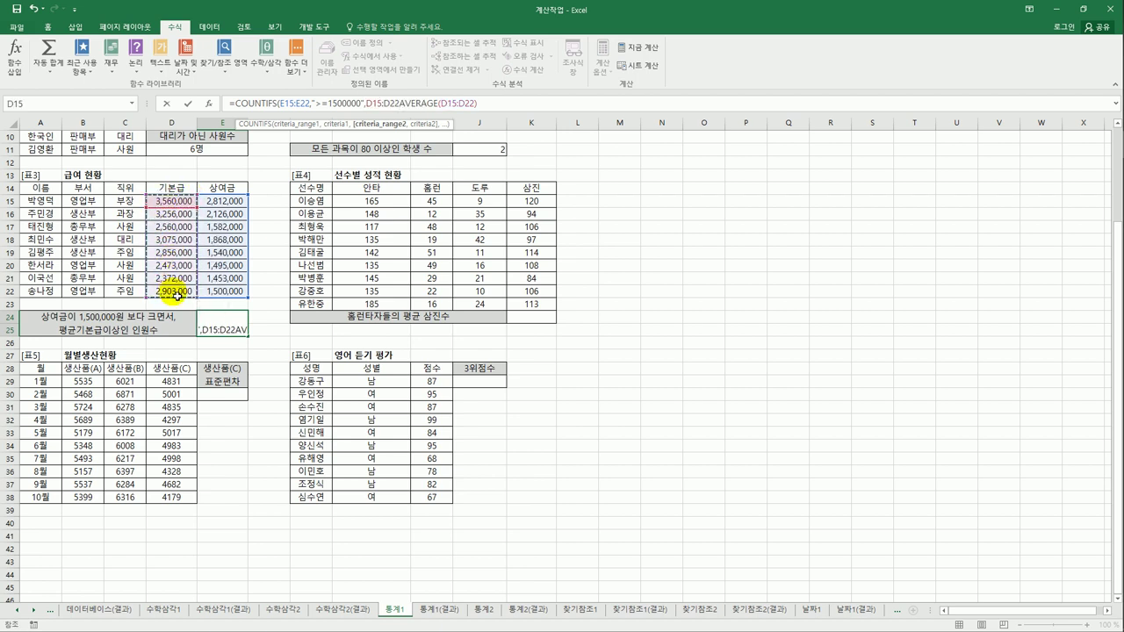
pyautogui.write(',')
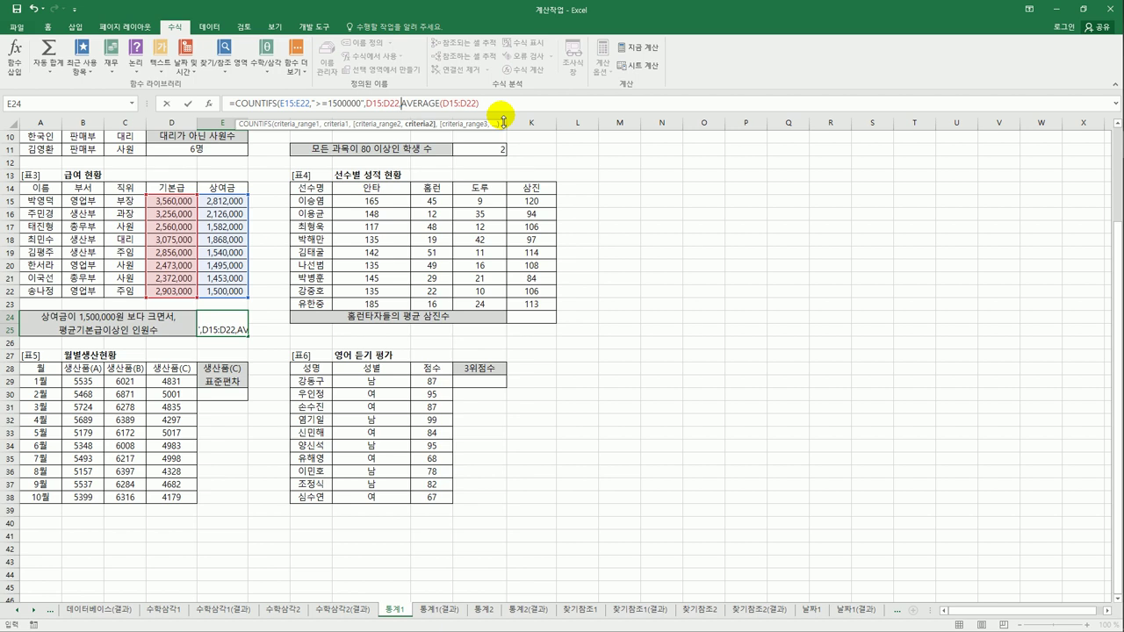
pyautogui.write('">')
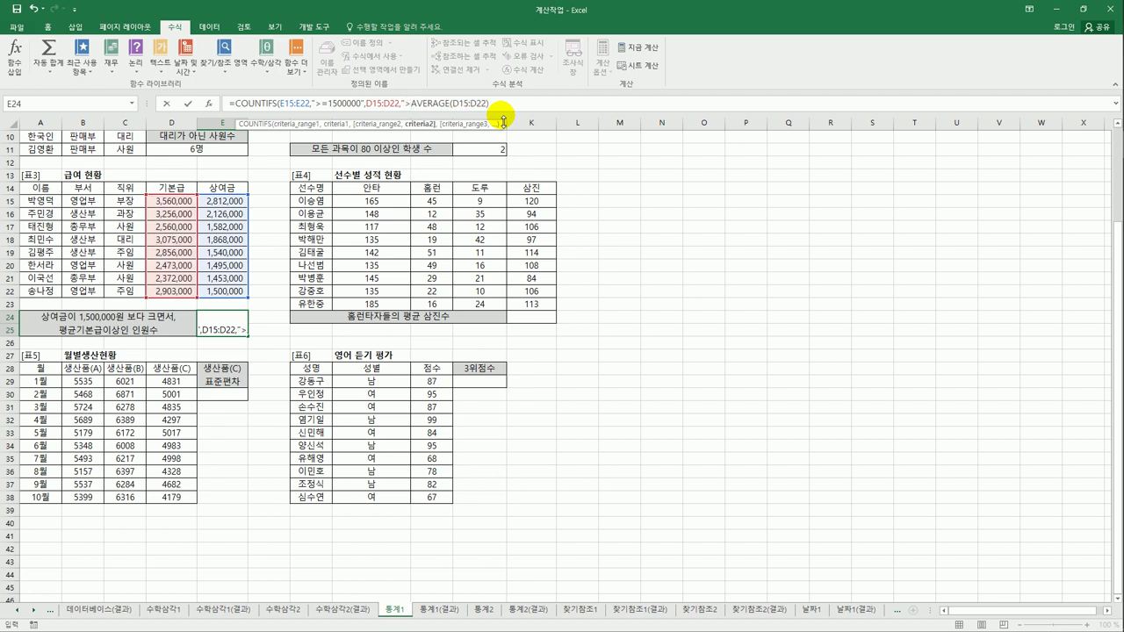
pyautogui.write('=')
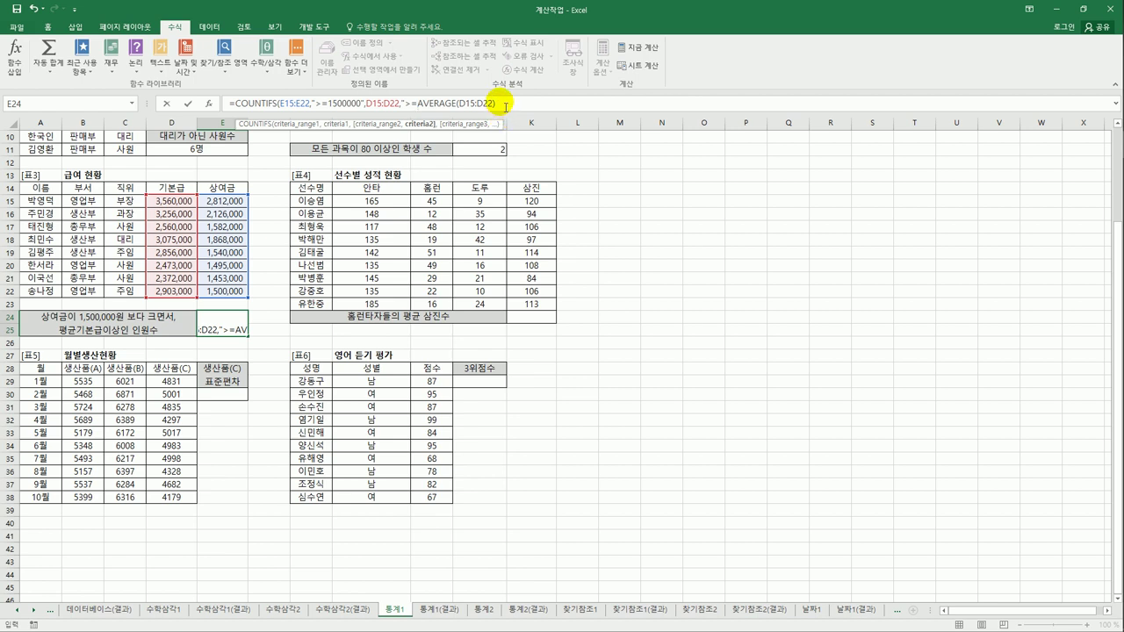
pyautogui.click(517, 110)
pyautogui.write('"')
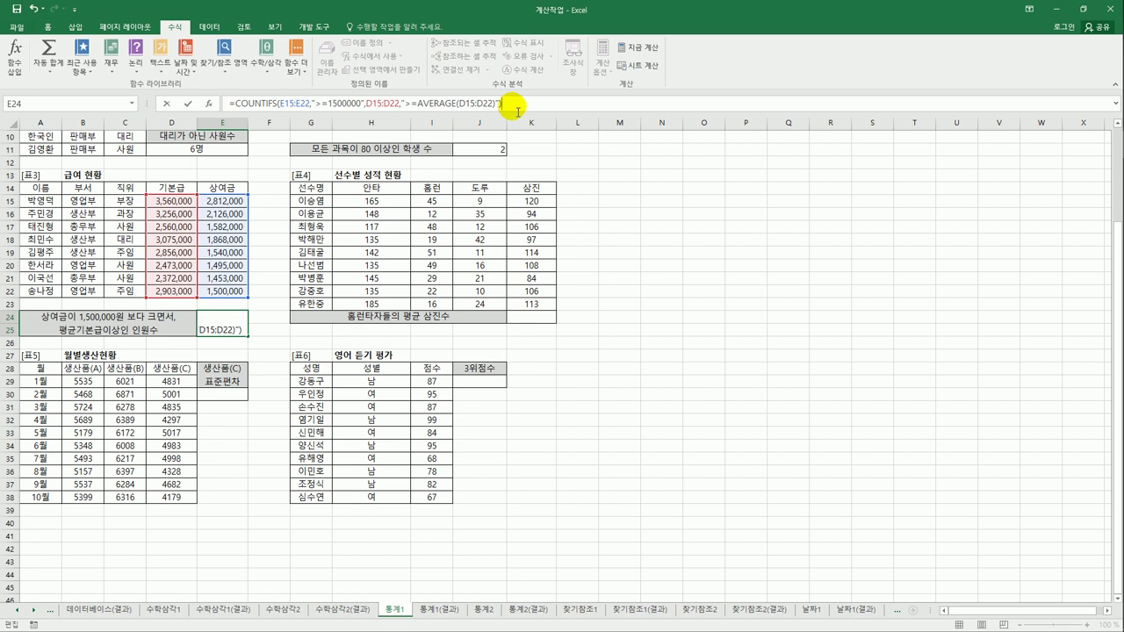
pyautogui.hotkey('ctrl', 'Return')
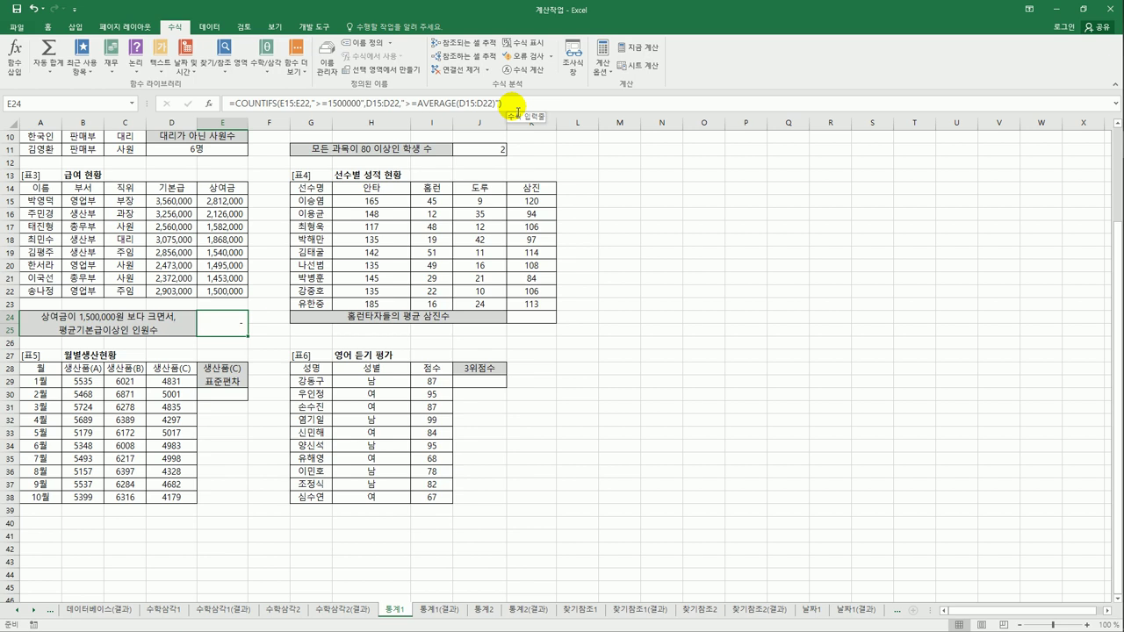
# Move the closing quotation mark of E24's second criterion from after AVERAGE(D15:D22) to directly after >=, and try to enter the formula
pyautogui.click(281, 103)
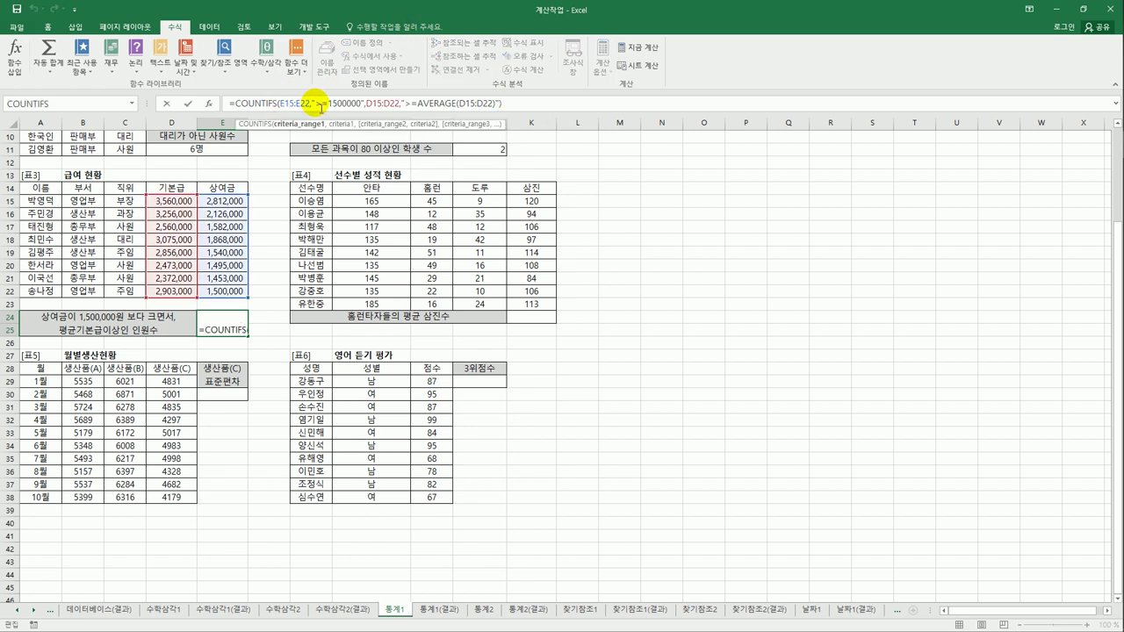
pyautogui.moveTo(314, 103); pyautogui.dragTo(398, 103)
pyautogui.click(383, 105)
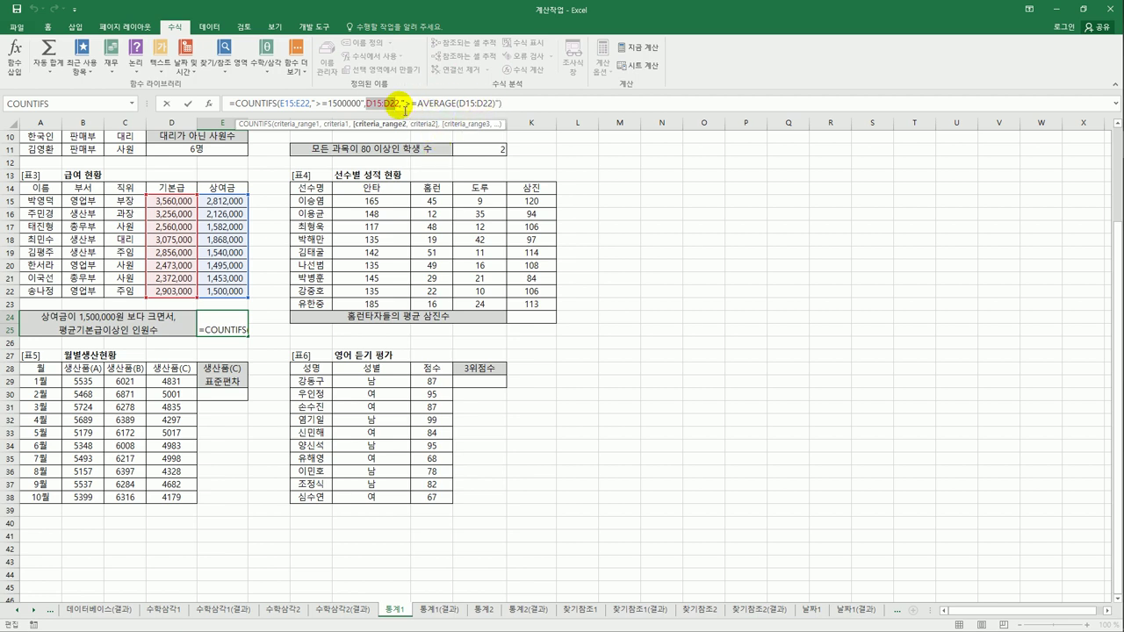
pyautogui.moveTo(416, 104); pyautogui.dragTo(499, 110)
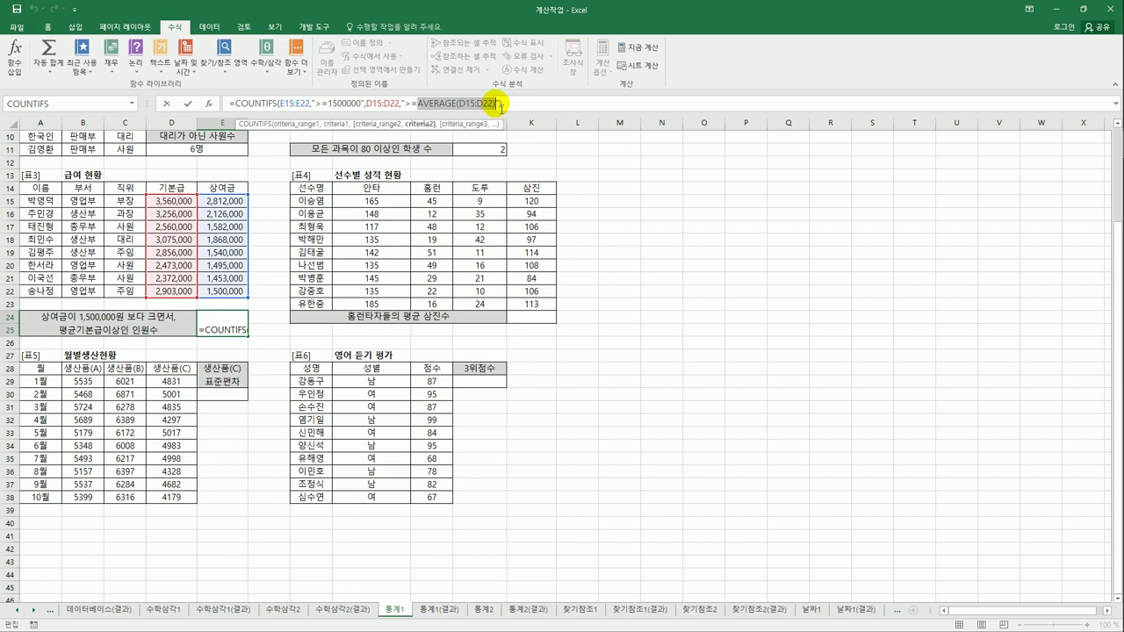
pyautogui.click(501, 107)
pyautogui.press('BackSpace')
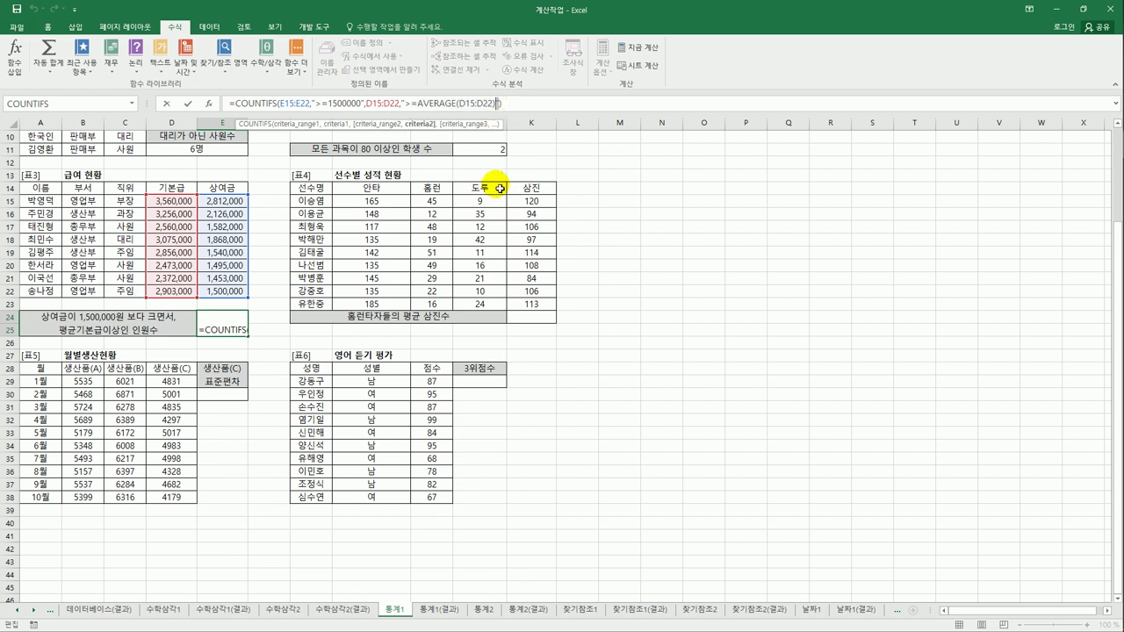
pyautogui.press('End')
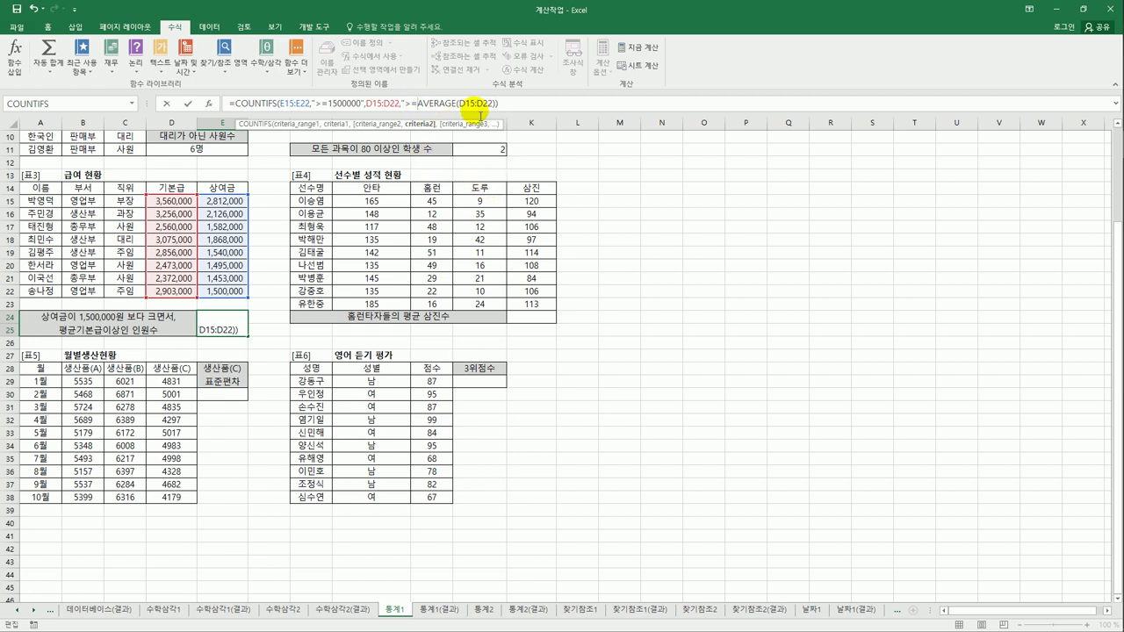
pyautogui.click(419, 103)
pyautogui.write('"')
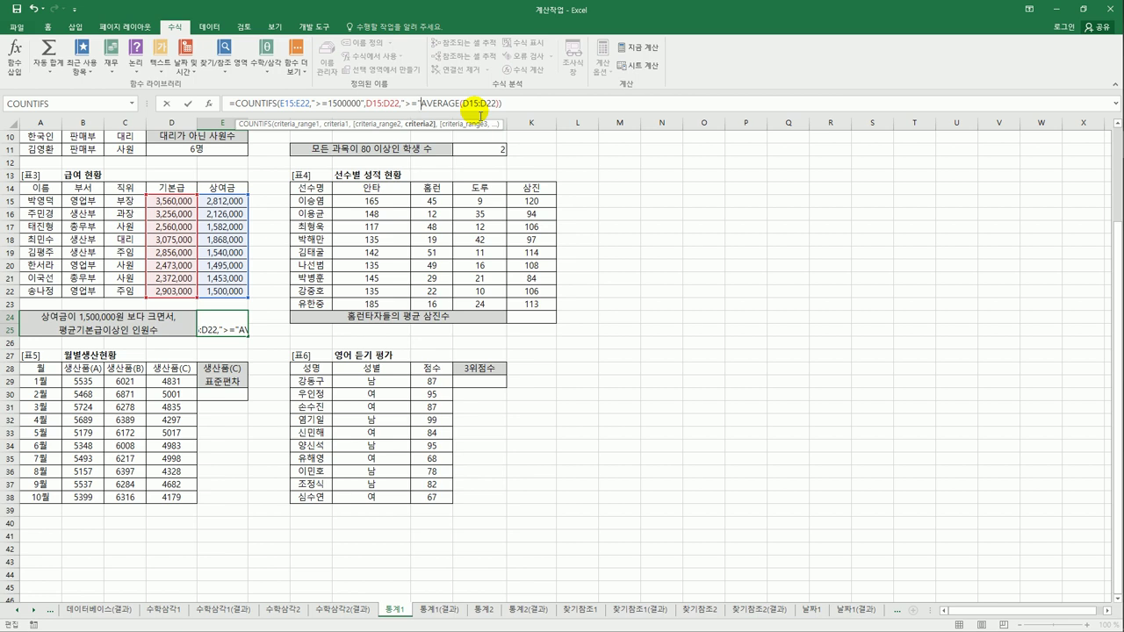
pyautogui.press('Return')
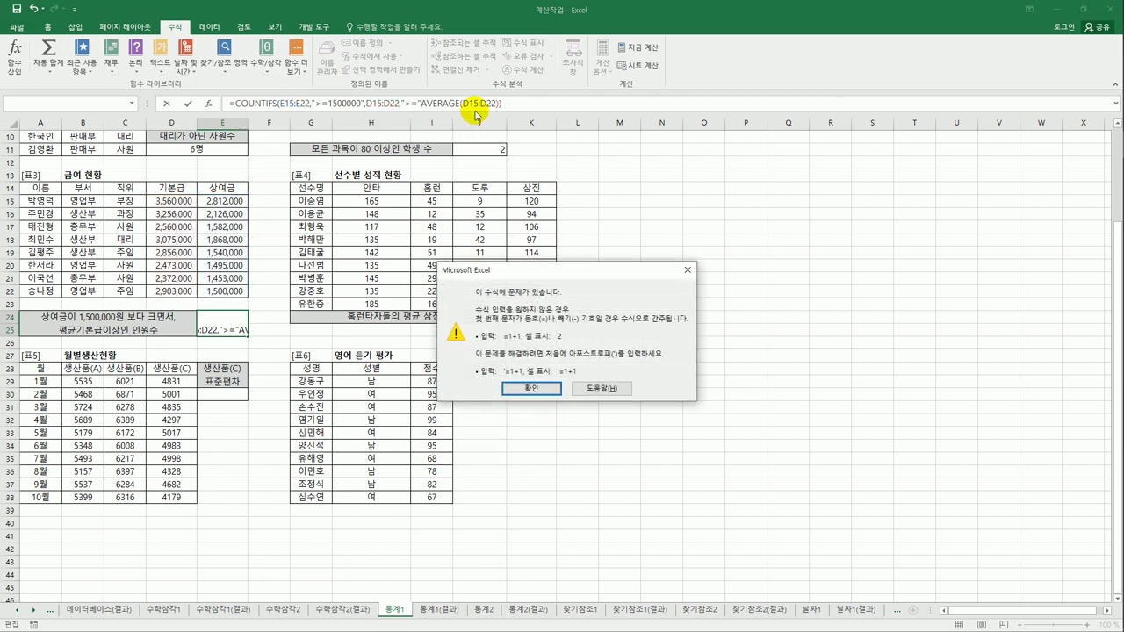
pyautogui.click(532, 389)
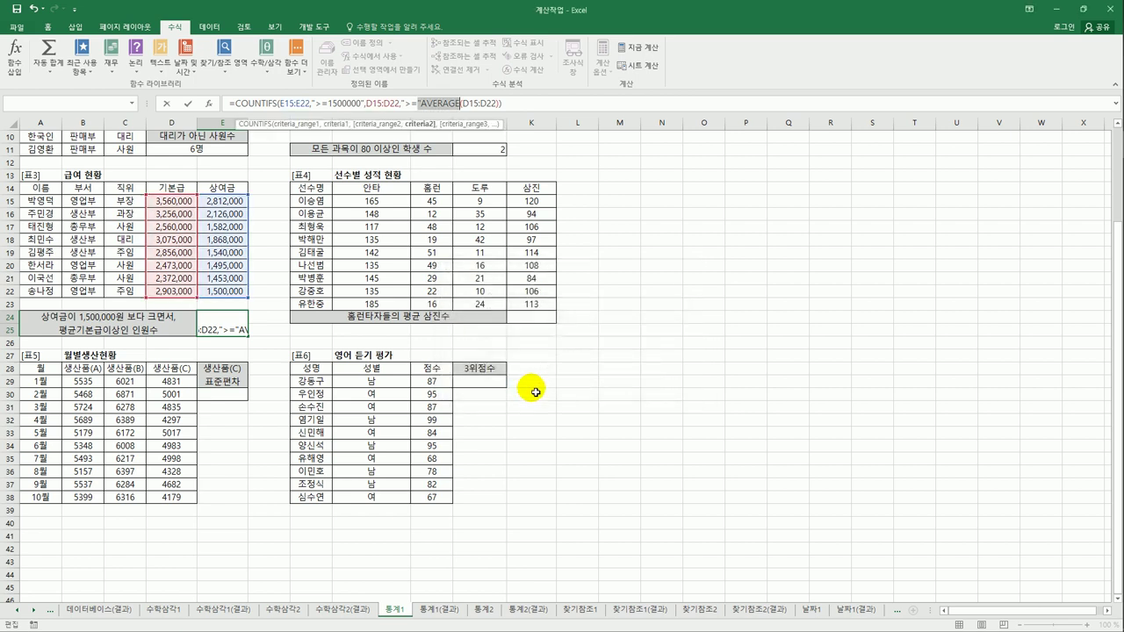
# Join ">=" and AVERAGE(D15:D22) with & in E24's second criterion and enter the formula
pyautogui.click(419, 104)
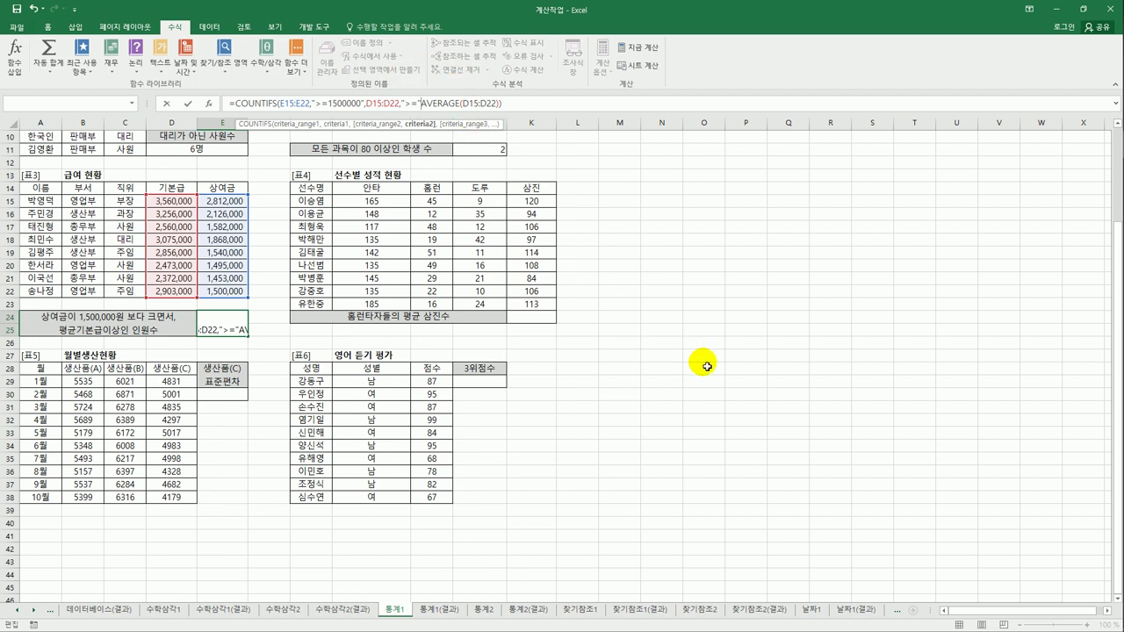
pyautogui.write('&')
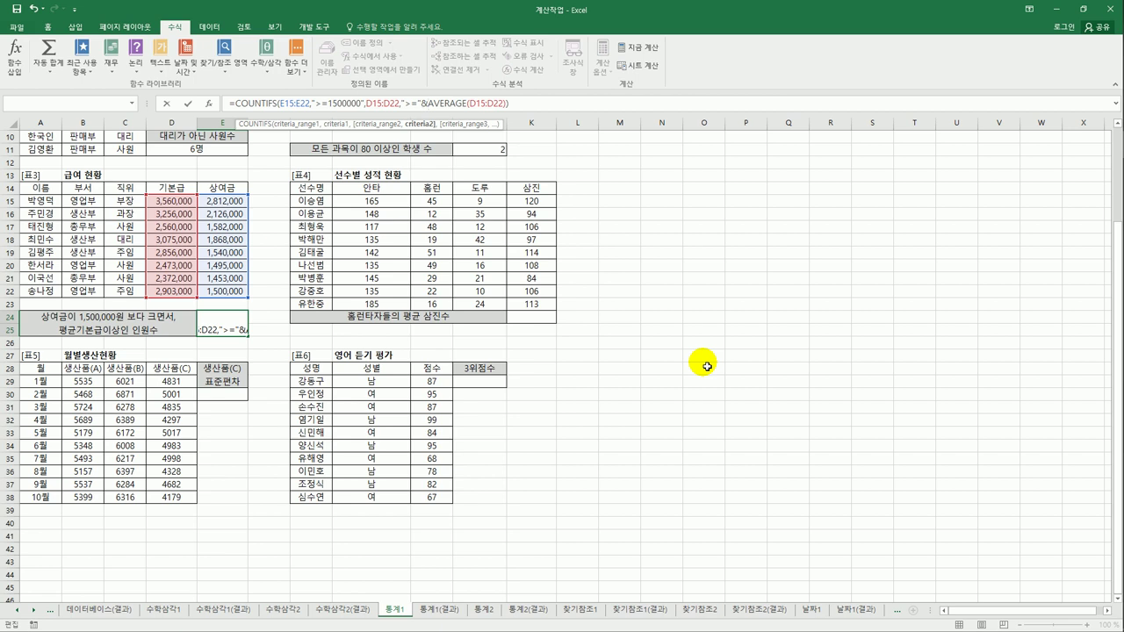
pyautogui.press('Return')
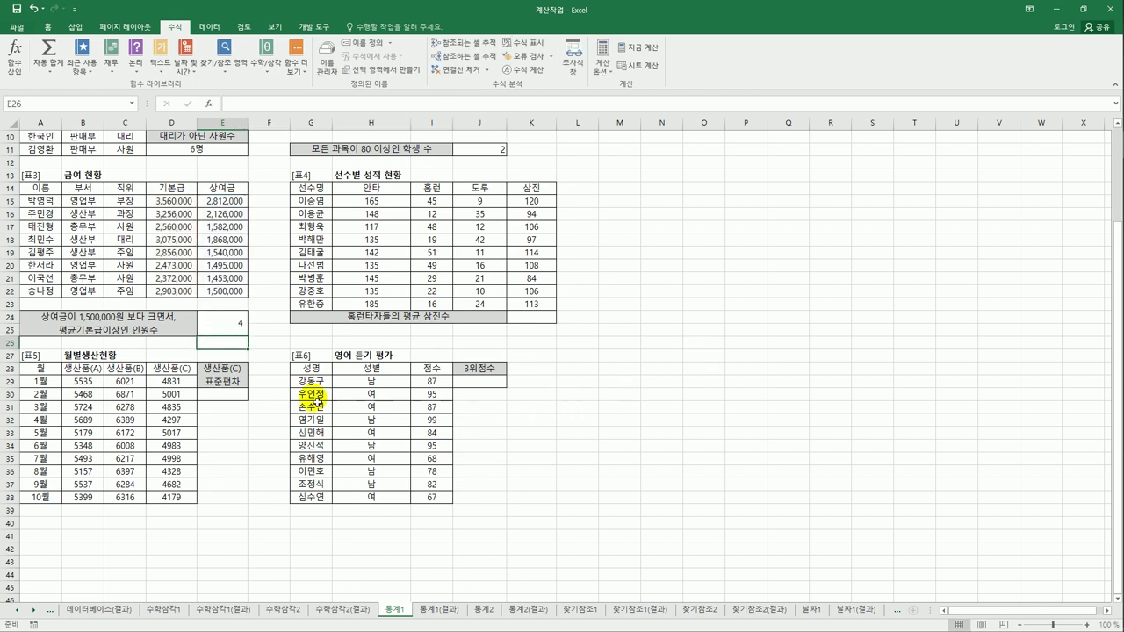
# Append &"명" to the end of the COUNTIFS formula in E24
pyautogui.click(237, 331)
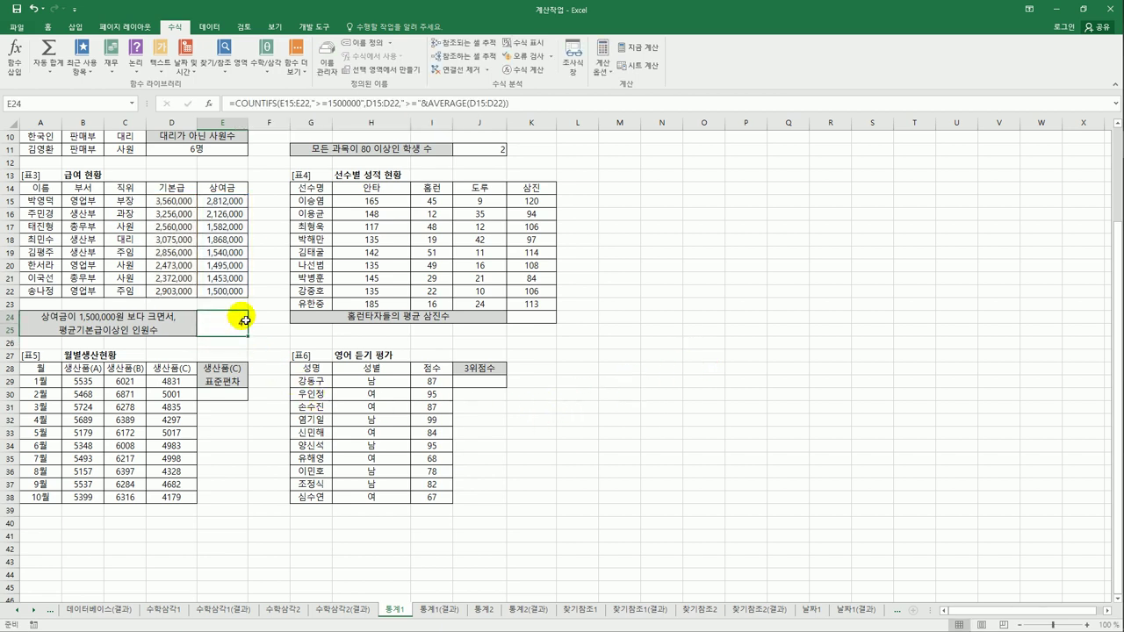
pyautogui.click(541, 107)
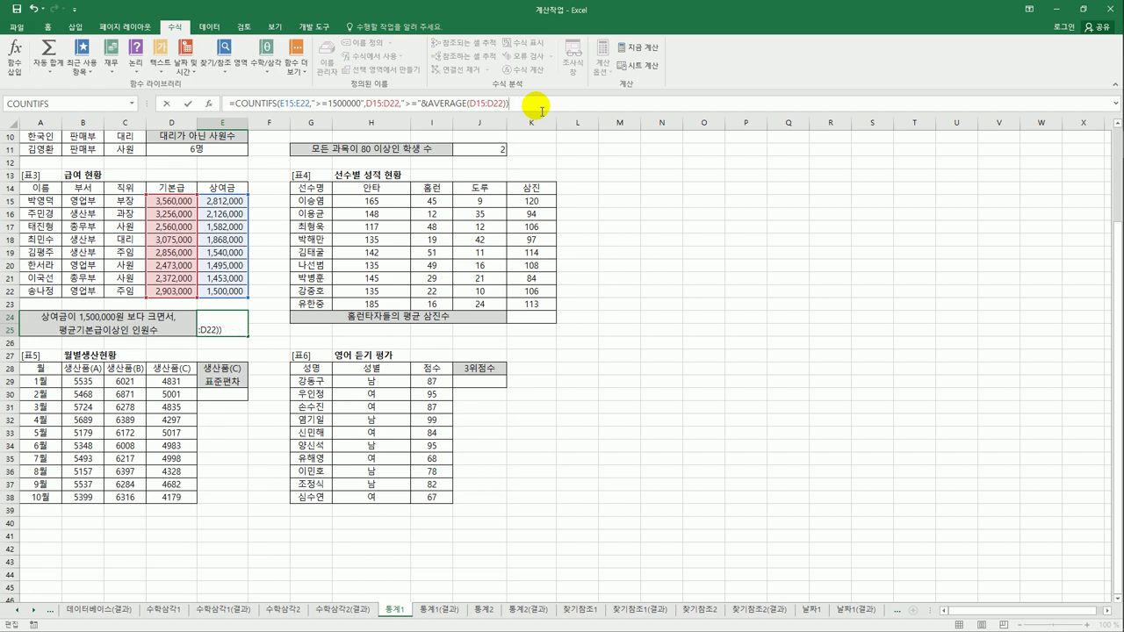
pyautogui.write('&"명"')
pyautogui.press('Return')
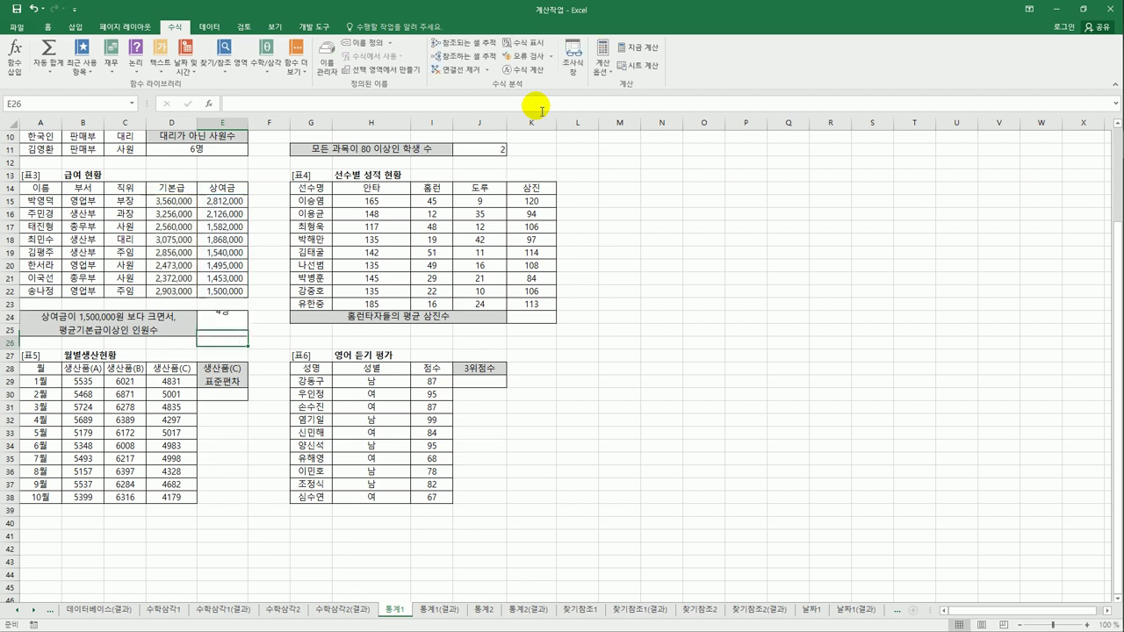
pyautogui.click(225, 325)
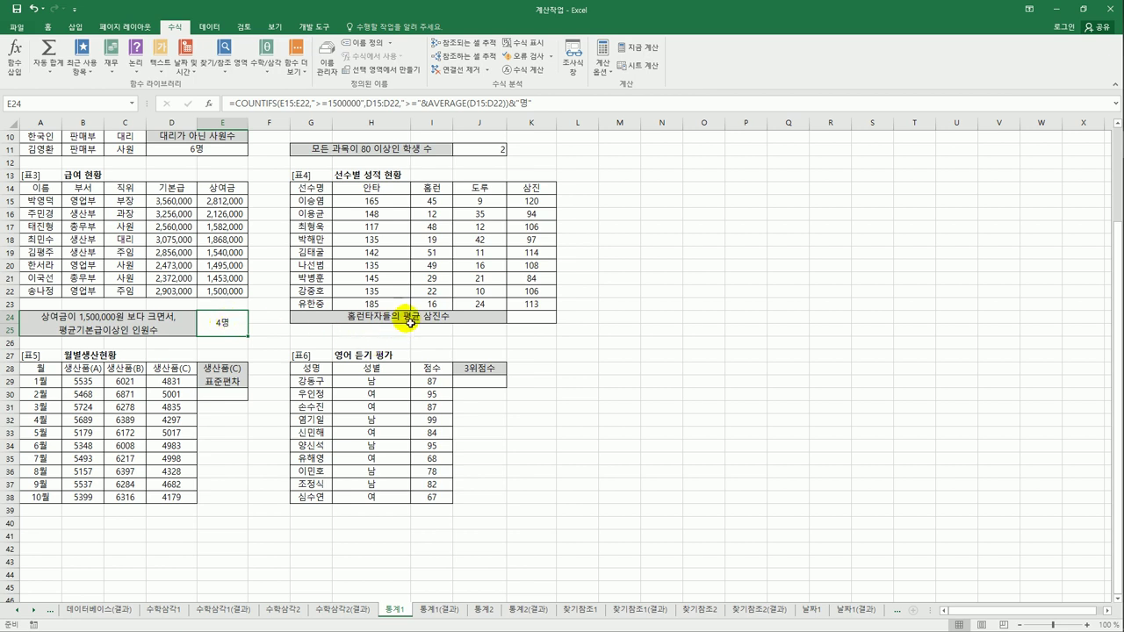
# Review the 홈런 values I15:I23 against the 삼진 column in 표4, and check the average of K15, K17 and K20
pyautogui.click(414, 320)
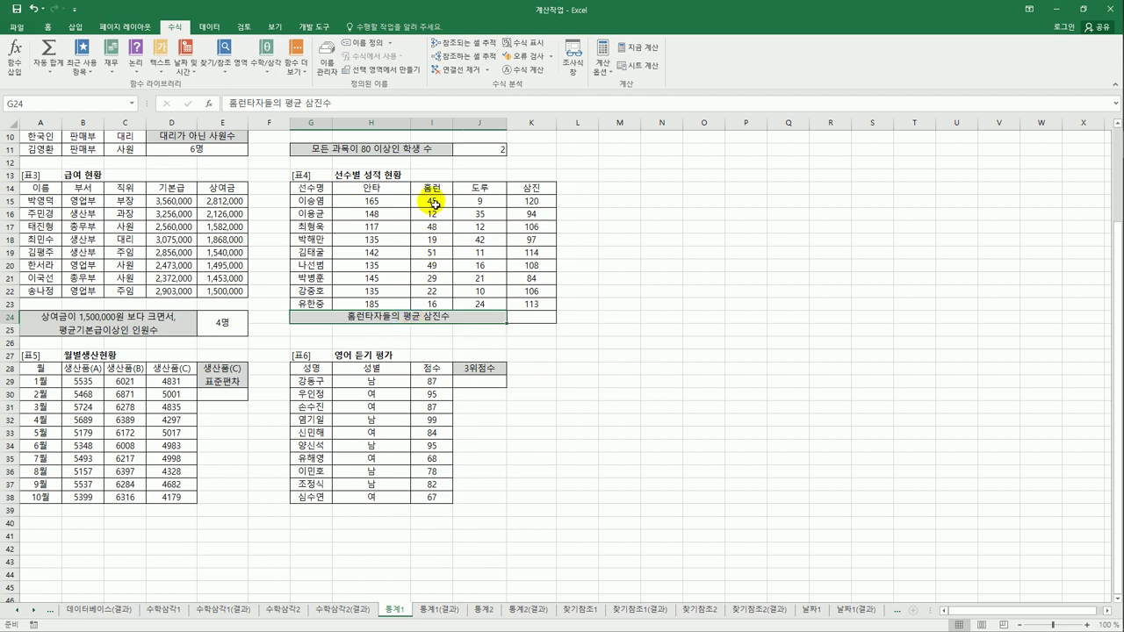
pyautogui.moveTo(431, 201); pyautogui.dragTo(441, 304)
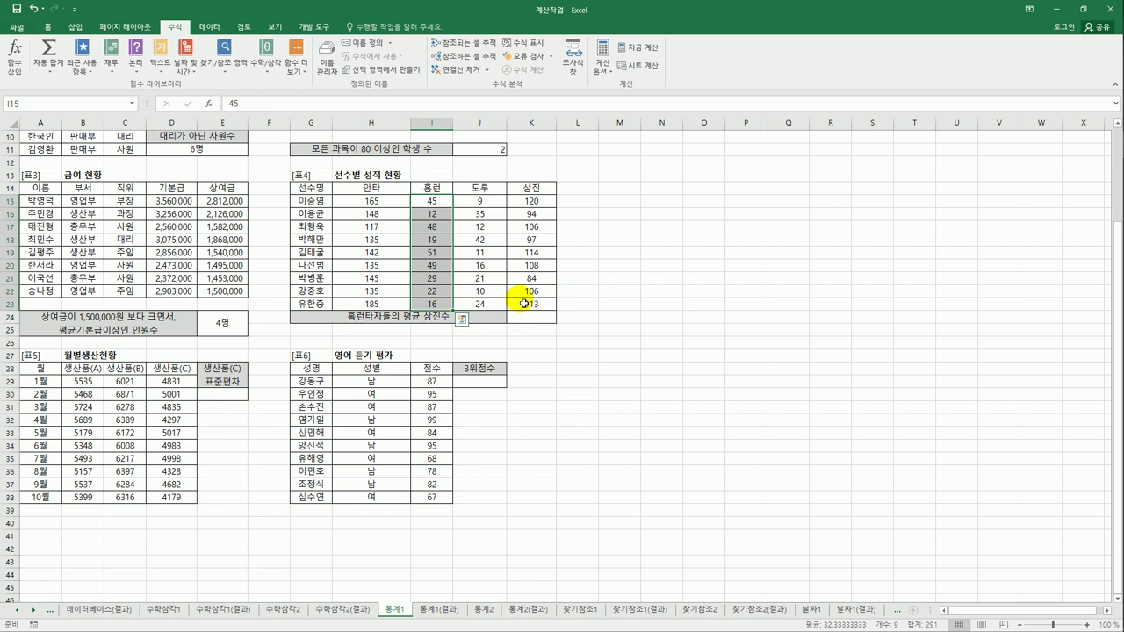
pyautogui.click(538, 201)
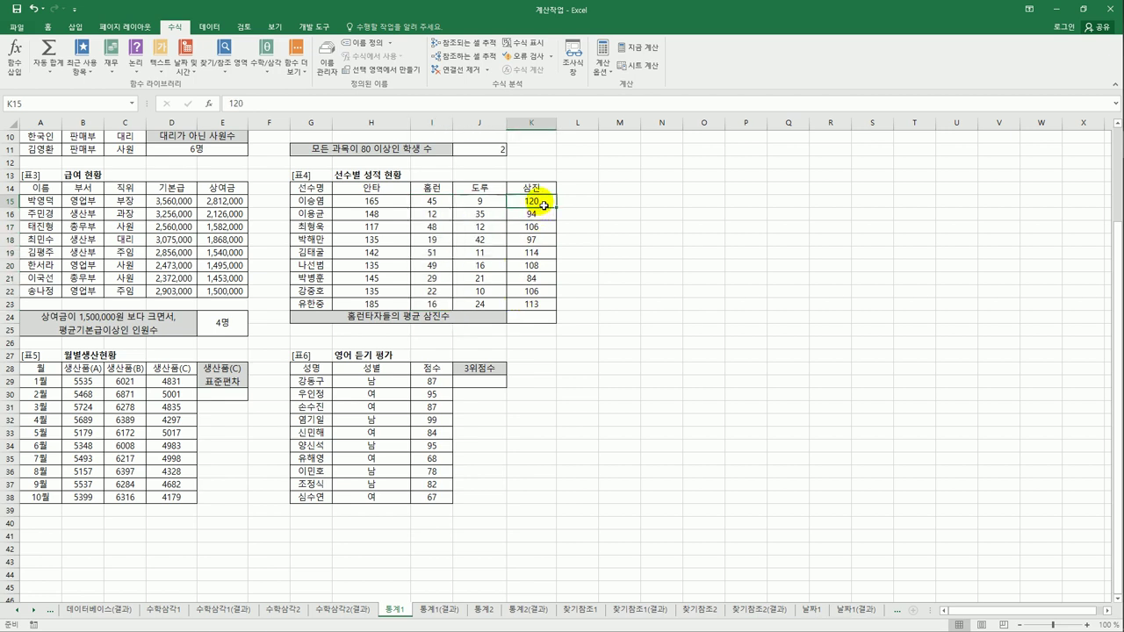
pyautogui.click(439, 201)
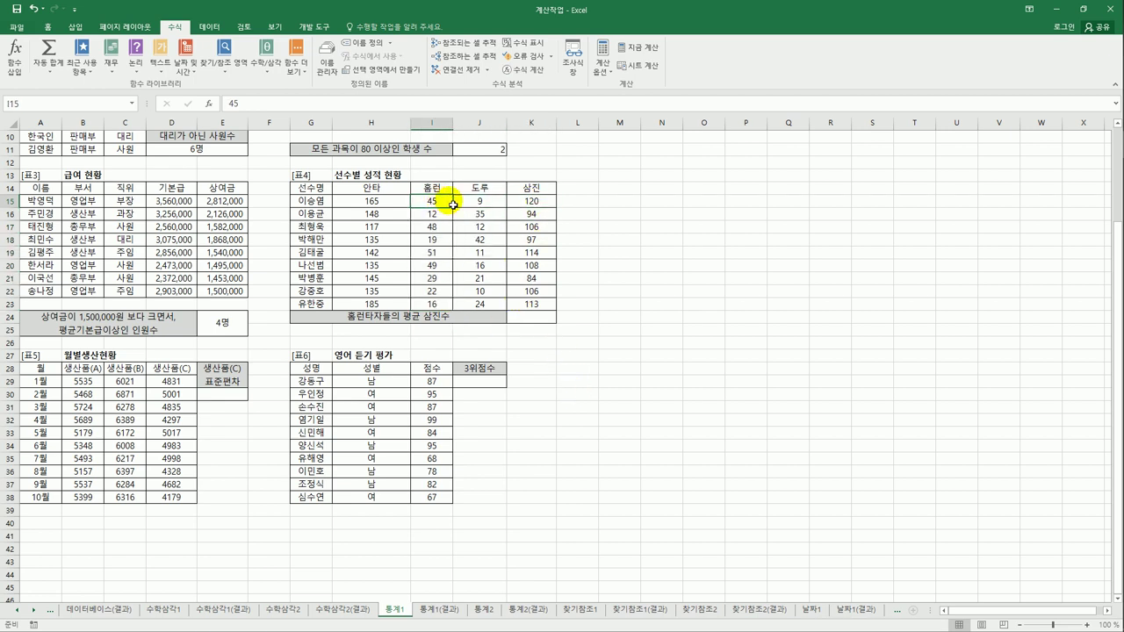
pyautogui.click(530, 201)
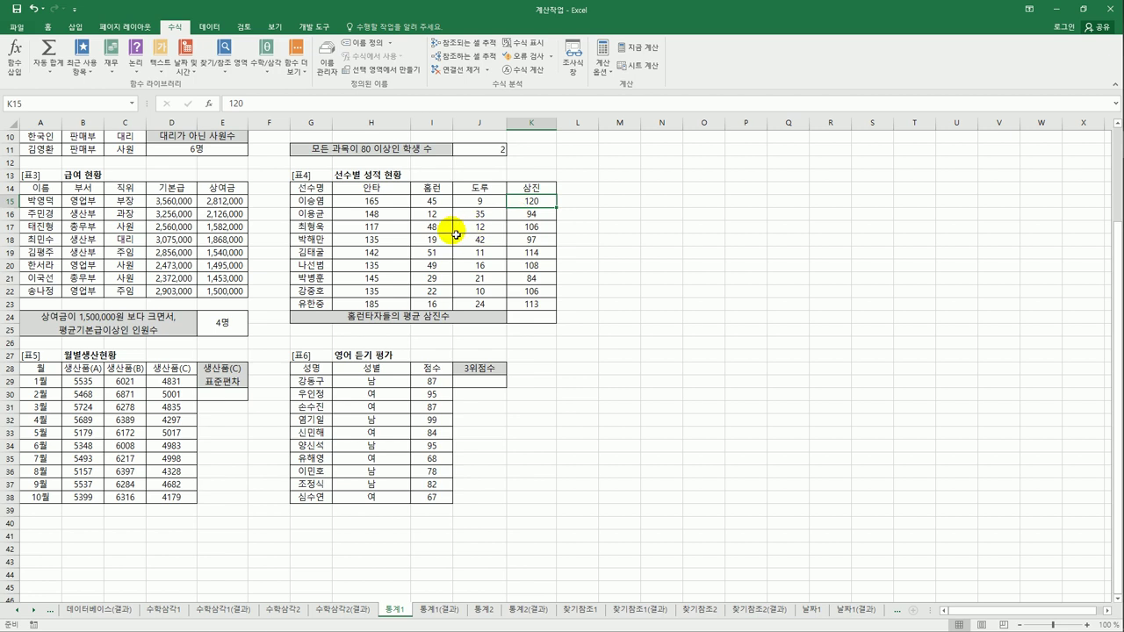
pyautogui.keyDown('ctrl'); pyautogui.click(532, 227); pyautogui.keyUp('ctrl')
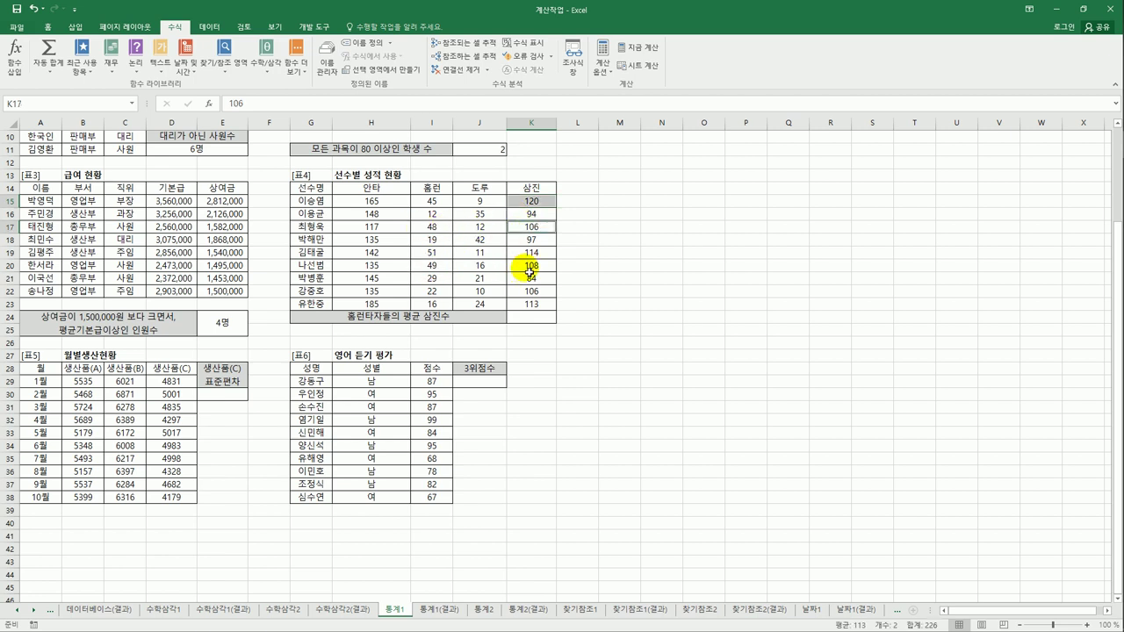
pyautogui.keyDown('ctrl'); pyautogui.click(530, 266); pyautogui.keyUp('ctrl')
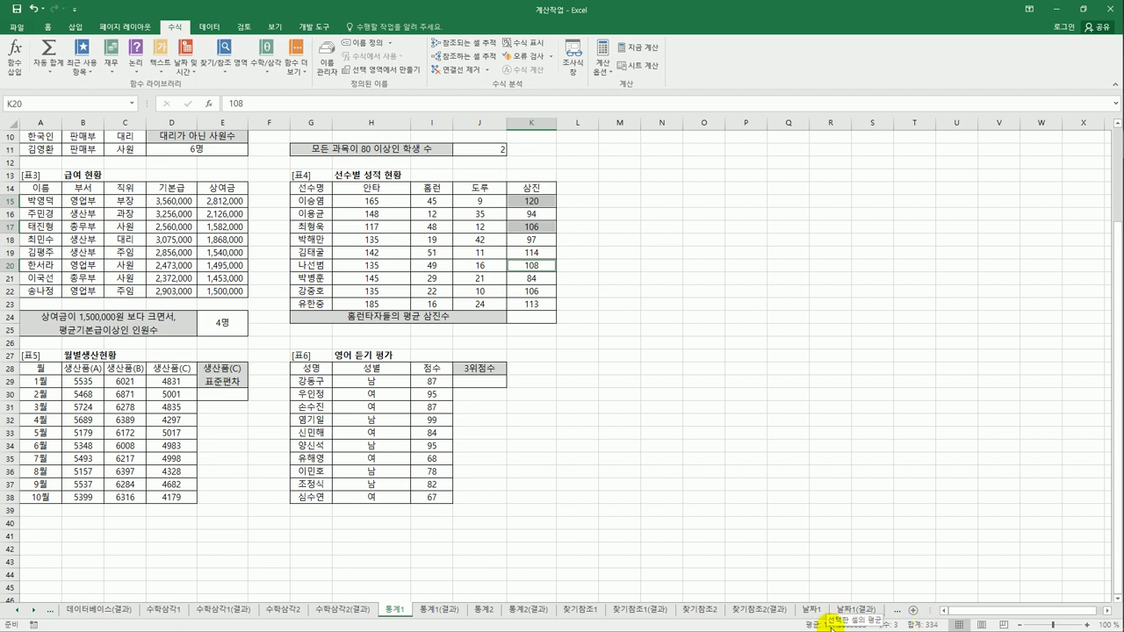
# Begin an AVERAGEIF formula in K24 with the 홈런 values I15:I23 as the range
pyautogui.click(535, 318)
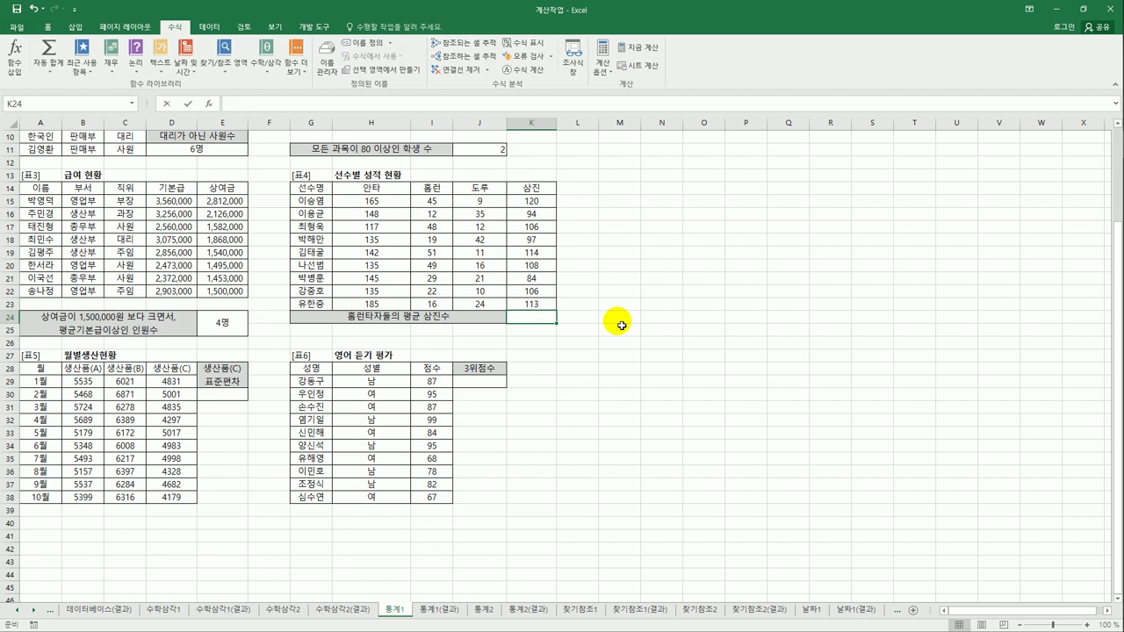
pyautogui.write('=')
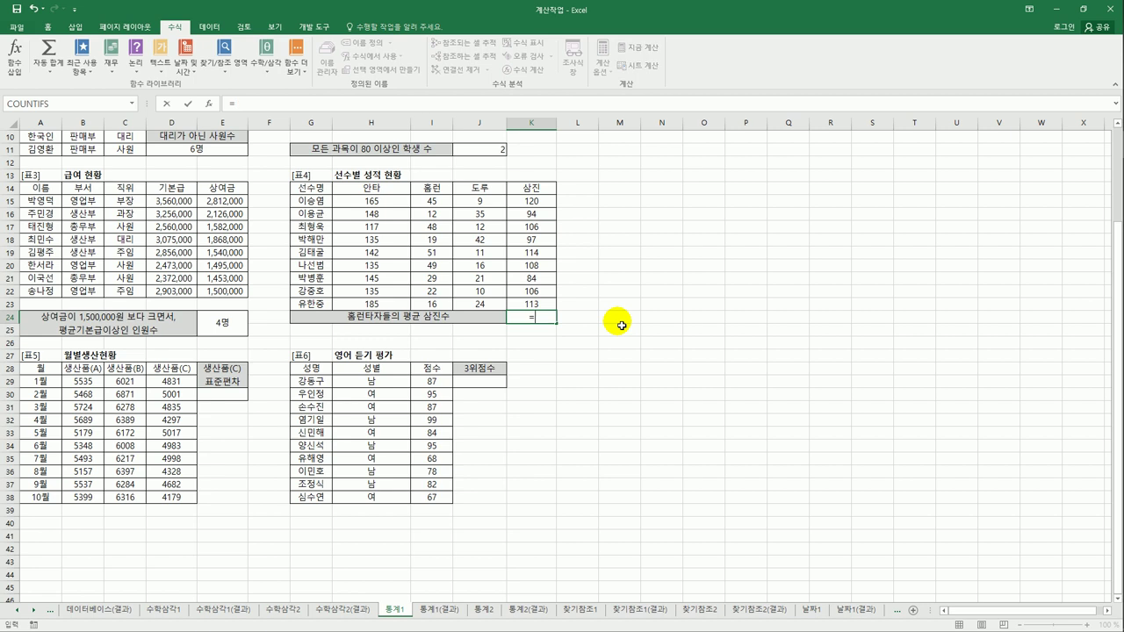
pyautogui.write('av')
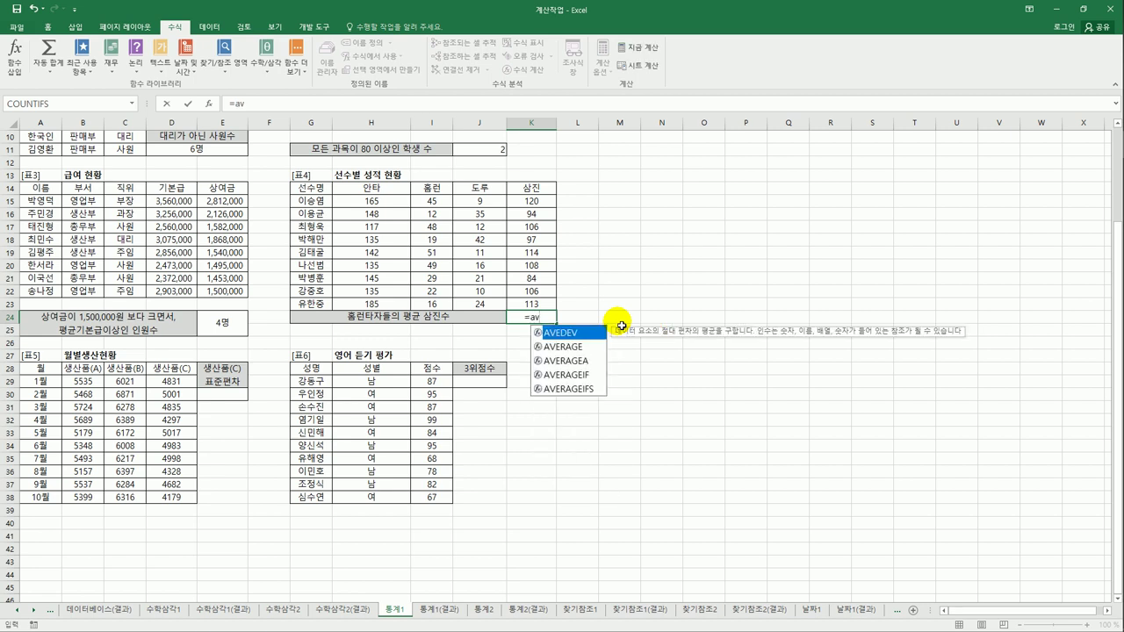
pyautogui.click(577, 375)
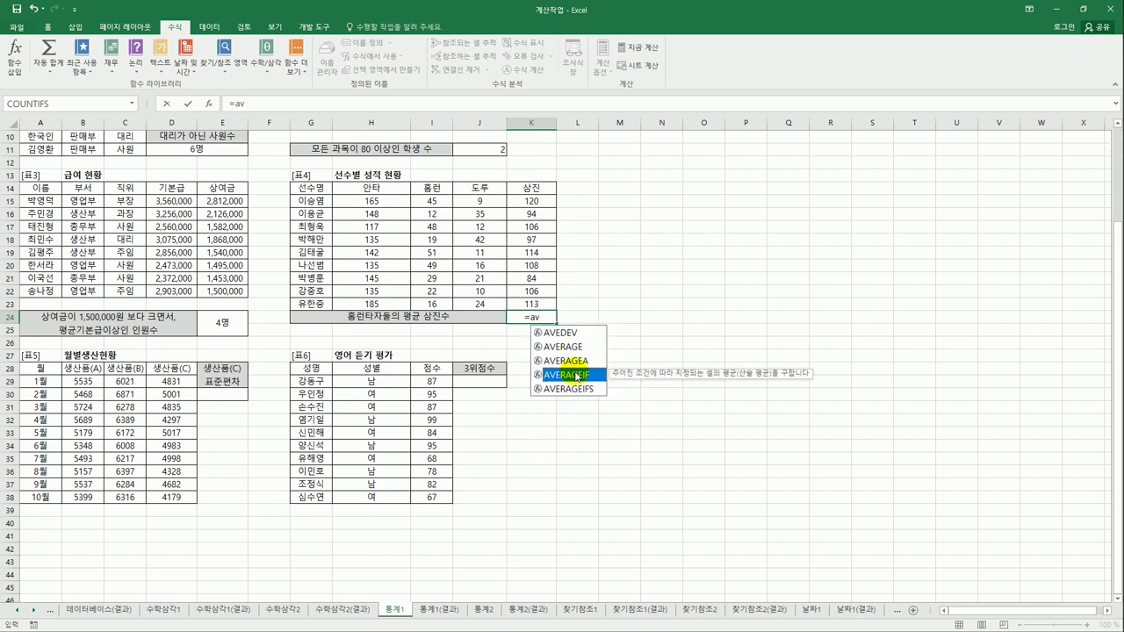
pyautogui.doubleClick(577, 376)
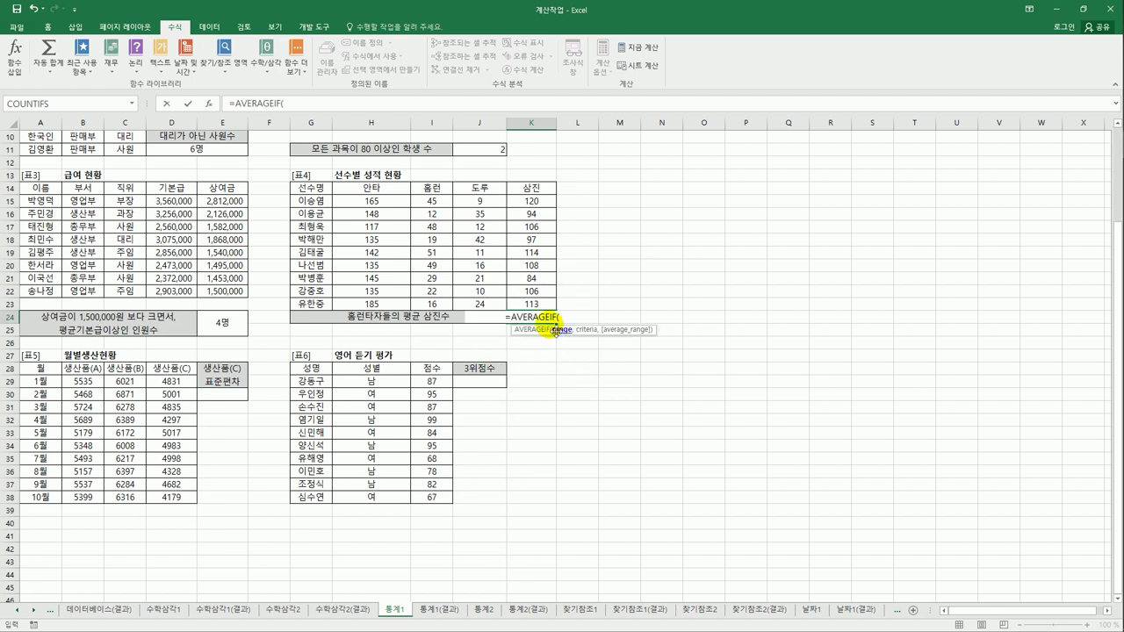
pyautogui.moveTo(434, 202); pyautogui.dragTo(437, 309)
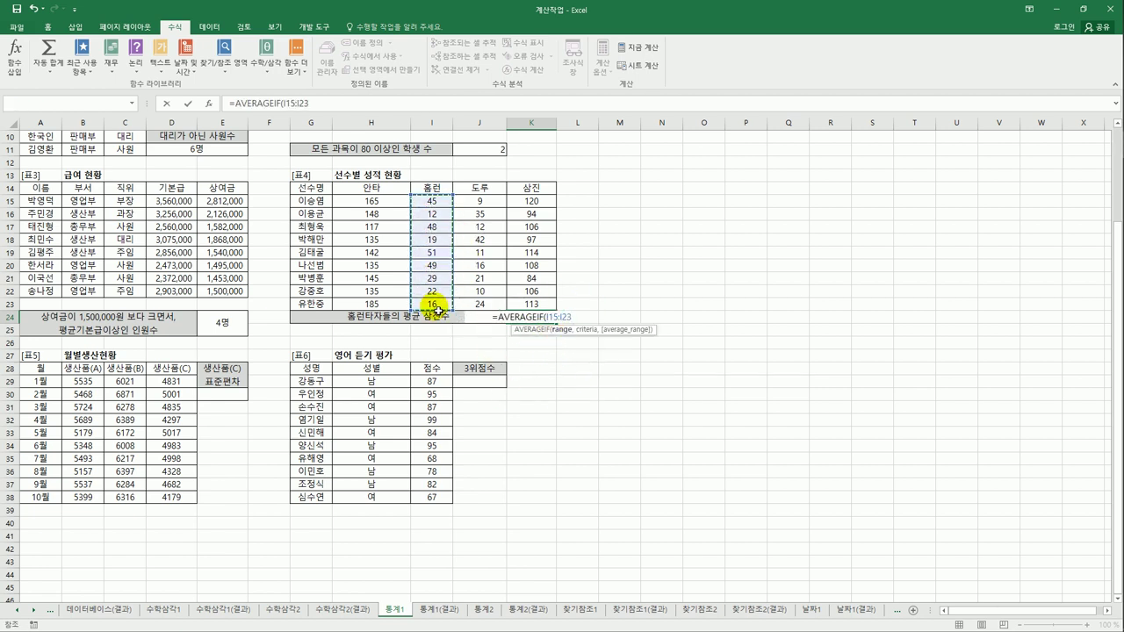
pyautogui.write(',')
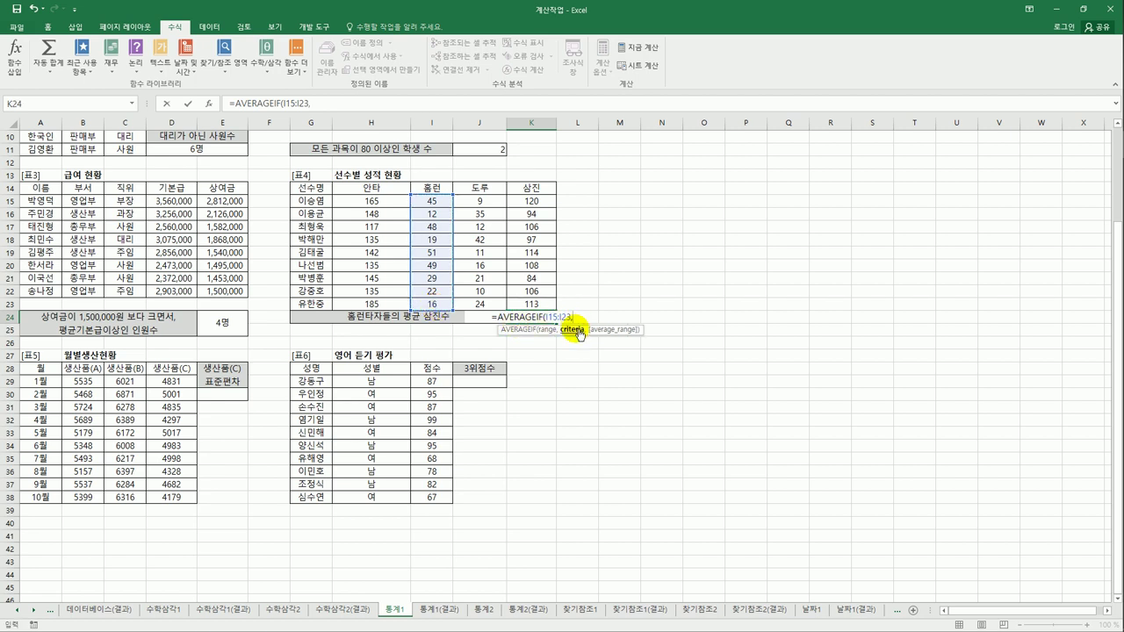
# Complete K24's AVERAGEIF formula with the criterion ">=40" and the 삼진 values K15:K23 as the average range, and enter it
pyautogui.write('"')
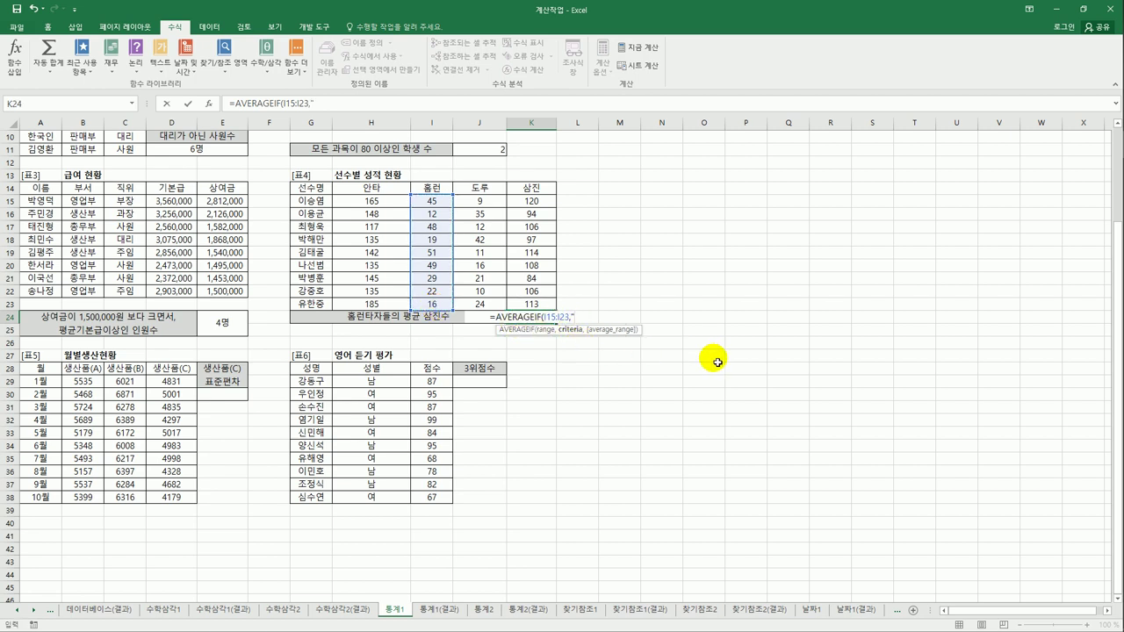
pyautogui.write('>=40')
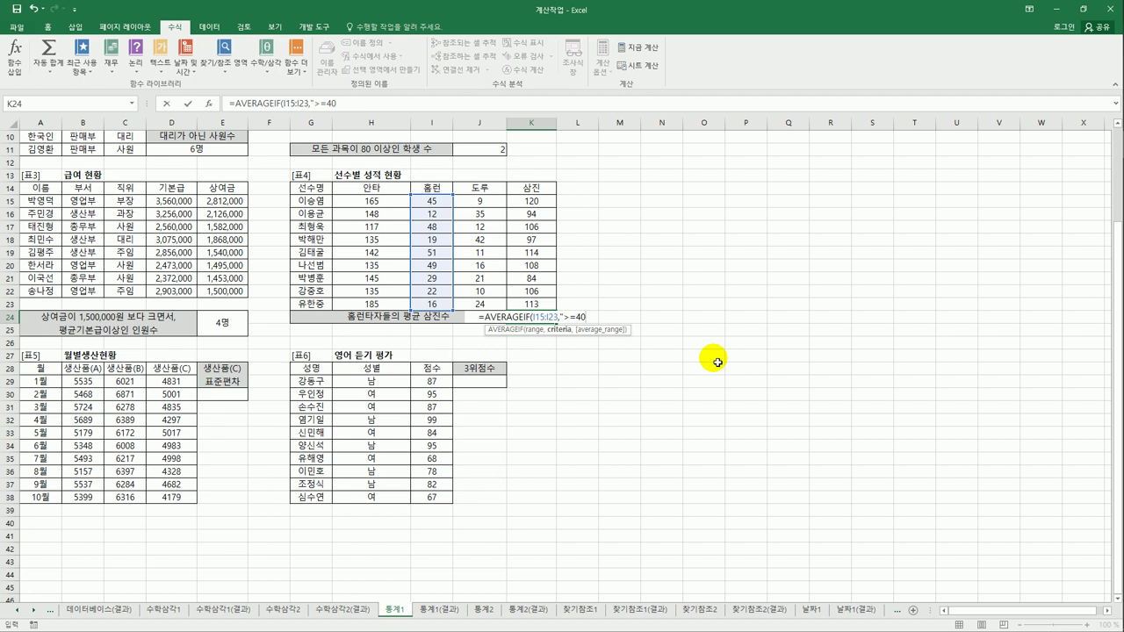
pyautogui.write('",')
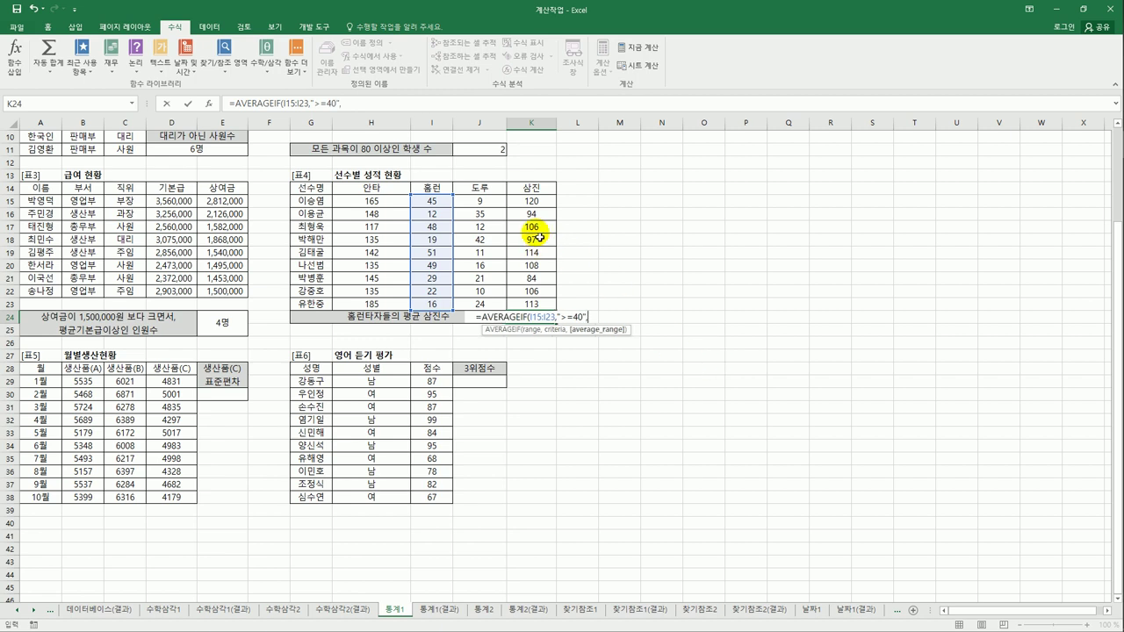
pyautogui.moveTo(531, 201); pyautogui.dragTo(533, 302)
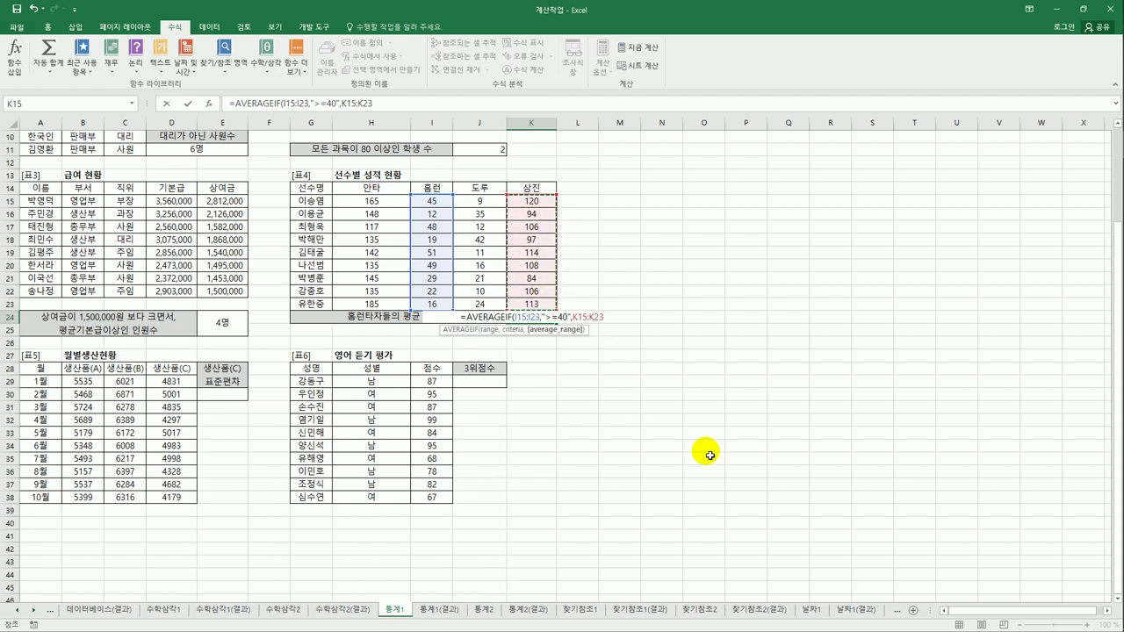
pyautogui.write(')')
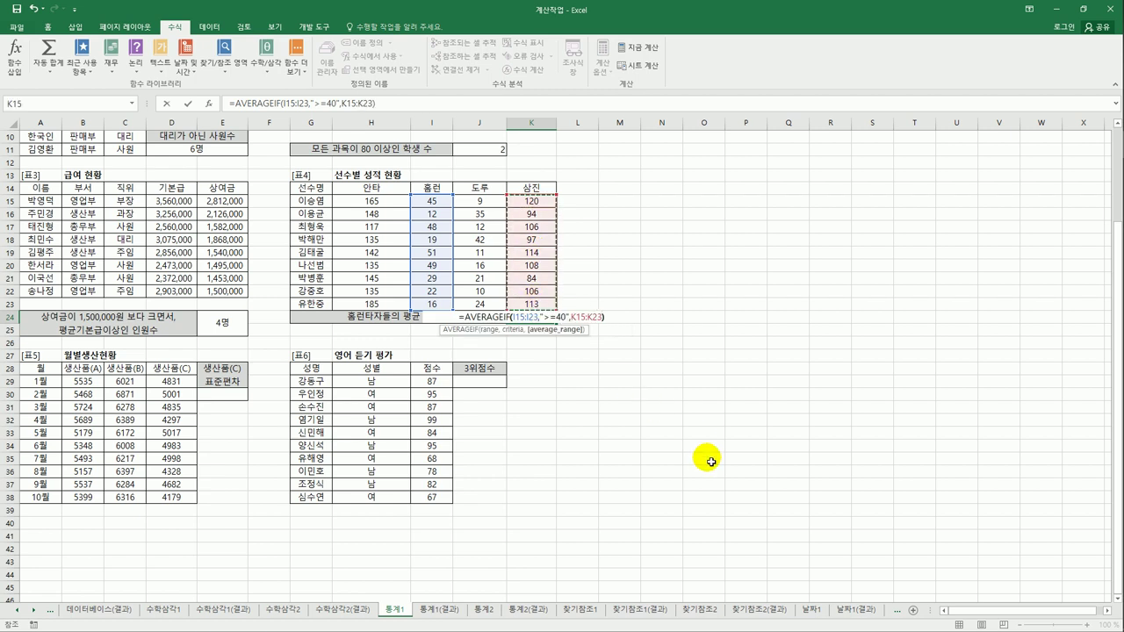
pyautogui.hotkey('ctrl', 'Return')
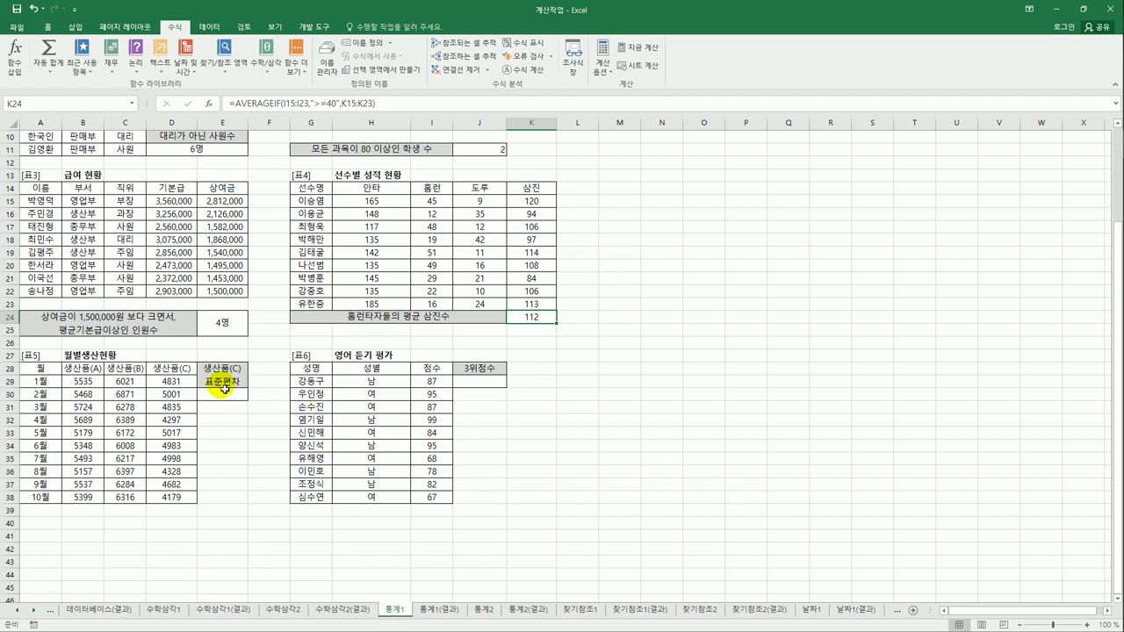
# Calculate the standard deviation of the 생산품(C) values in E30 with =STDEV(D29:D38)
pyautogui.moveTo(174, 384); pyautogui.dragTo(165, 499)
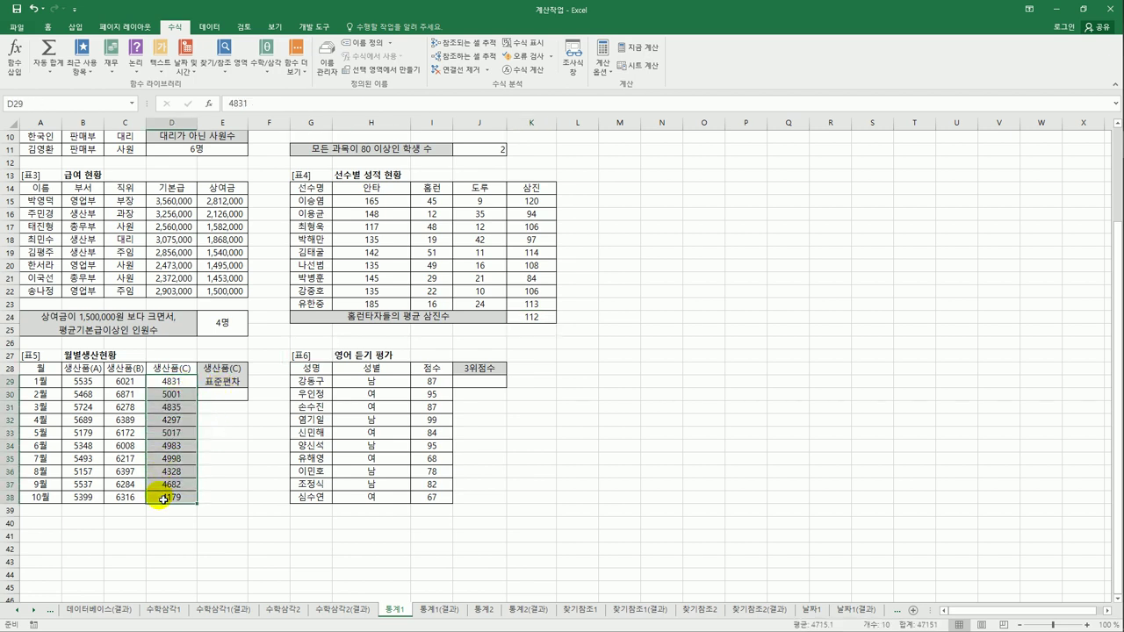
pyautogui.click(223, 401)
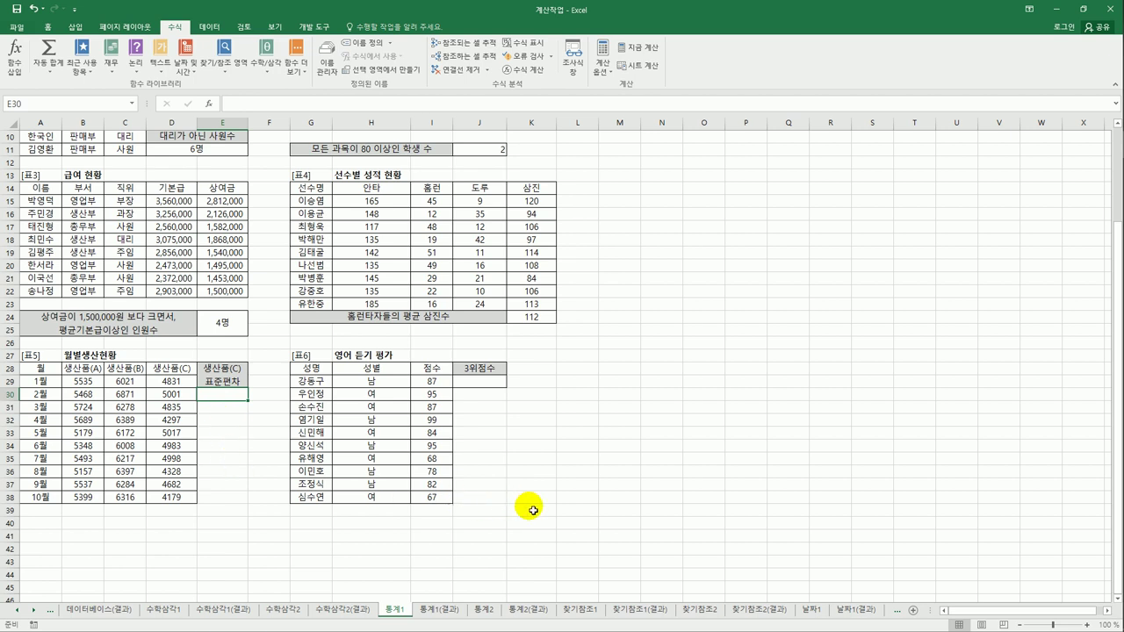
pyautogui.write('=')
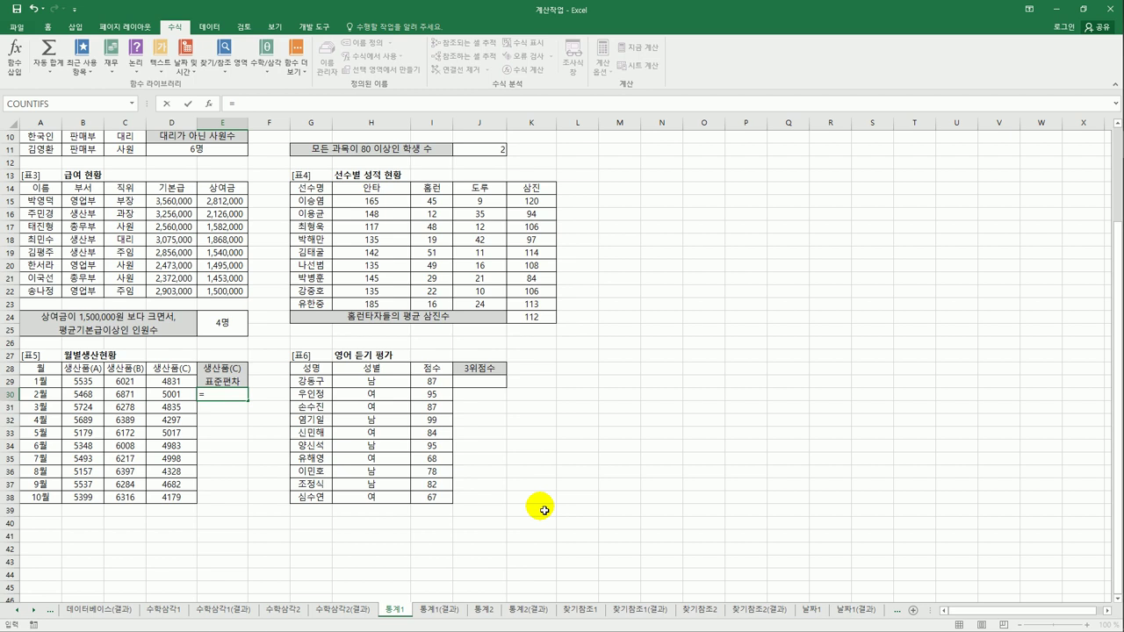
pyautogui.write('st')
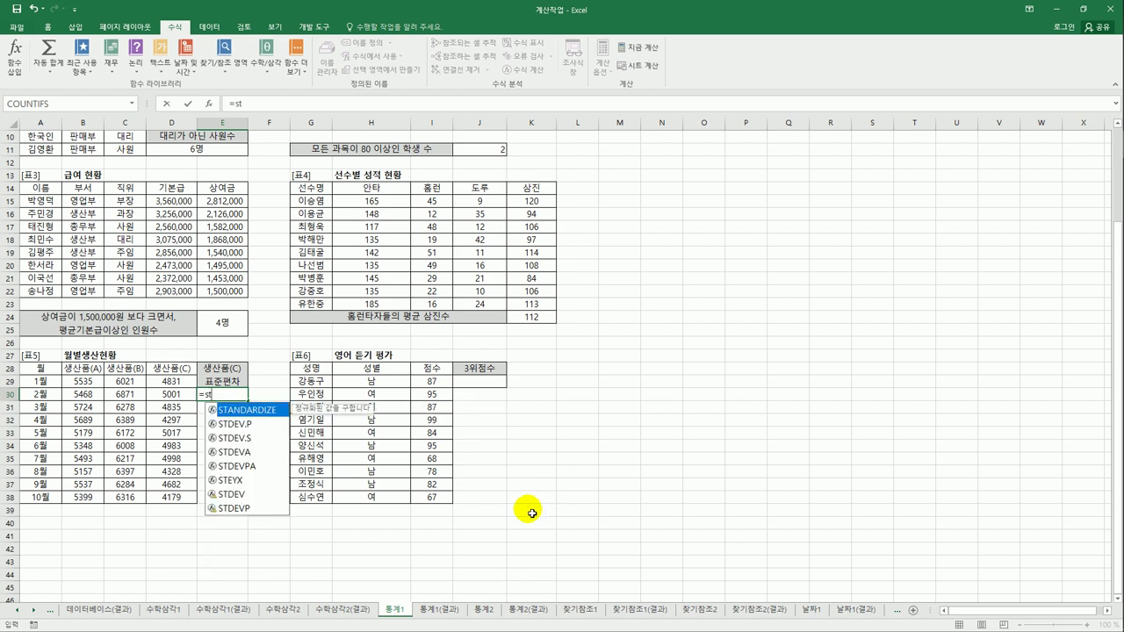
pyautogui.click(253, 496)
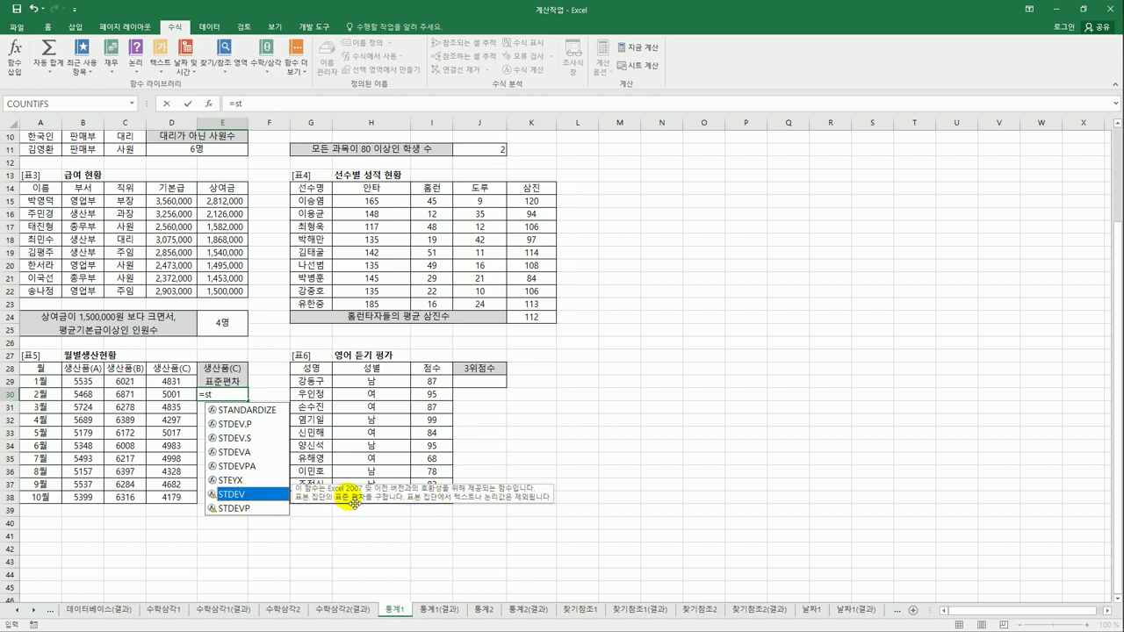
pyautogui.doubleClick(233, 493)
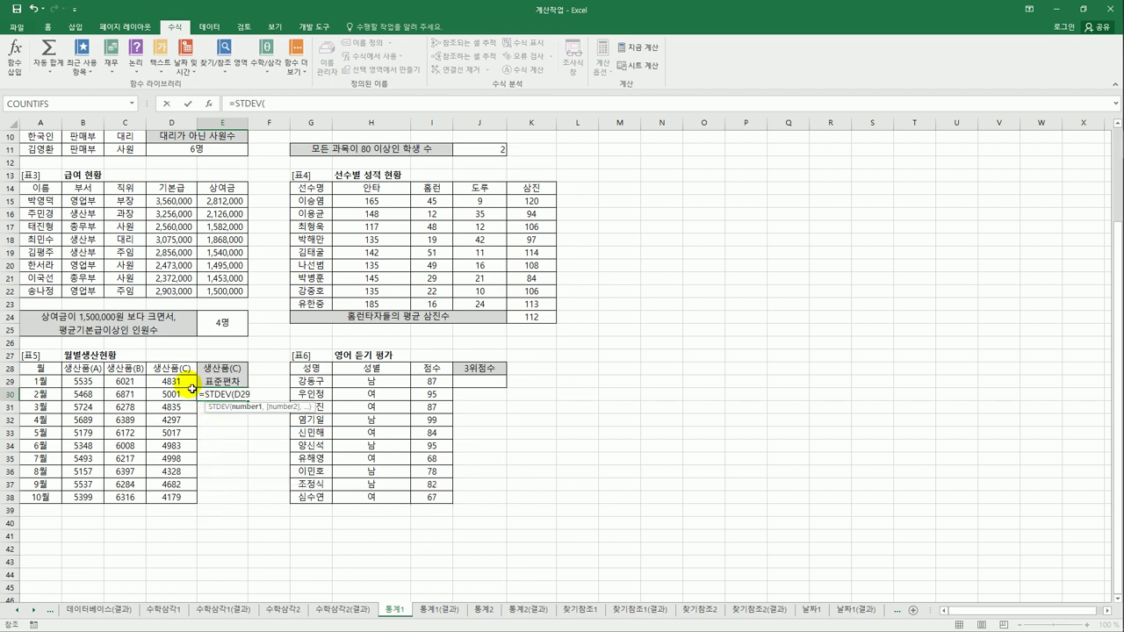
pyautogui.moveTo(180, 381); pyautogui.dragTo(191, 498)
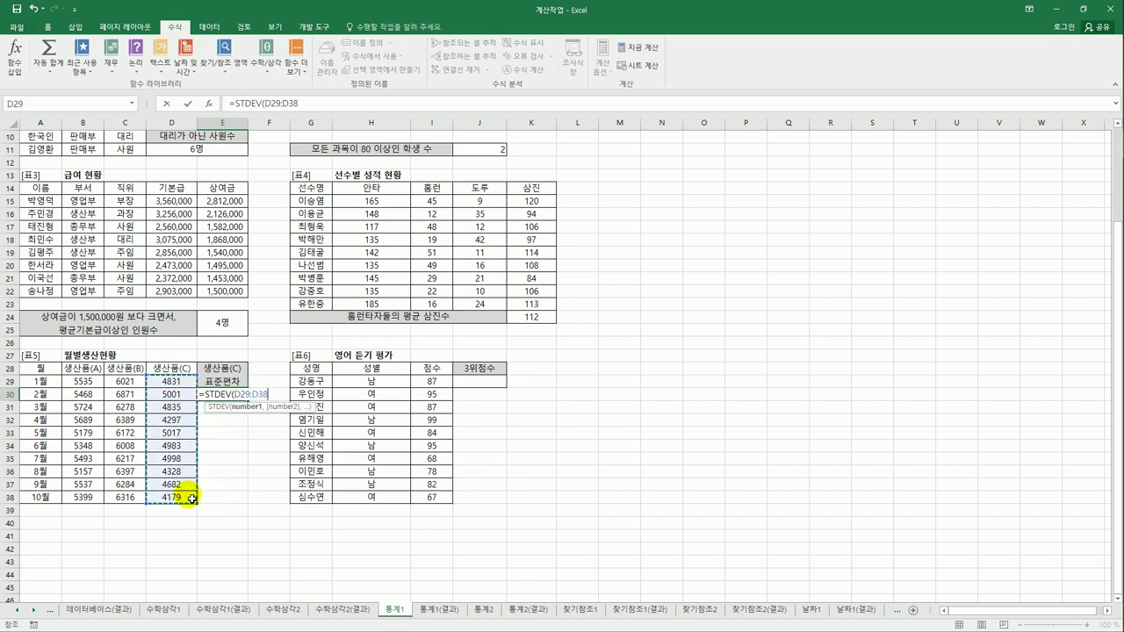
pyautogui.press('Return')
pyautogui.press('Up')
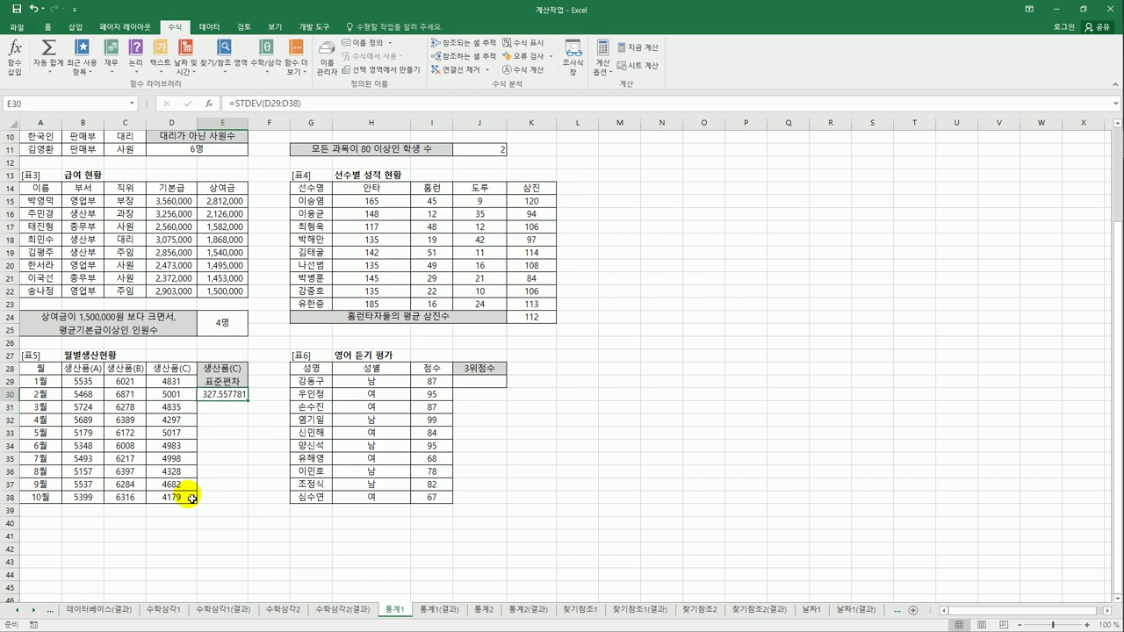
# Wrap E30's STDEV formula in ROUNDDOWN with 1 decimal digit, giving =ROUNDDOWN(STDEV(D29:D38),1)
pyautogui.click(237, 105)
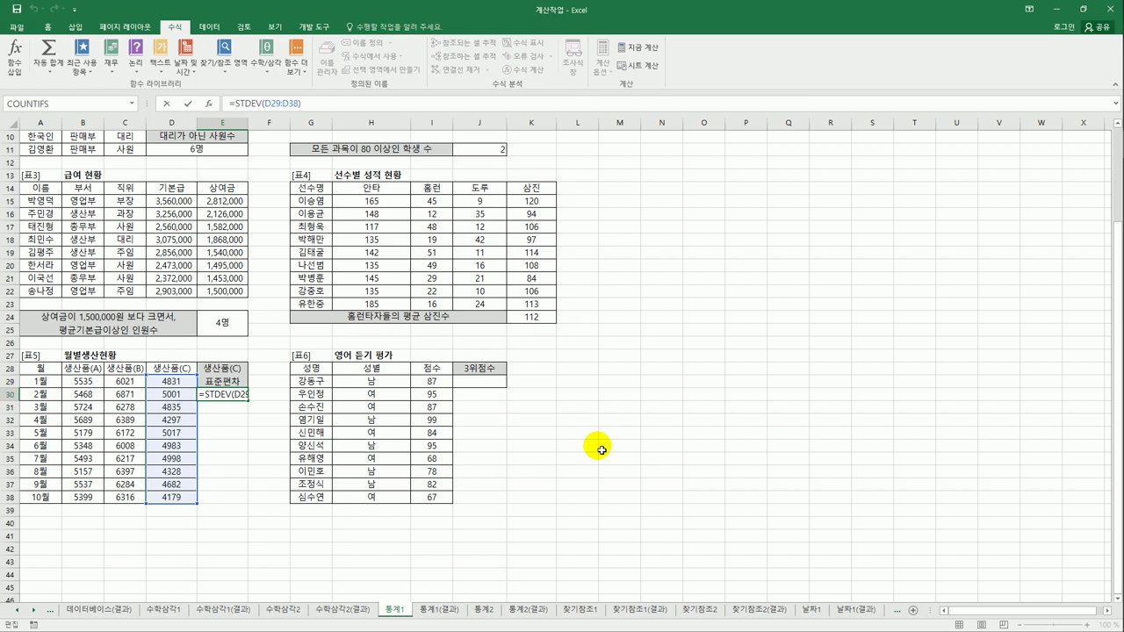
pyautogui.write('r')
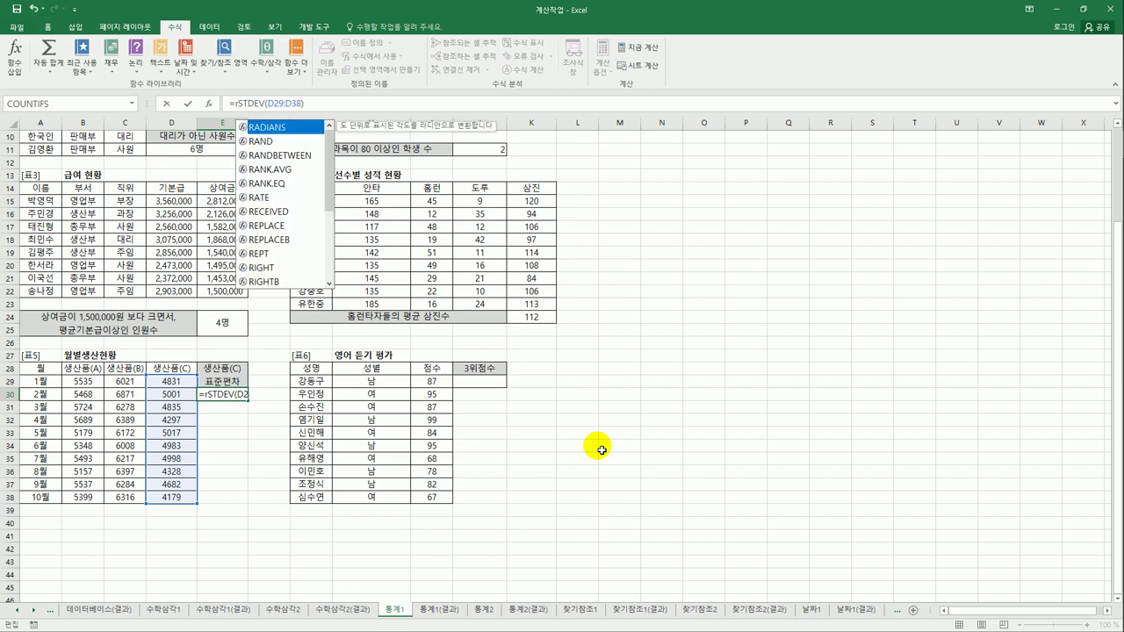
pyautogui.write('oun')
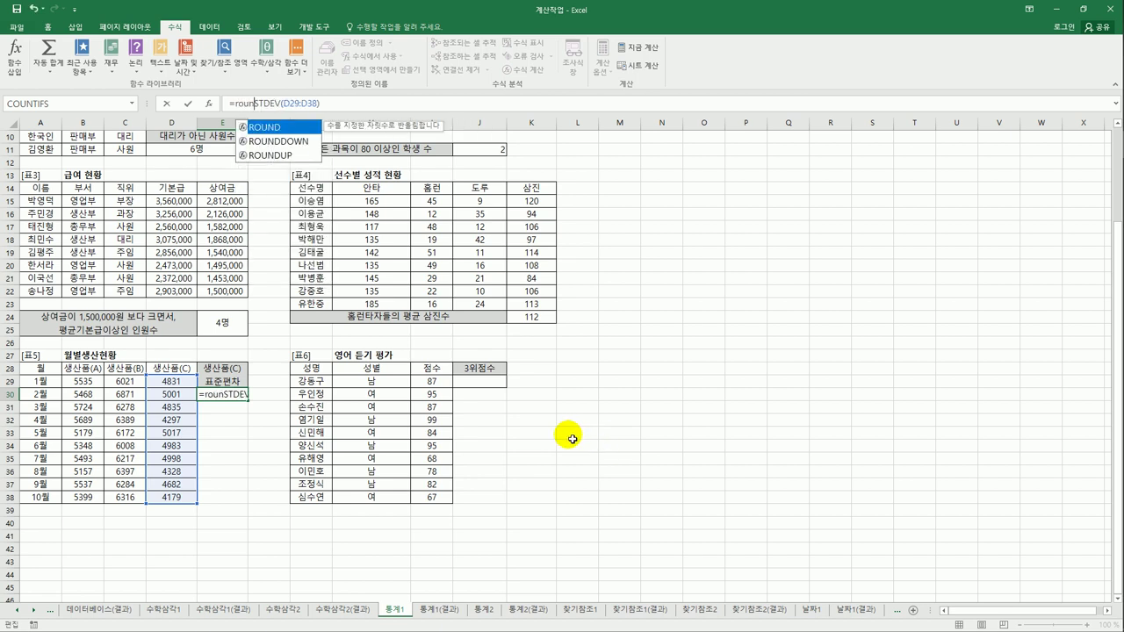
pyautogui.doubleClick(301, 142)
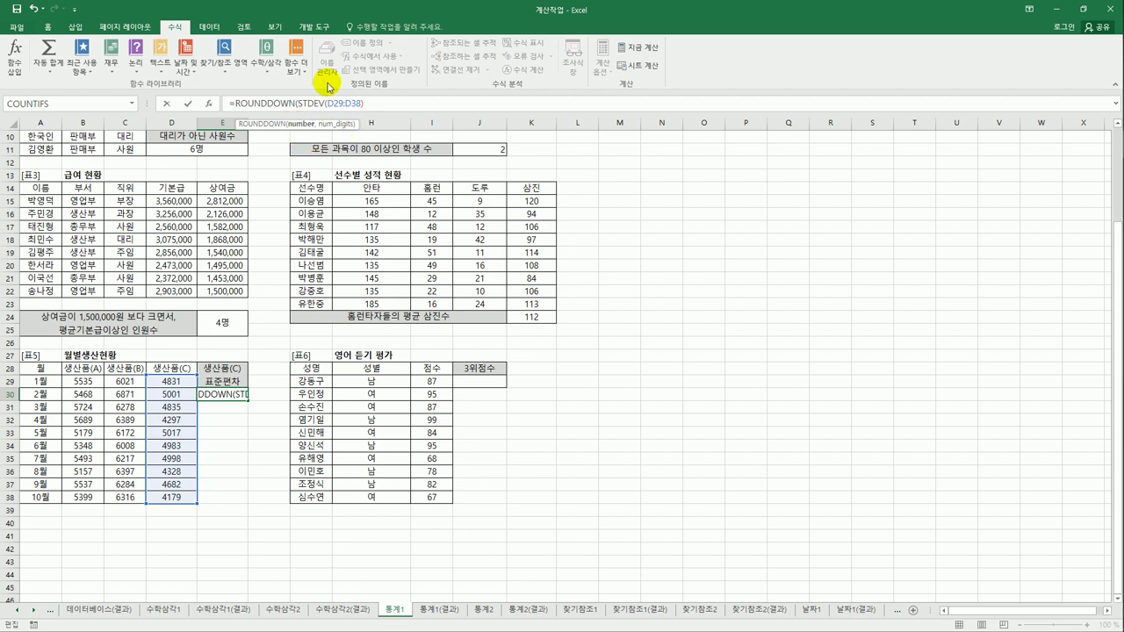
pyautogui.write(',1')
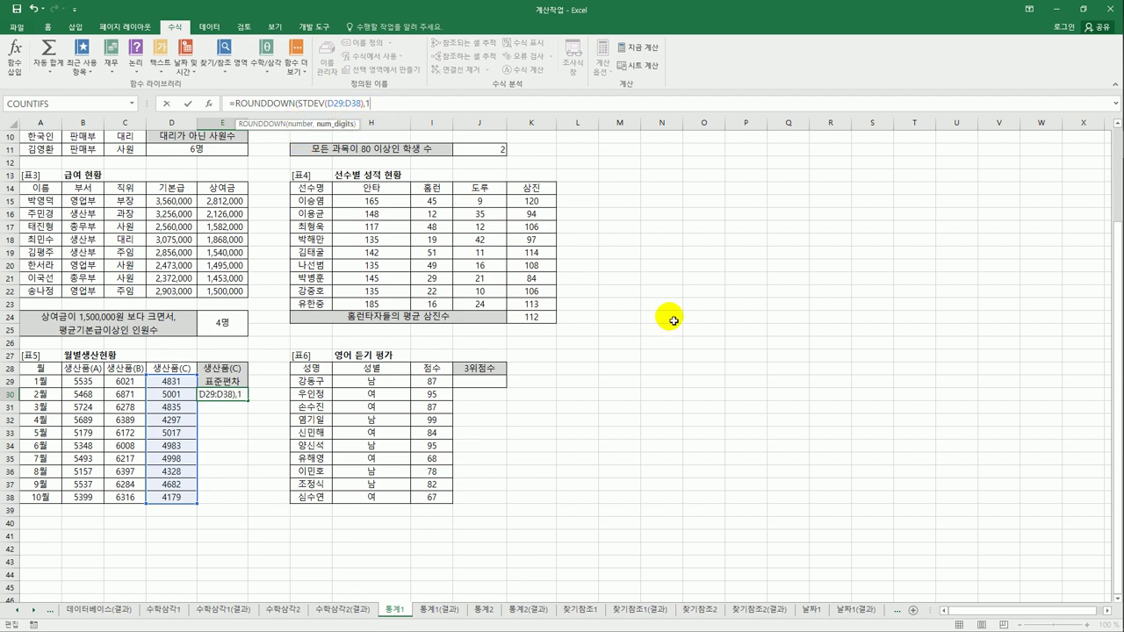
pyautogui.press('Return')
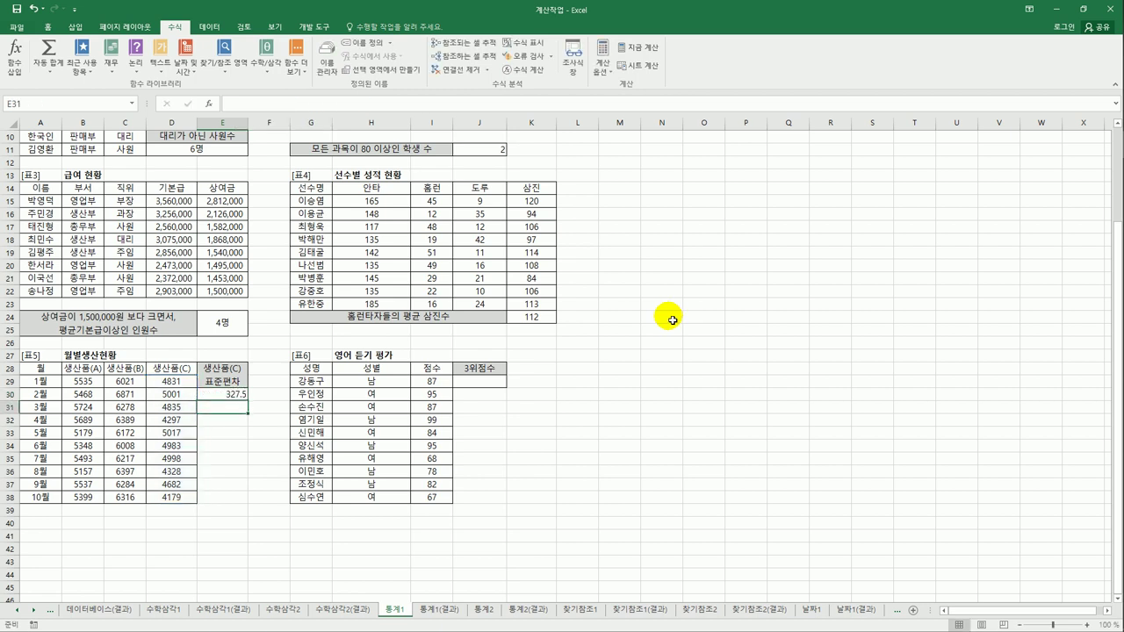
pyautogui.click(229, 397)
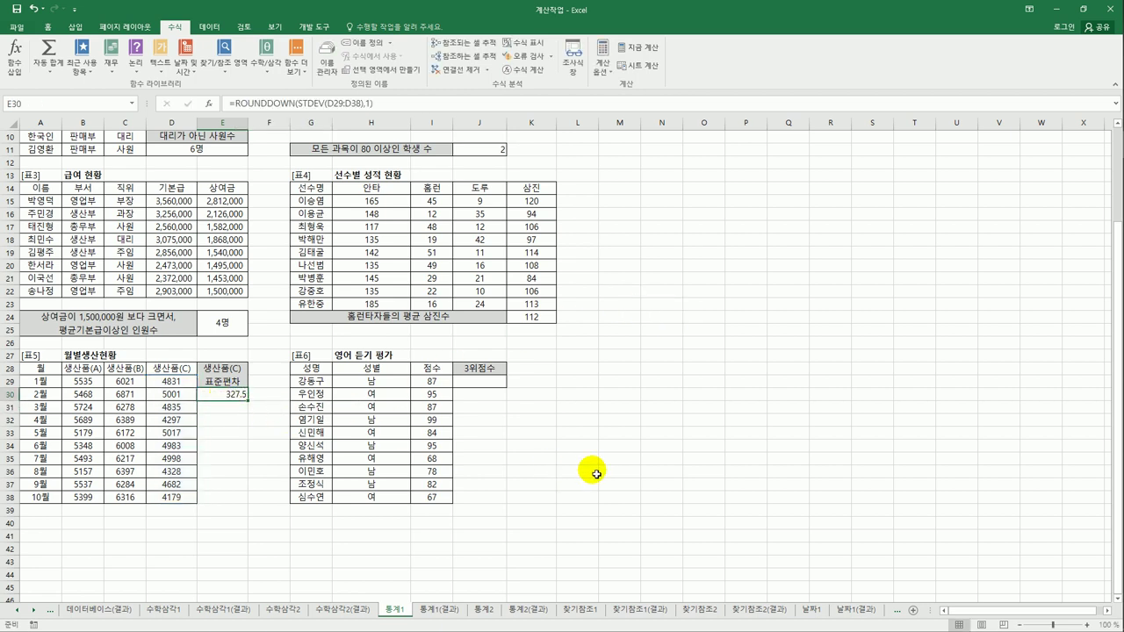
# Calculate the third-highest 점수 of 표6 in J29 with =LARGE(I29:I38,3)
pyautogui.click(493, 381)
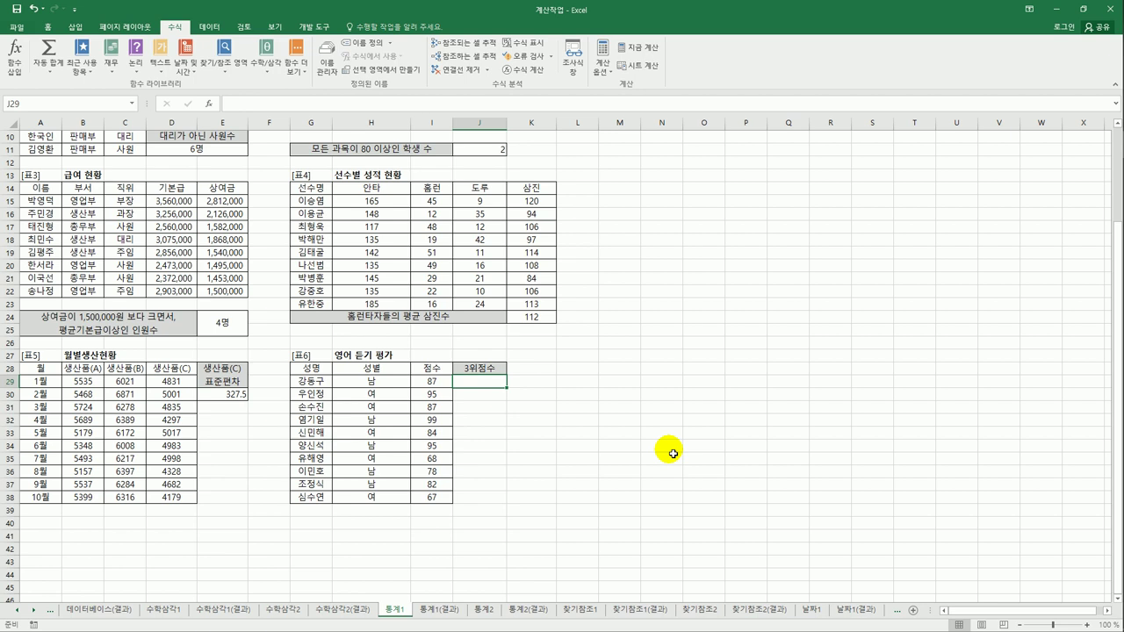
pyautogui.moveTo(421, 381); pyautogui.dragTo(436, 497)
pyautogui.click(476, 382)
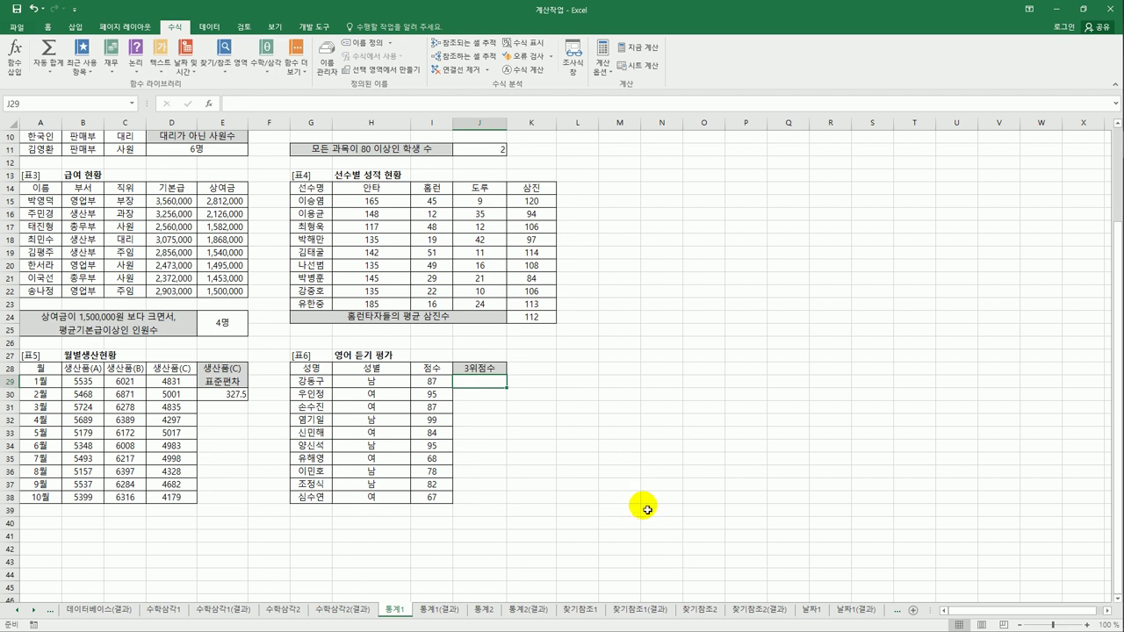
pyautogui.write('=lar')
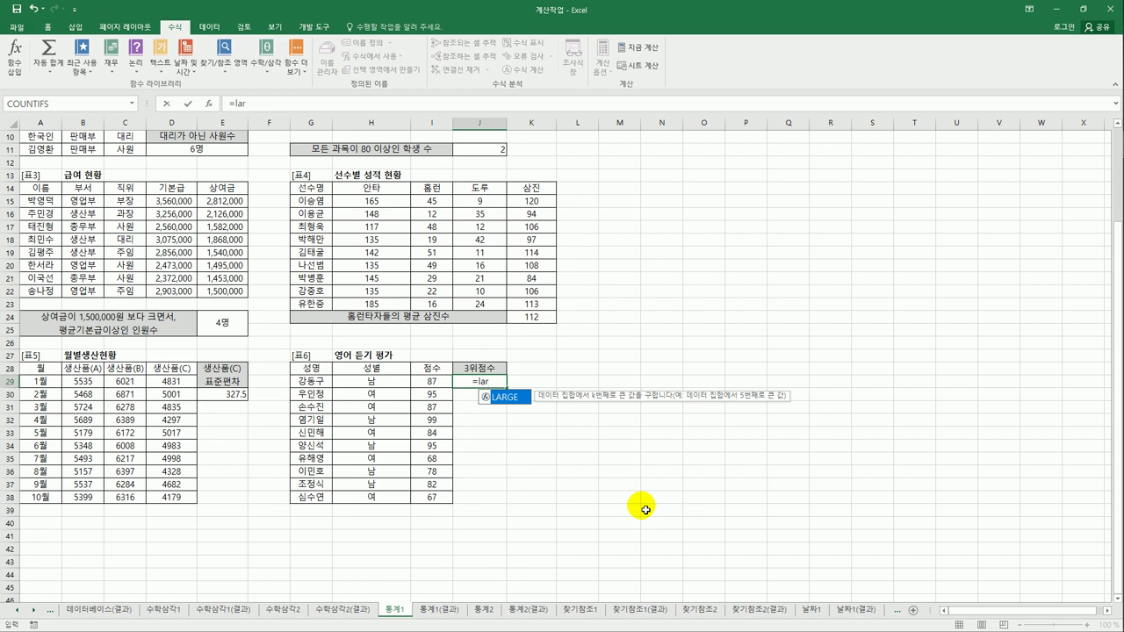
pyautogui.doubleClick(506, 396)
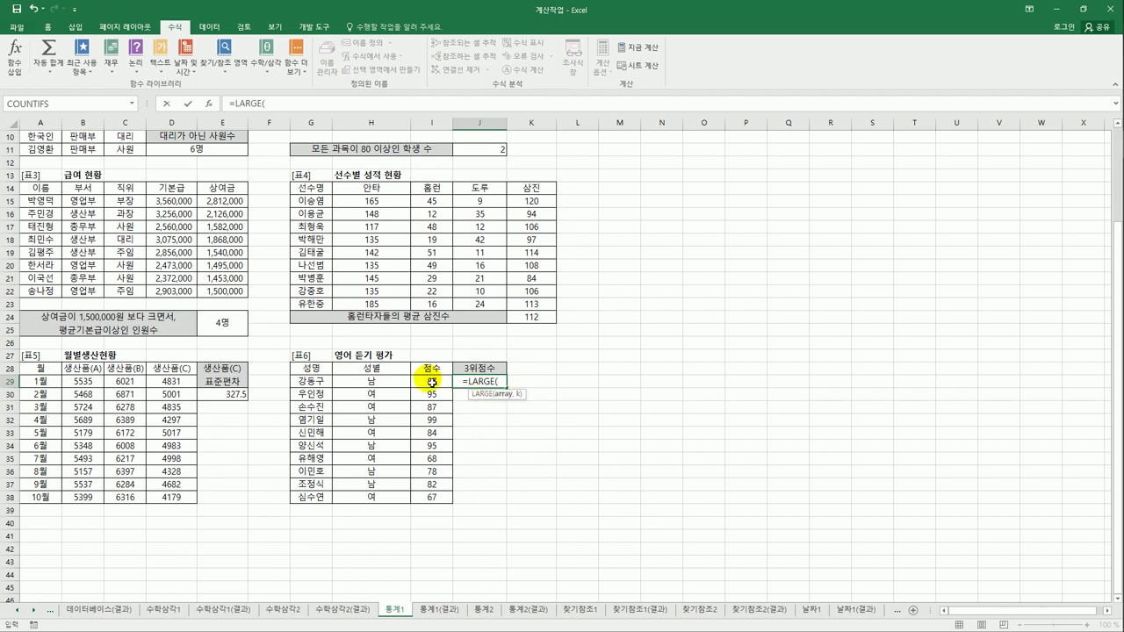
pyautogui.moveTo(430, 381); pyautogui.dragTo(436, 503)
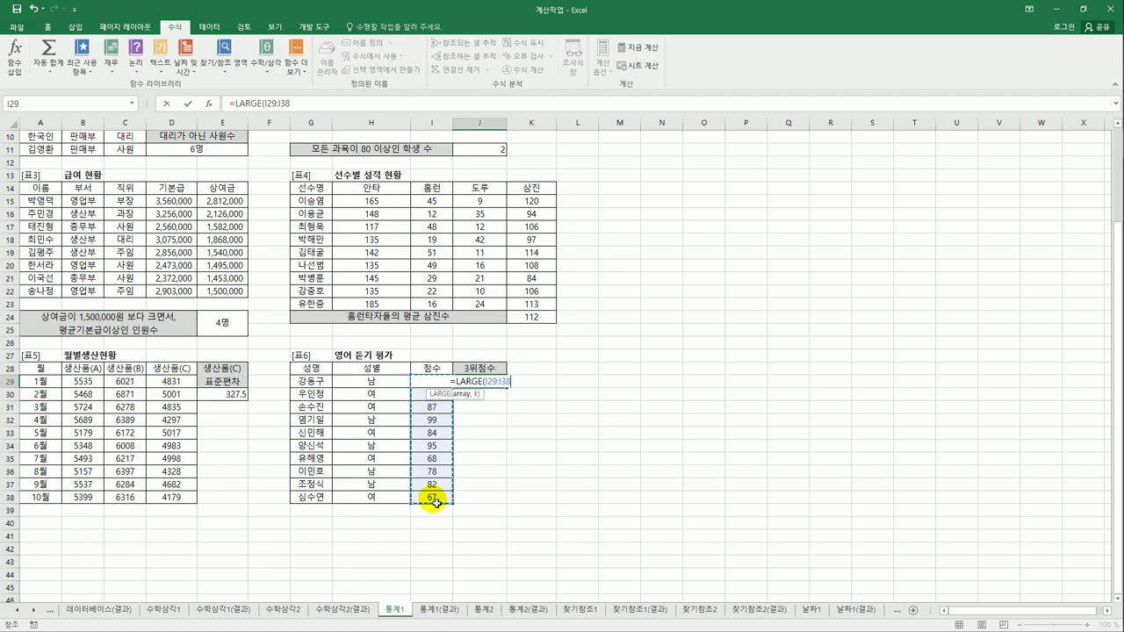
pyautogui.write(',3')
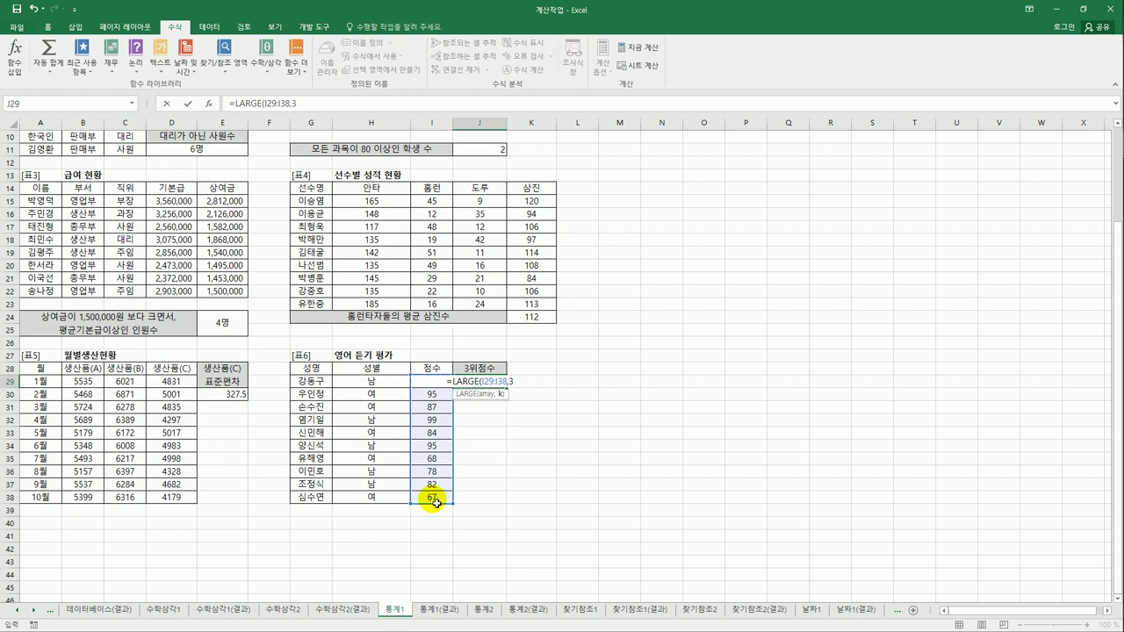
pyautogui.press('Return')
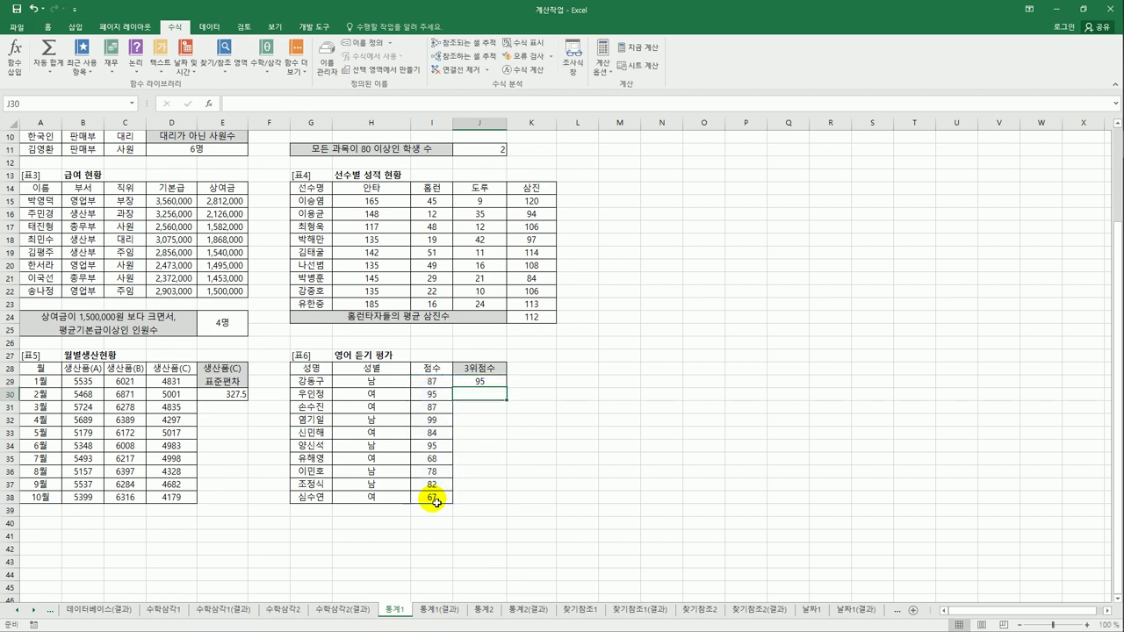
# Append &"점" to J29's LARGE formula so the score carries the unit text
pyautogui.click(494, 383)
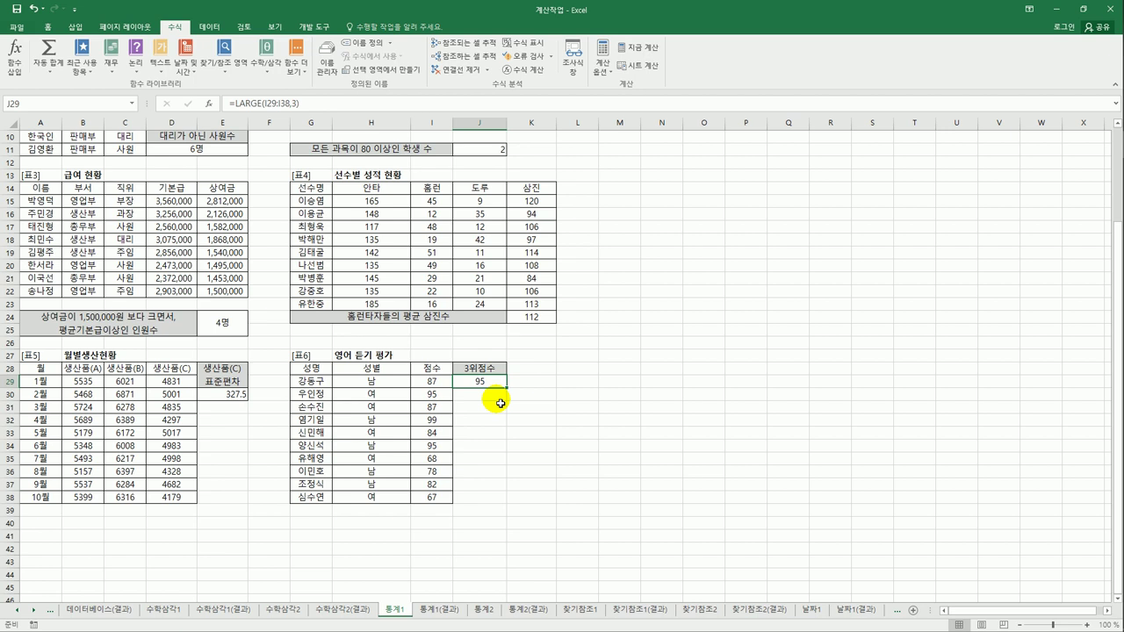
pyautogui.click(314, 104)
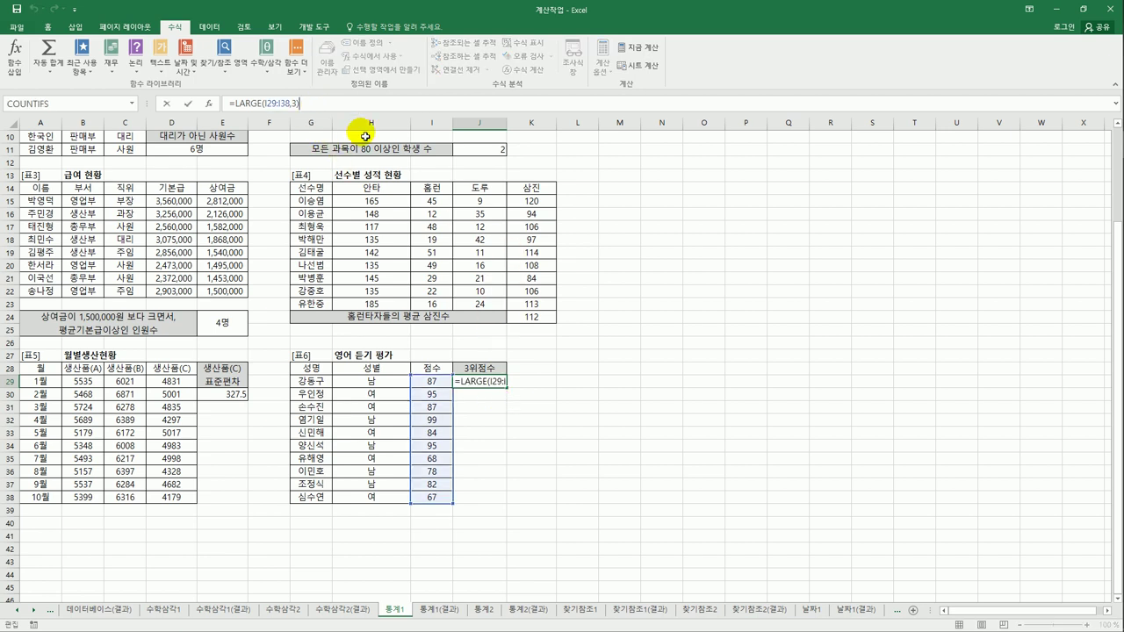
pyautogui.write('&')
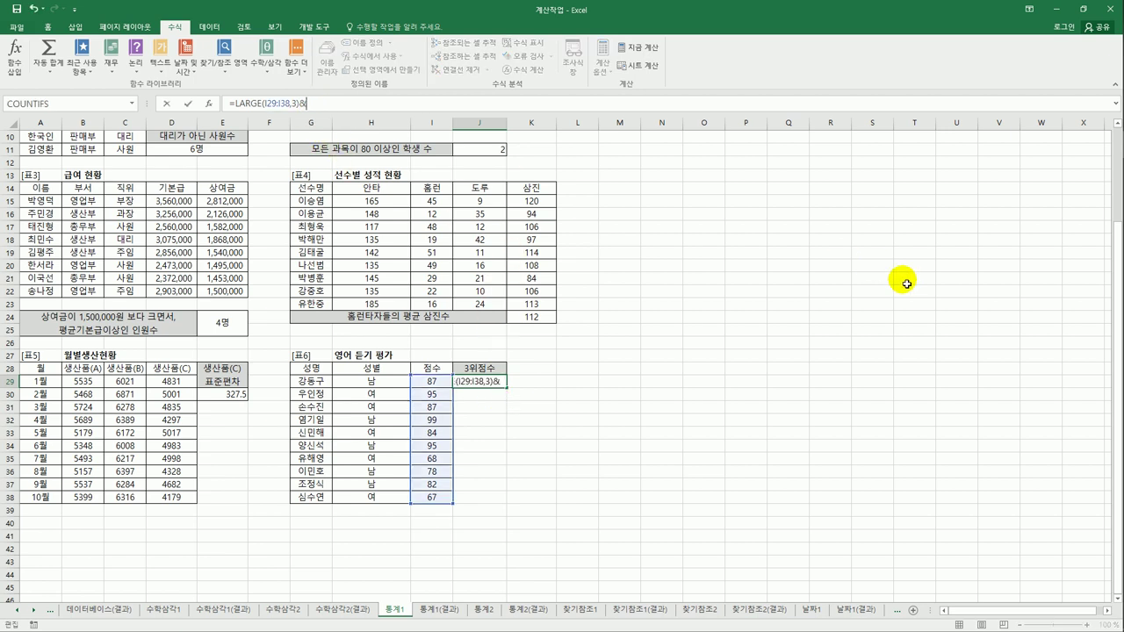
pyautogui.write('"점"')
pyautogui.press('Return')
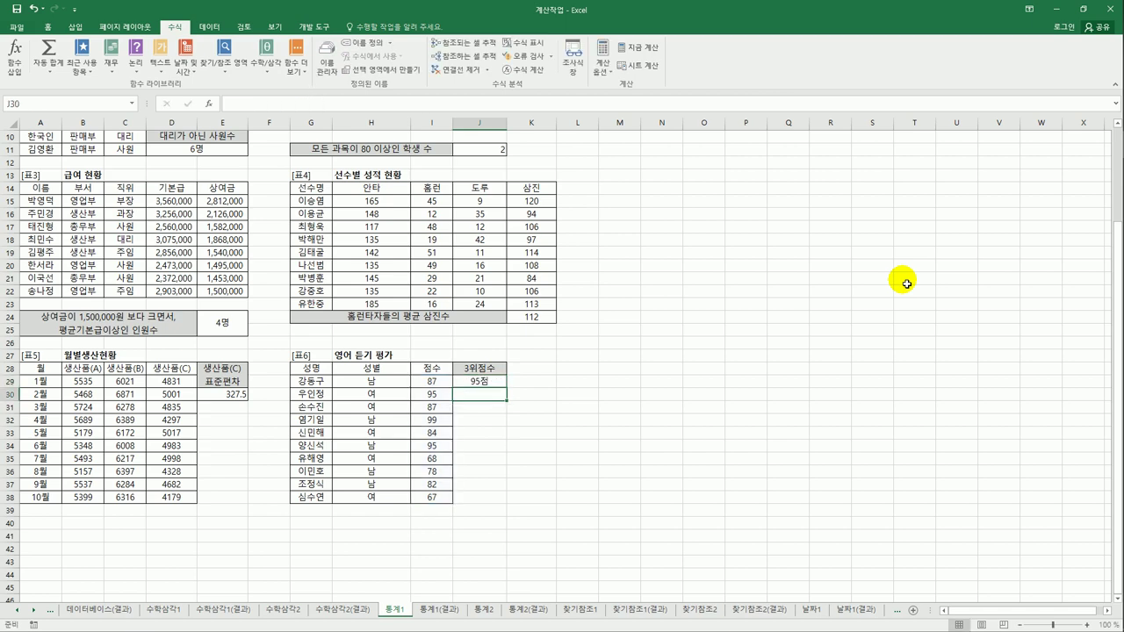
# Compare the 통계1 answers with the 통계1(결과) sheet and inspect the reference COUNTIFS formula in E24
pyautogui.scroll(3, 898, 325)
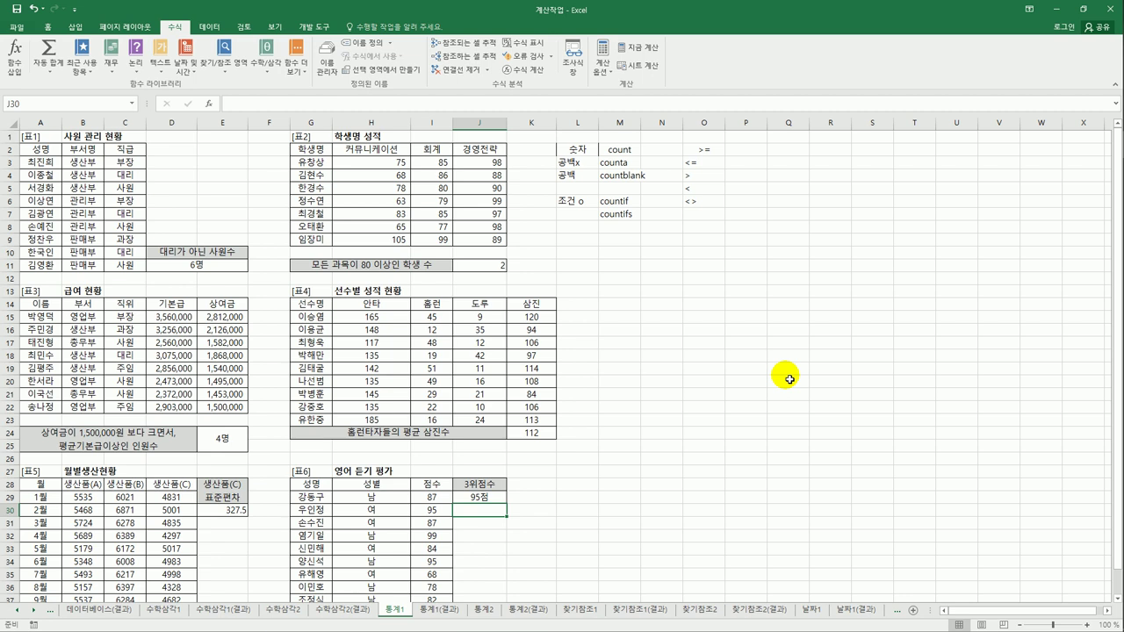
pyautogui.click(789, 379)
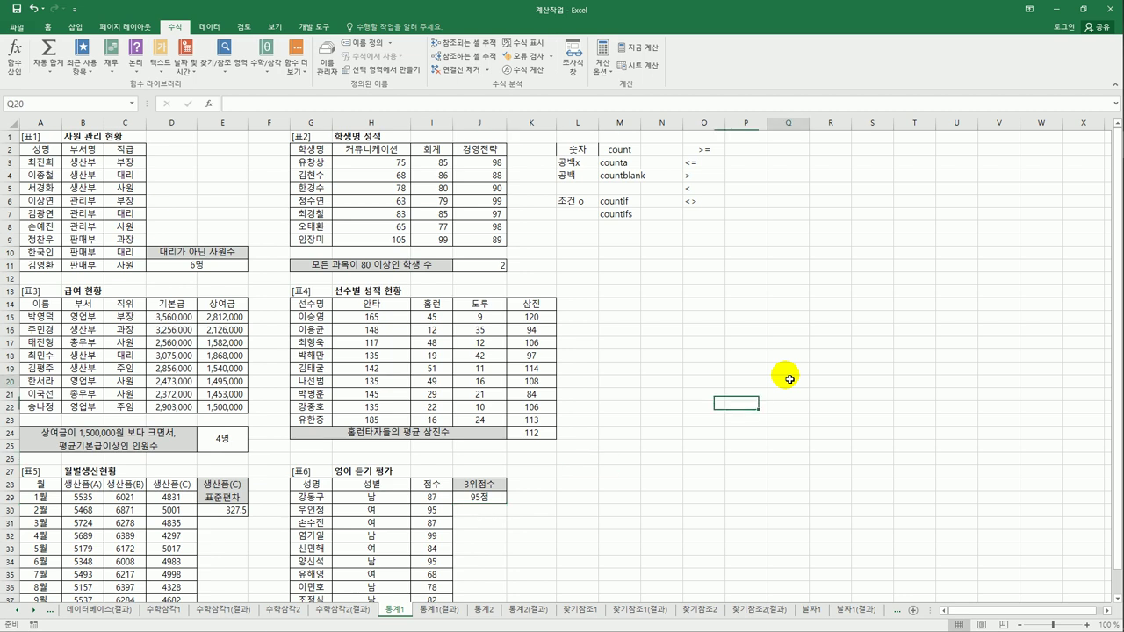
pyautogui.click(439, 613)
pyautogui.click(395, 610)
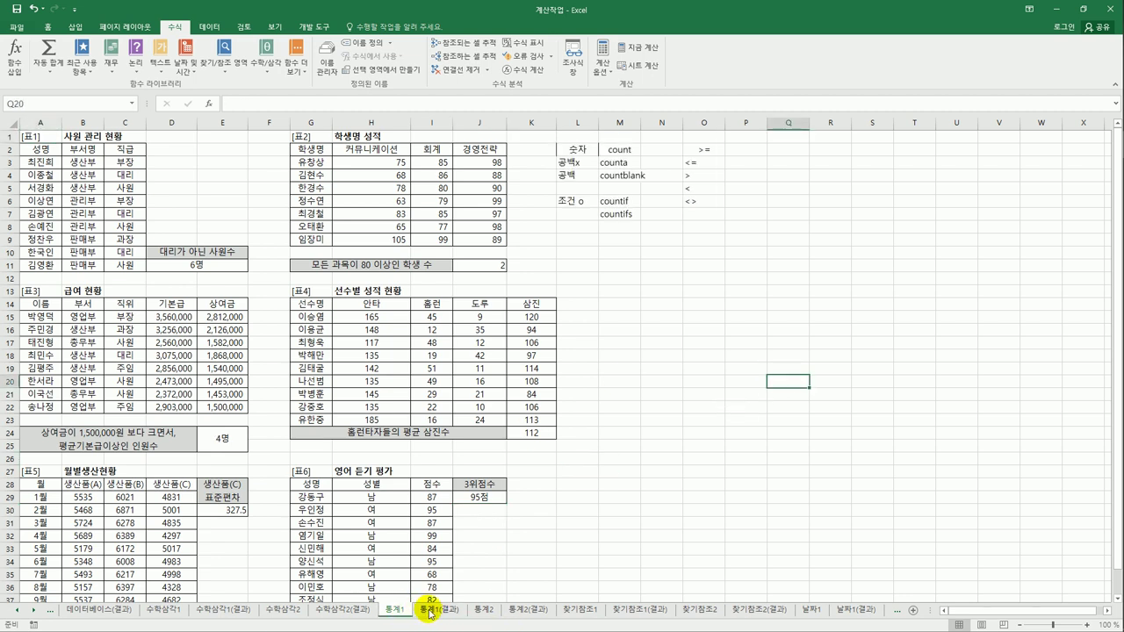
pyautogui.click(430, 612)
pyautogui.click(398, 612)
pyautogui.click(432, 610)
pyautogui.click(227, 440)
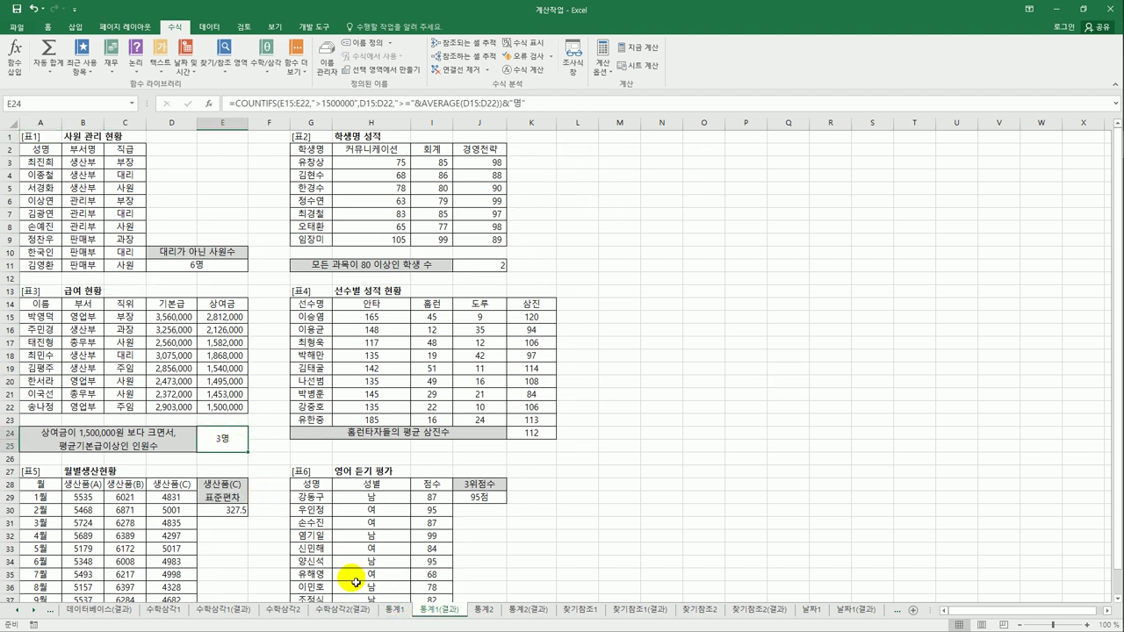
pyautogui.click(396, 609)
# Correct the 상여금 criterion in E24's COUNTIFS formula on 통계1 to ">1500000" and compare the cell with 통계1(결과)
pyautogui.click(235, 444)
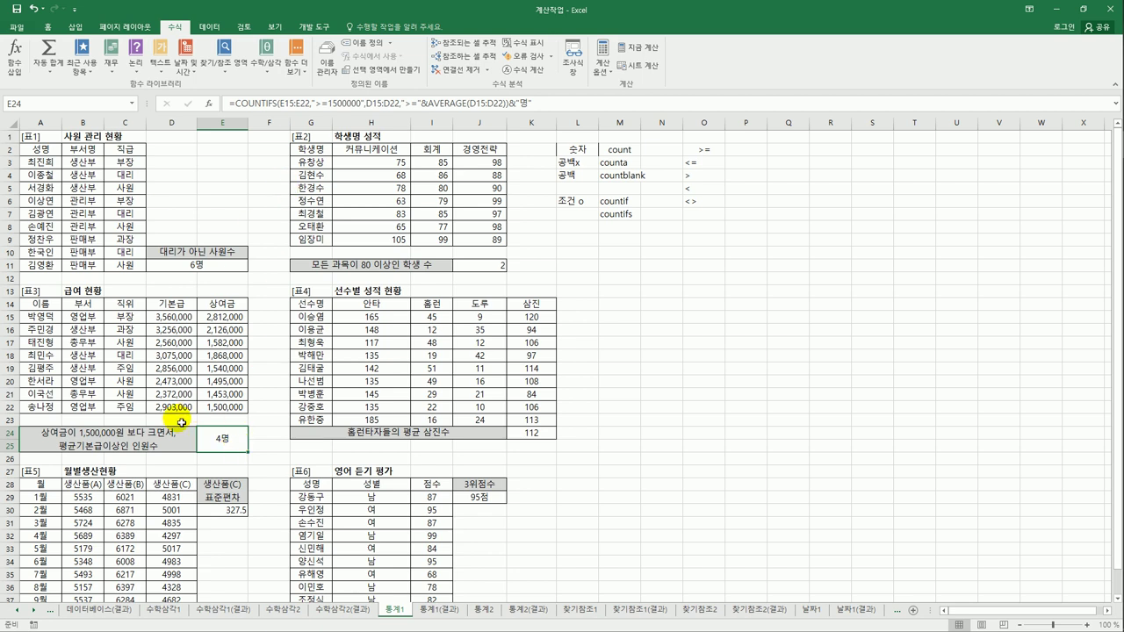
pyautogui.click(296, 103)
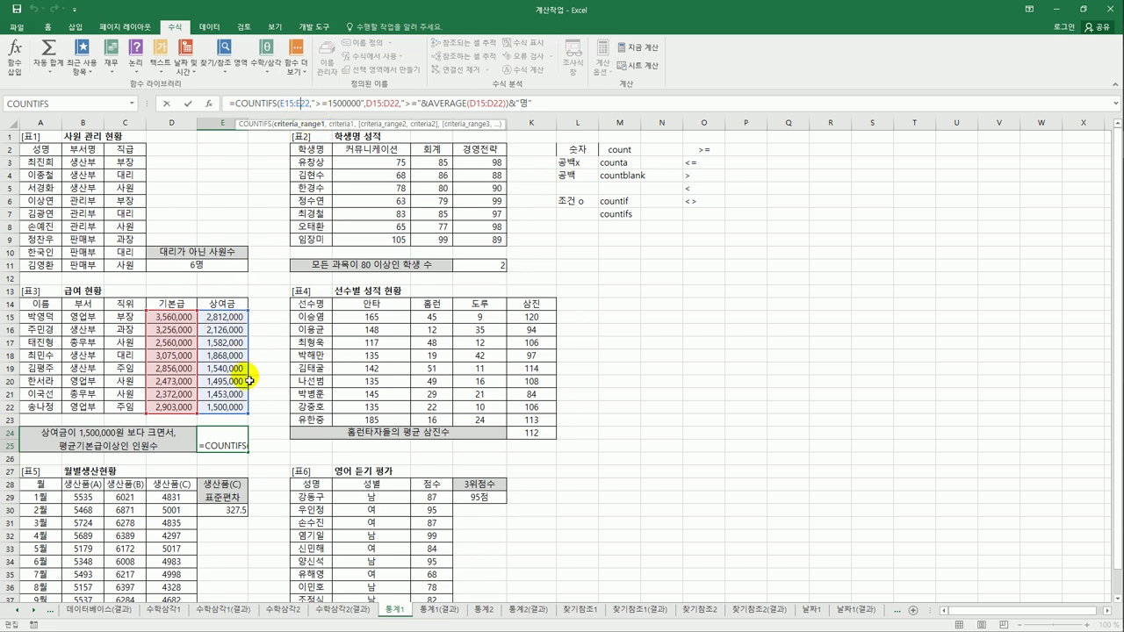
pyautogui.click(351, 106)
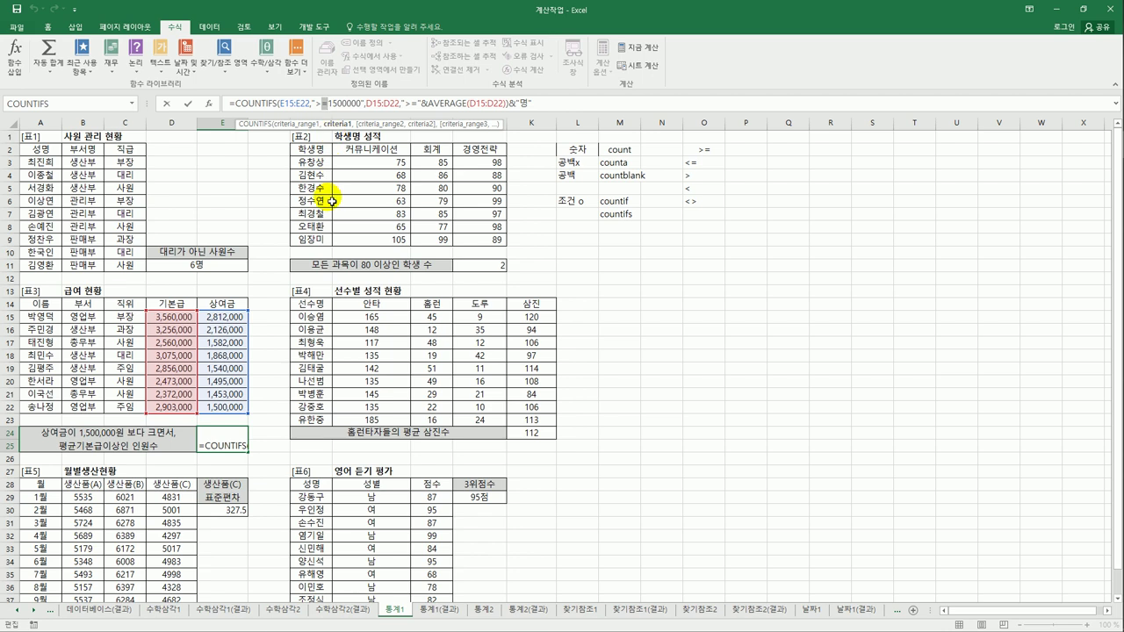
pyautogui.press('Delete')
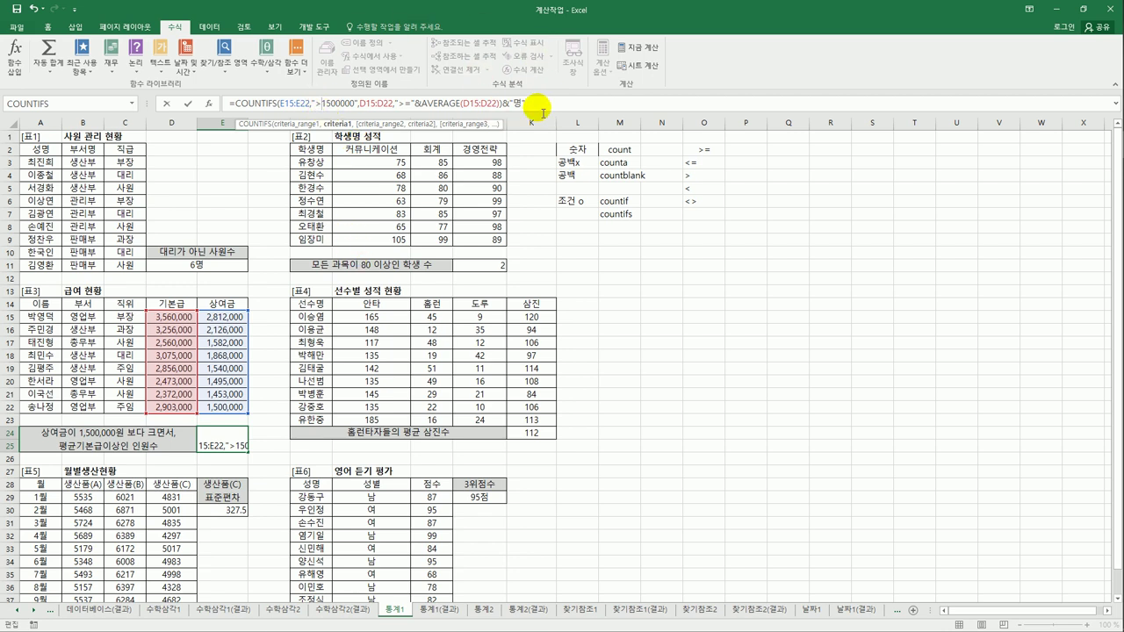
pyautogui.press('Return')
pyautogui.press('Up')
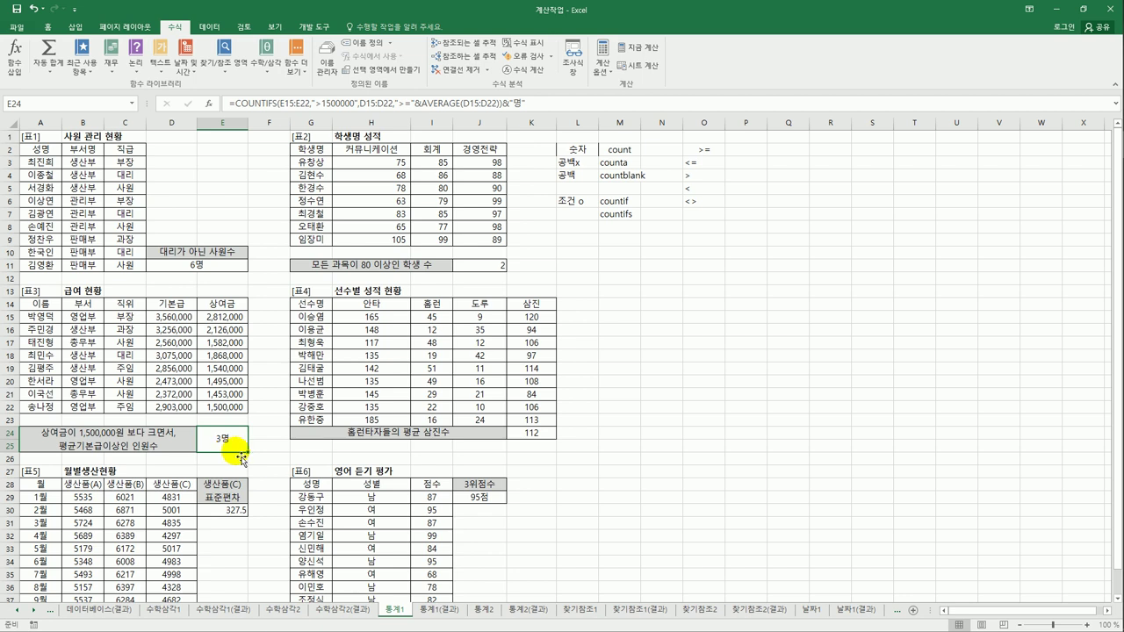
pyautogui.click(433, 611)
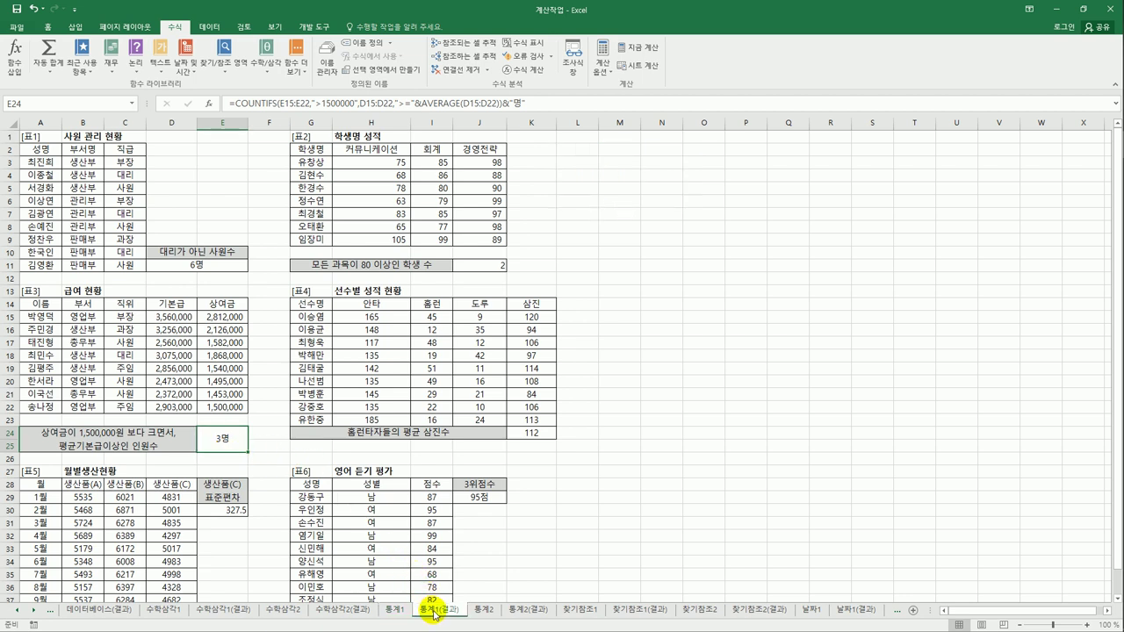
pyautogui.click(394, 609)
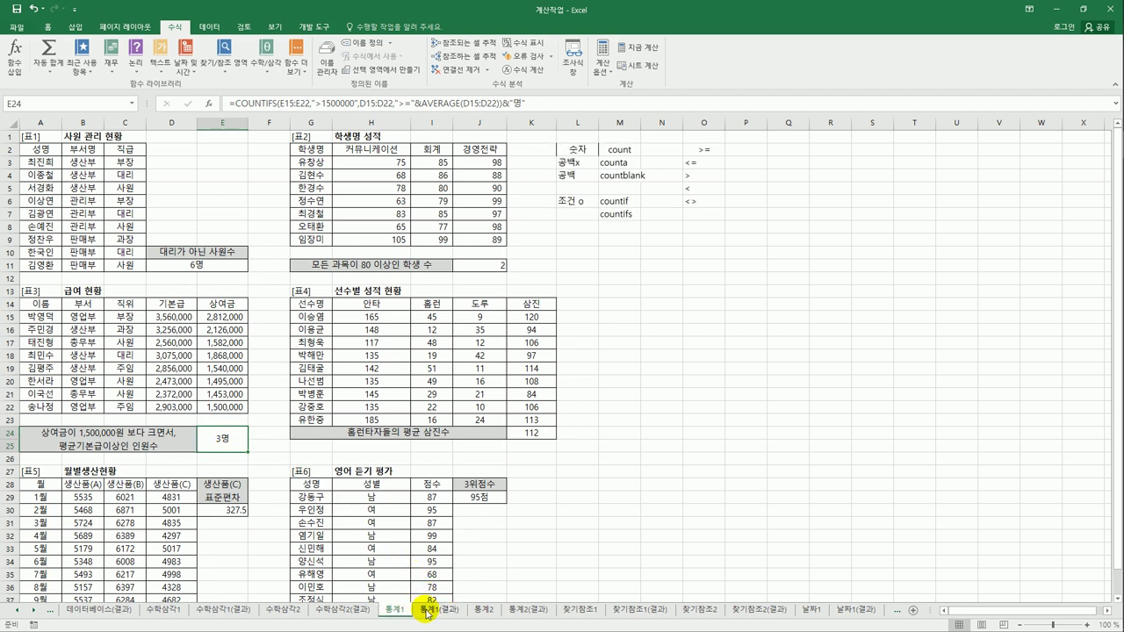
# On the 통계2 sheet, begin a RANK.EQ formula in the 결승 cell F3 of 표1
pyautogui.click(482, 609)
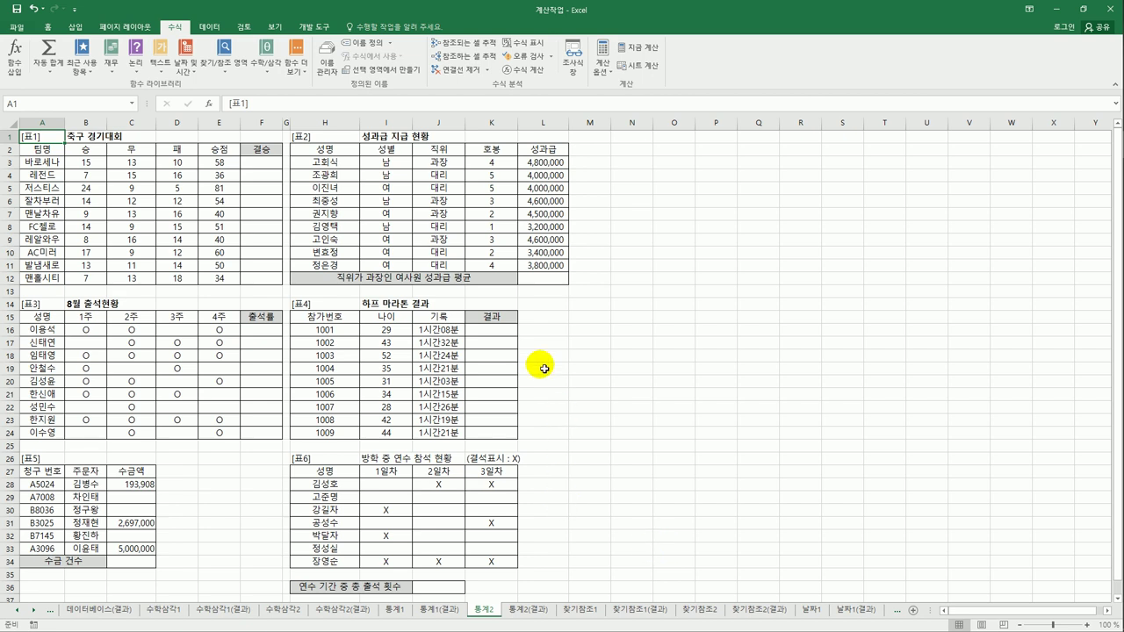
pyautogui.click(220, 164)
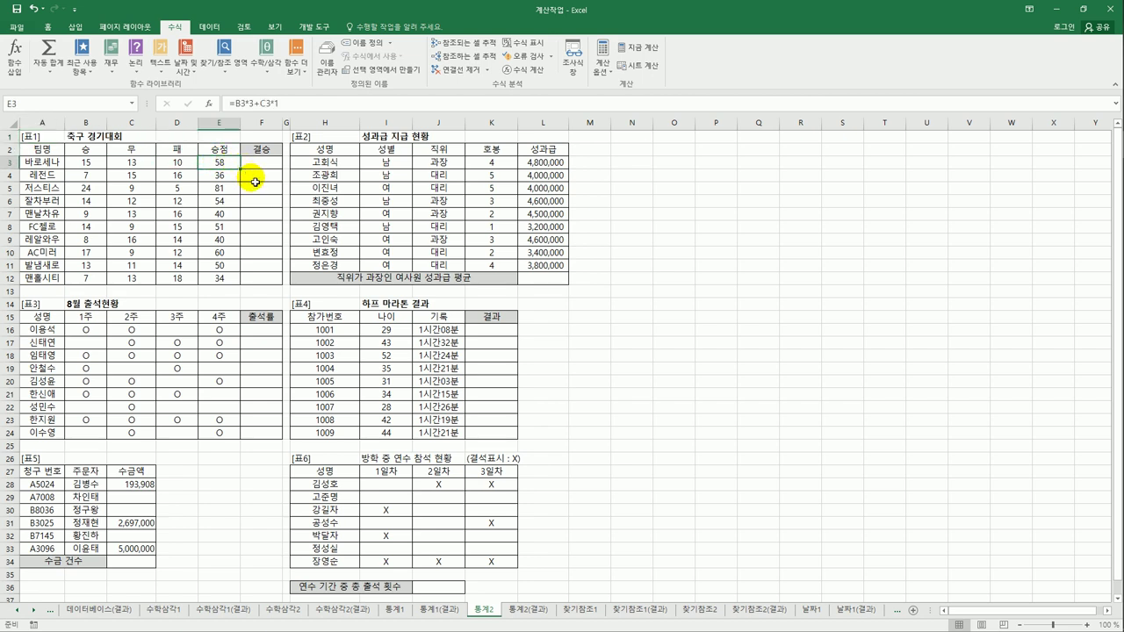
pyautogui.click(260, 161)
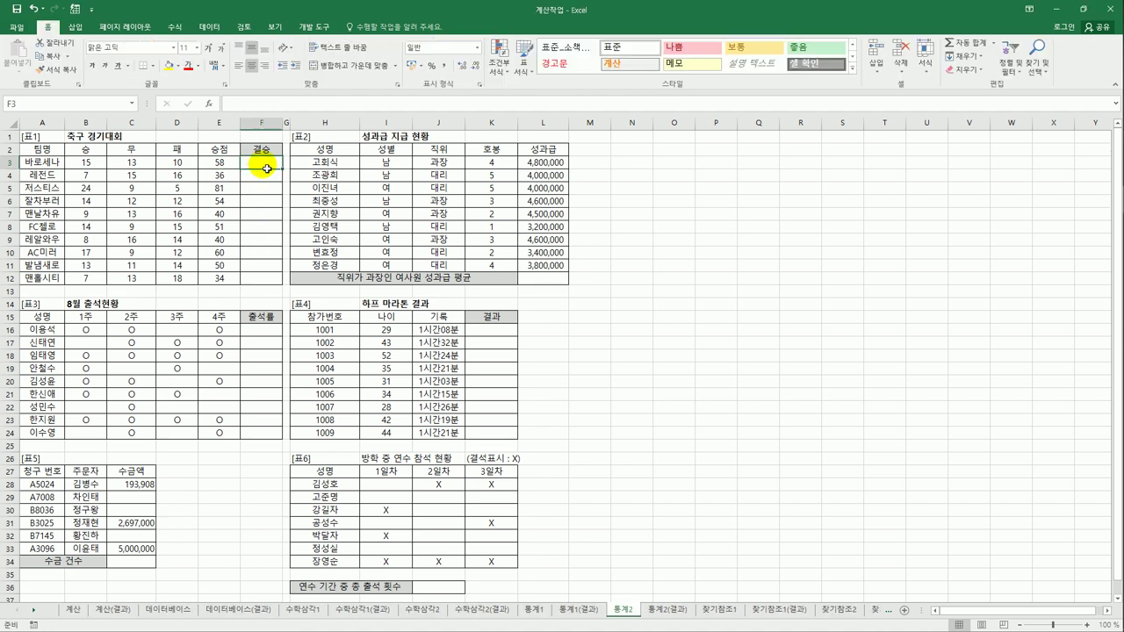
pyautogui.write('=')
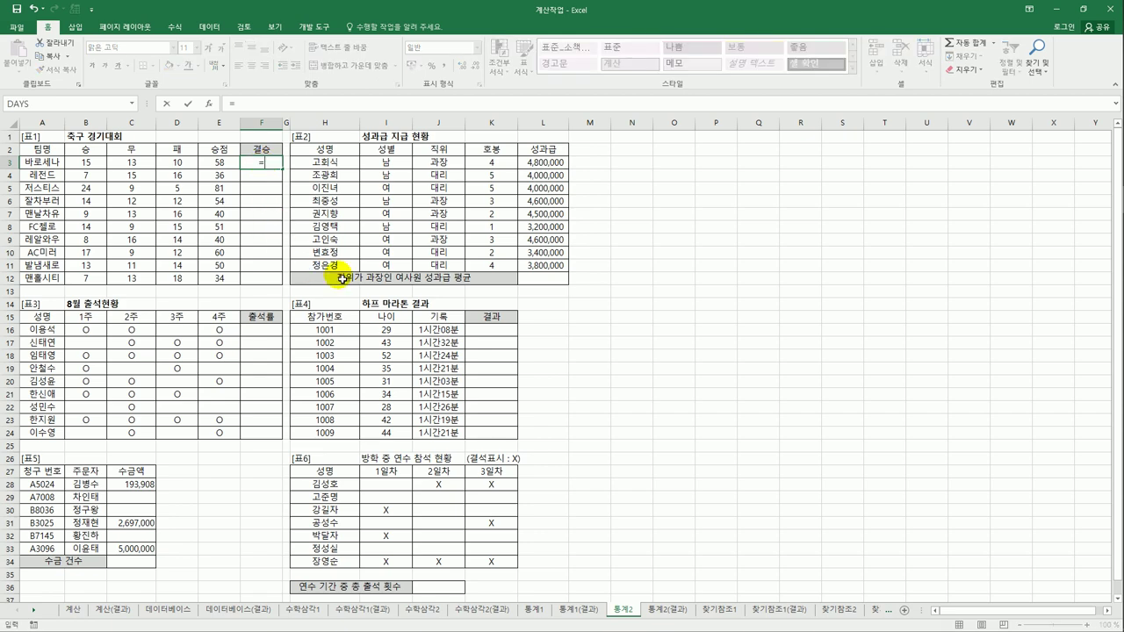
pyautogui.write('ㄱ')
pyautogui.press('BackSpace')
pyautogui.write('ra')
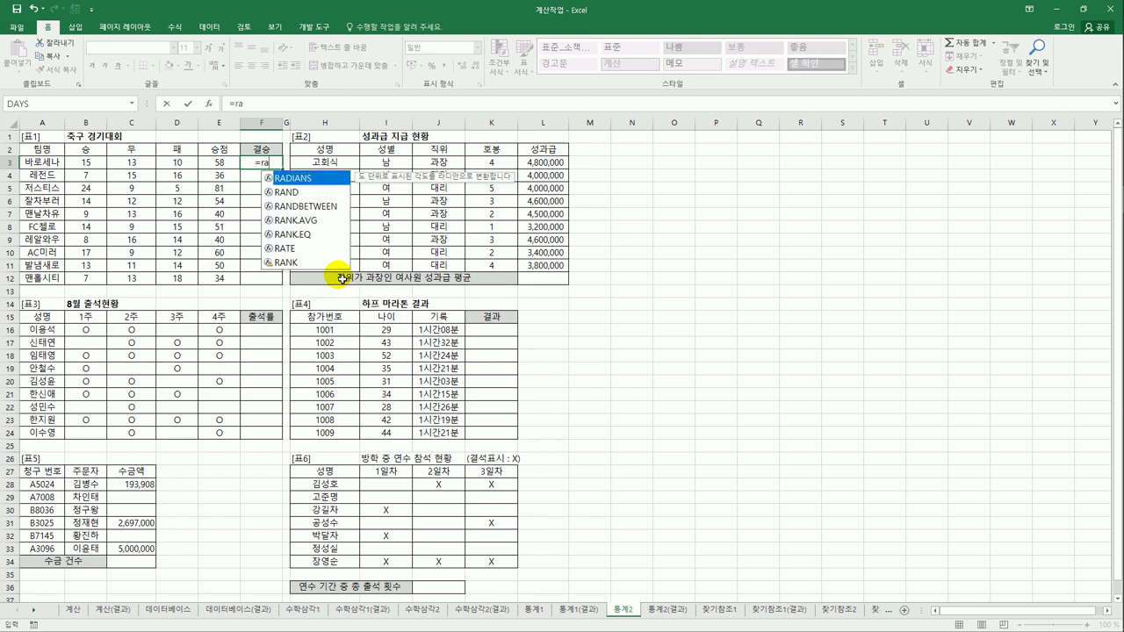
pyautogui.click(298, 262)
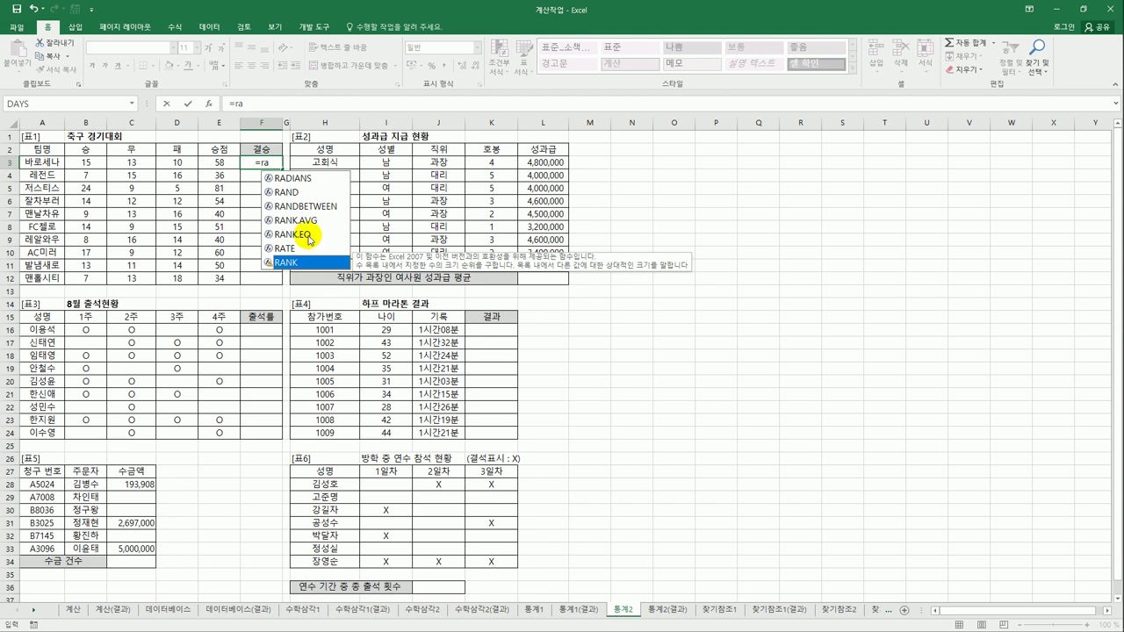
pyautogui.click(309, 227)
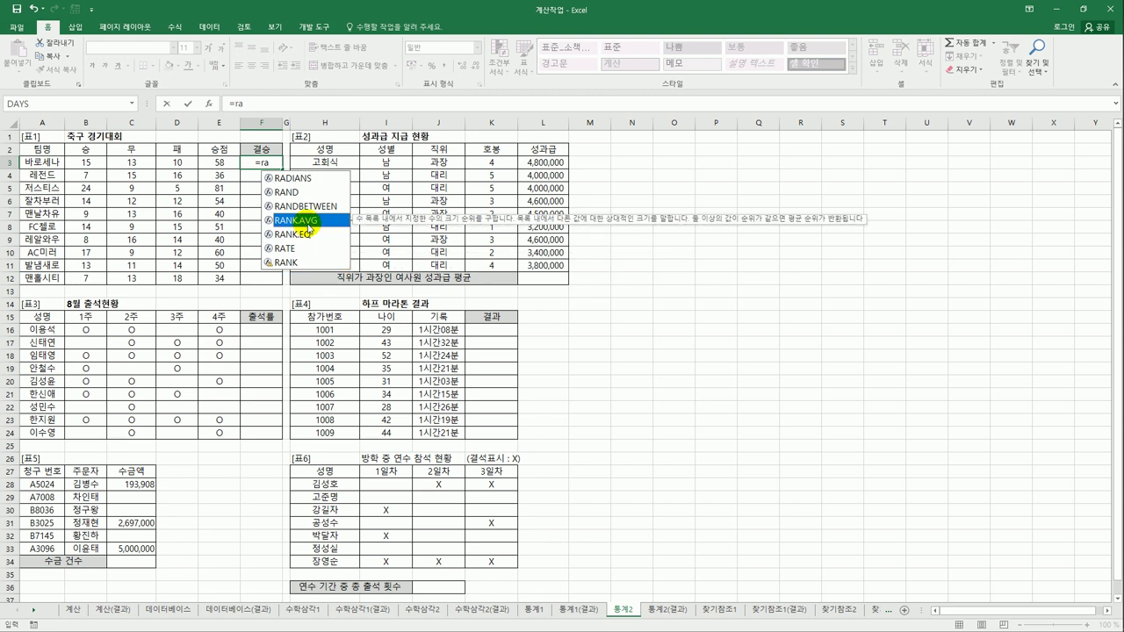
pyautogui.click(310, 235)
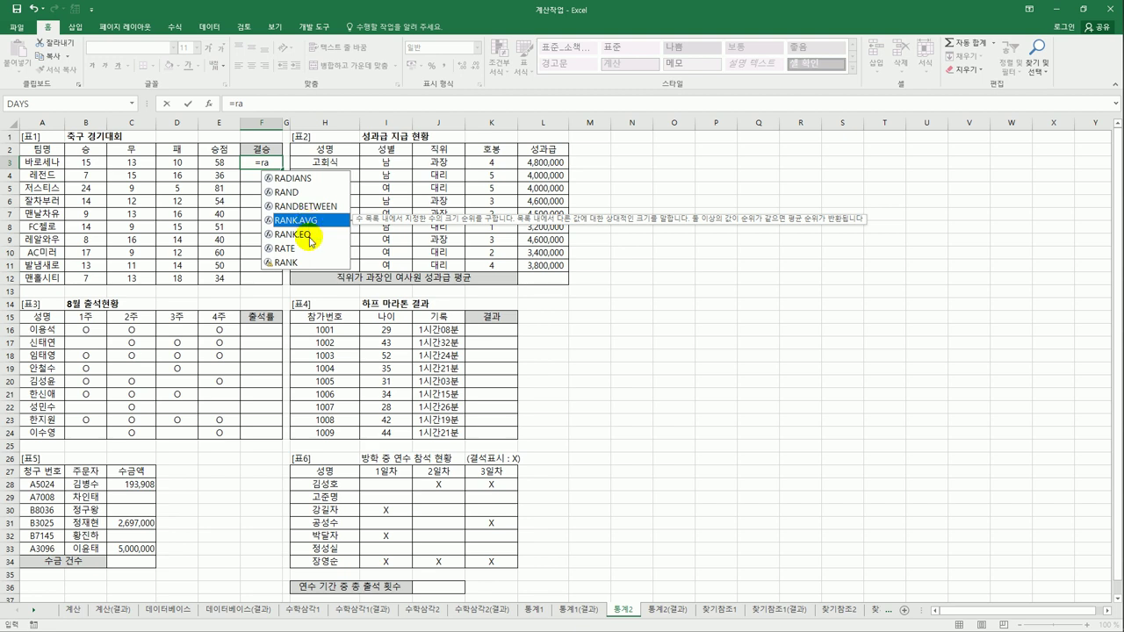
pyautogui.click(309, 238)
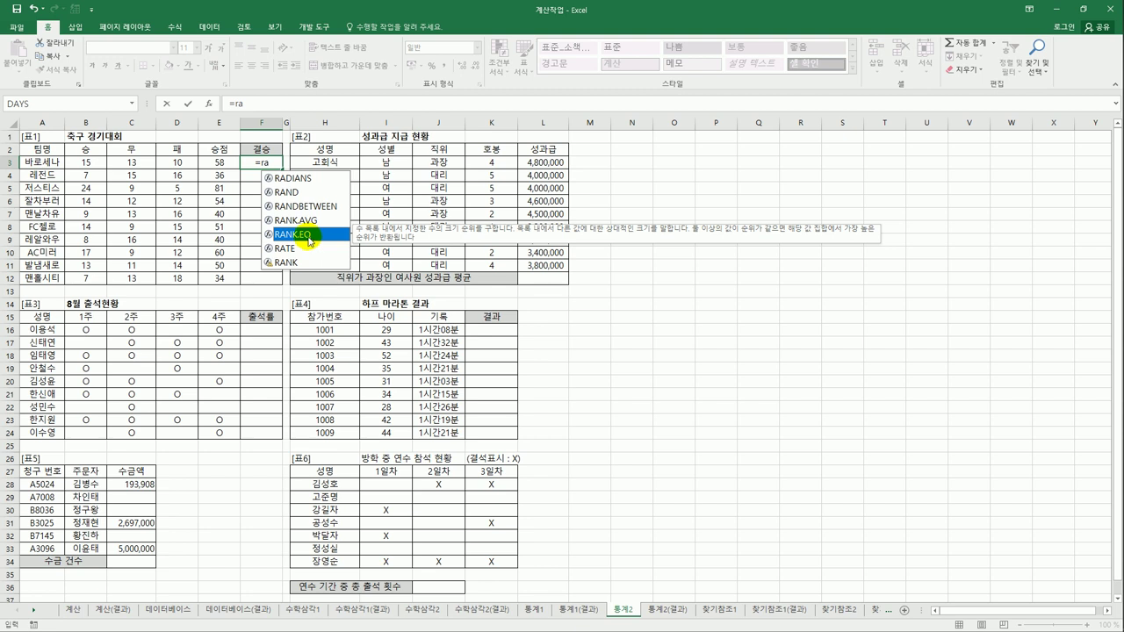
pyautogui.doubleClick(309, 238)
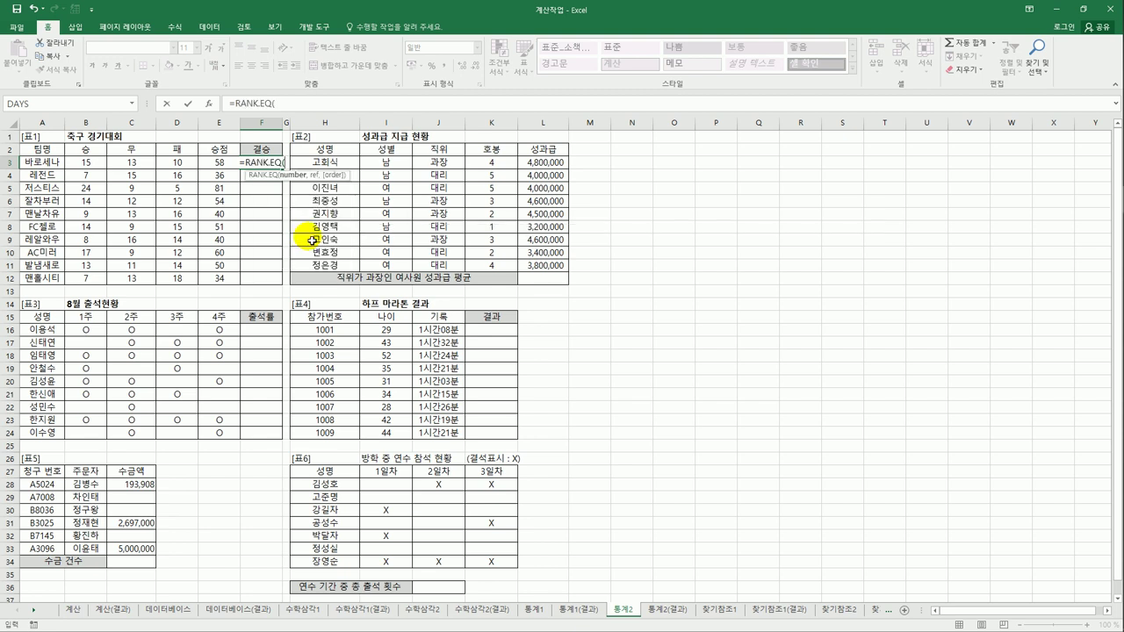
# Complete F3's RANK.EQ formula to rank E3 within $E$3:$E$12 in descending order (0), and fill it down to F12
pyautogui.click(219, 164)
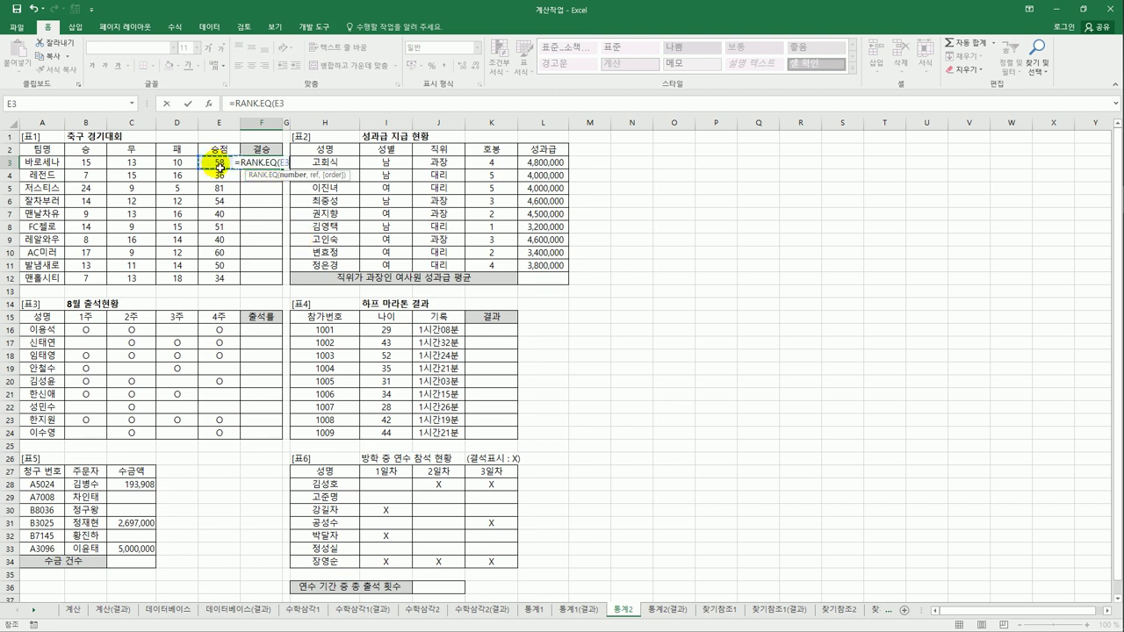
pyautogui.write(',')
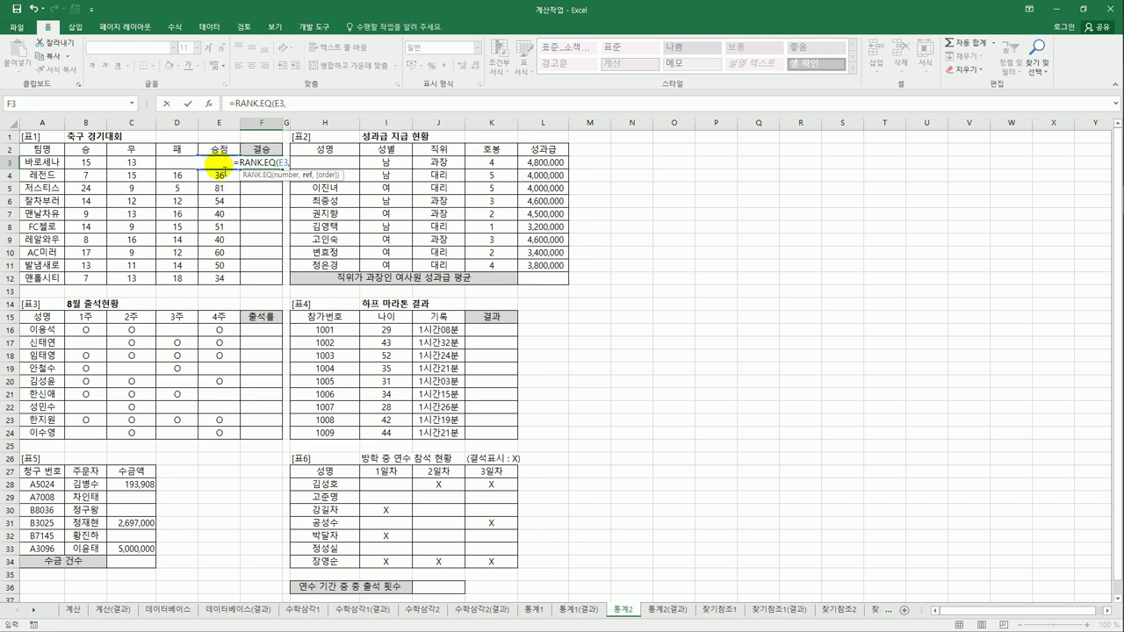
pyautogui.moveTo(222, 280); pyautogui.dragTo(226, 229)
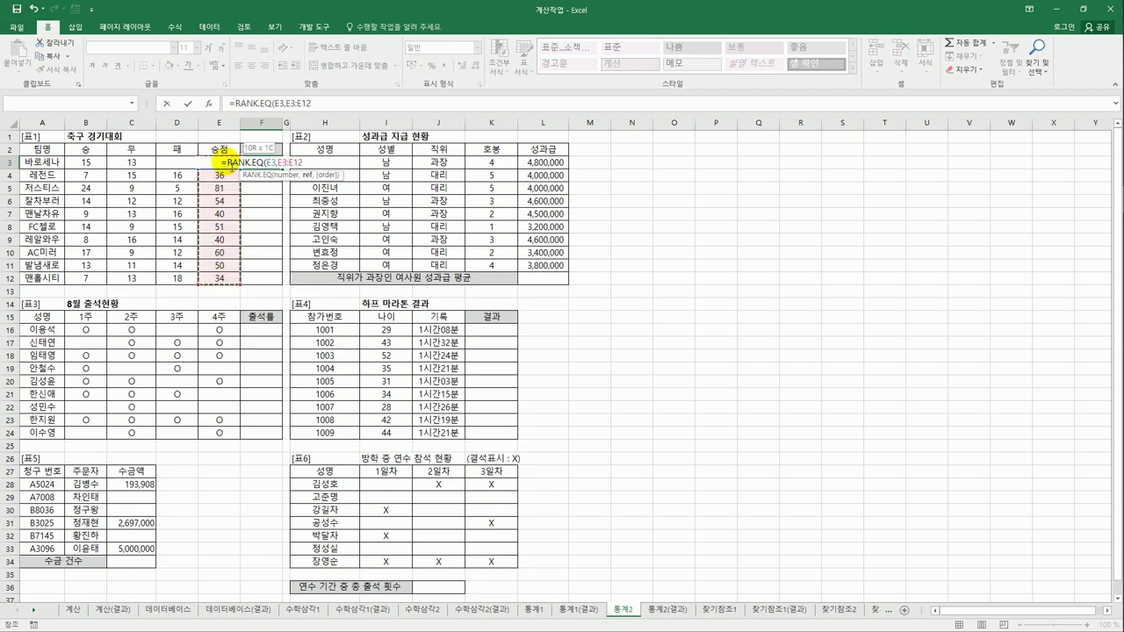
pyautogui.moveTo(231, 167); pyautogui.dragTo(231, 167)
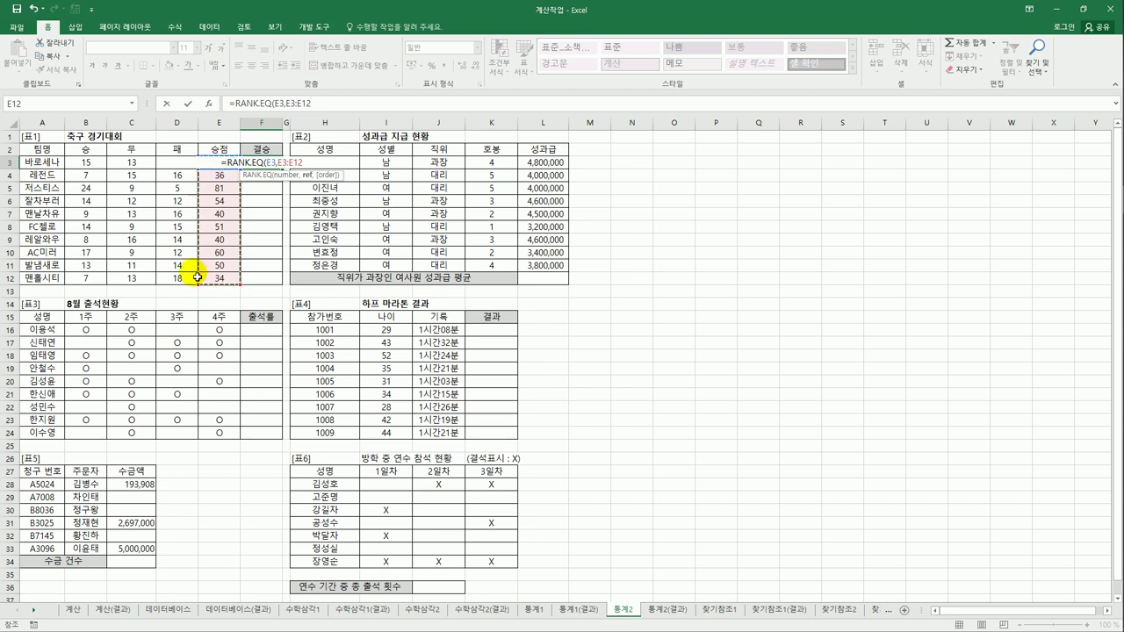
pyautogui.press('F4')
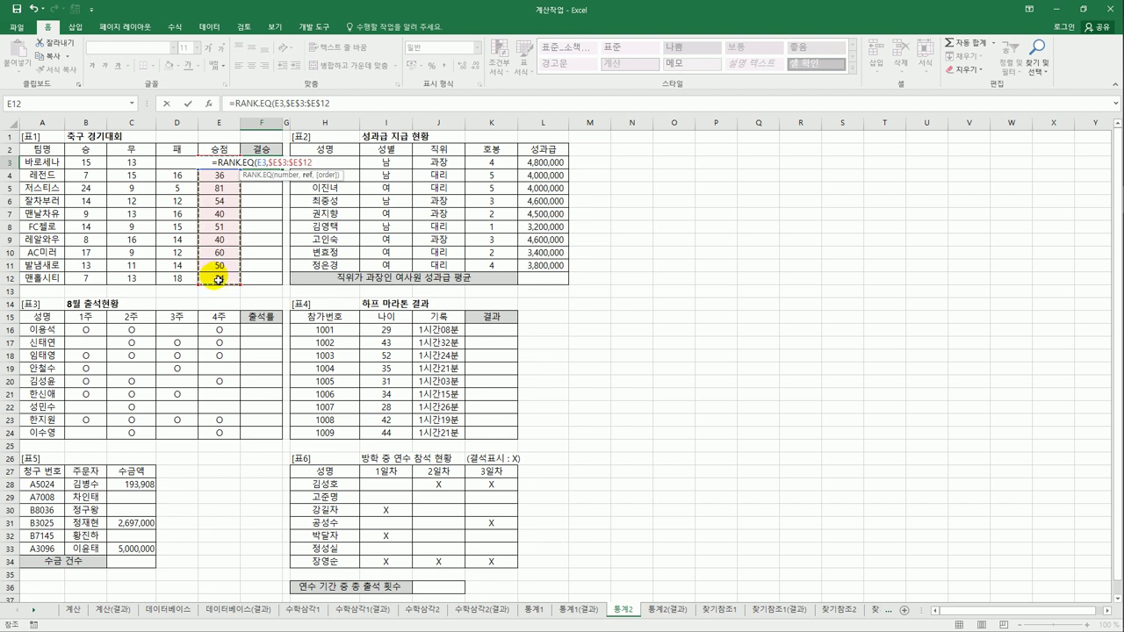
pyautogui.write(',')
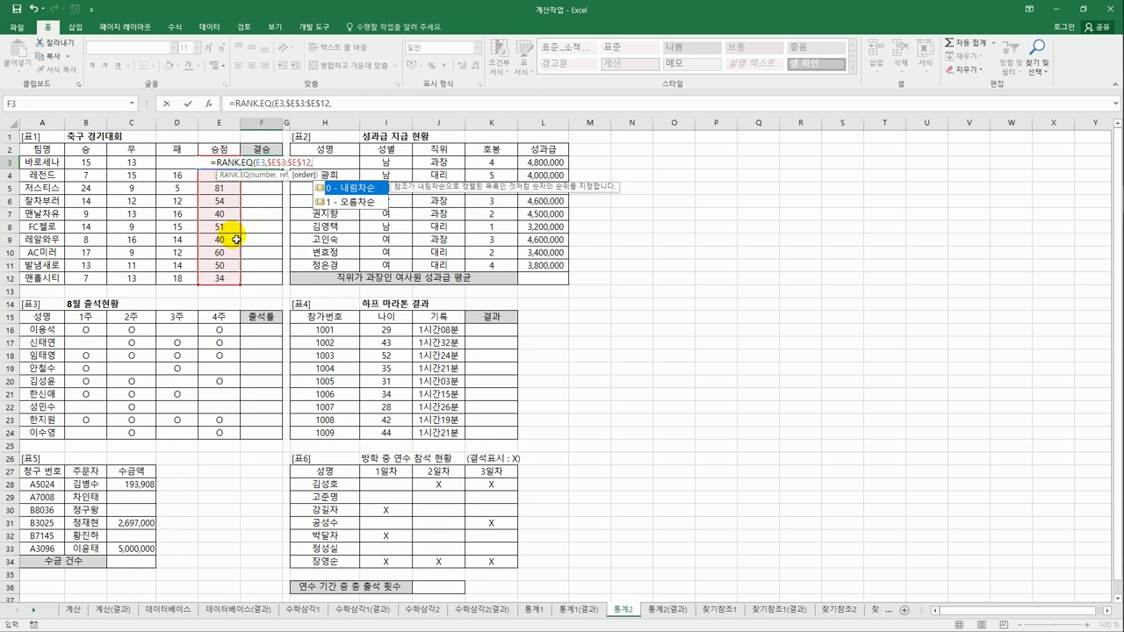
pyautogui.doubleClick(365, 189)
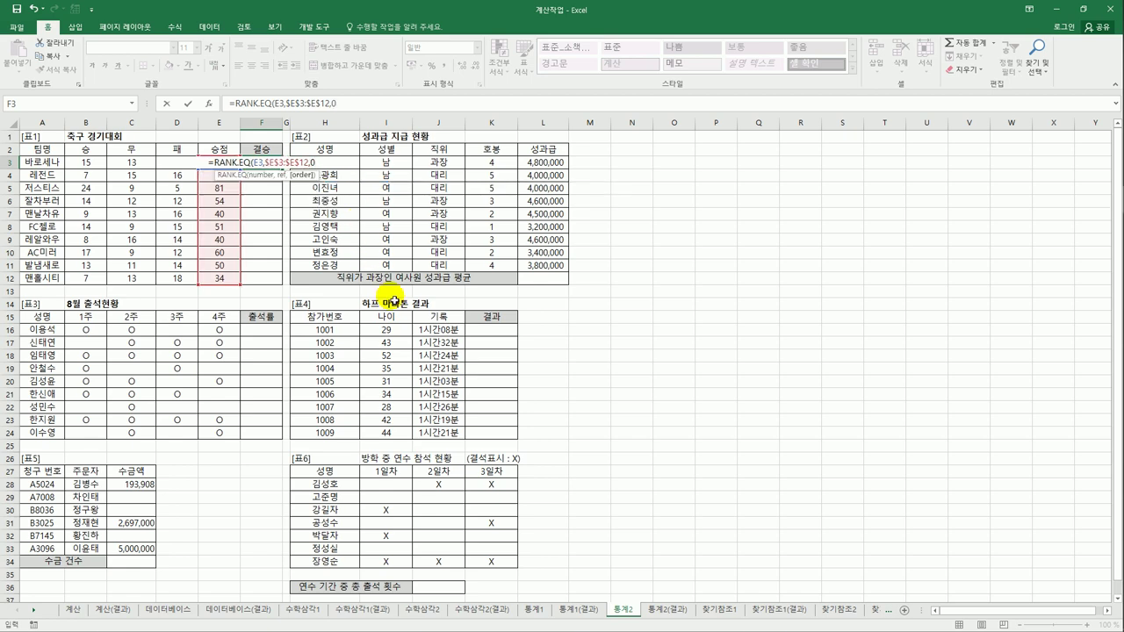
pyautogui.write(')')
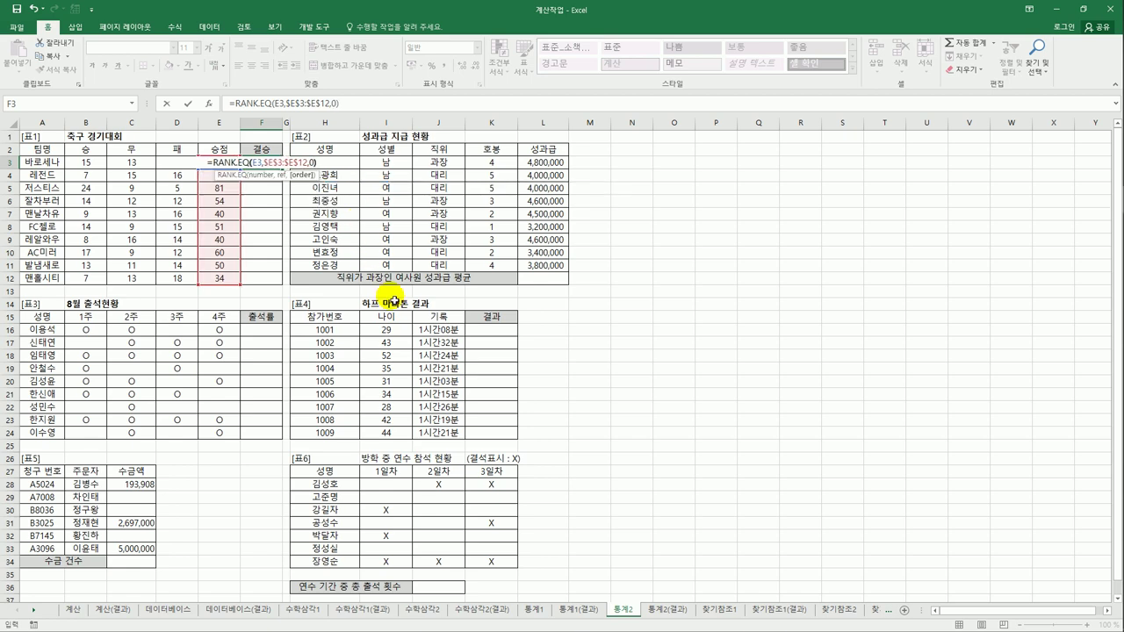
pyautogui.hotkey('ctrl', 'Return')
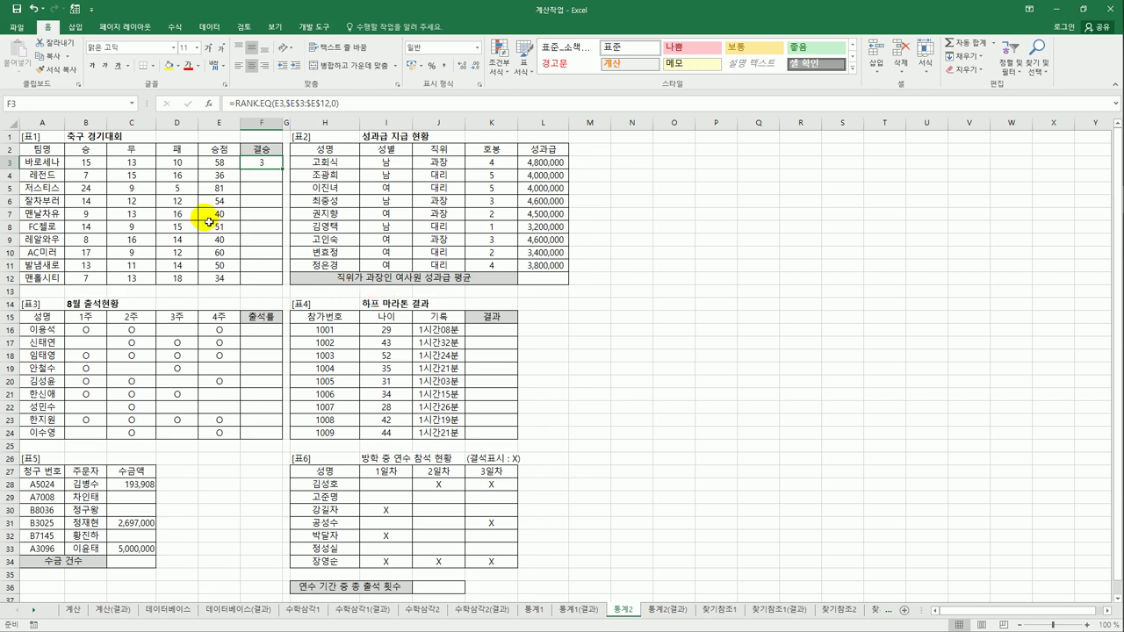
pyautogui.moveTo(285, 173); pyautogui.dragTo(288, 285)
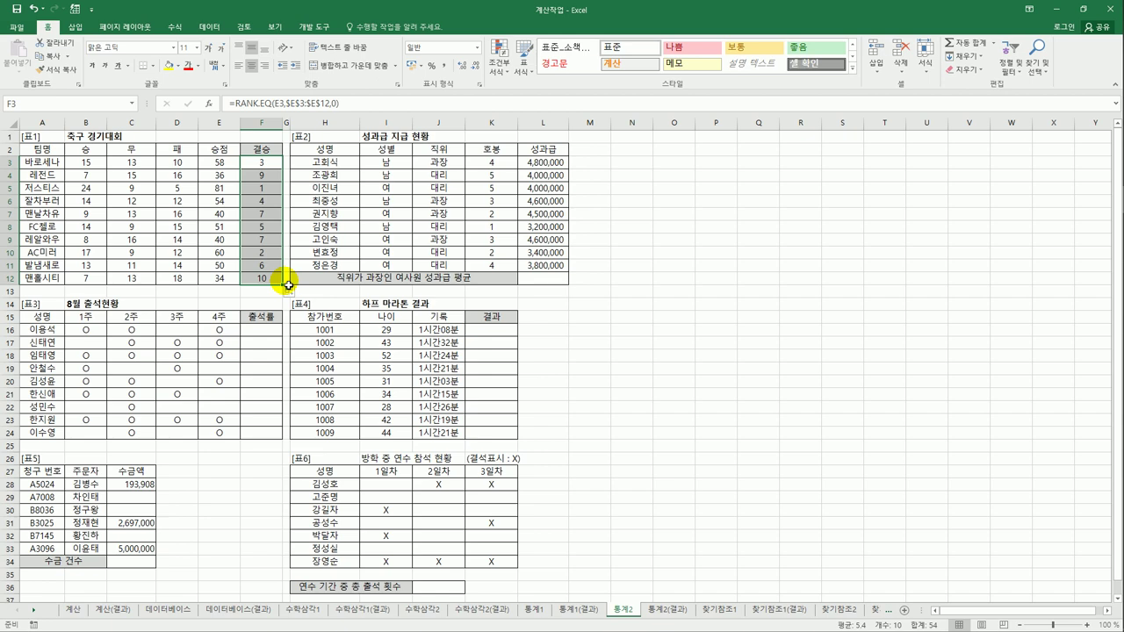
# Review F3's RANK.EQ formula and compare the 승점 and 결승 values of rows 7 and 9 in 표1
pyautogui.click(260, 165)
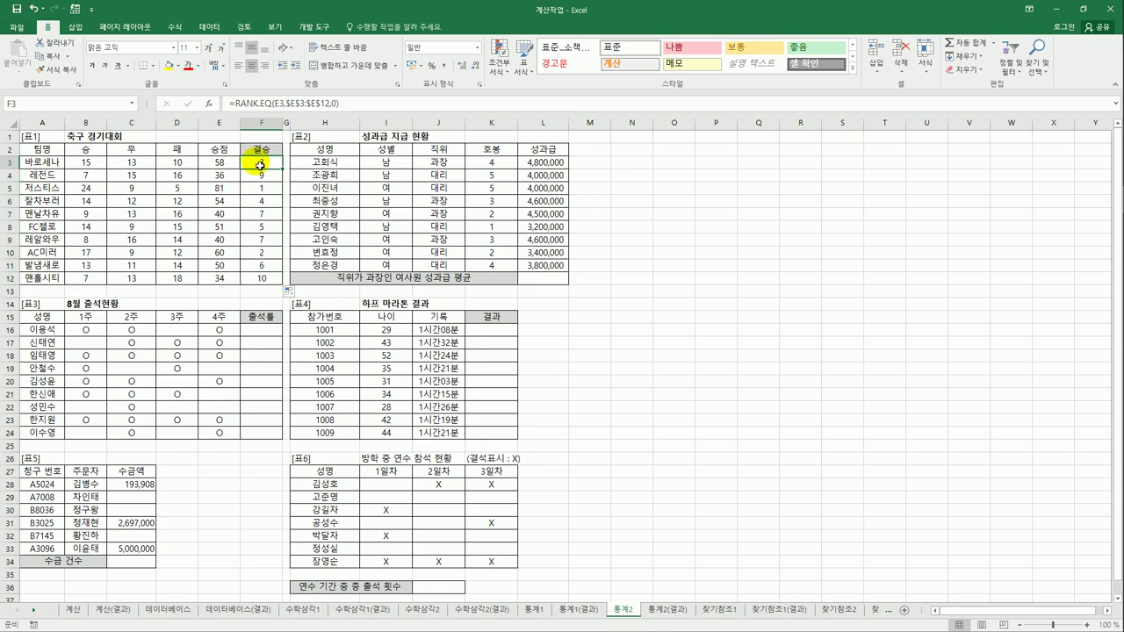
pyautogui.click(231, 104)
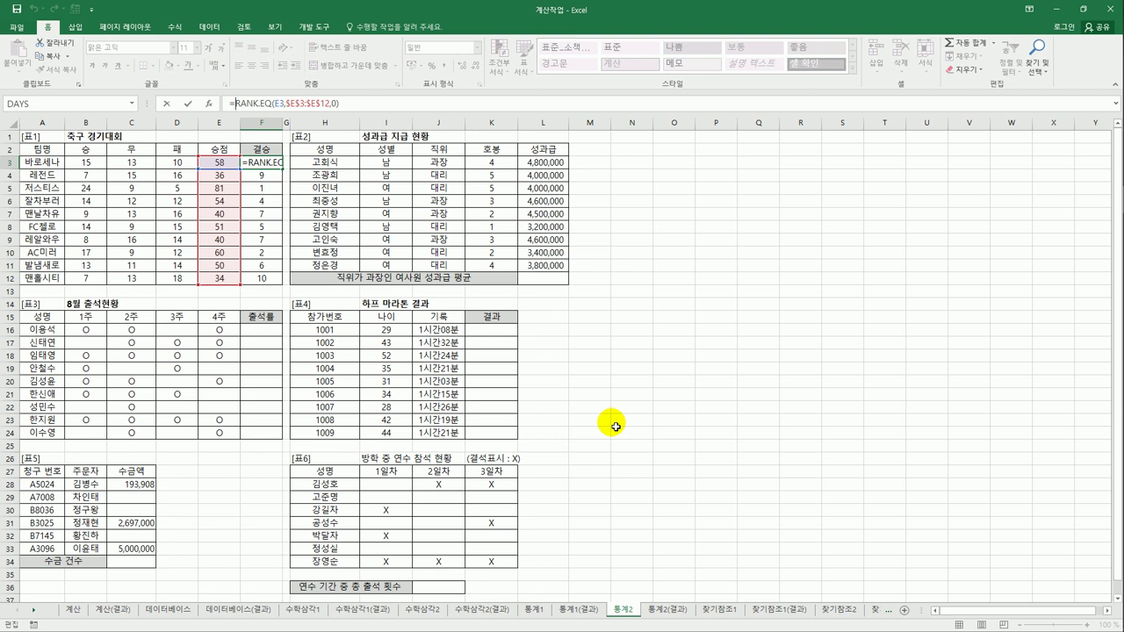
pyautogui.hotkey('ctrl', 'Return')
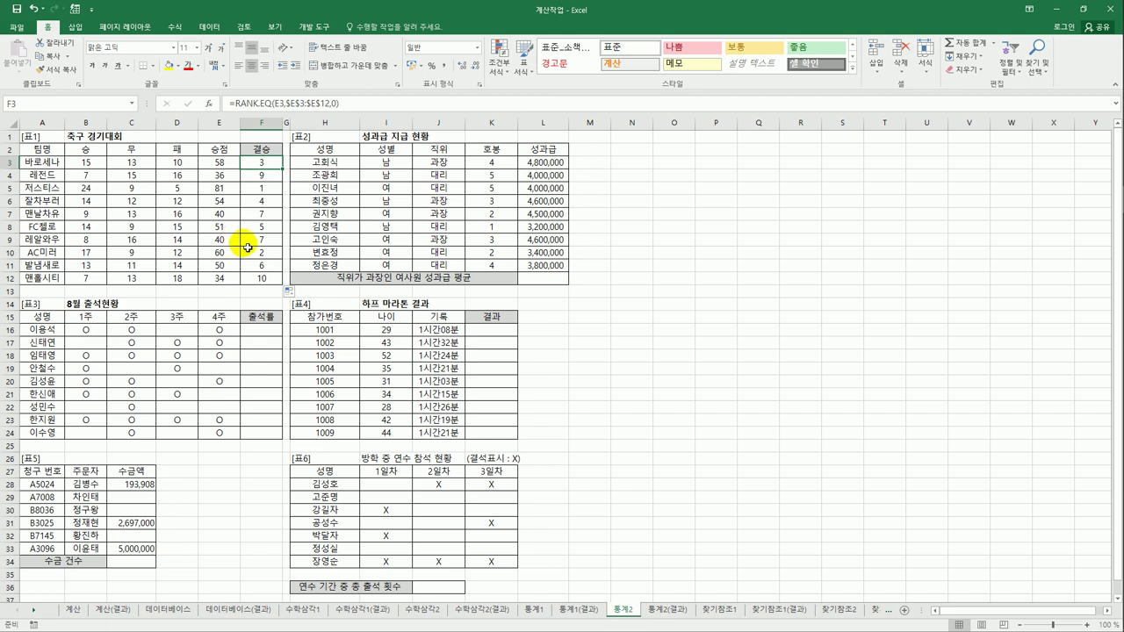
pyautogui.moveTo(217, 243); pyautogui.dragTo(263, 214)
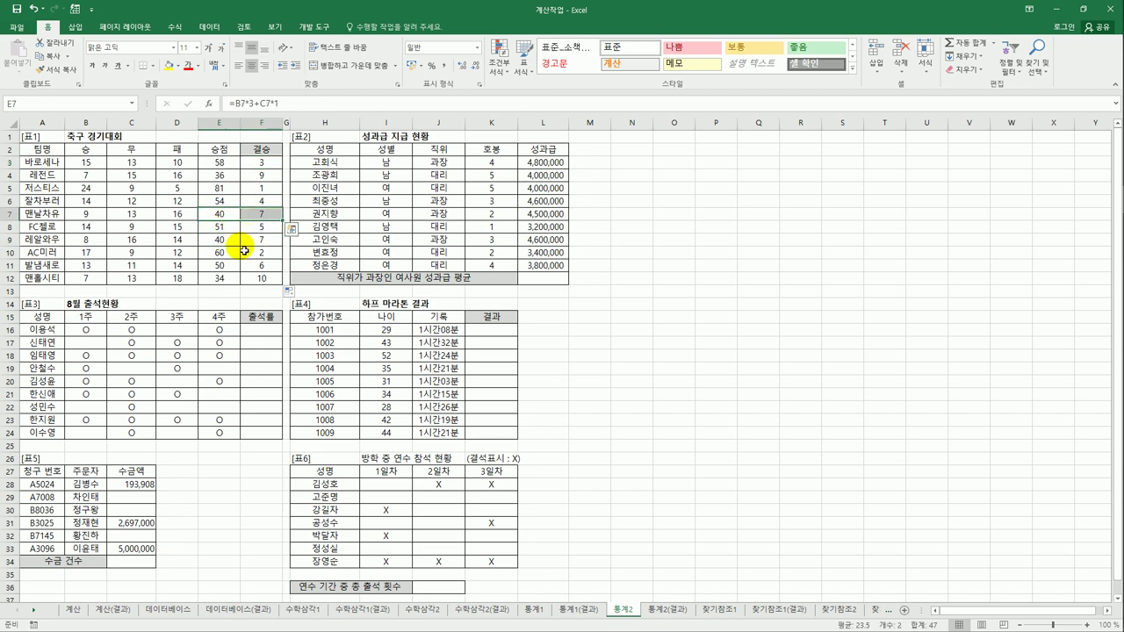
pyautogui.moveTo(252, 245)
pyautogui.mouseDown()
pyautogui.moveTo(258, 216)
pyautogui.moveTo(262, 240)
pyautogui.mouseUp()
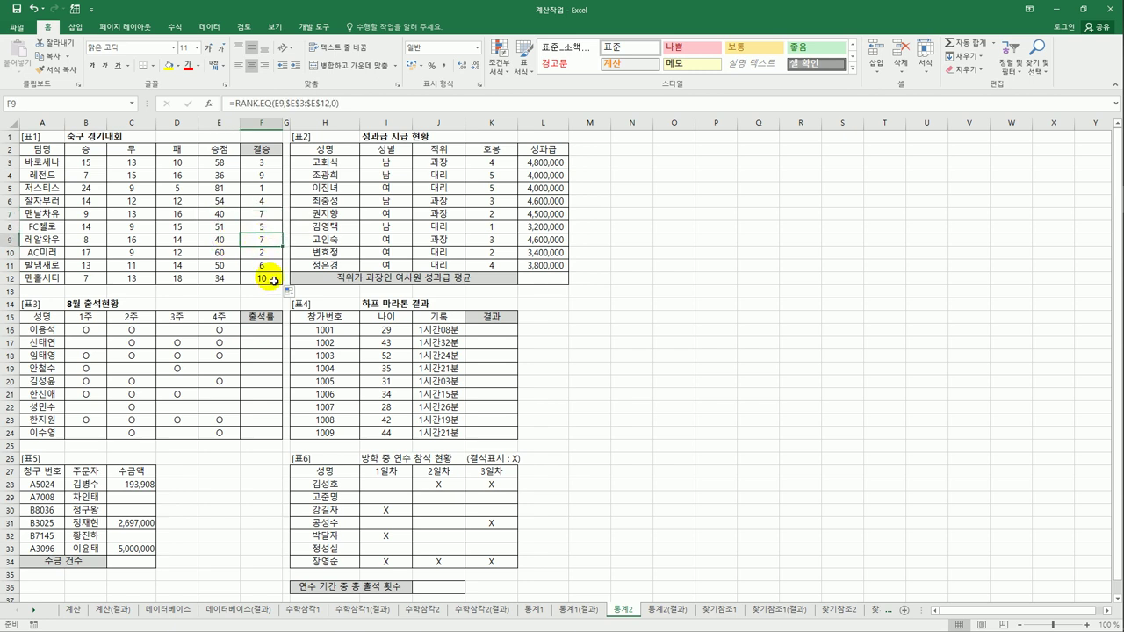
pyautogui.click(259, 214)
# Replace RANK.EQ with RANK.AVG in F3's formula and fill it down the 결승 column to F12
pyautogui.click(263, 163)
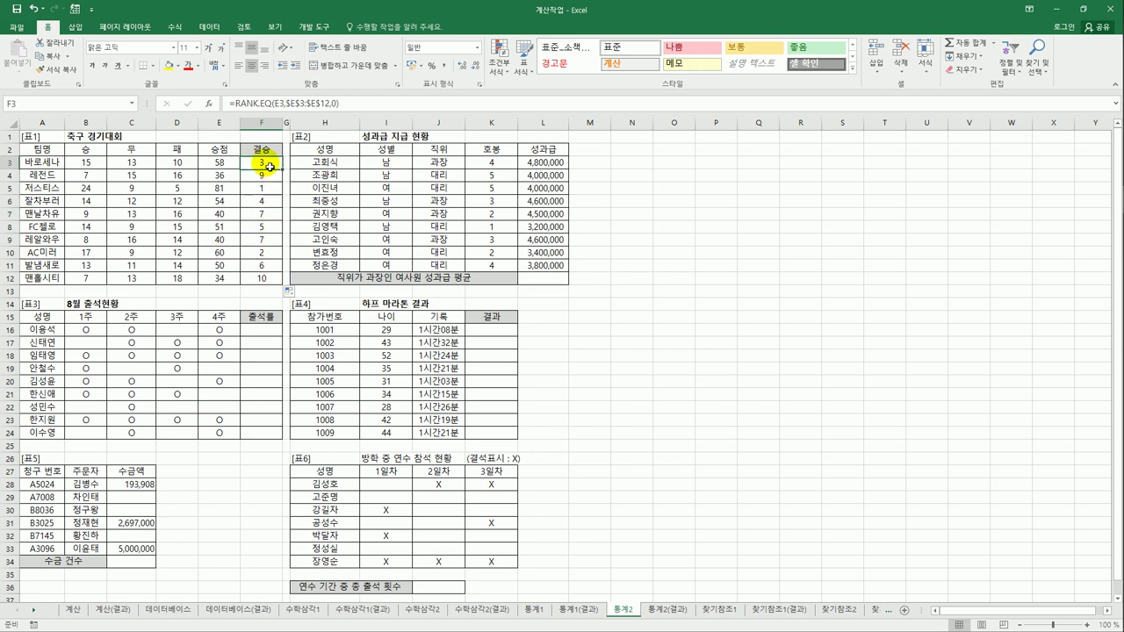
pyautogui.click(268, 103)
pyautogui.doubleClick(266, 103)
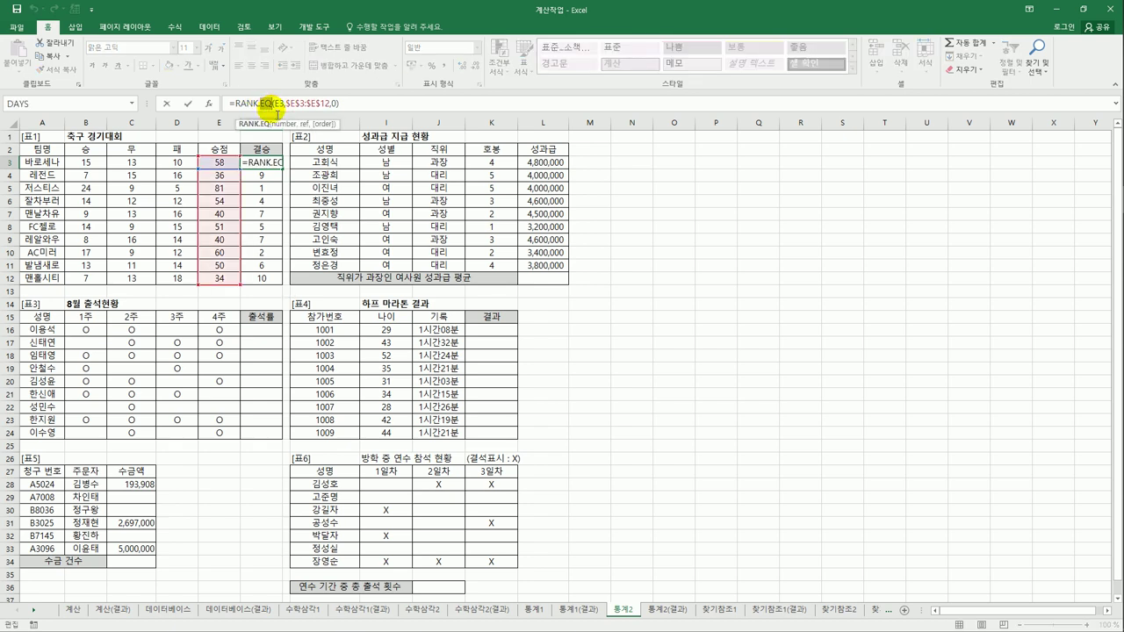
pyautogui.write('ㅁ')
pyautogui.press('BackSpace')
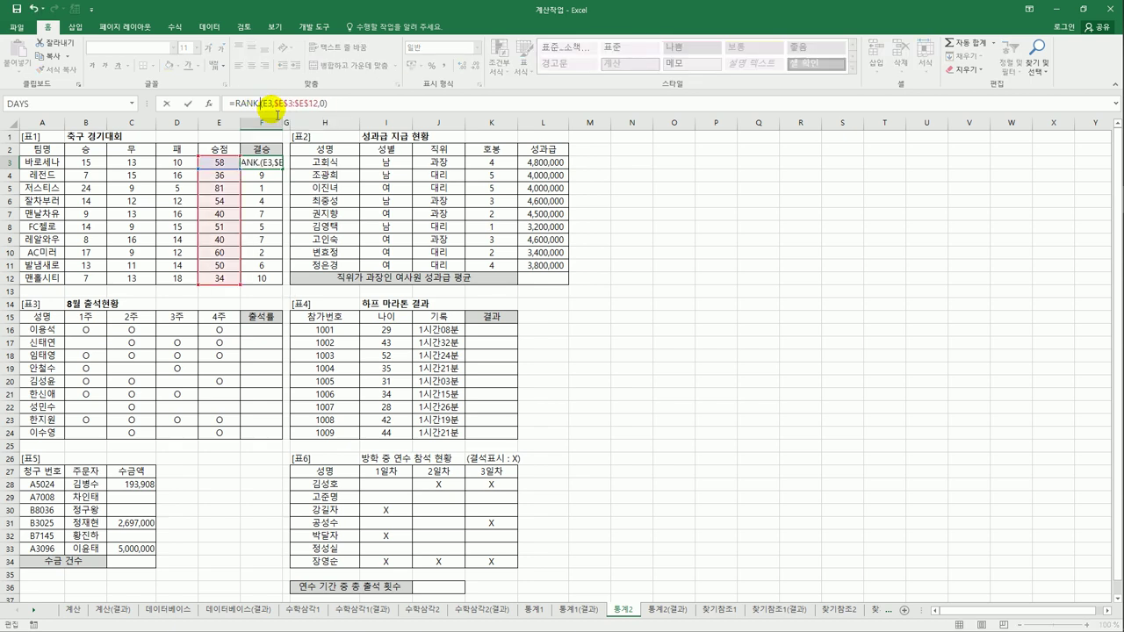
pyautogui.write('a')
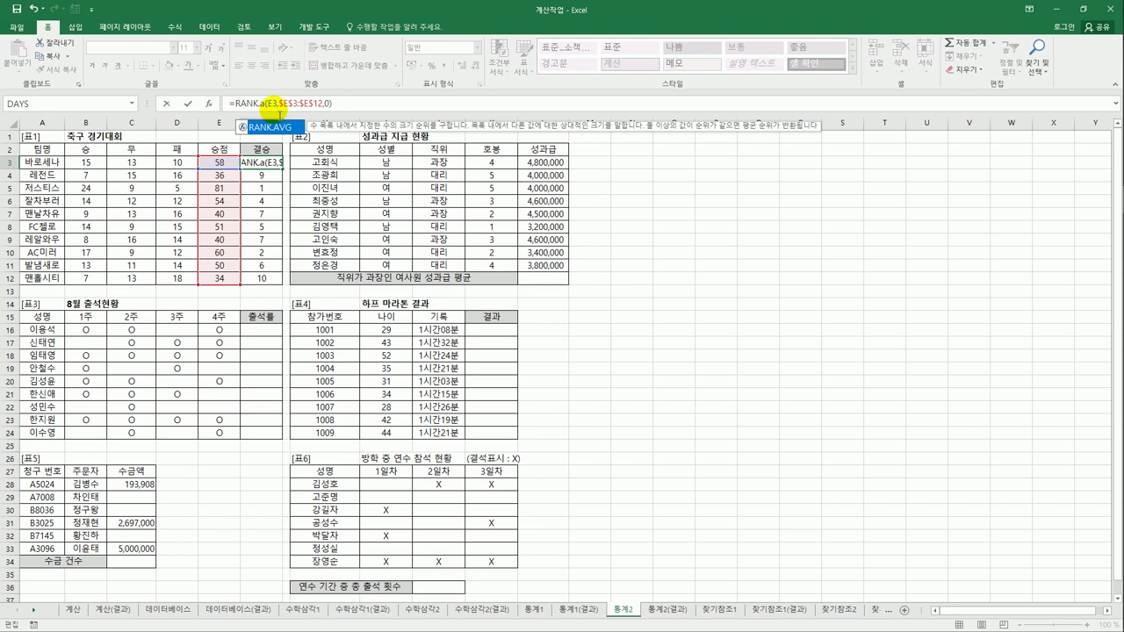
pyautogui.doubleClick(271, 127)
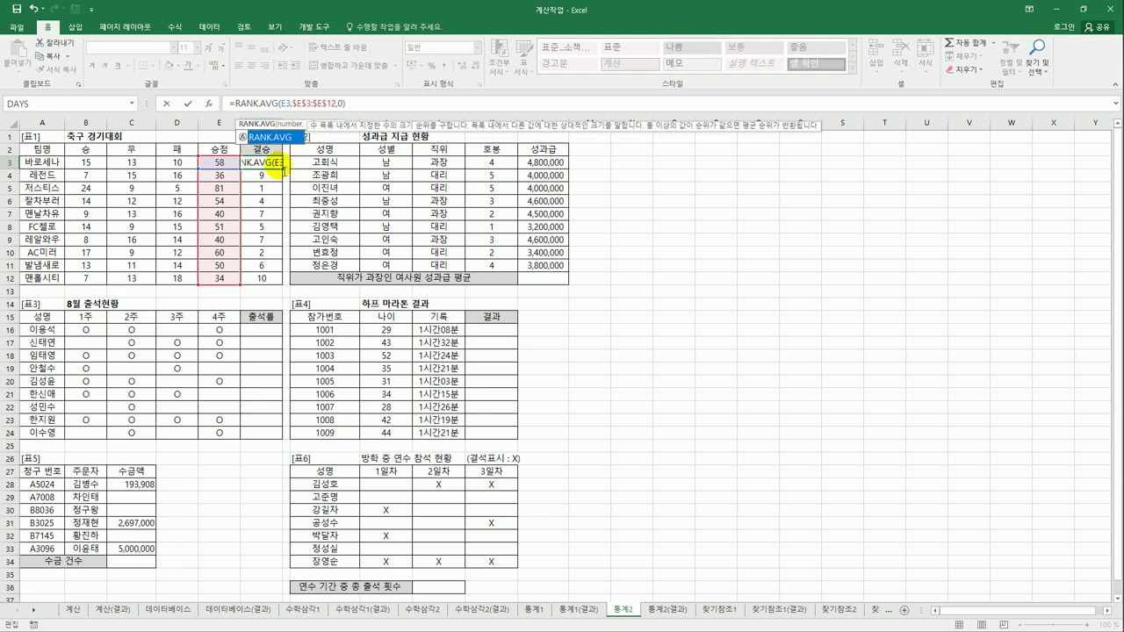
pyautogui.hotkey('ctrl', 'Return')
pyautogui.moveTo(283, 167); pyautogui.dragTo(283, 282)
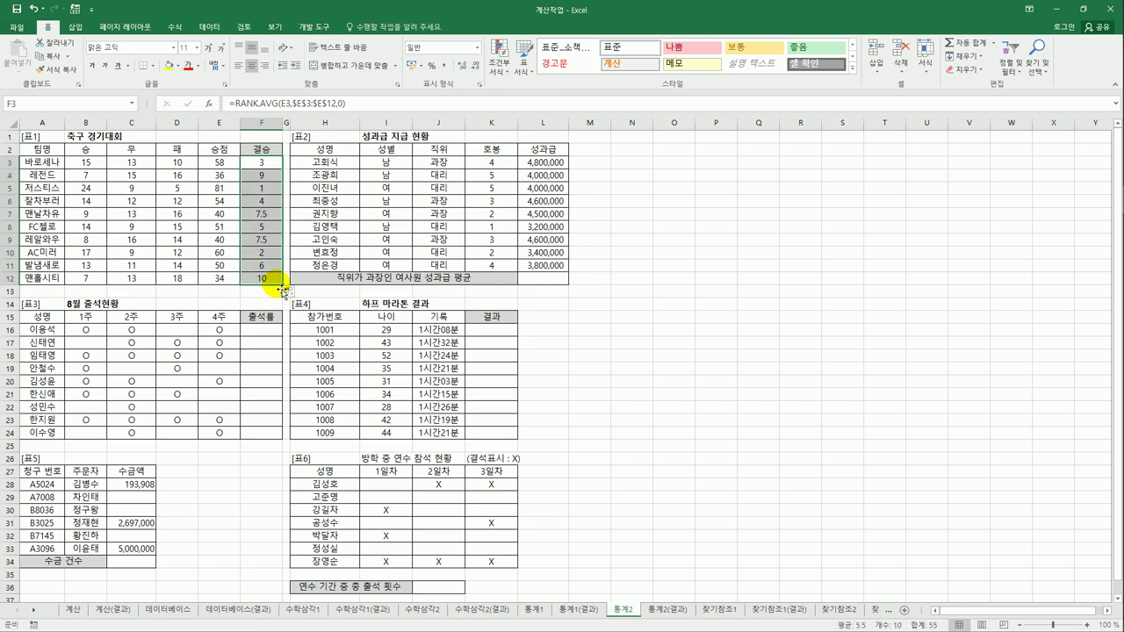
# Check the RANK.AVG ranks in F7 and F9, and undo both the fill and the function change
pyautogui.click(263, 214)
pyautogui.click(267, 242)
pyautogui.click(282, 294)
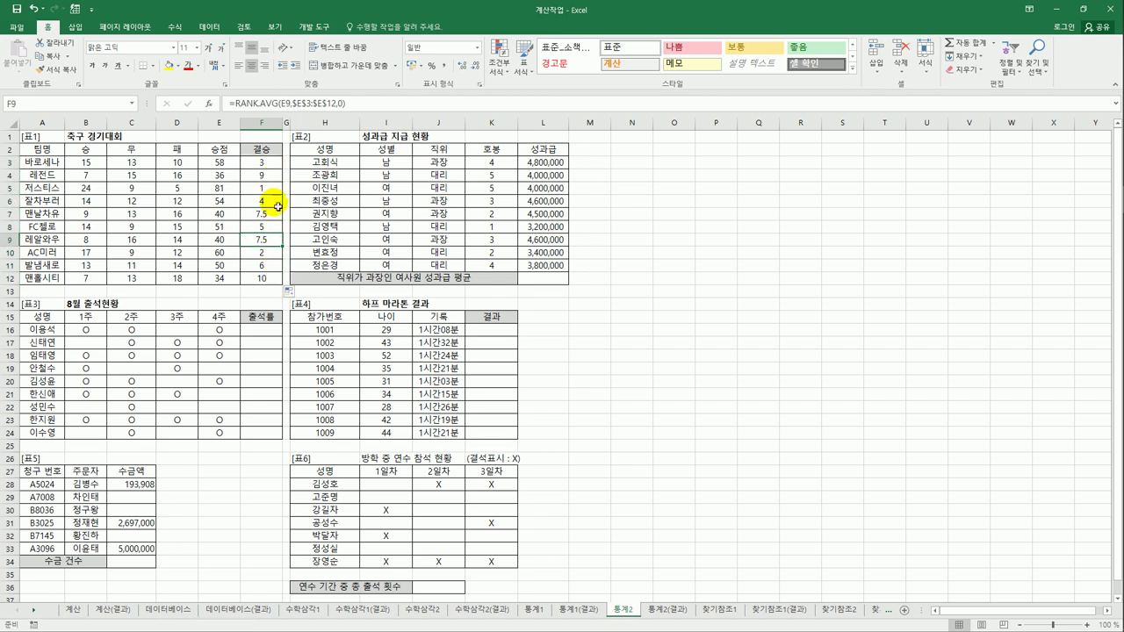
pyautogui.click(264, 163)
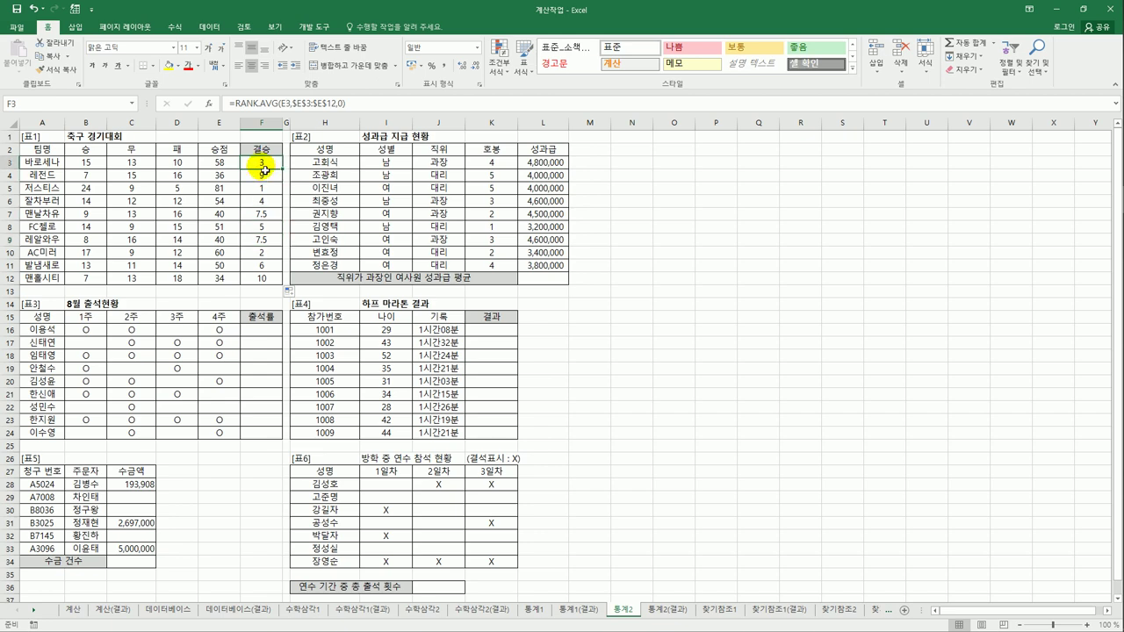
pyautogui.click(31, 10)
pyautogui.click(32, 10)
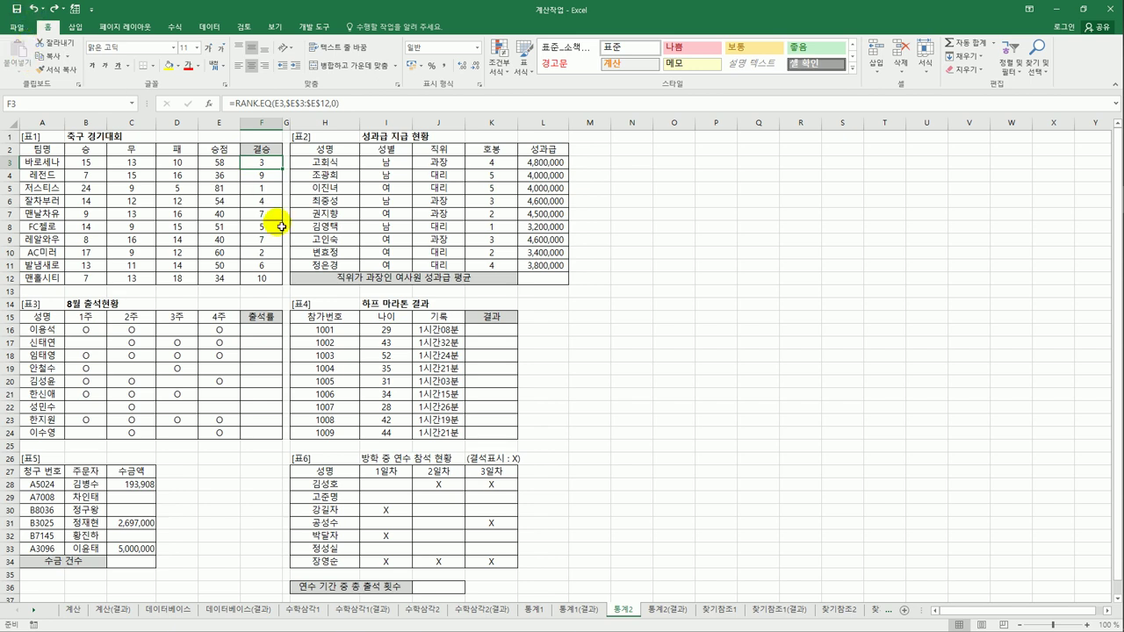
# Wrap F3's rank as =IF(RANK.EQ(E3,$E$3:$E$12,0)<=3,"결승진출","") and fill it down to F12
pyautogui.click(239, 105)
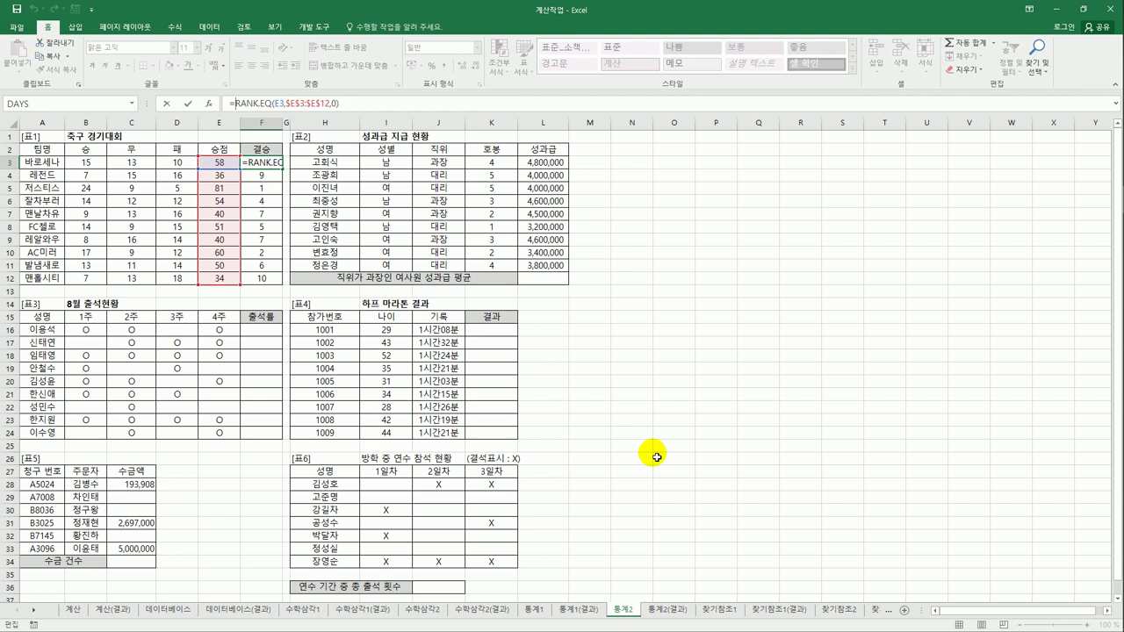
pyautogui.write('IF(')
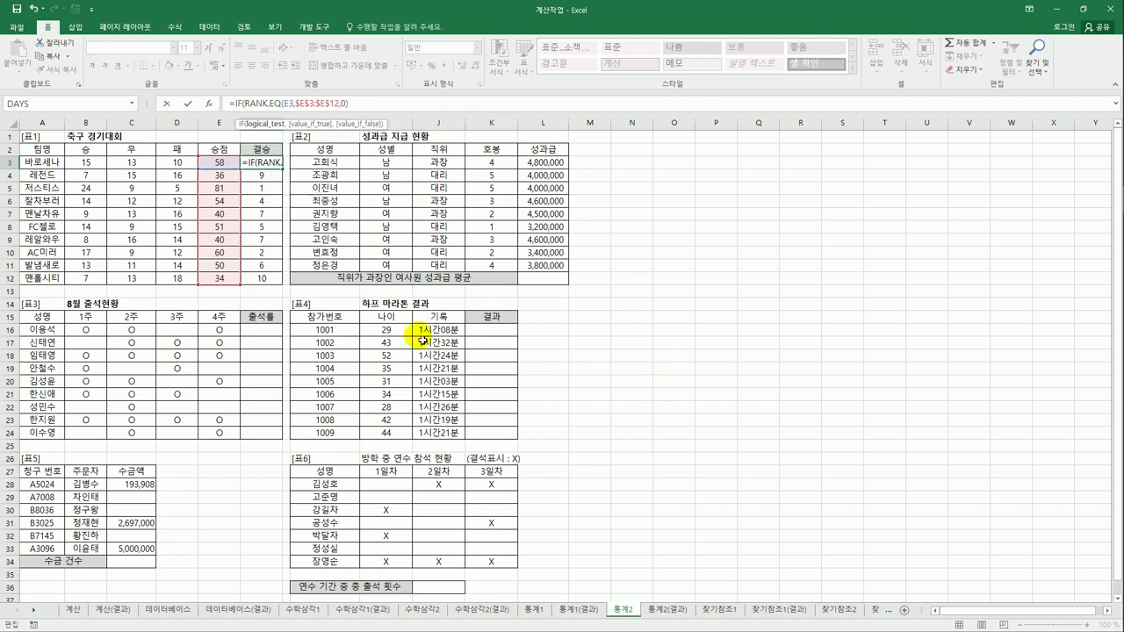
pyautogui.write('<=')
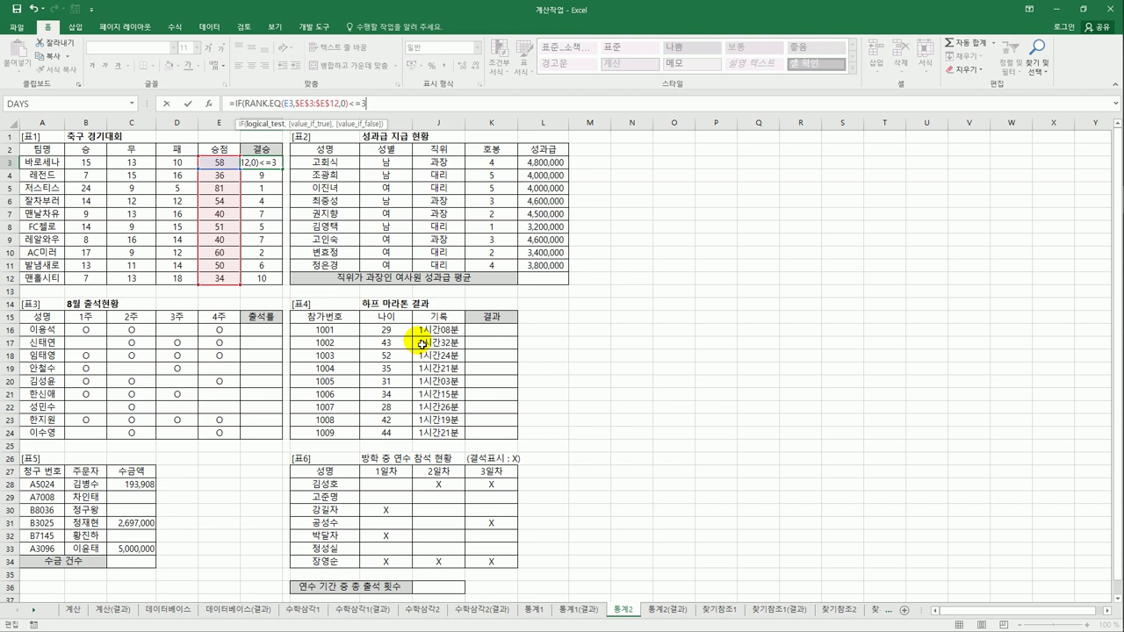
pyautogui.write('3,')
pyautogui.write('ru')
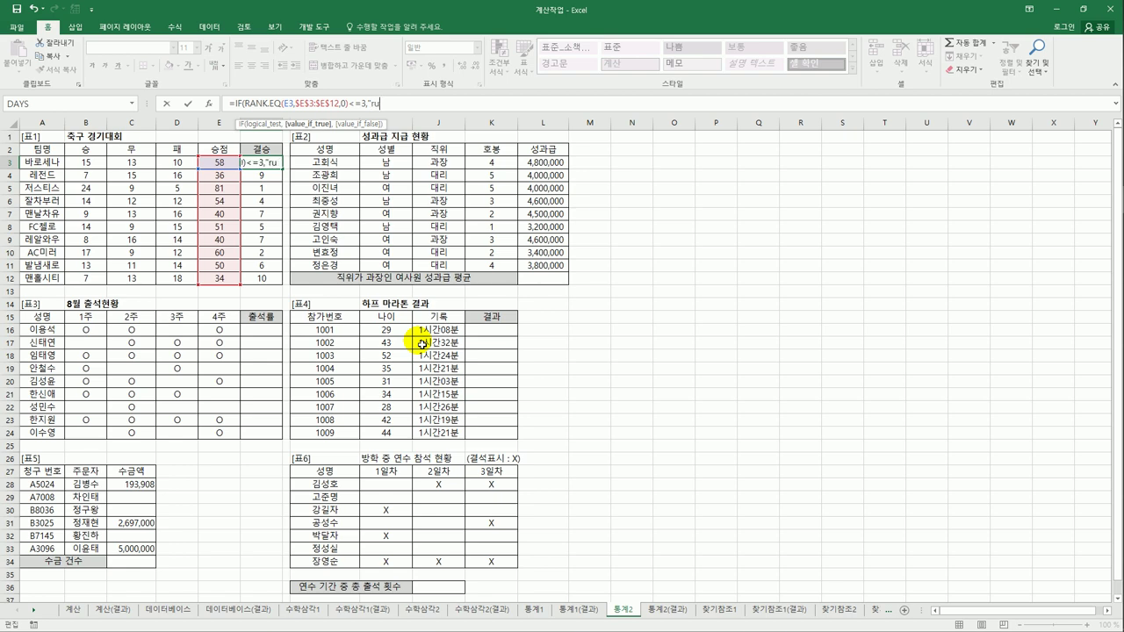
pyautogui.write('결승진출",""')
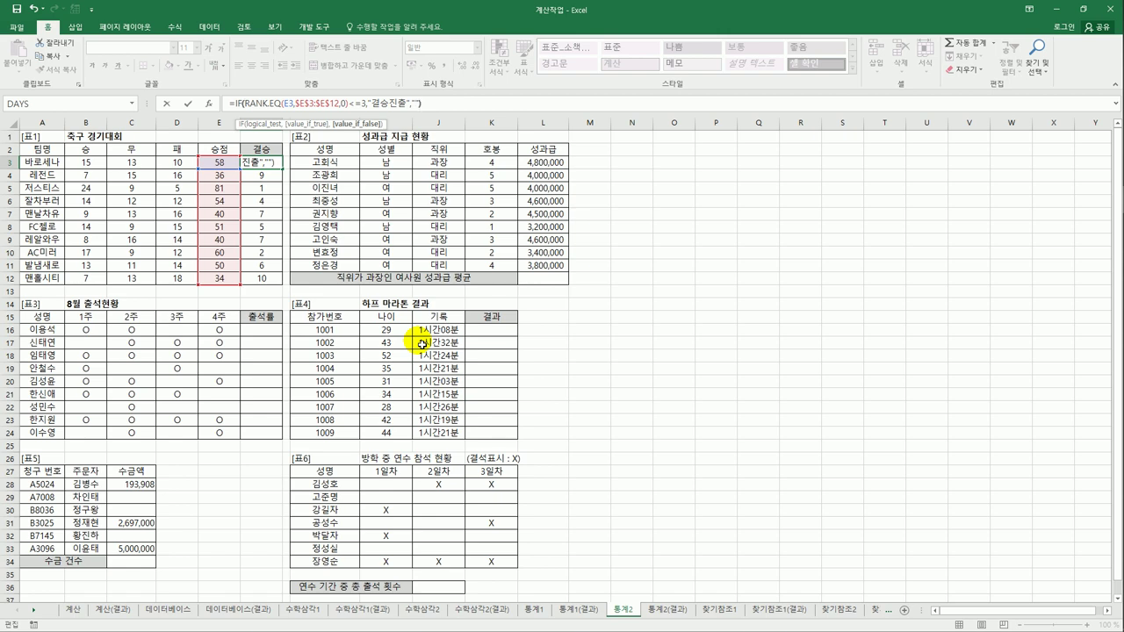
pyautogui.hotkey('ctrl', 'Return')
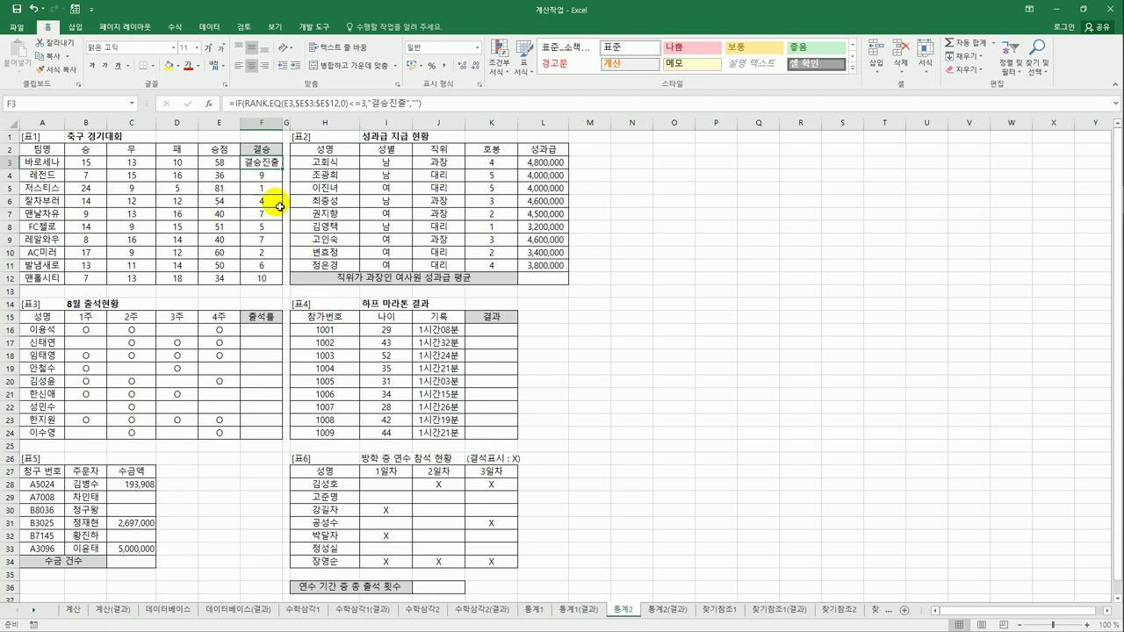
pyautogui.moveTo(289, 168); pyautogui.dragTo(283, 290)
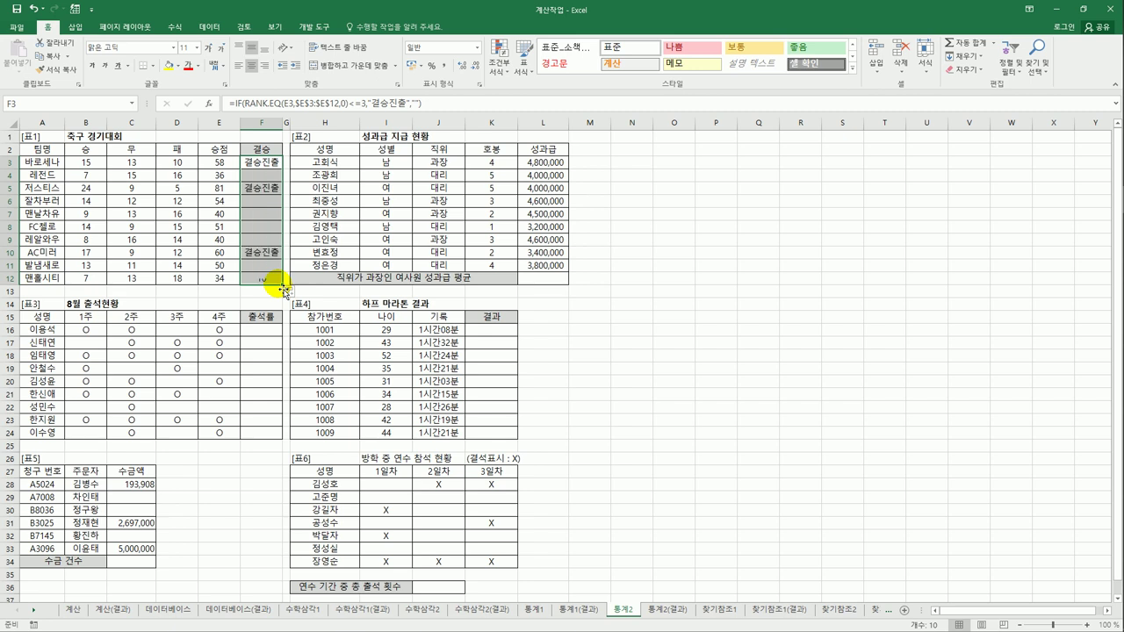
pyautogui.click(284, 281)
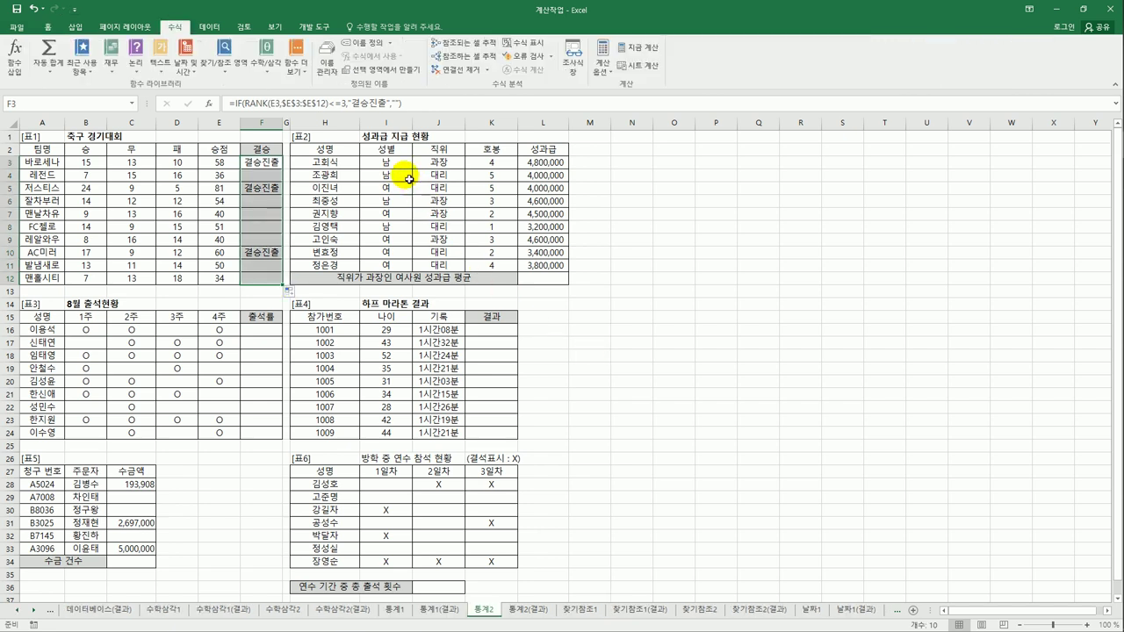
# Examine the 성별 and 직위 columns of 표2 and mark the 여 과장 entries in I7:J7 and I9:J9
pyautogui.click(409, 162)
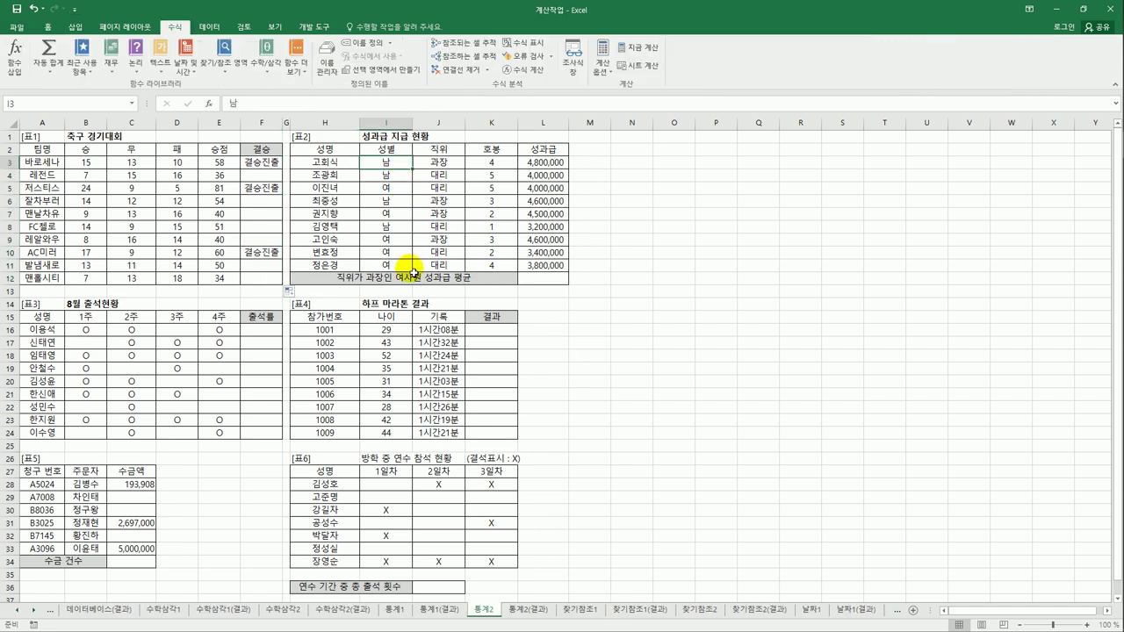
pyautogui.click(383, 186)
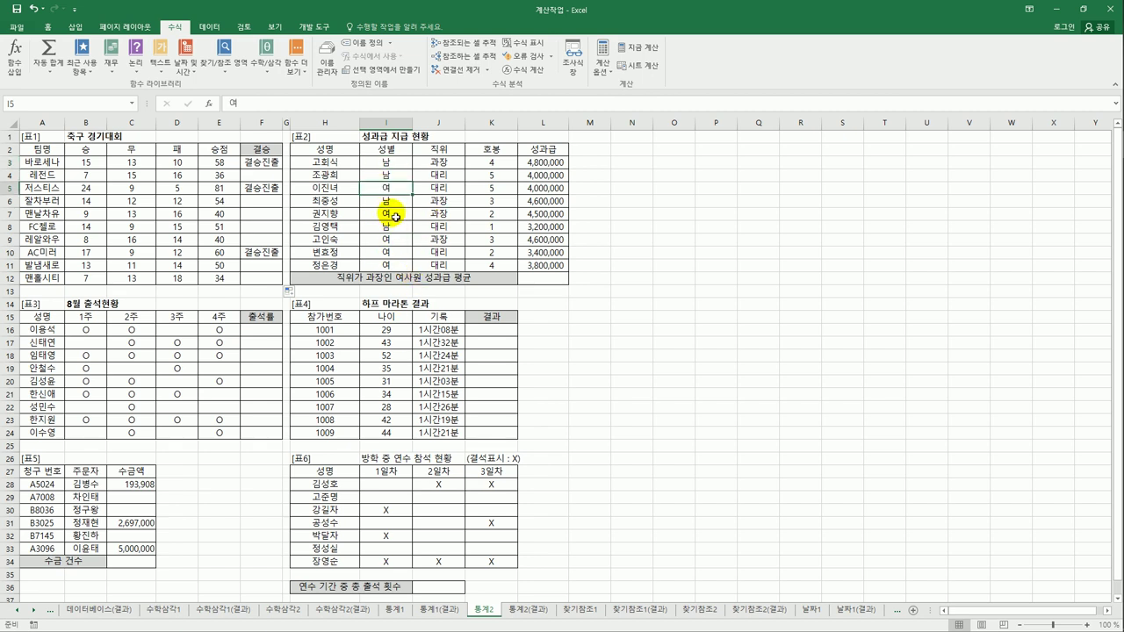
pyautogui.moveTo(385, 214); pyautogui.dragTo(428, 239)
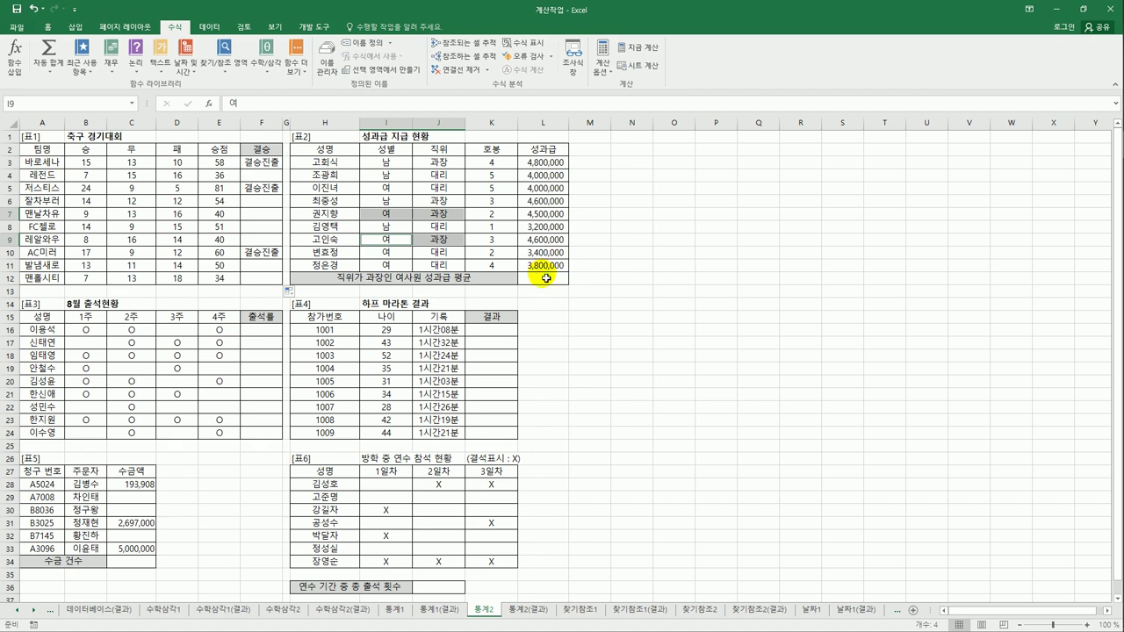
# Start an AVERAGEIFS formula in L12 averaging L3:L11, with I3:I11 matching "여" as the first condition
pyautogui.click(545, 280)
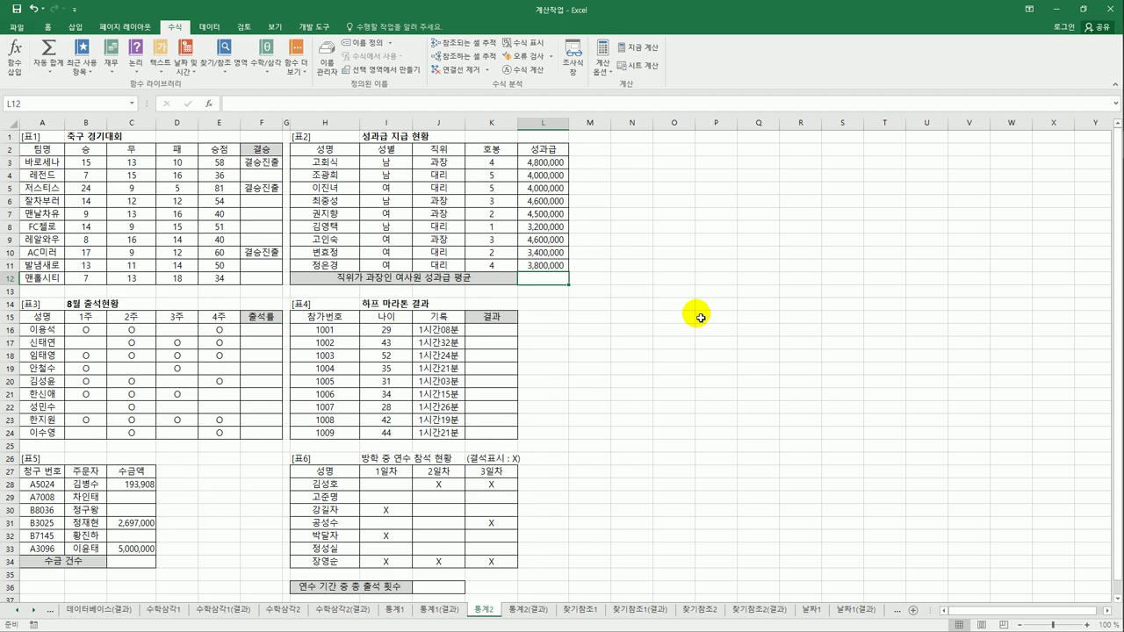
pyautogui.write('=')
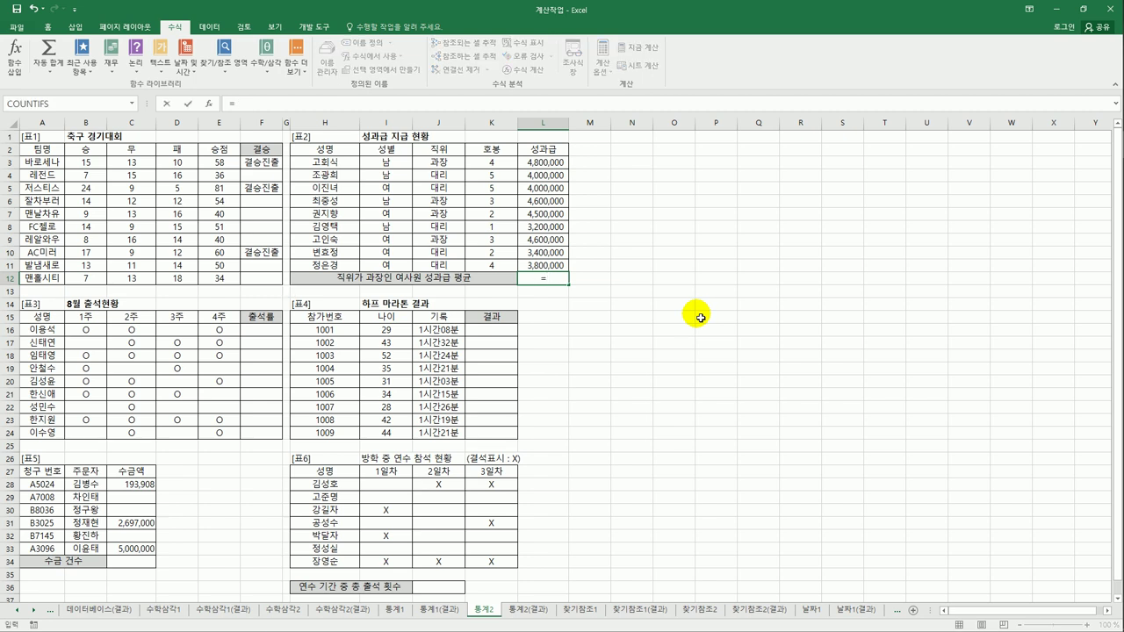
pyautogui.write('av')
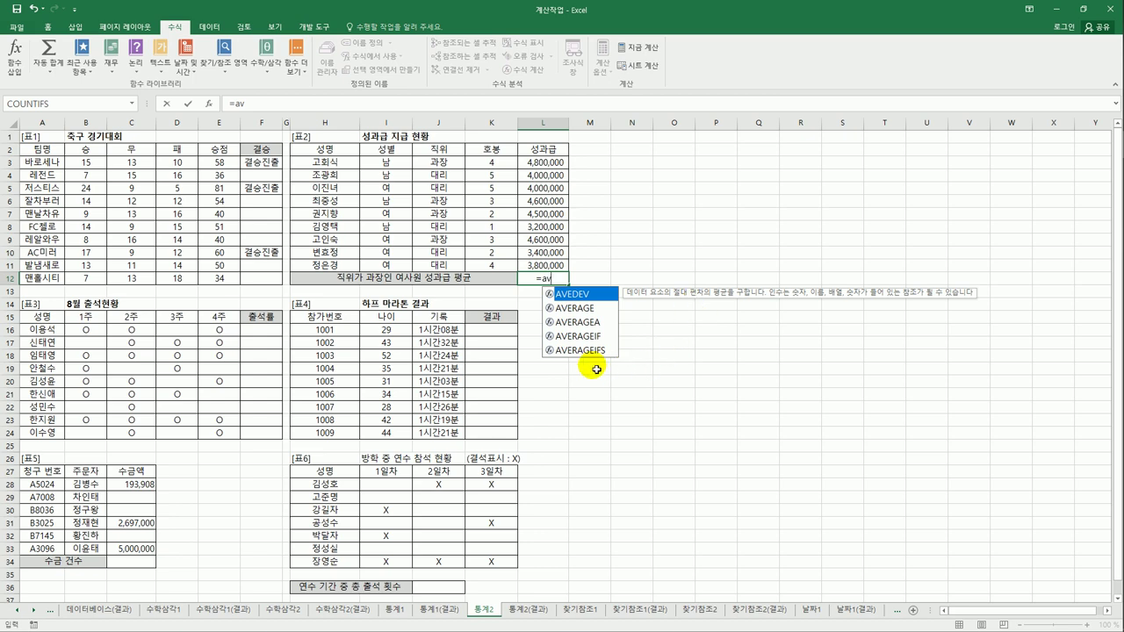
pyautogui.doubleClick(578, 349)
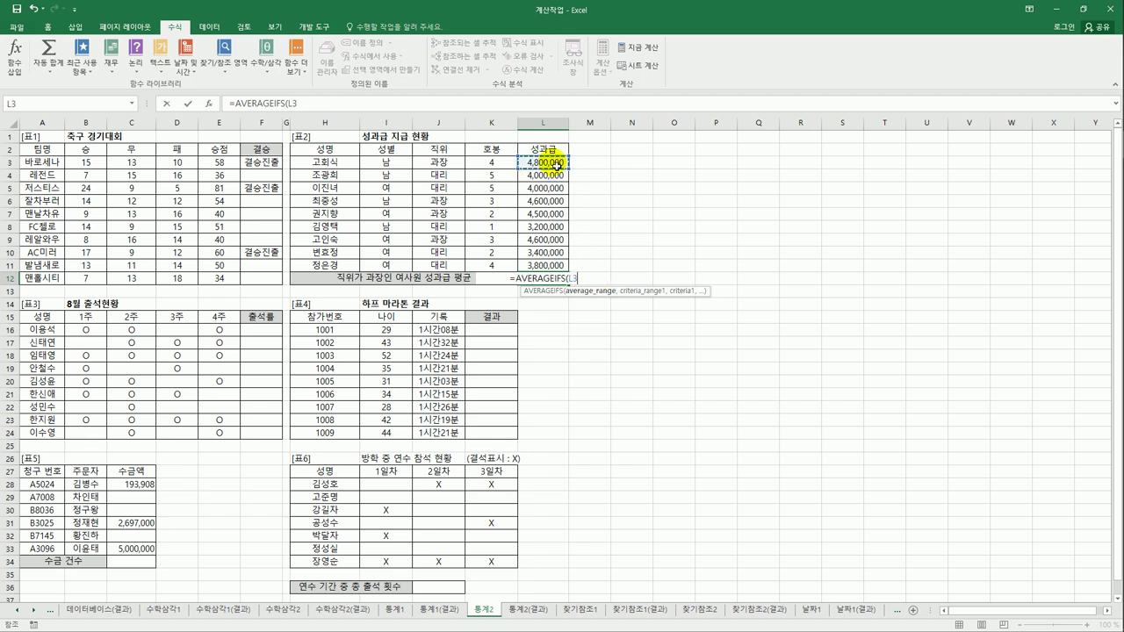
pyautogui.moveTo(557, 161); pyautogui.dragTo(560, 263)
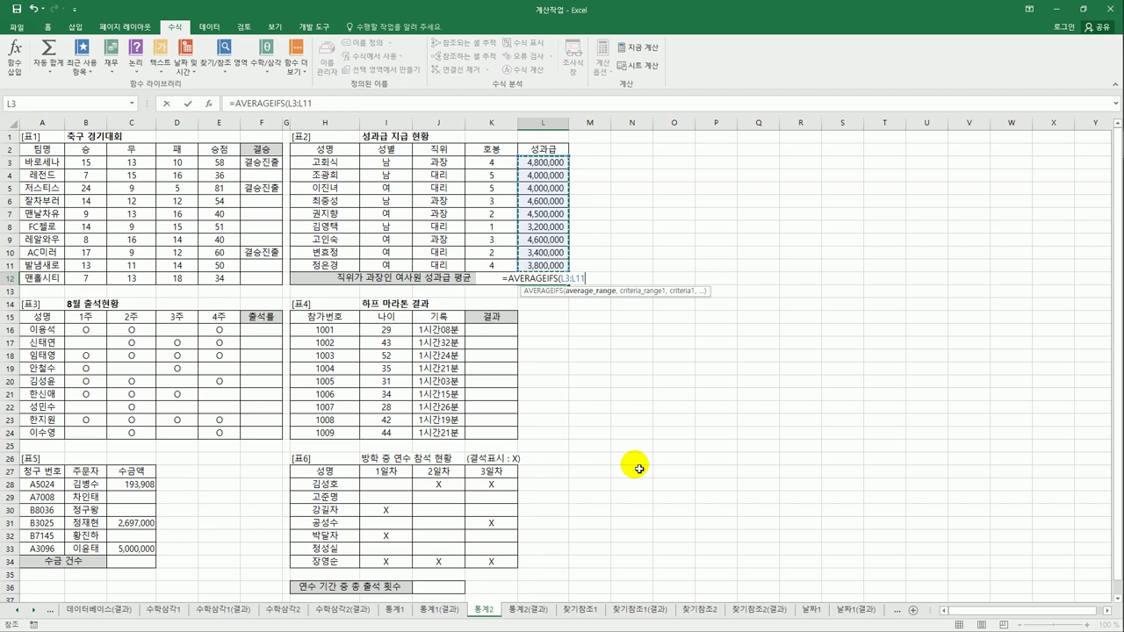
pyautogui.write(',')
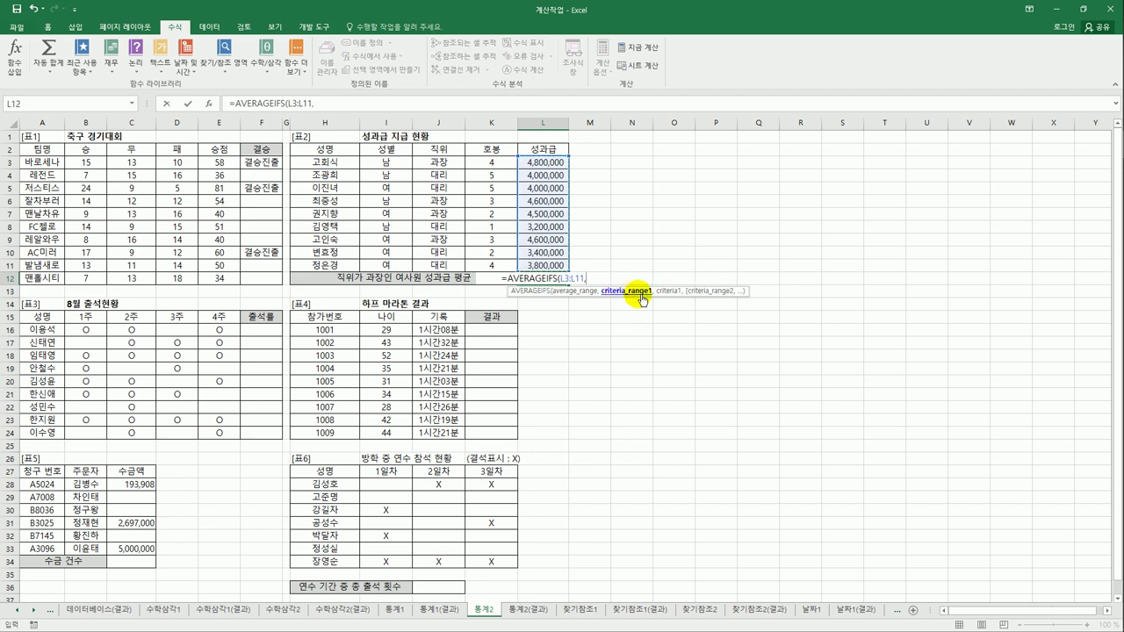
pyautogui.moveTo(386, 163); pyautogui.dragTo(390, 273)
pyautogui.write(',')
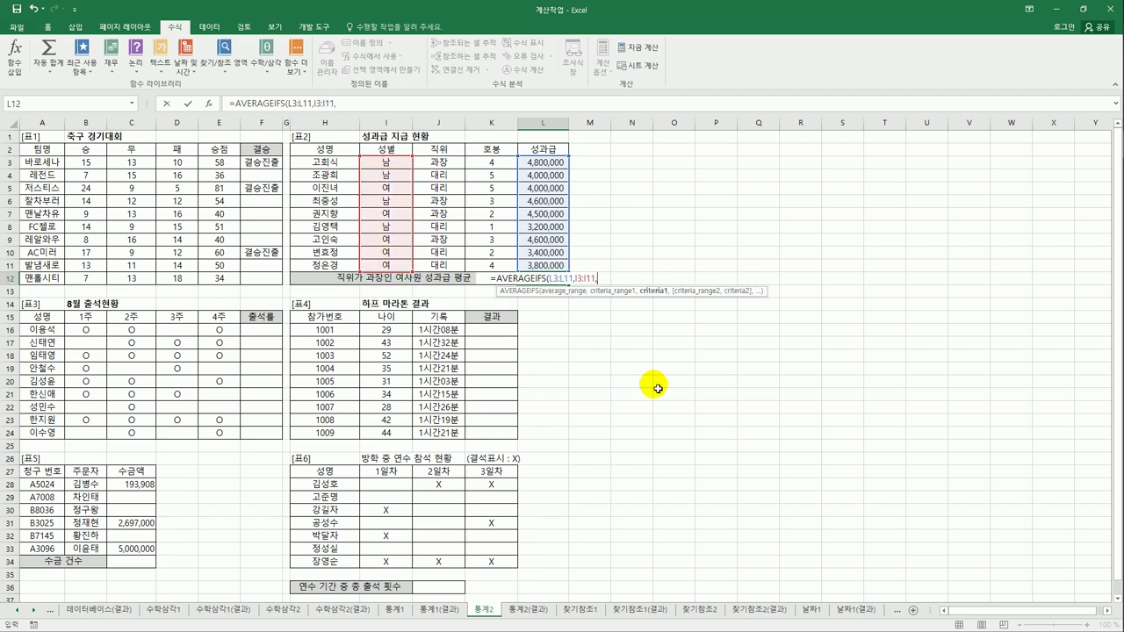
pyautogui.write('"')
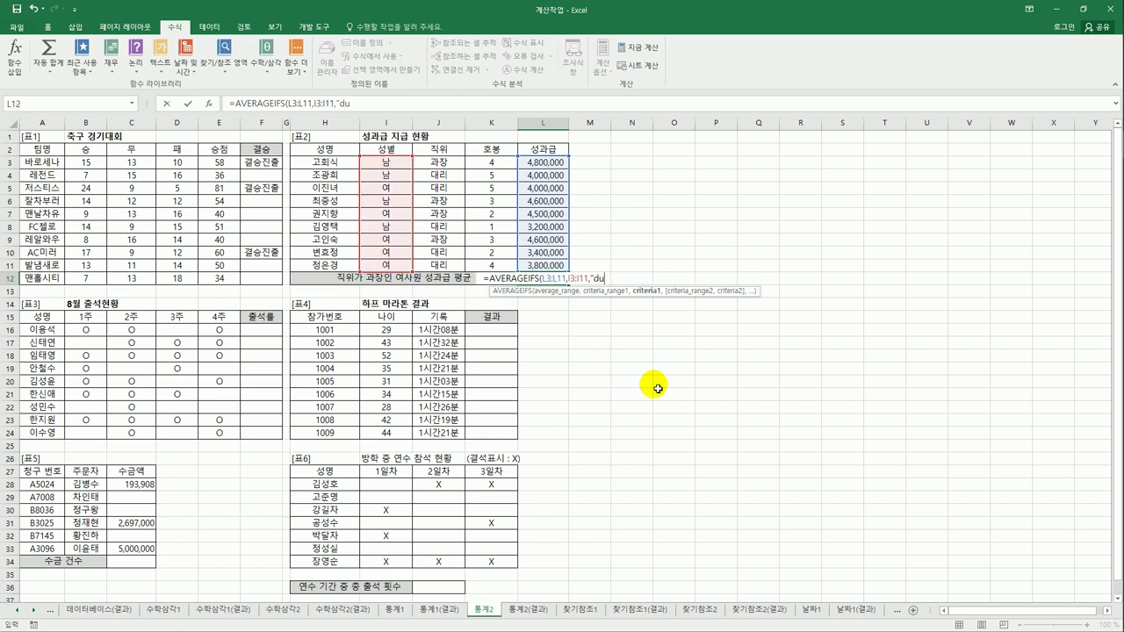
pyautogui.write('여",')
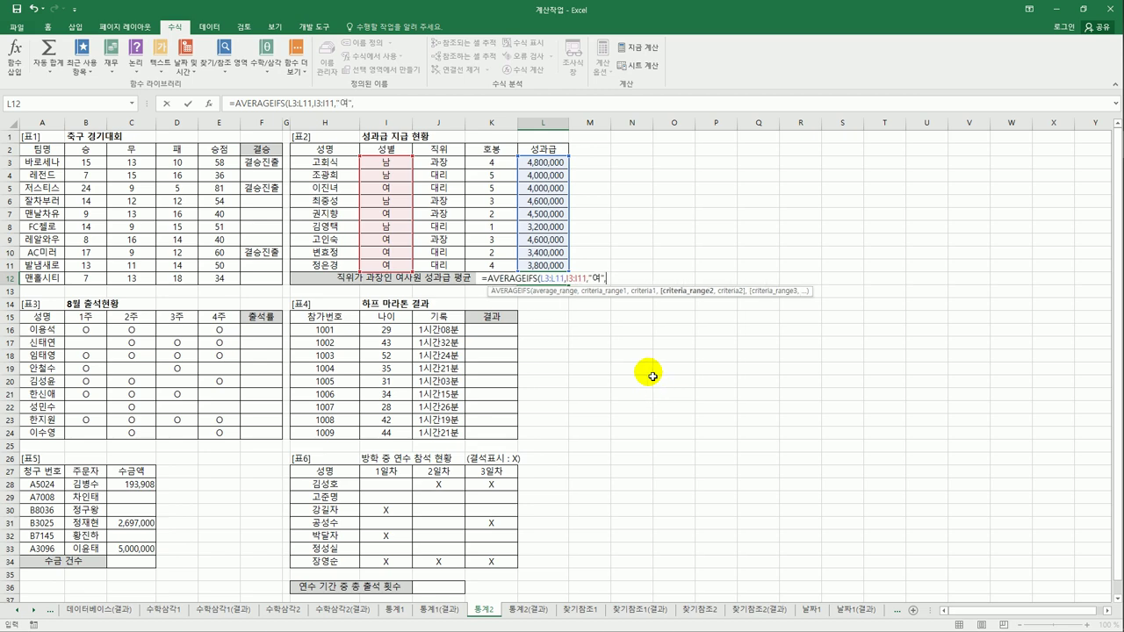
# Complete L12's AVERAGEIFS formula with the second condition J3:J11,"과장", and review its arguments
pyautogui.moveTo(447, 168); pyautogui.dragTo(443, 263)
pyautogui.write(',')
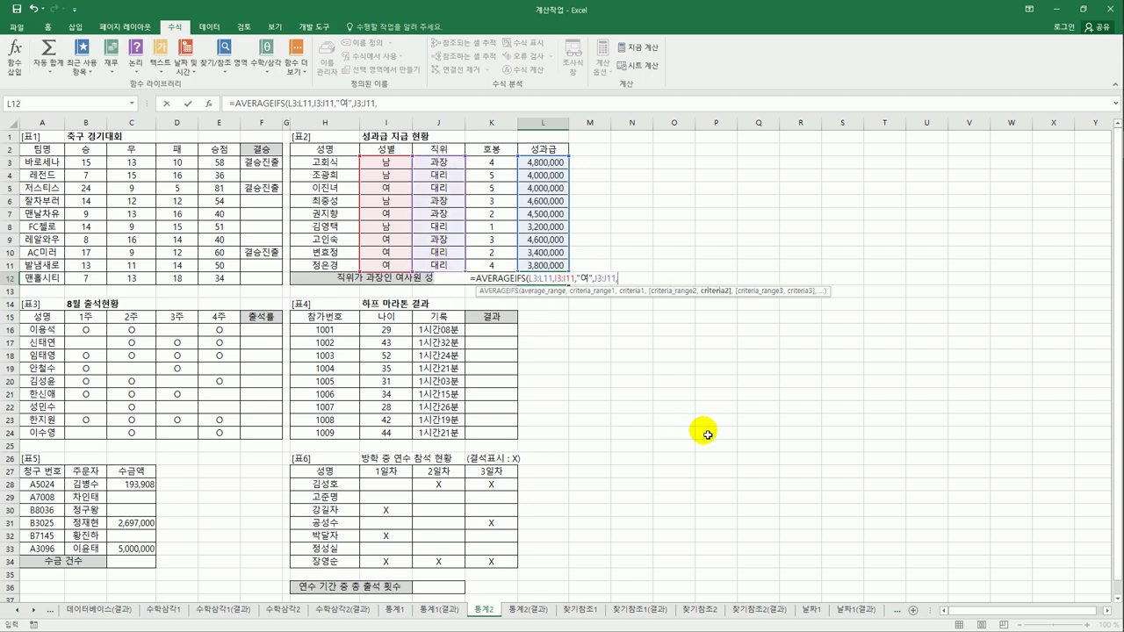
pyautogui.write('"과')
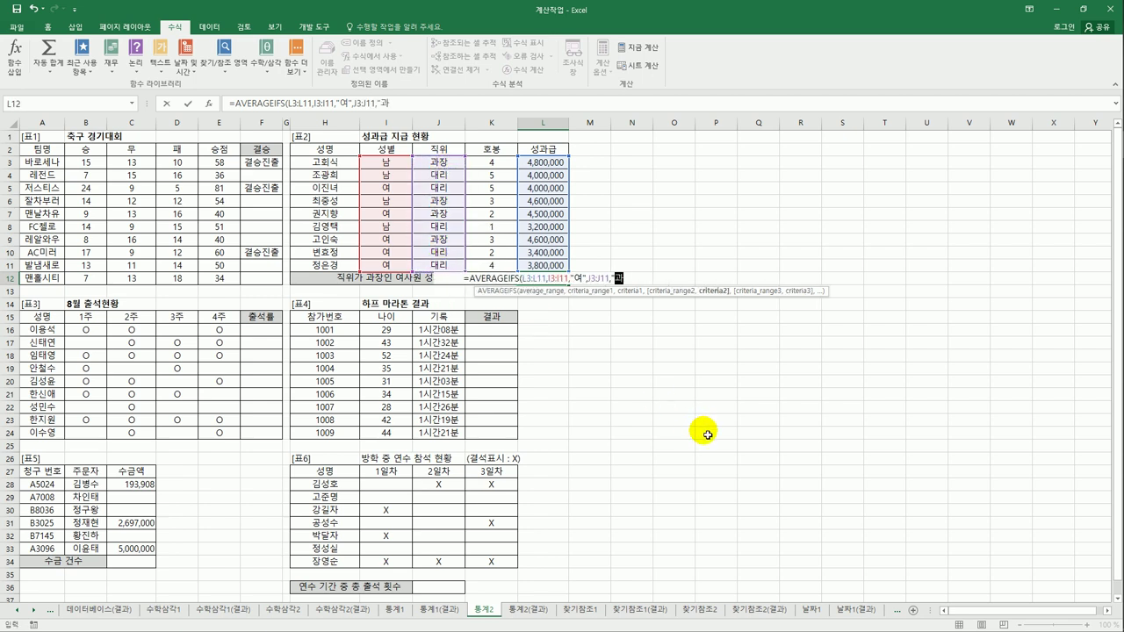
pyautogui.write('장"')
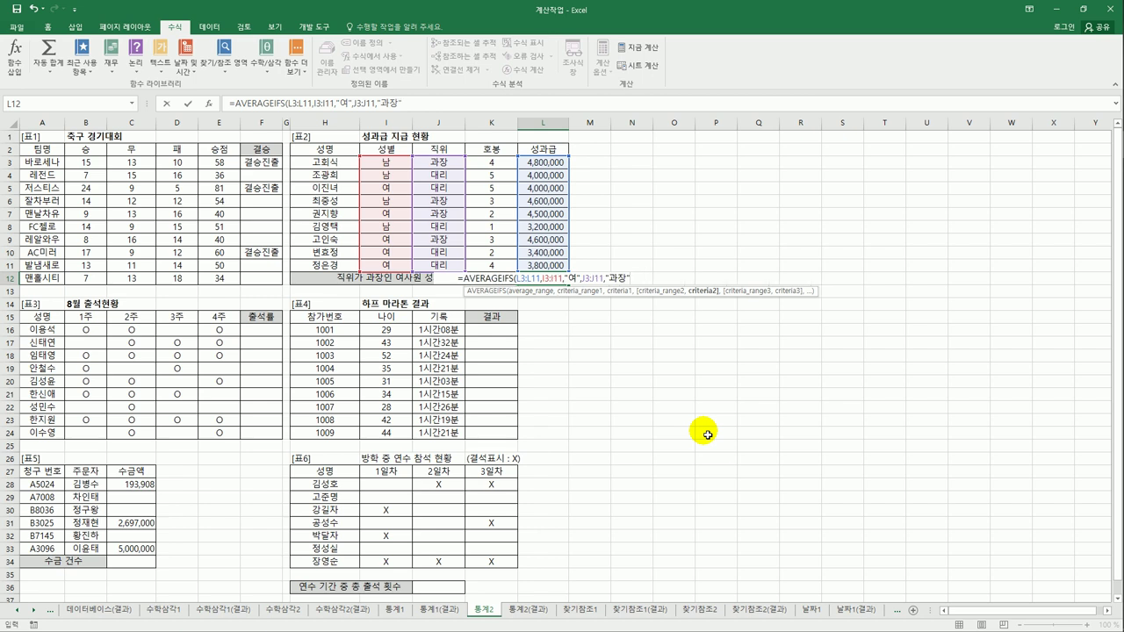
pyautogui.write(')')
pyautogui.press('Return')
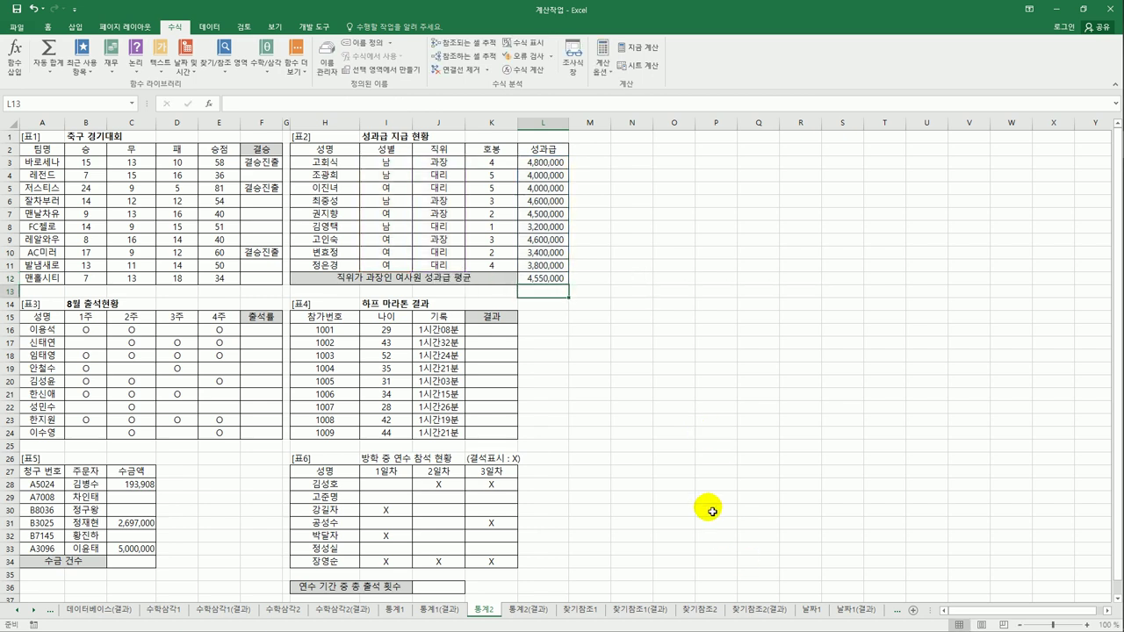
pyautogui.click(540, 277)
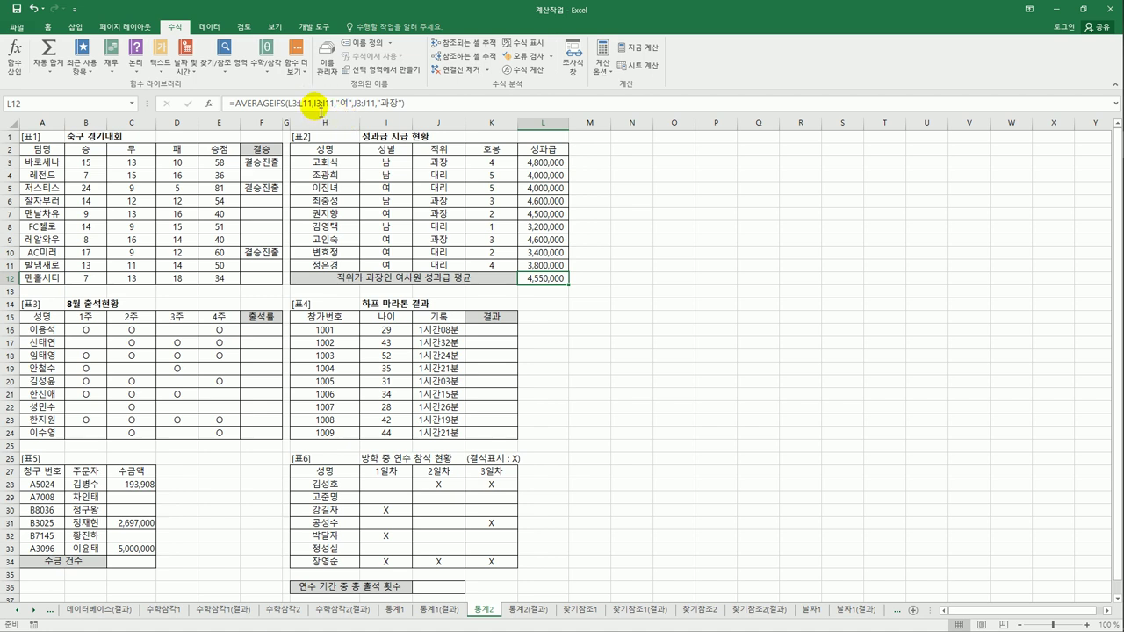
pyautogui.click(309, 105)
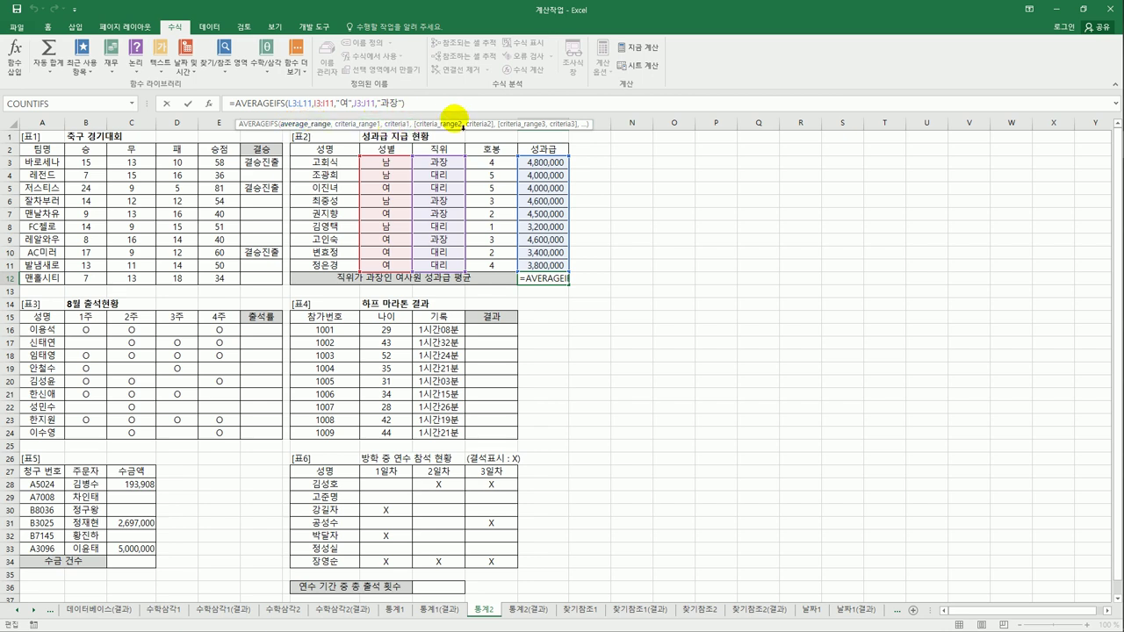
pyautogui.click(422, 107)
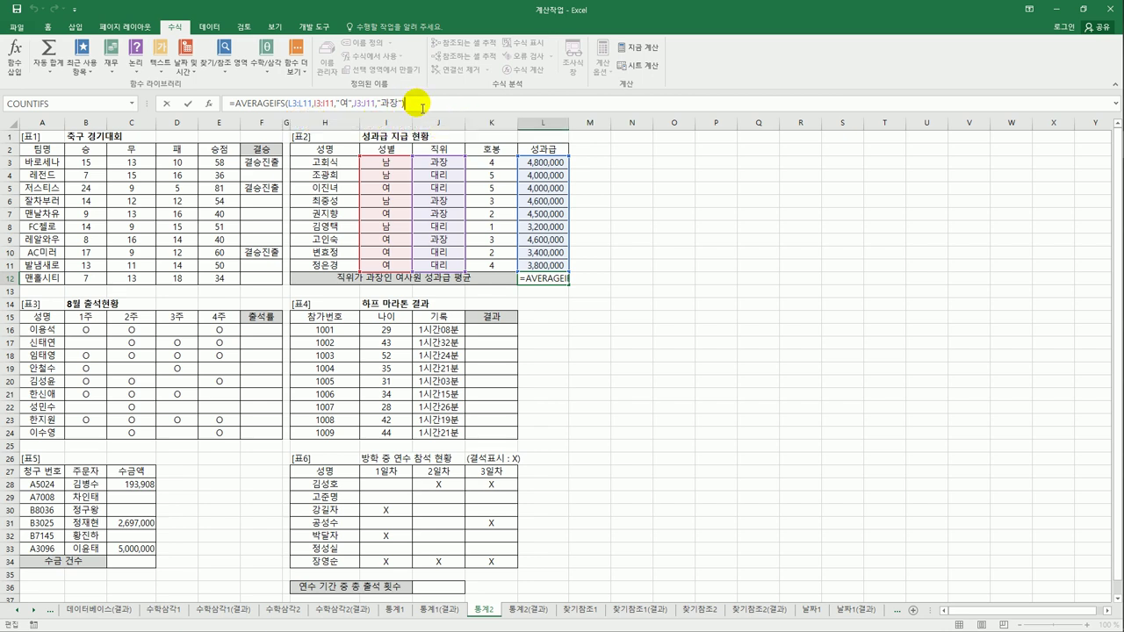
pyautogui.press('Return')
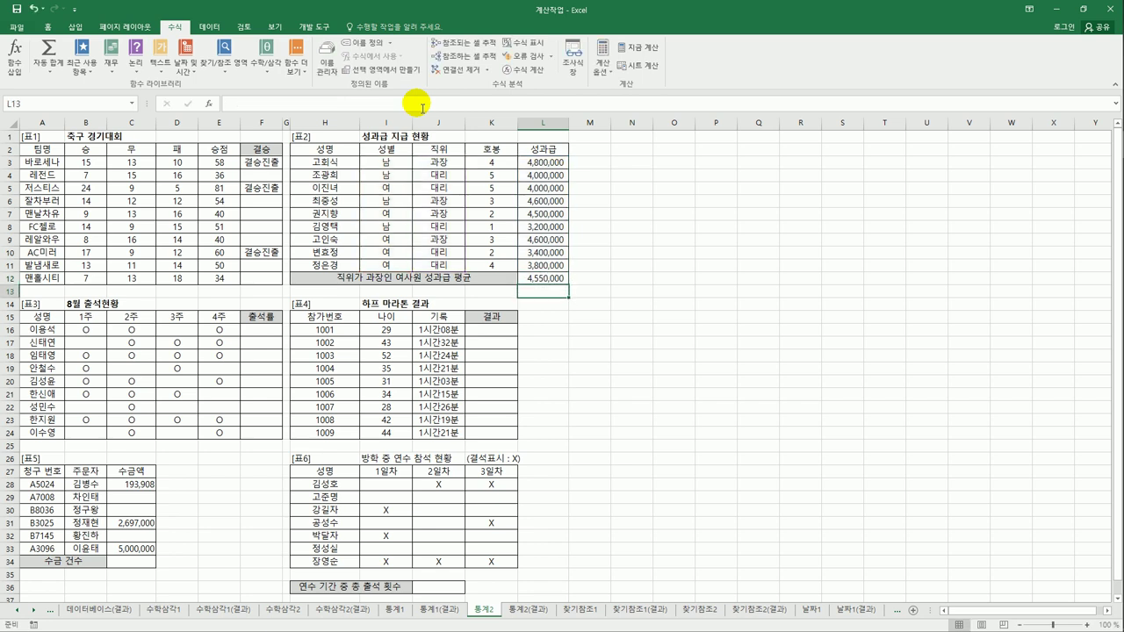
# Wrap L12's AVERAGEIFS formula in ROUND with -4 as the number of digits
pyautogui.click(546, 279)
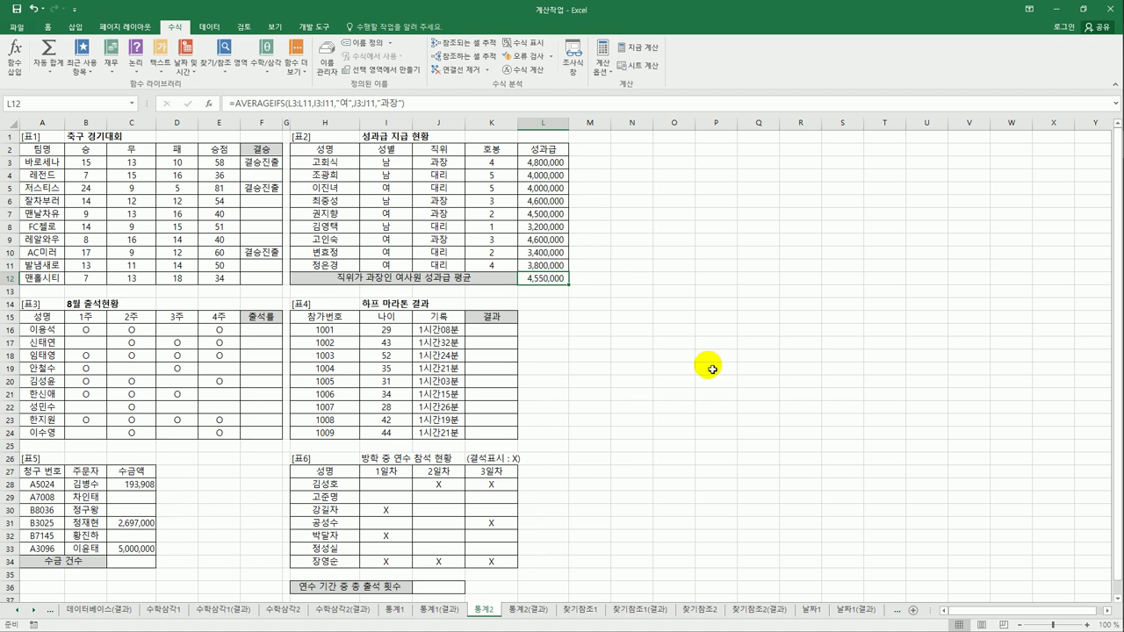
pyautogui.click(239, 104)
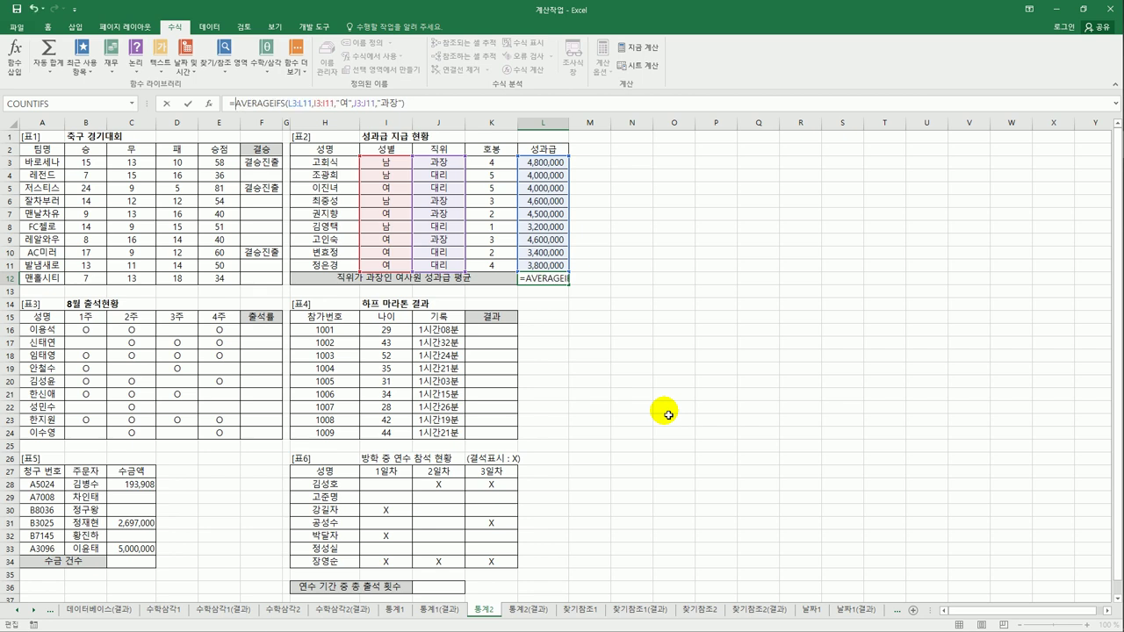
pyautogui.write('rou')
pyautogui.press('Tab')
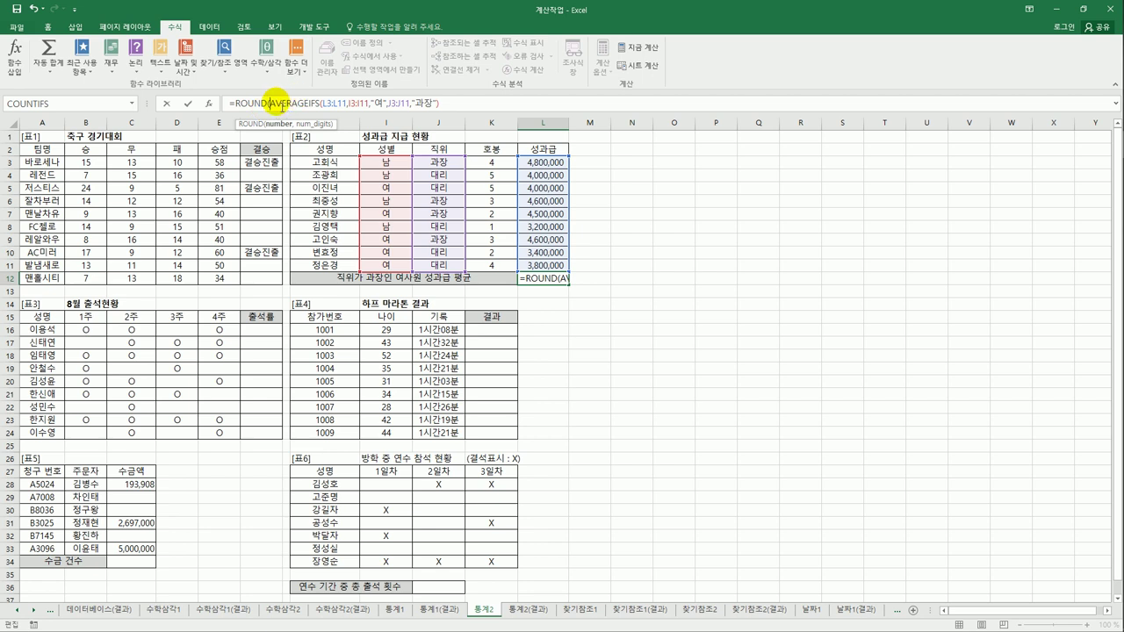
pyautogui.click(442, 103)
pyautogui.write(',')
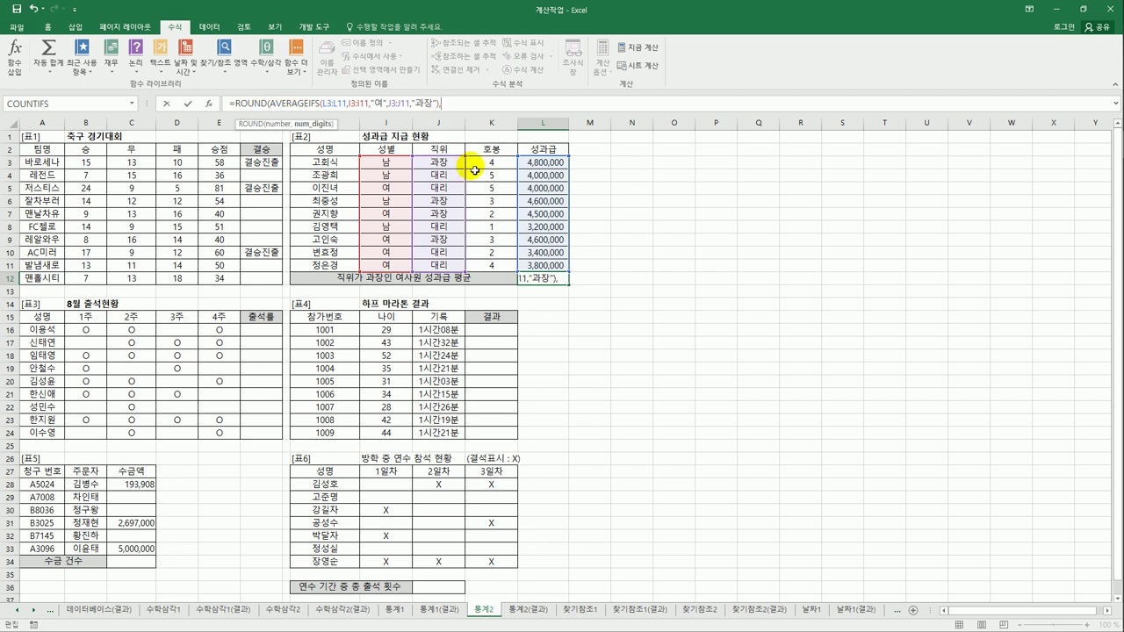
pyautogui.write('-4)')
pyautogui.press('Return')
pyautogui.press('Up')
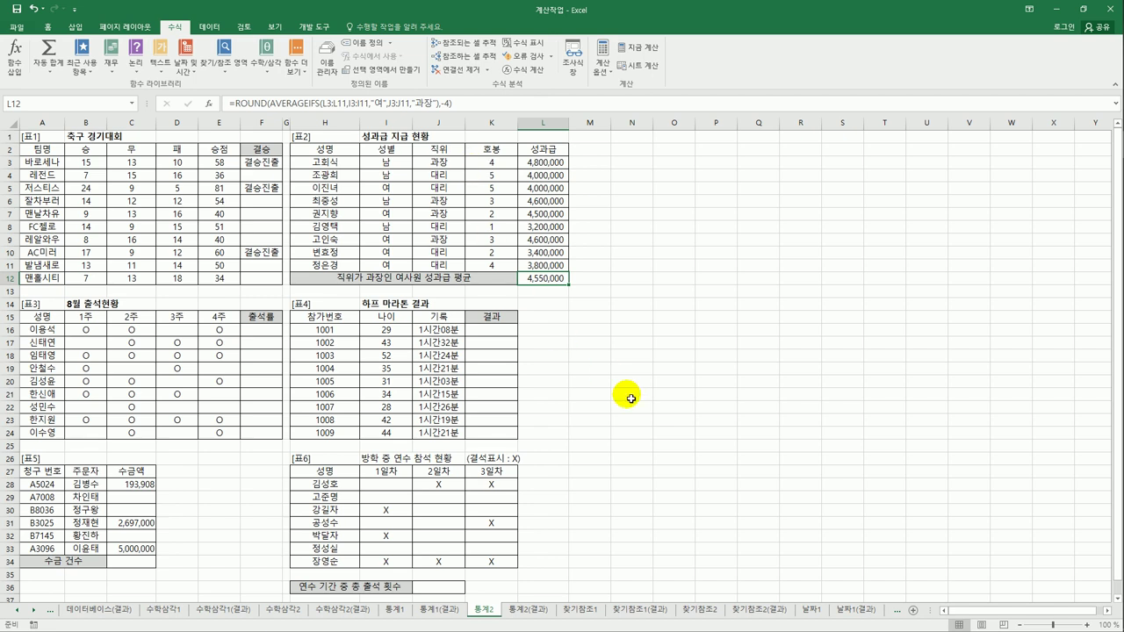
# Check the attendance marks in 표3's first row and enter =COUNT(B16:E16) in F16 of the 출석률 column
pyautogui.click(270, 335)
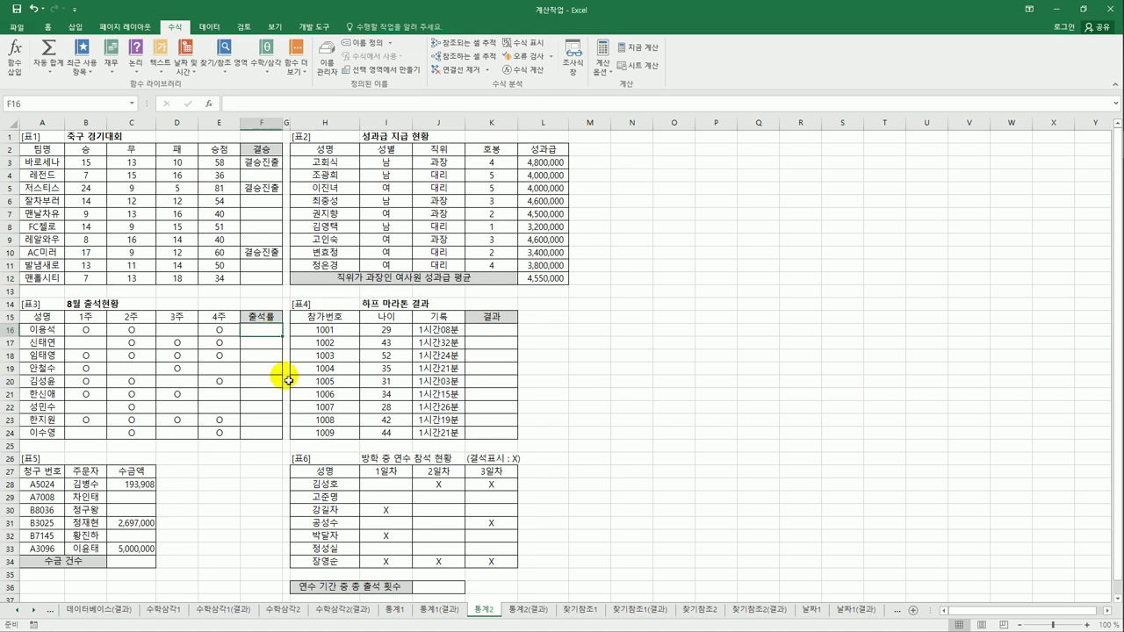
pyautogui.click(93, 328)
pyautogui.click(119, 331)
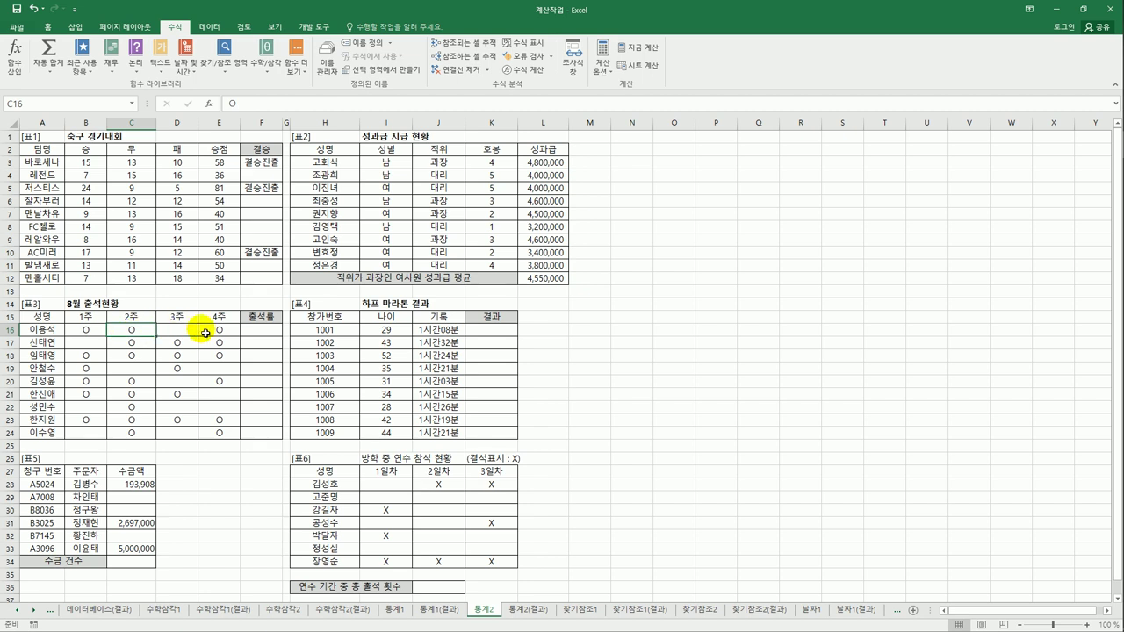
pyautogui.click(250, 332)
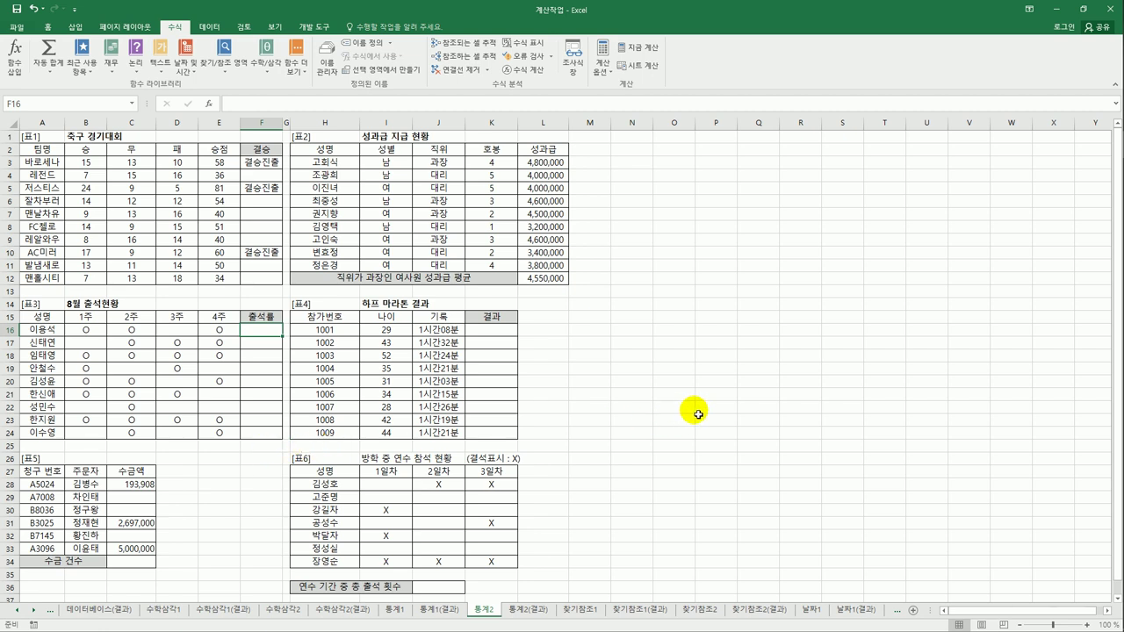
pyautogui.write('=')
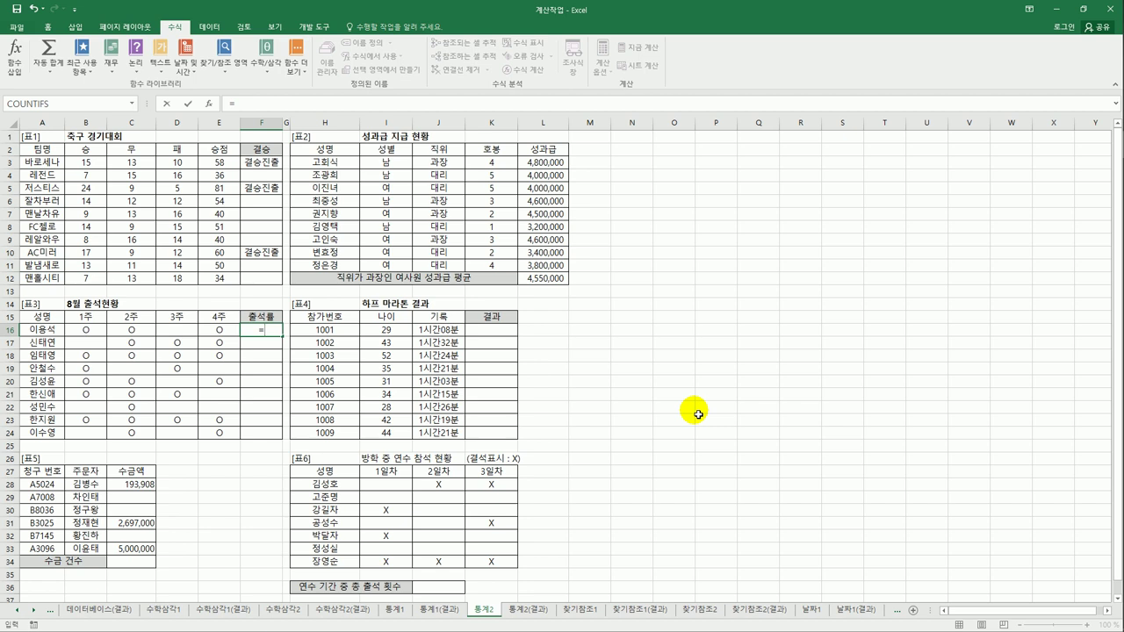
pyautogui.write('count')
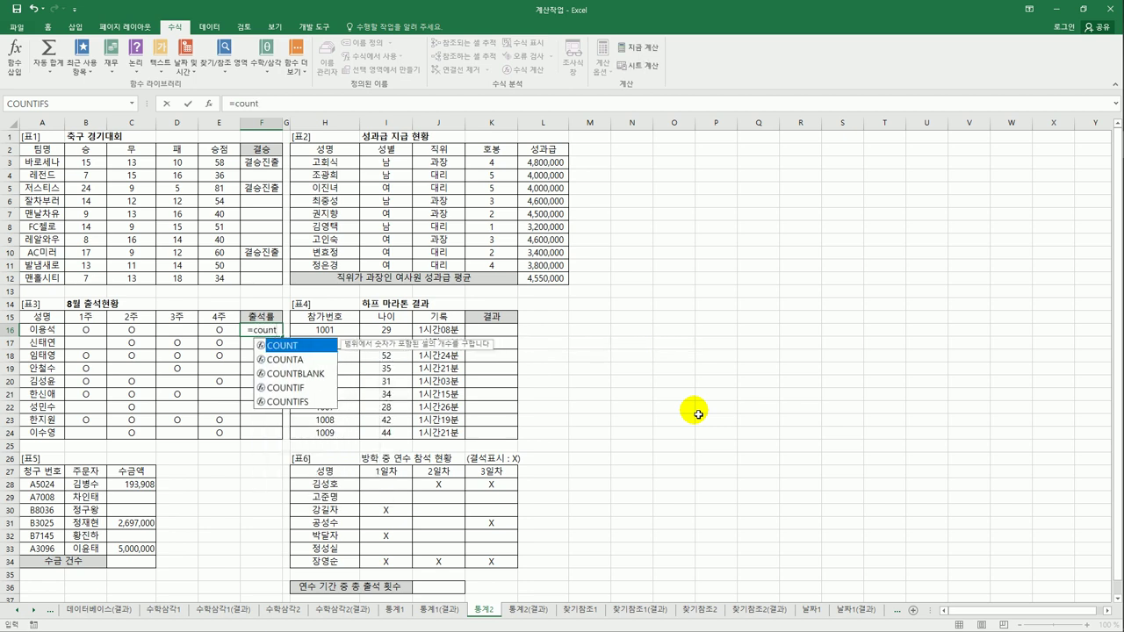
pyautogui.press('Tab')
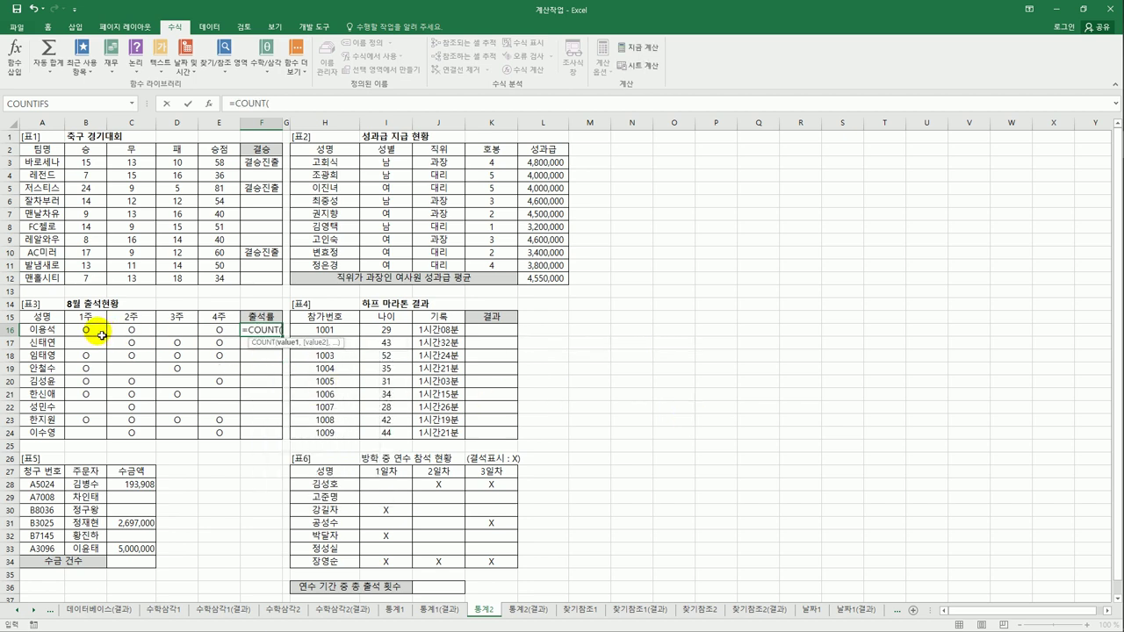
pyautogui.moveTo(102, 336); pyautogui.dragTo(224, 336)
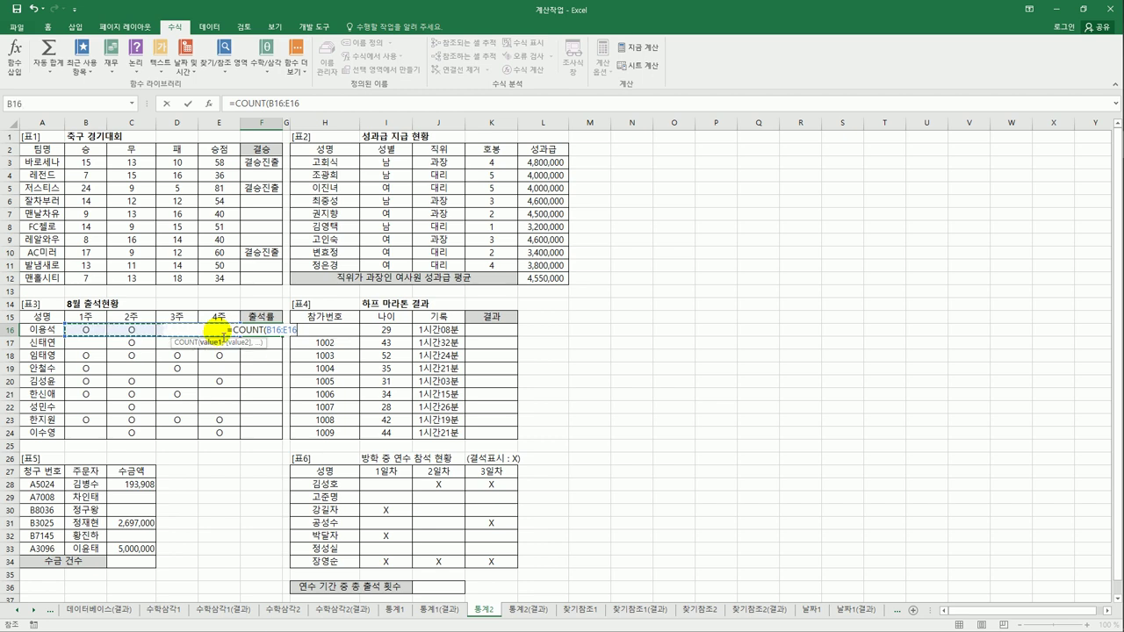
pyautogui.press('Return')
pyautogui.click(263, 332)
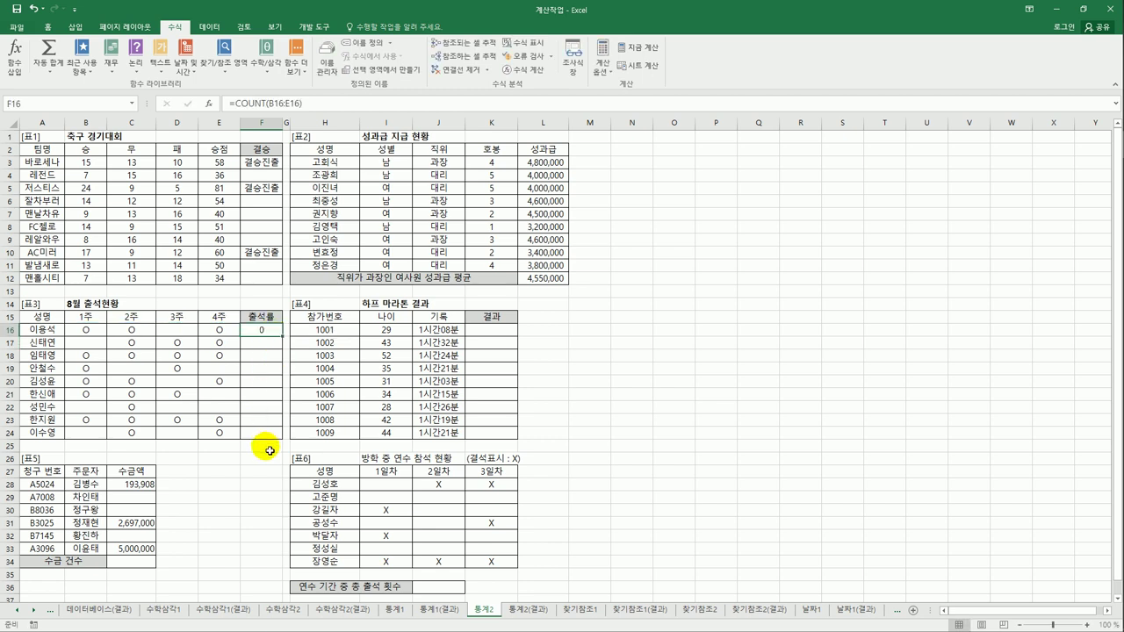
# Change F16's function to COUNTA, giving =COUNTA(B16:E16), and fill it down the 출석률 column to F24
pyautogui.click(262, 102)
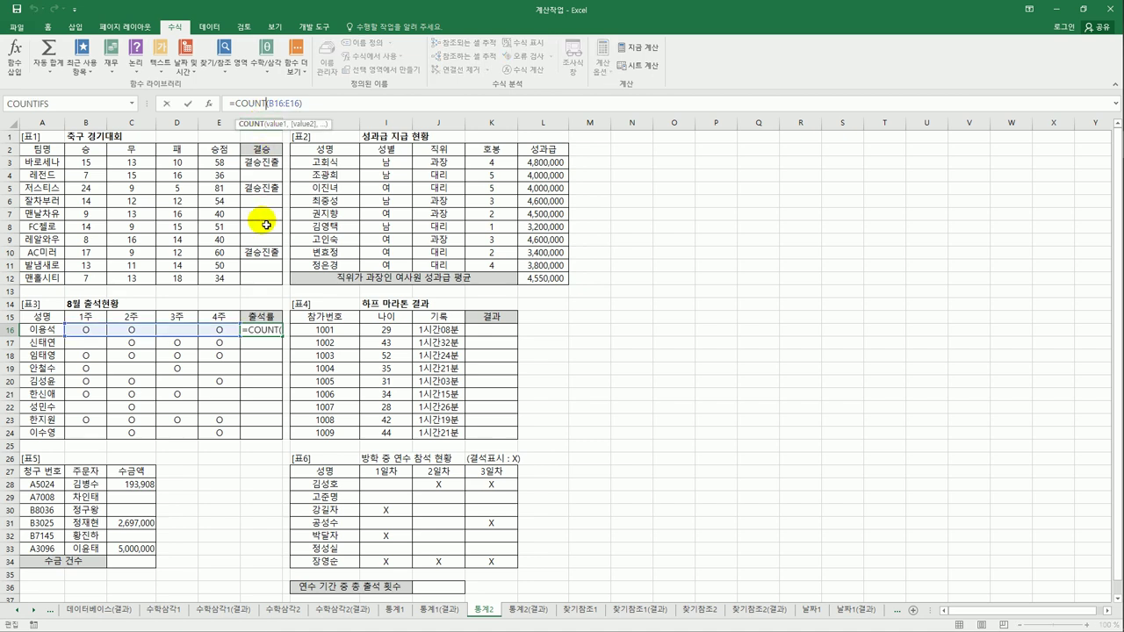
pyautogui.write('a')
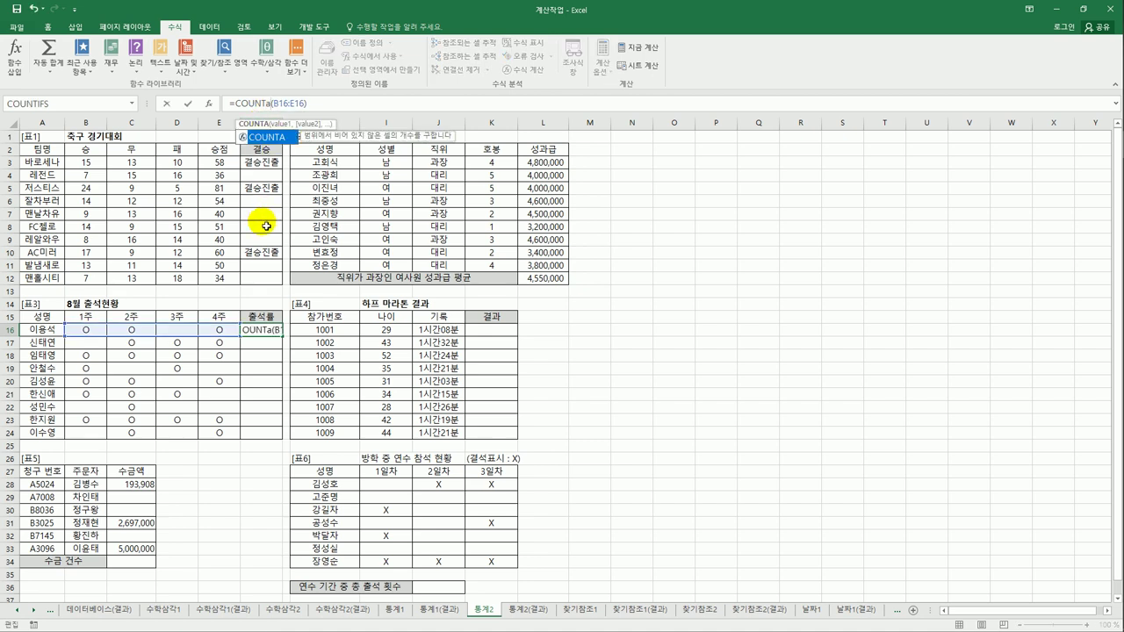
pyautogui.press('Return')
pyautogui.click(268, 330)
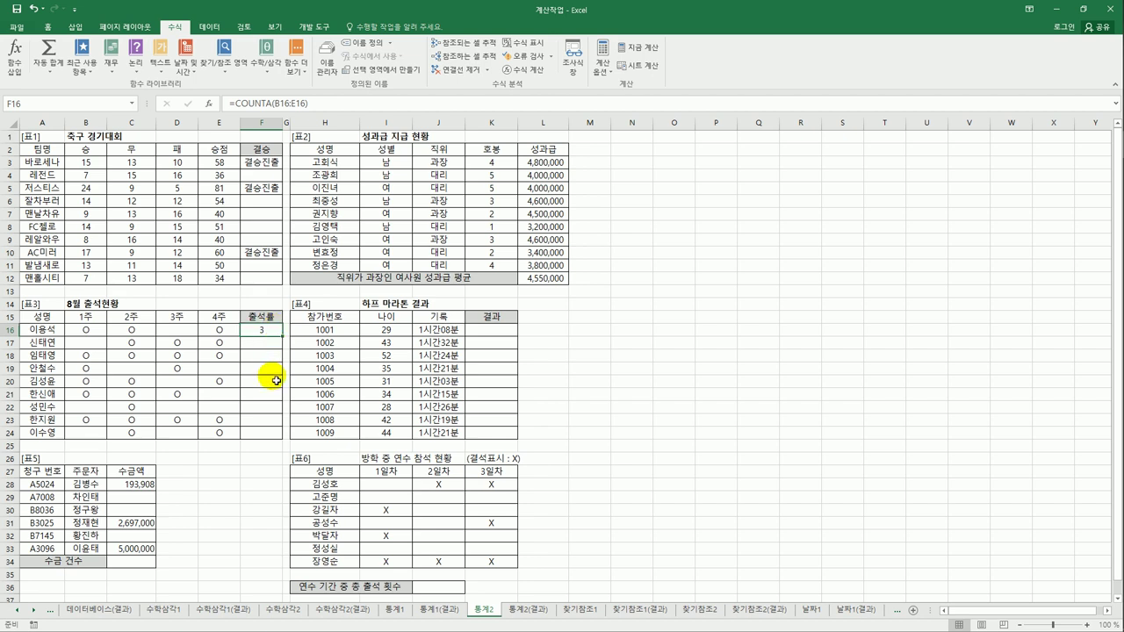
pyautogui.moveTo(282, 336); pyautogui.dragTo(279, 445)
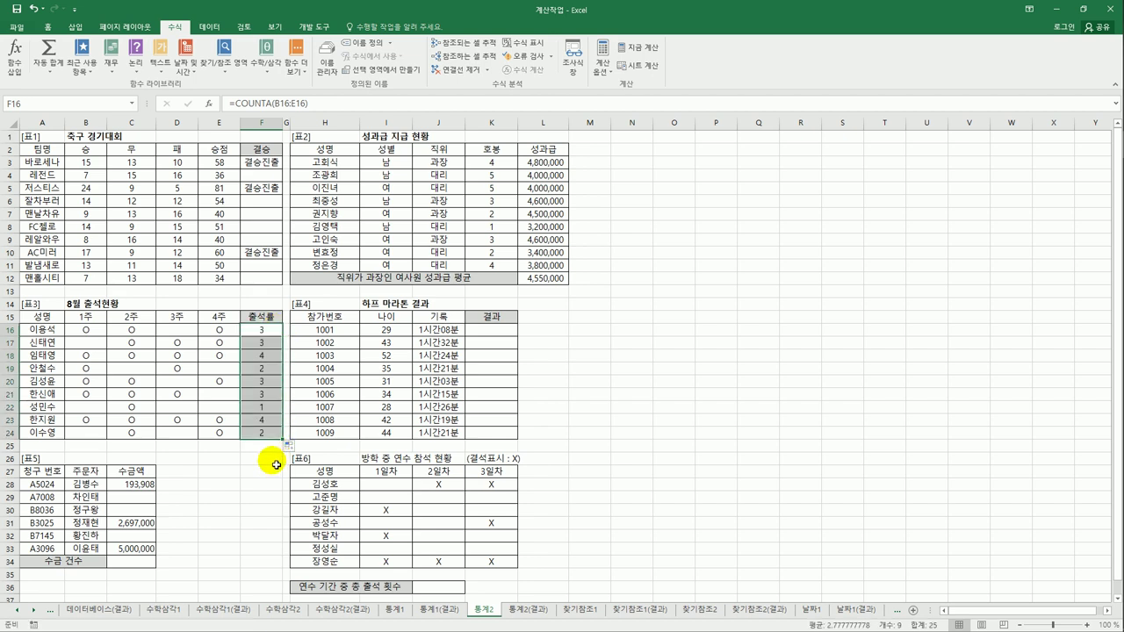
pyautogui.click(262, 331)
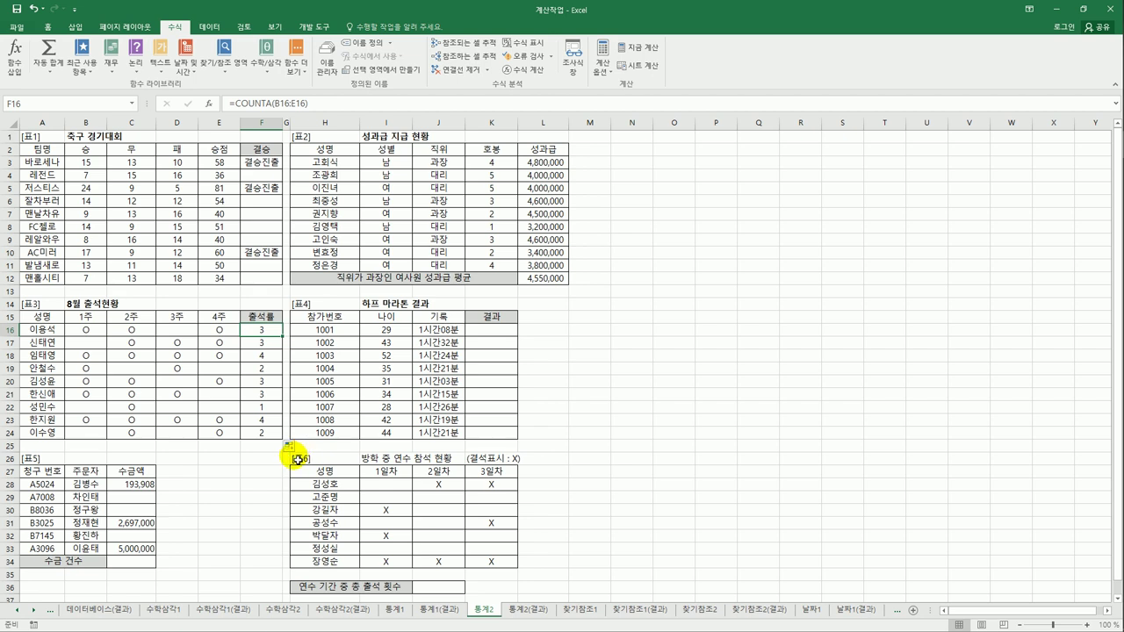
# Wrap F16's COUNTA formula in CHOOSE as the index number and enter "25%" as the first value
pyautogui.click(233, 104)
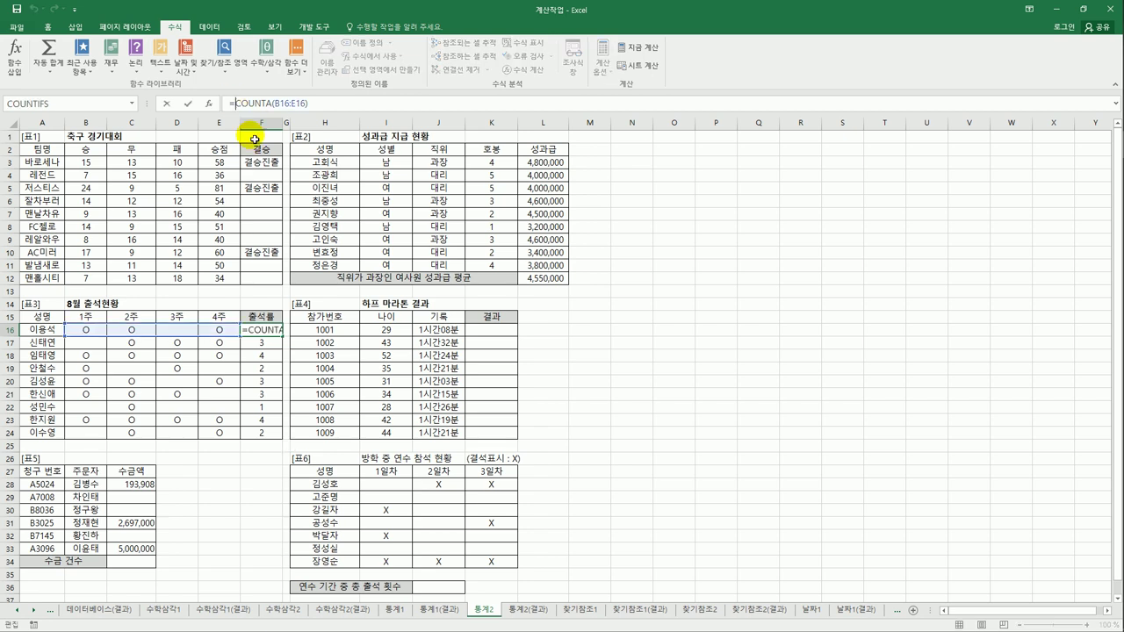
pyautogui.write('ch')
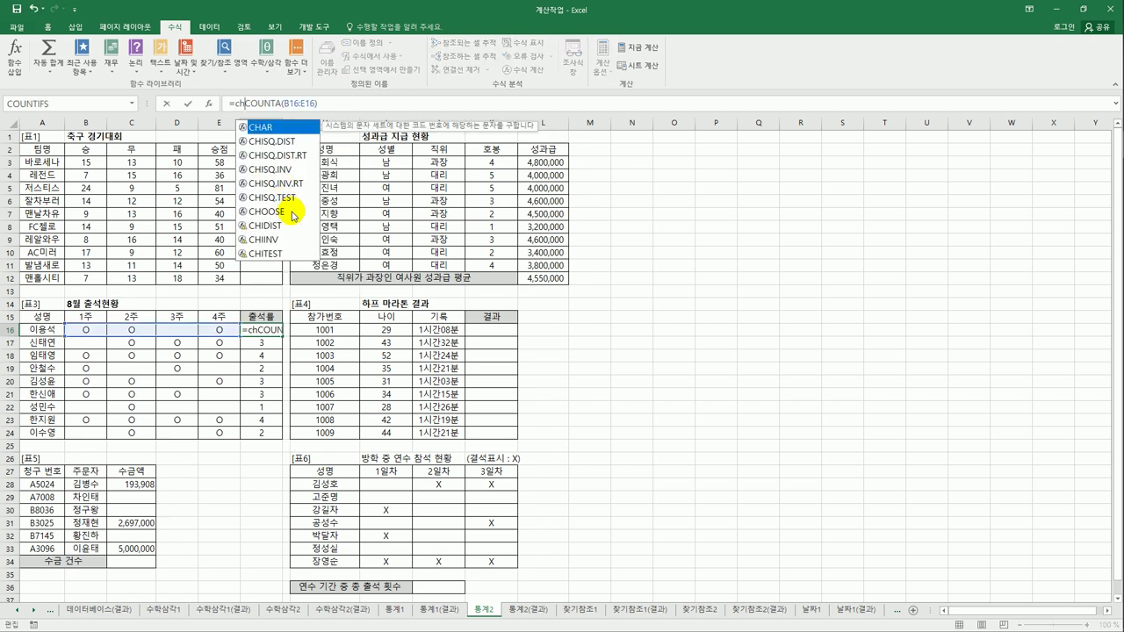
pyautogui.doubleClick(279, 211)
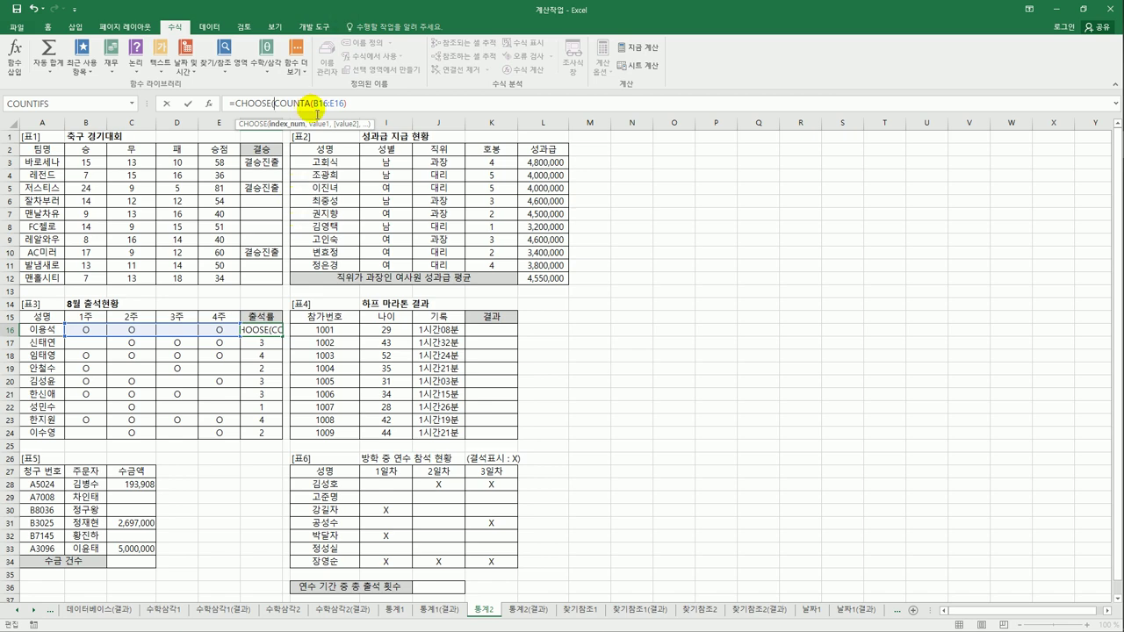
pyautogui.click(363, 106)
pyautogui.write(',')
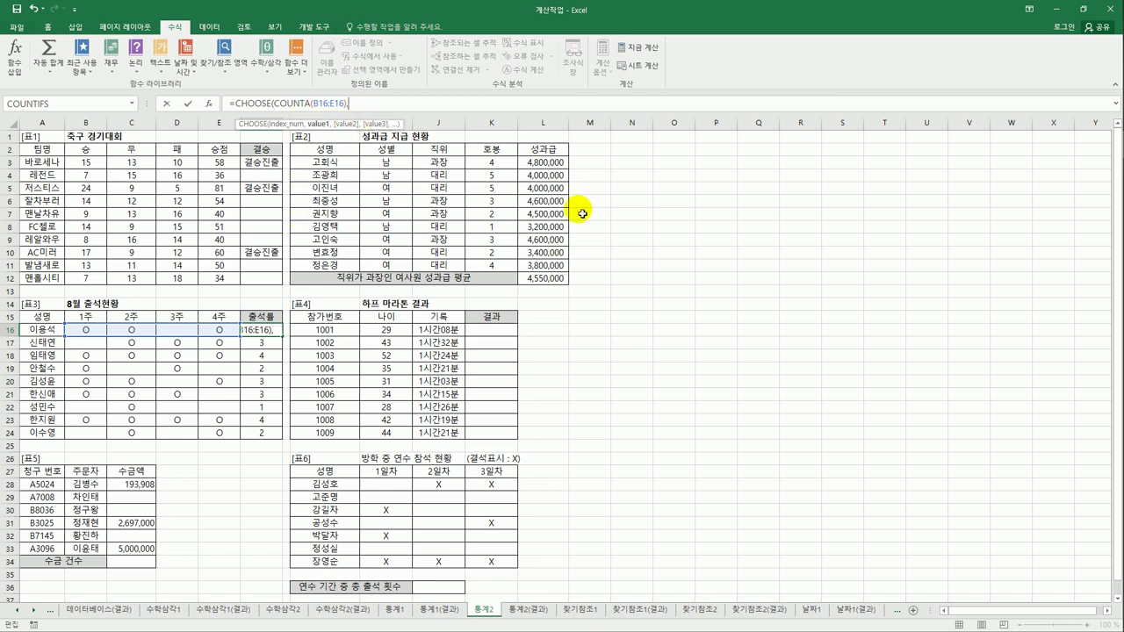
pyautogui.write('"25%",')
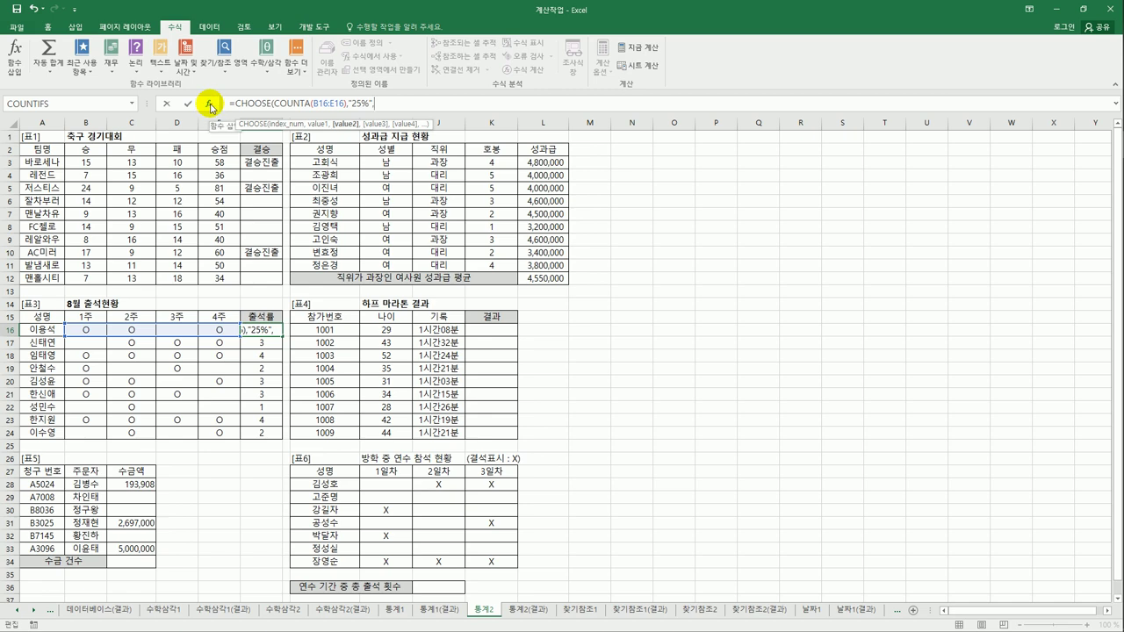
# Open the function arguments for F16's CHOOSE formula and set Value2 to the text "50%", including the quotation marks
pyautogui.click(210, 106)
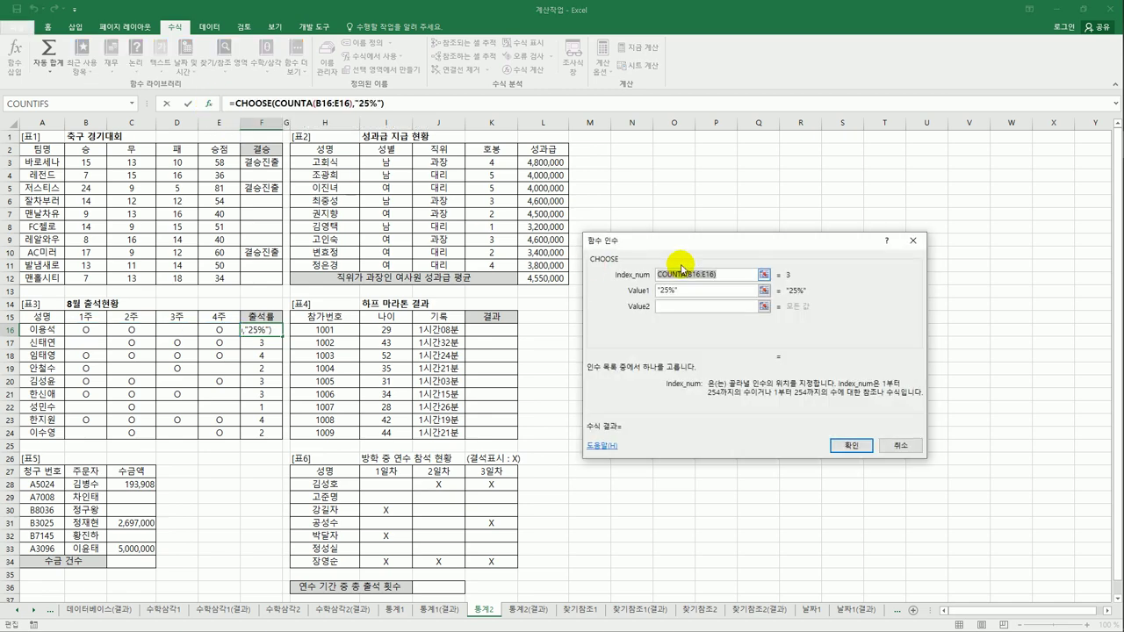
pyautogui.moveTo(678, 246); pyautogui.dragTo(520, 191)
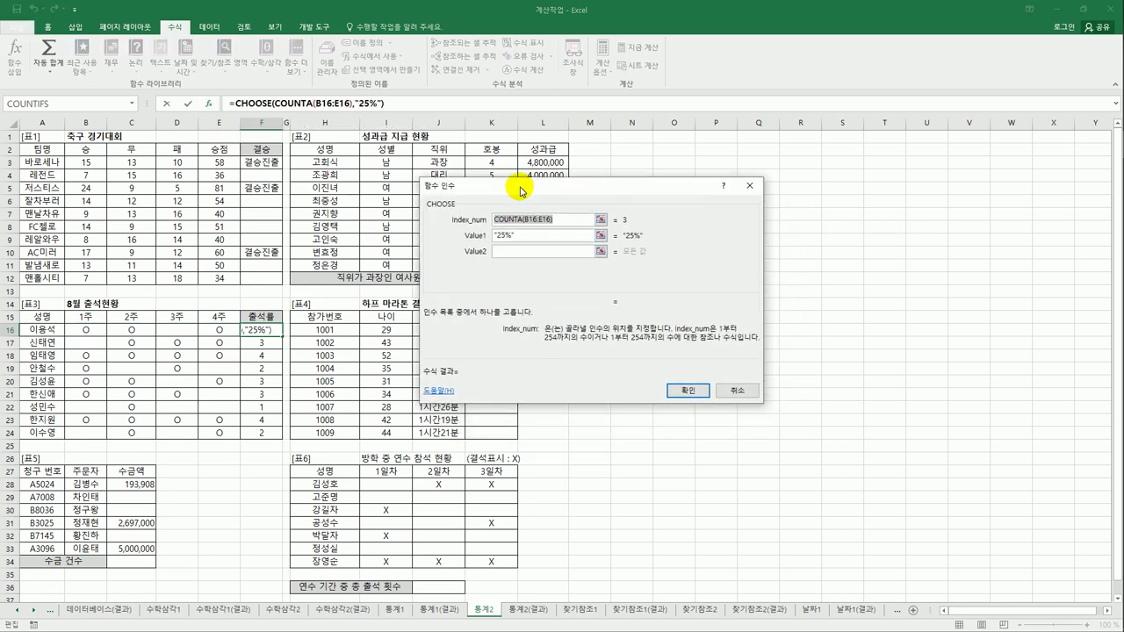
pyautogui.click(503, 251)
pyautogui.write('50%')
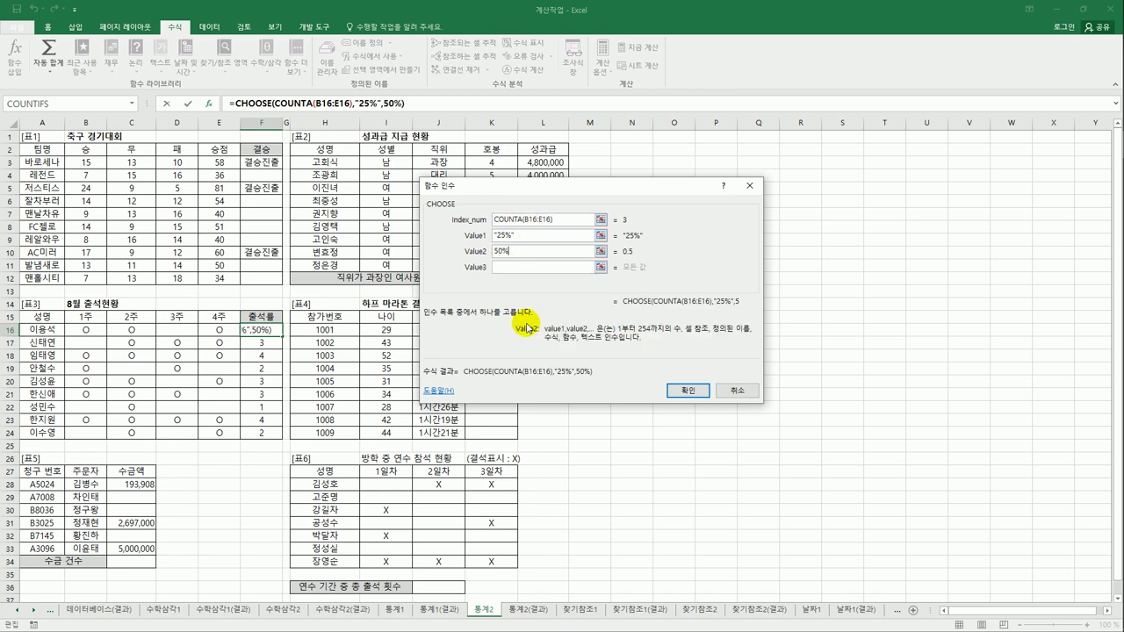
pyautogui.press('Tab')
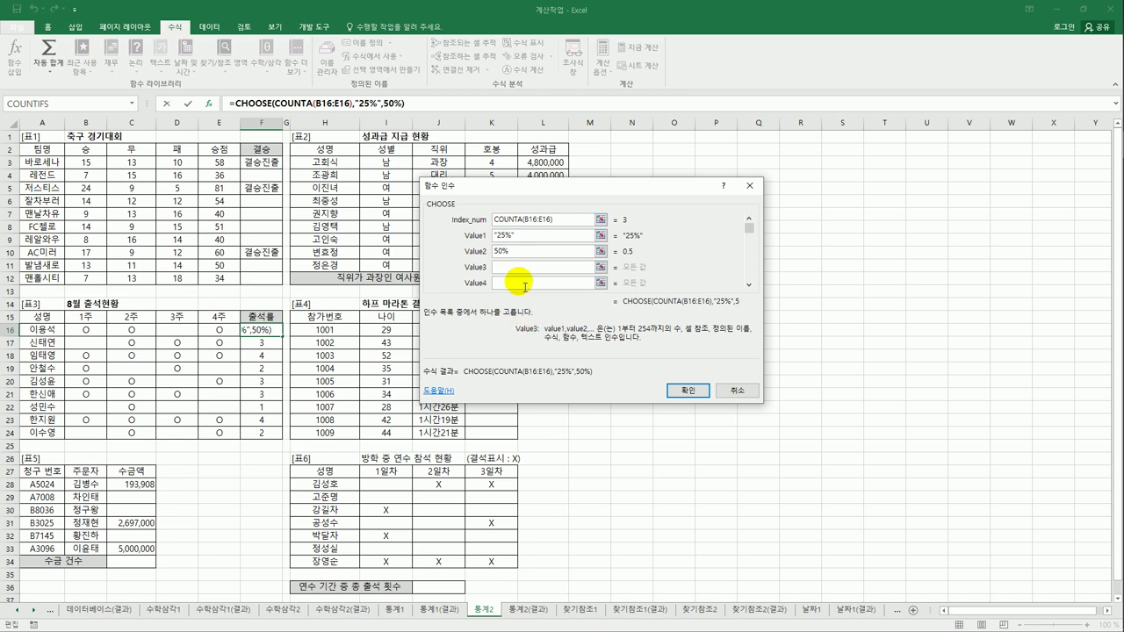
pyautogui.click(519, 253)
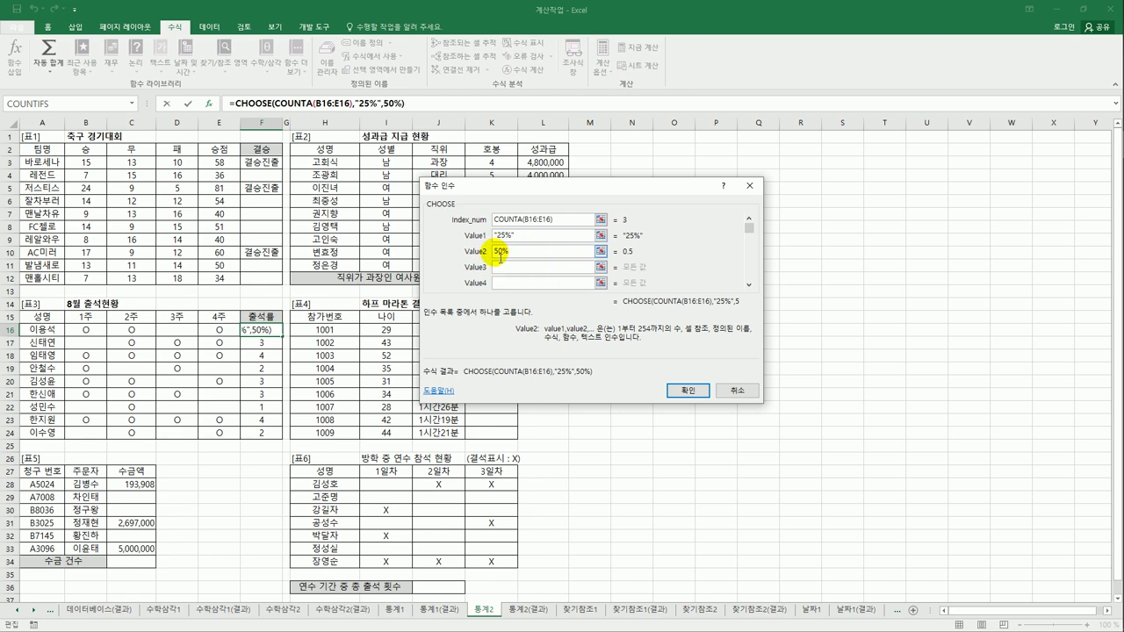
pyautogui.write('"')
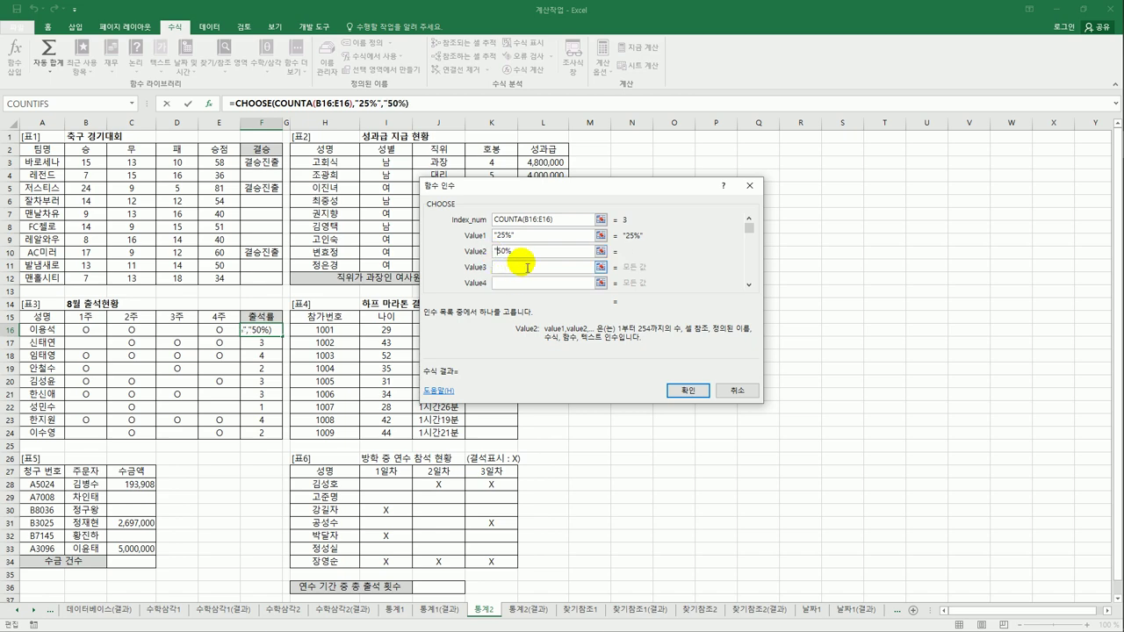
pyautogui.press('End')
pyautogui.write('"')
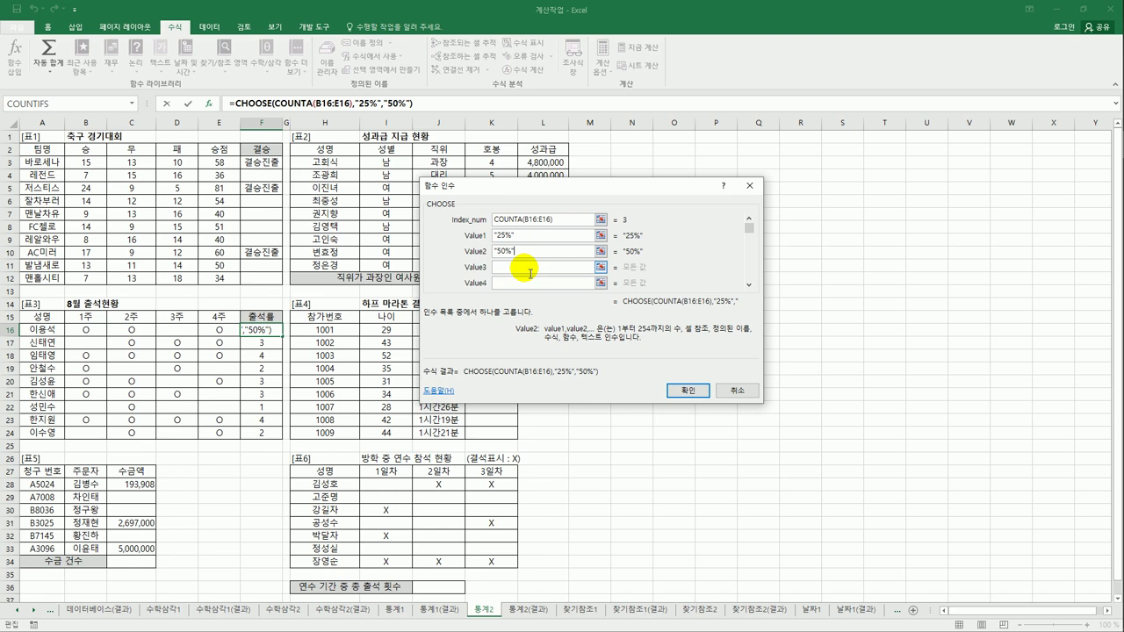
# Set CHOOSE's Value3 to "75%" and Value4 to "100%", and fill the completed formula down the 출석률 column to F24
pyautogui.click(530, 275)
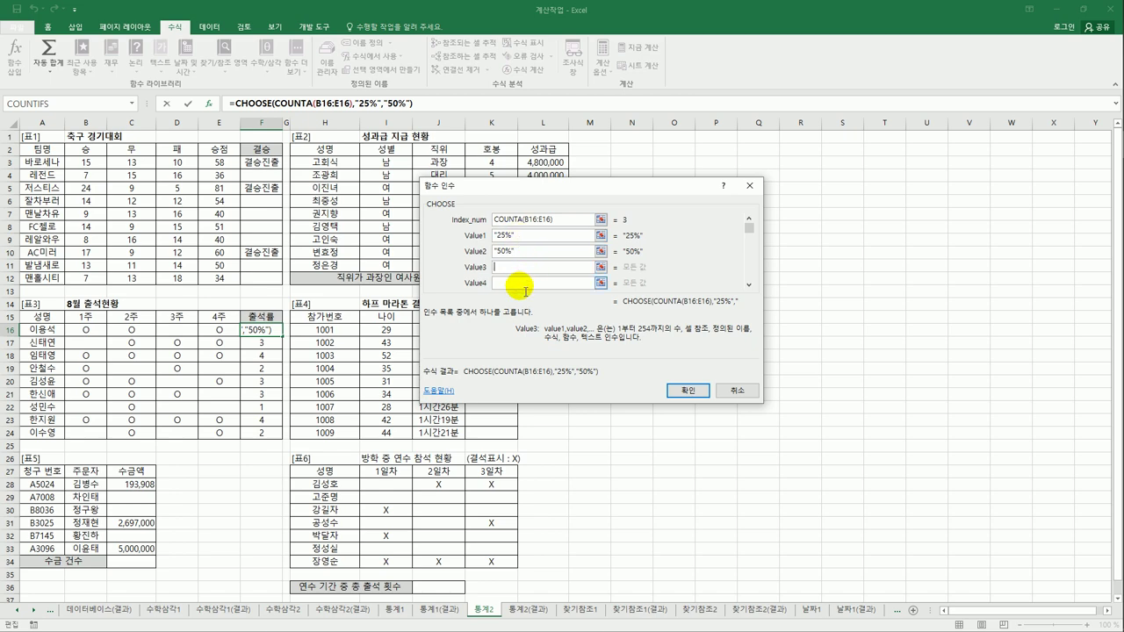
pyautogui.write('"75%')
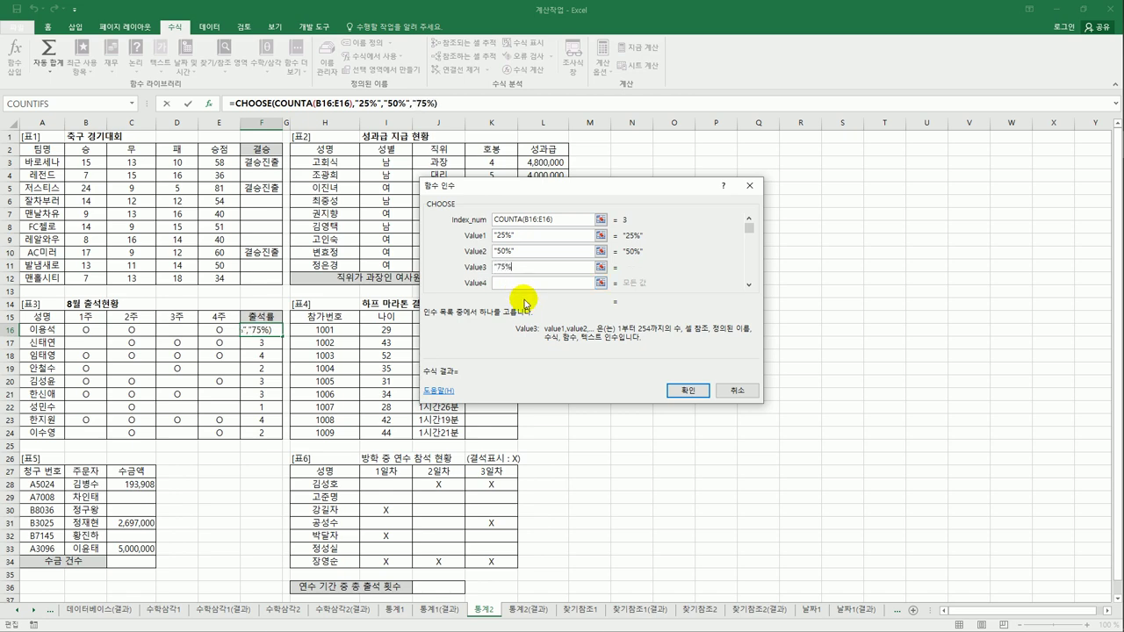
pyautogui.write('"')
pyautogui.press('Tab')
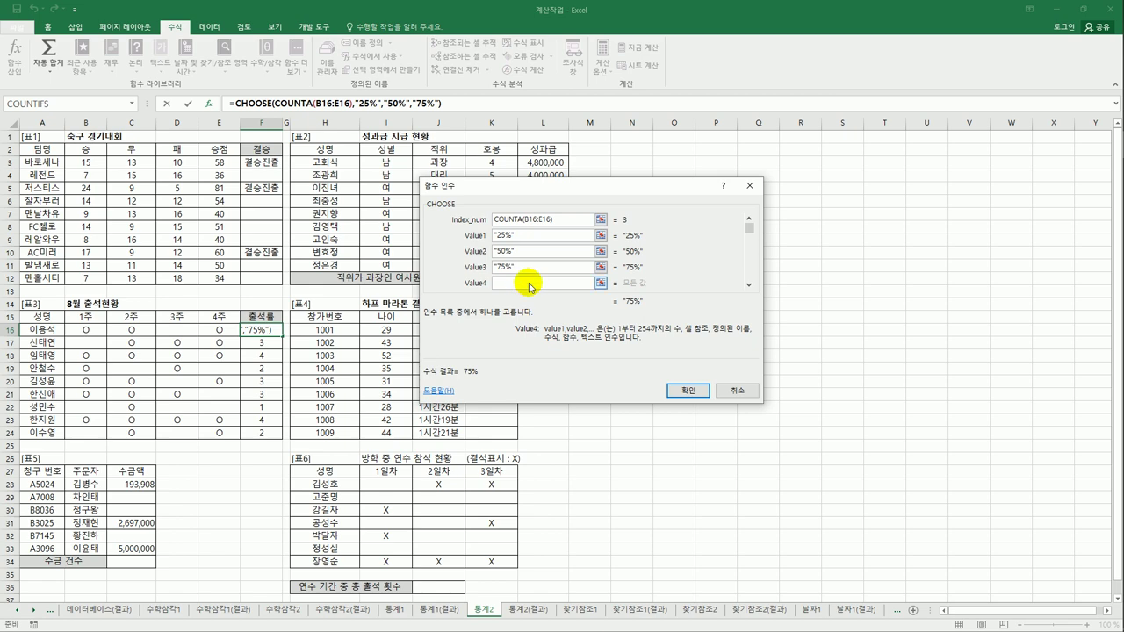
pyautogui.write('"100%')
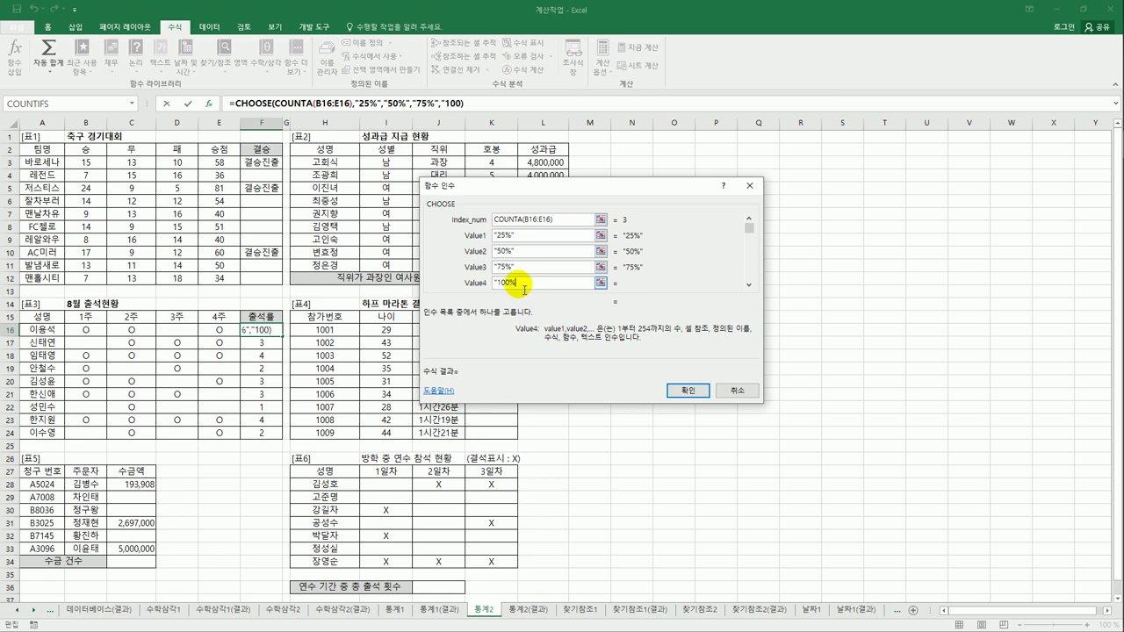
pyautogui.write('"')
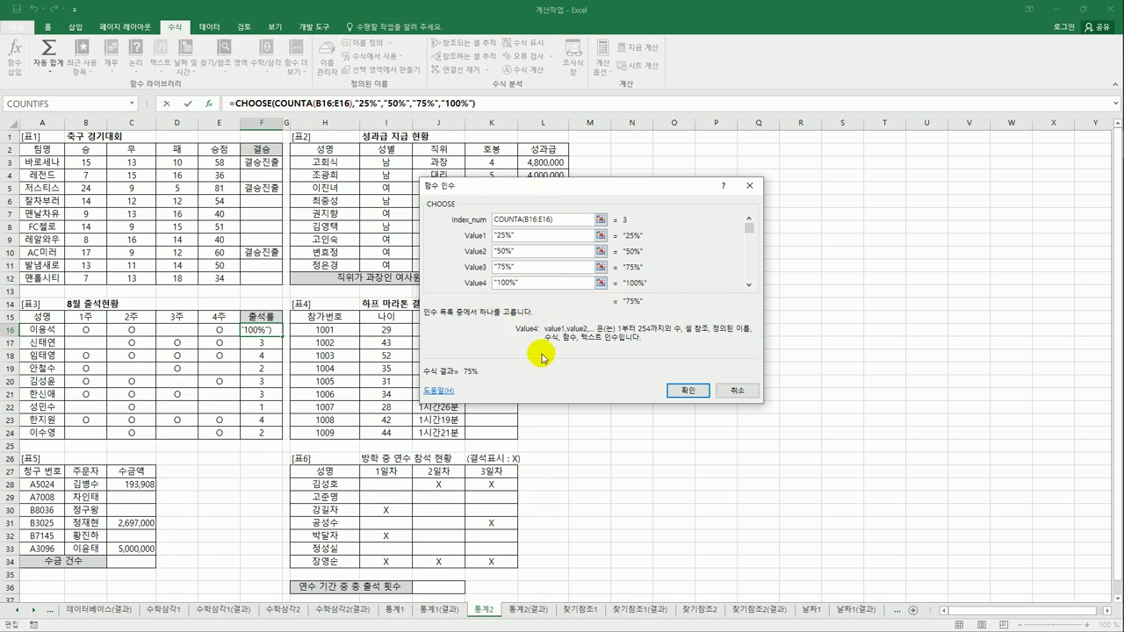
pyautogui.click(686, 390)
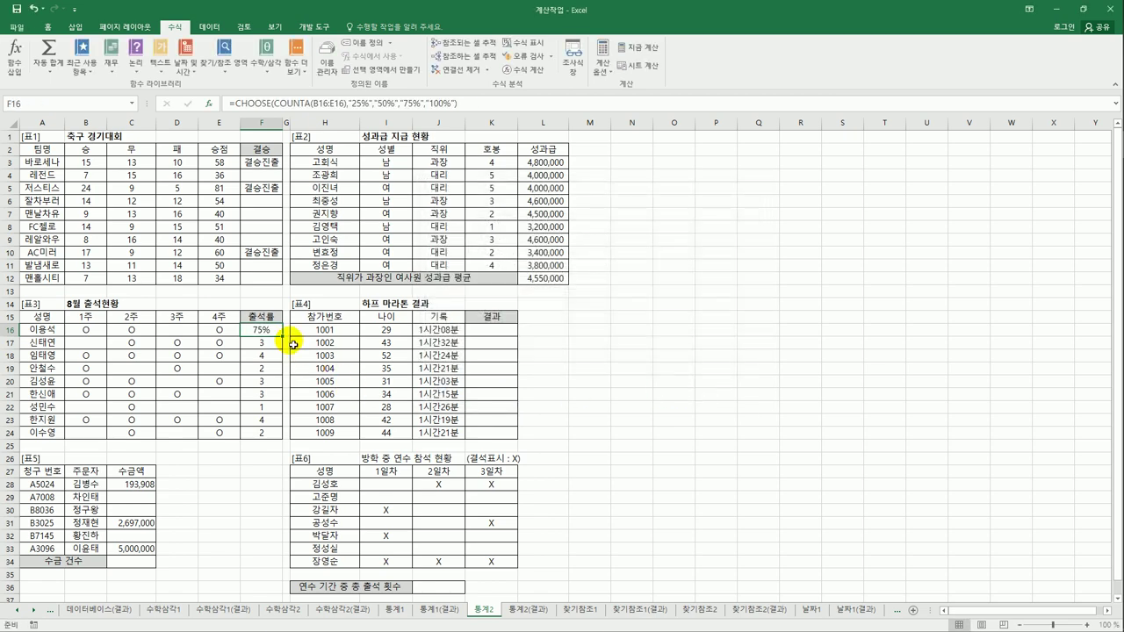
pyautogui.moveTo(282, 336); pyautogui.dragTo(290, 437)
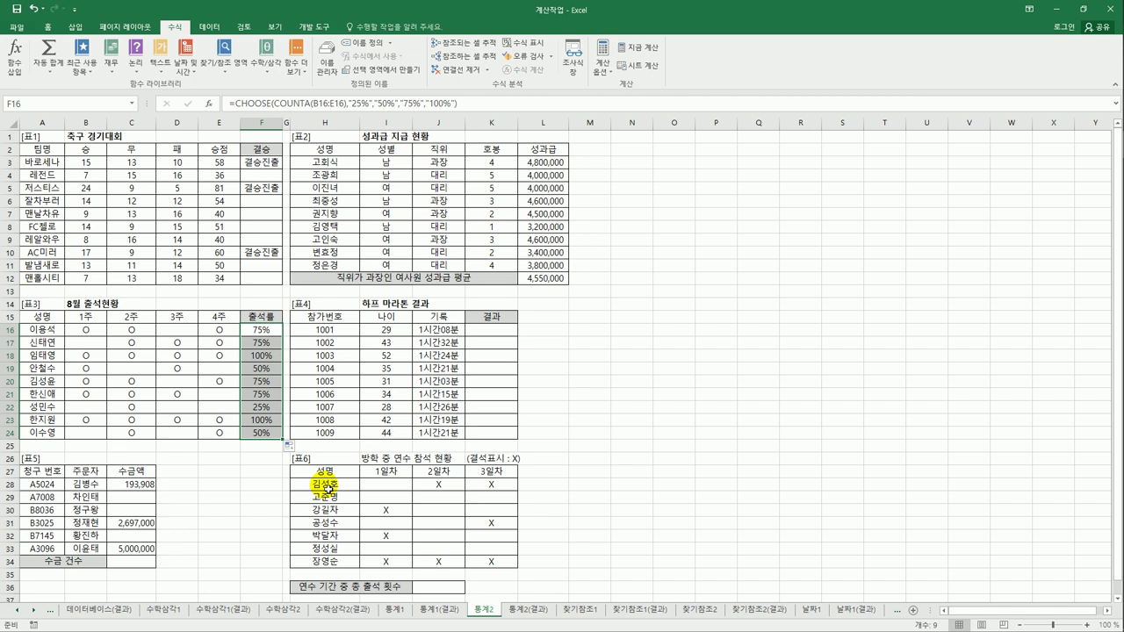
# Enter =SMALL(J16:J24,3) in K16 of 표4's 결과 column to get the third-fastest 기록
pyautogui.click(485, 330)
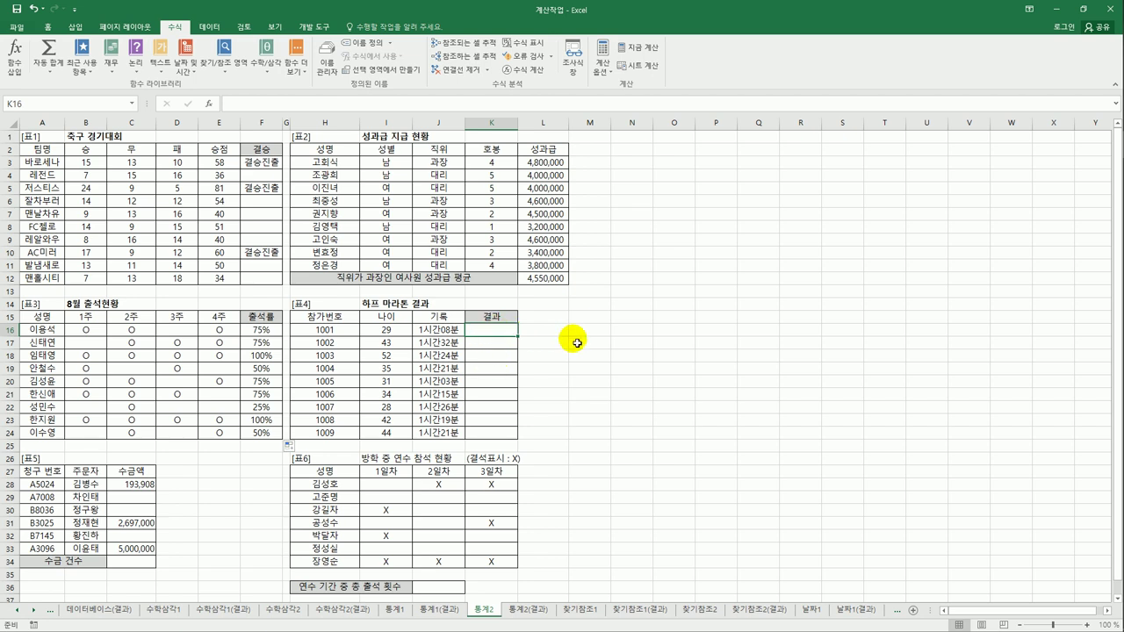
pyautogui.write('=sm')
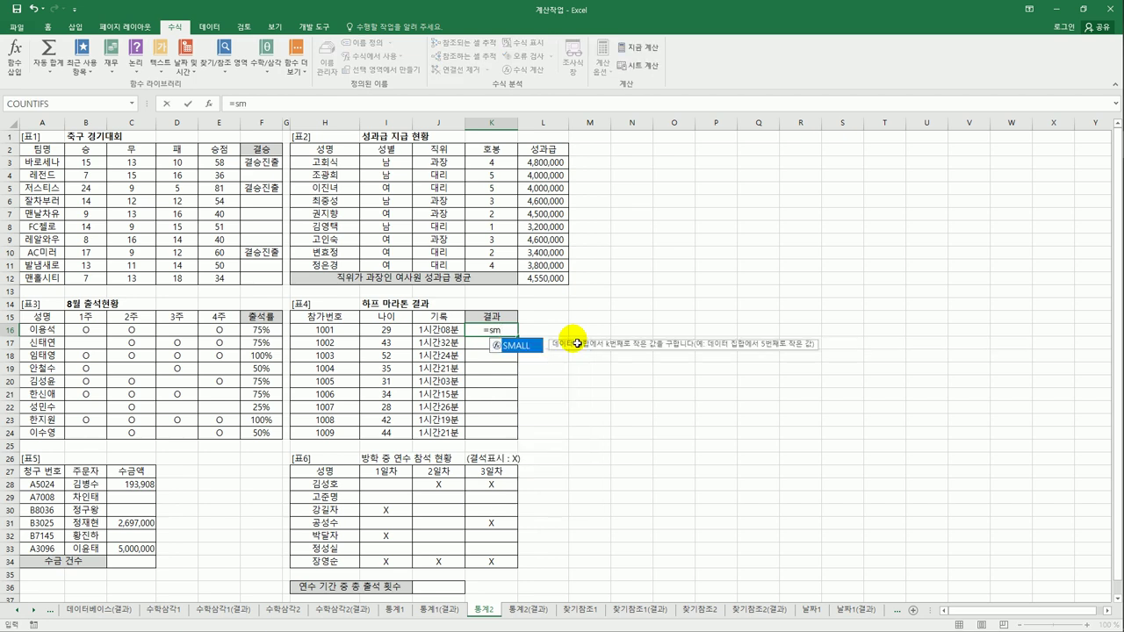
pyautogui.press('Tab')
pyautogui.moveTo(435, 329); pyautogui.dragTo(437, 433)
pyautogui.write(',')
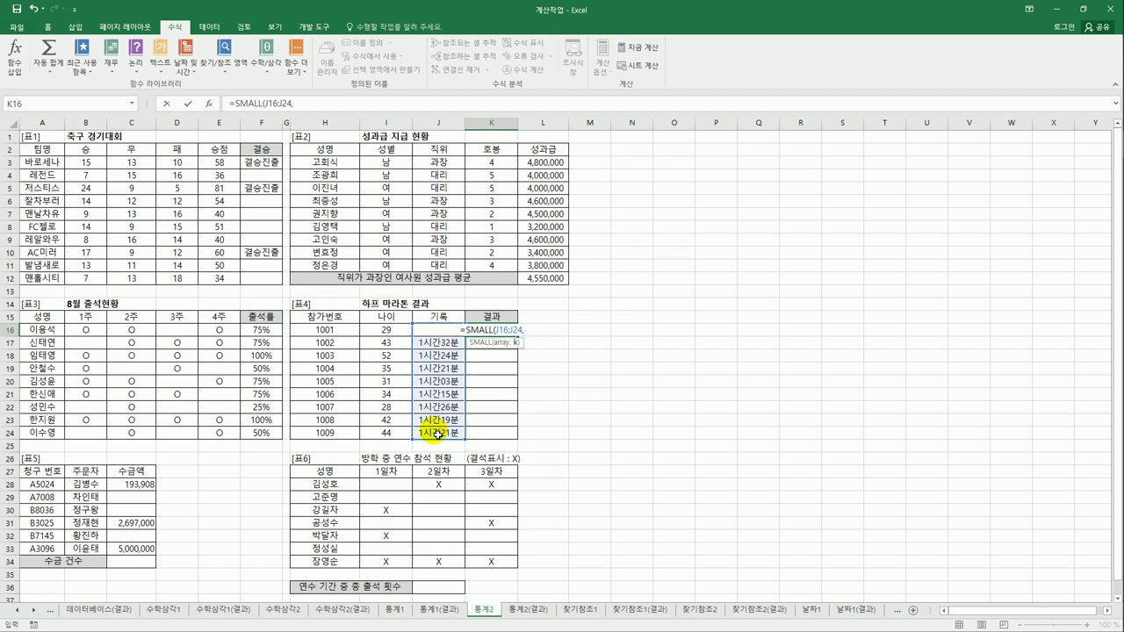
pyautogui.write('3')
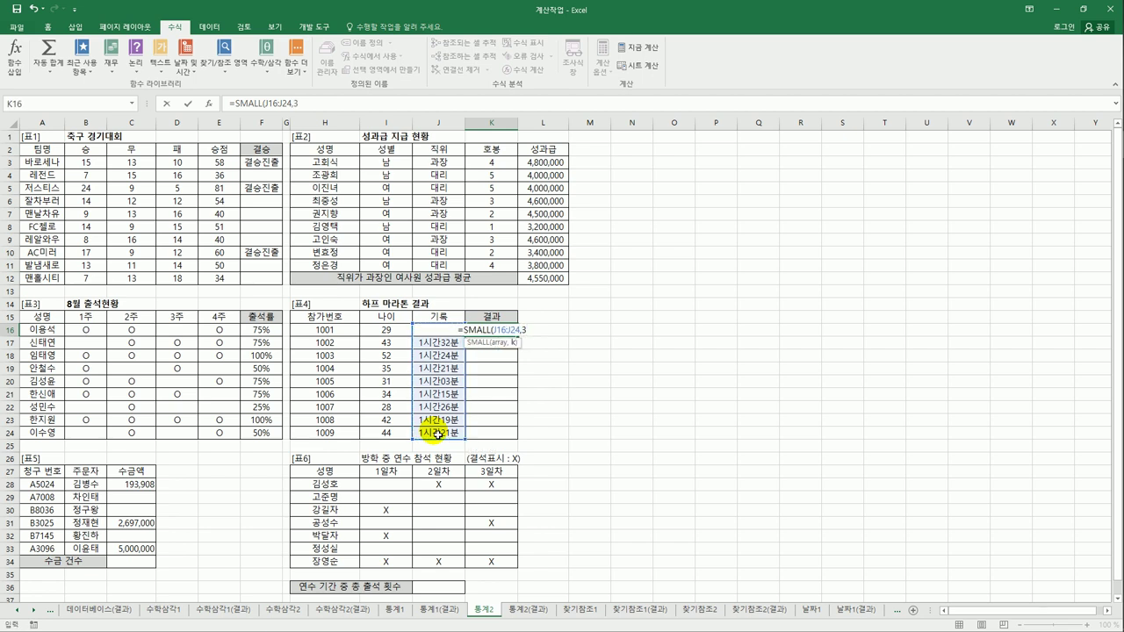
pyautogui.write(')')
pyautogui.press('Return')
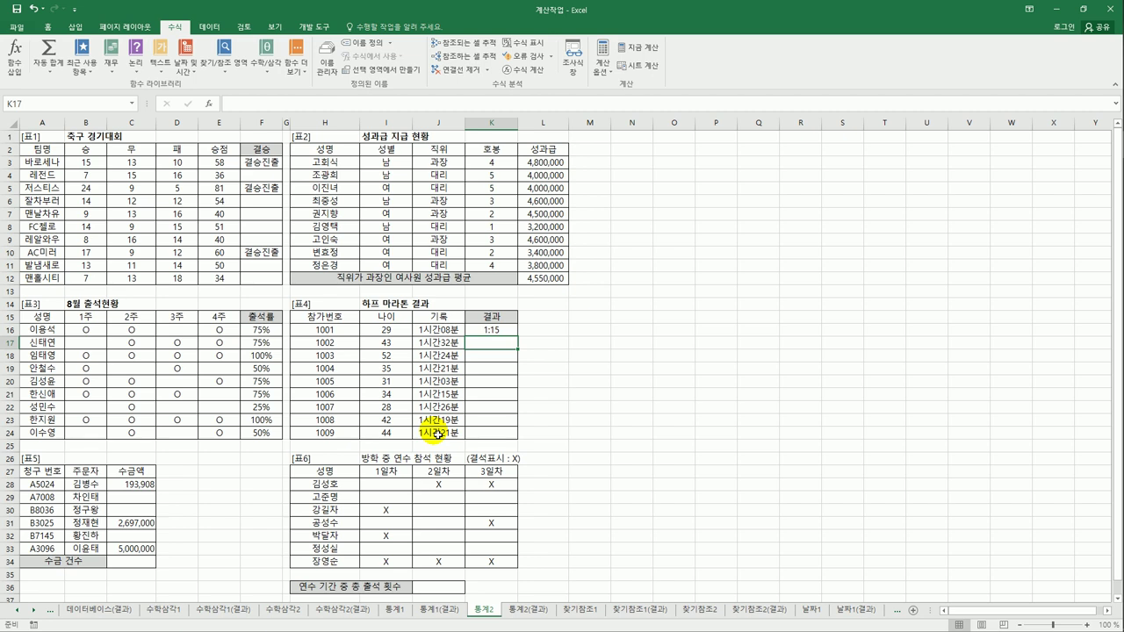
# Try filling K16's SMALL formula with its relative range down to K24, and remove the copies below K16
pyautogui.click(490, 330)
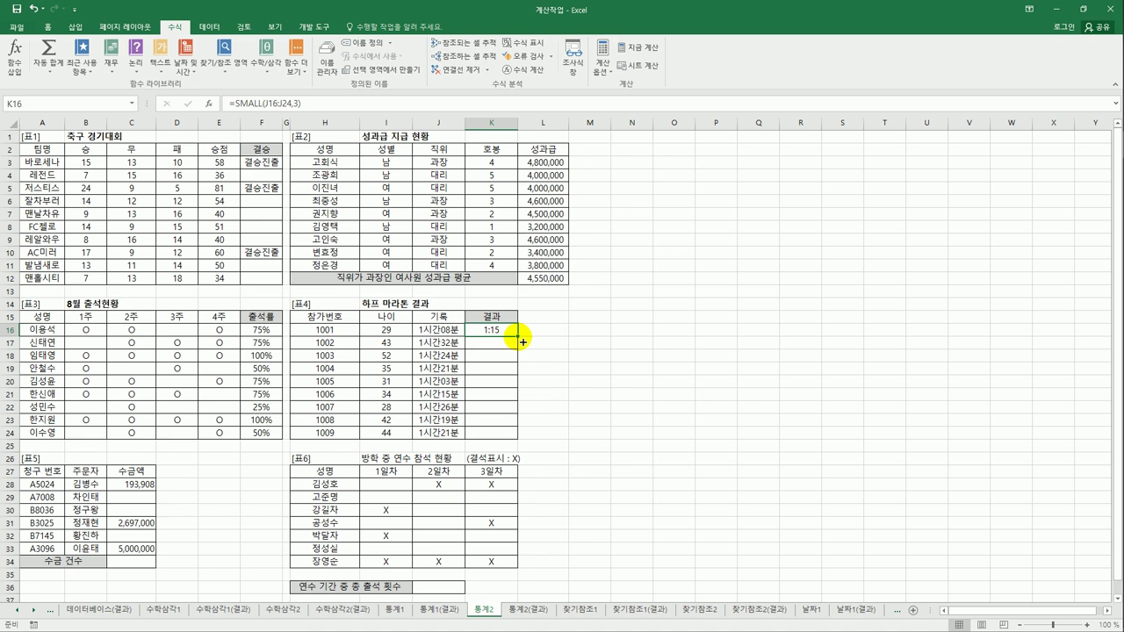
pyautogui.moveTo(518, 336); pyautogui.dragTo(516, 441)
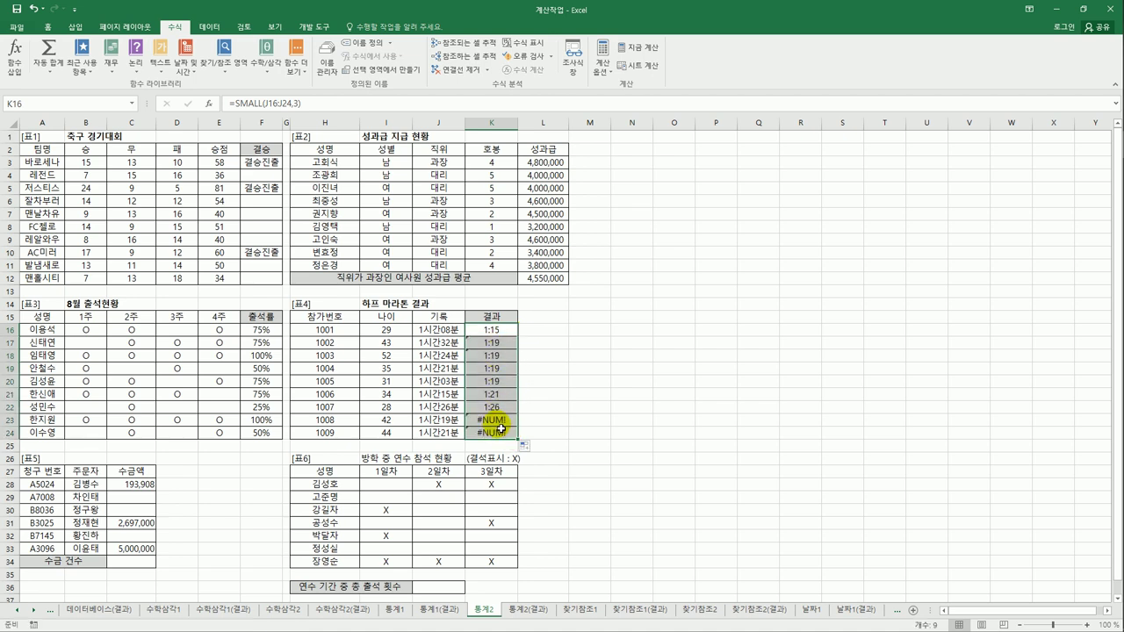
pyautogui.moveTo(492, 343)
pyautogui.mouseDown()
pyautogui.moveTo(494, 422)
pyautogui.moveTo(490, 331)
pyautogui.mouseUp()
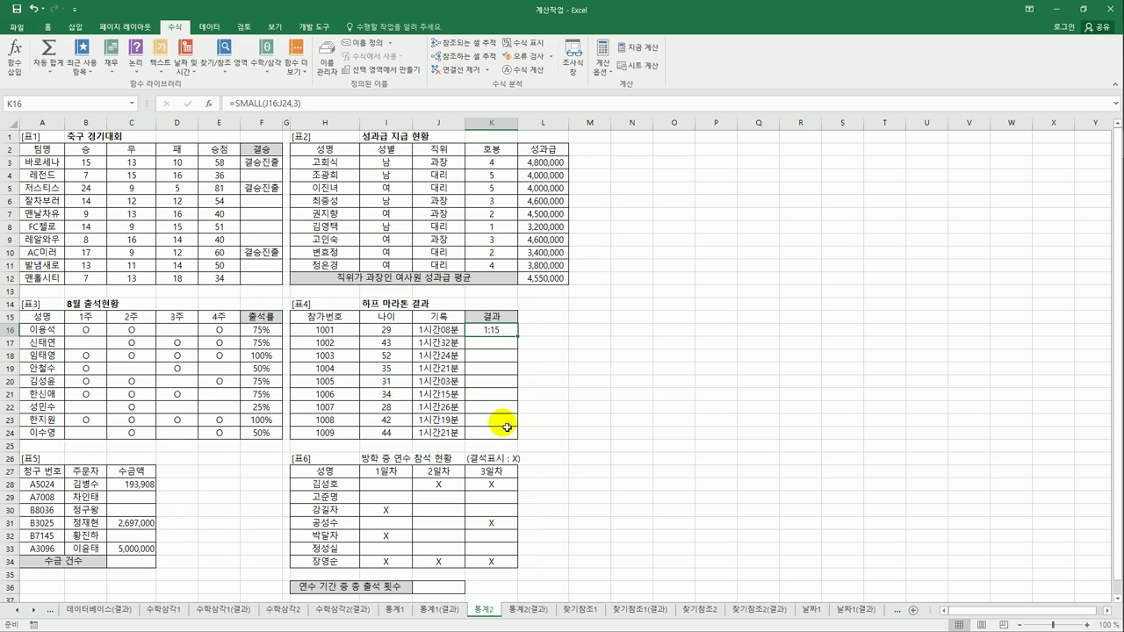
# Make the range in K16's SMALL formula absolute as $J$16:$J$24 and fill it down the 결과 column to K24
pyautogui.click(273, 103)
pyautogui.moveTo(266, 104); pyautogui.dragTo(294, 106)
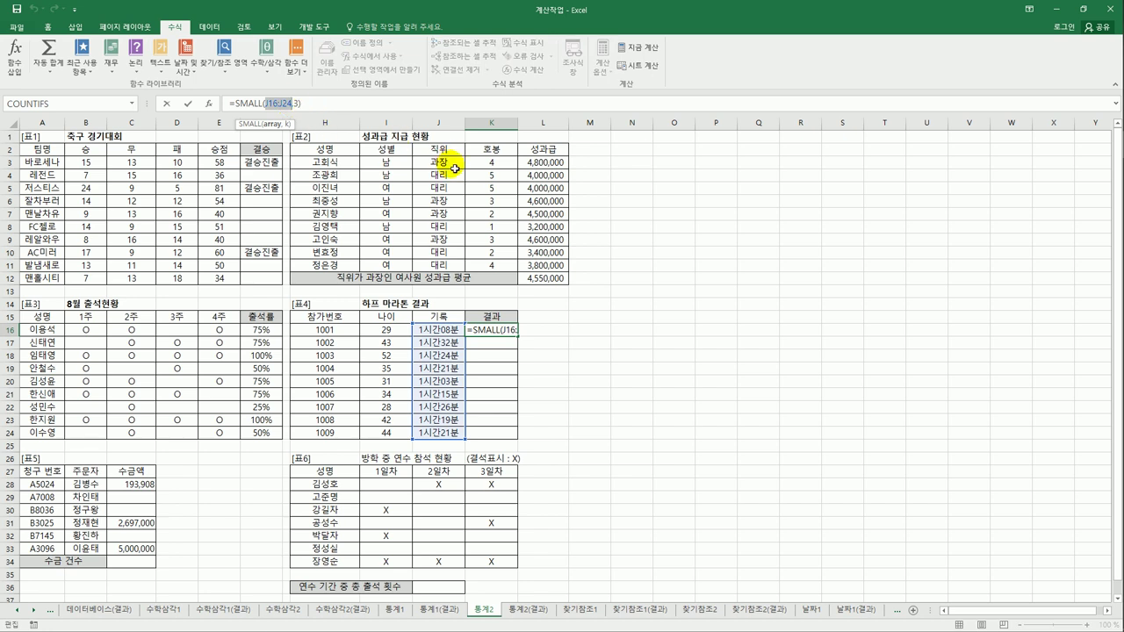
pyautogui.press('F4')
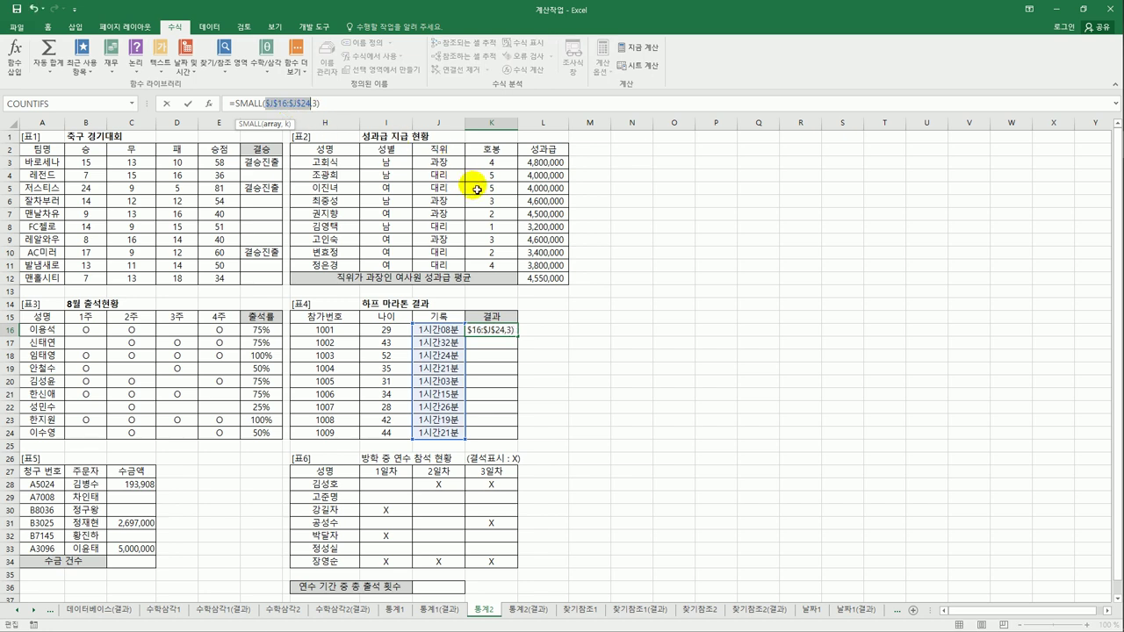
pyautogui.press('Return')
pyautogui.click(507, 331)
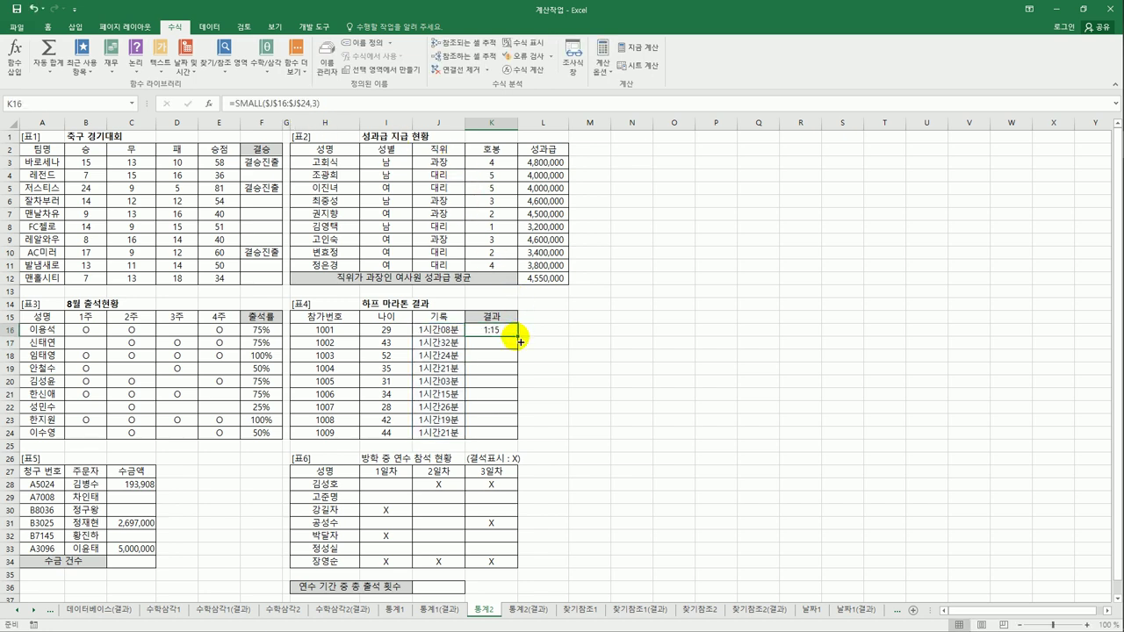
pyautogui.moveTo(518, 342); pyautogui.dragTo(530, 442)
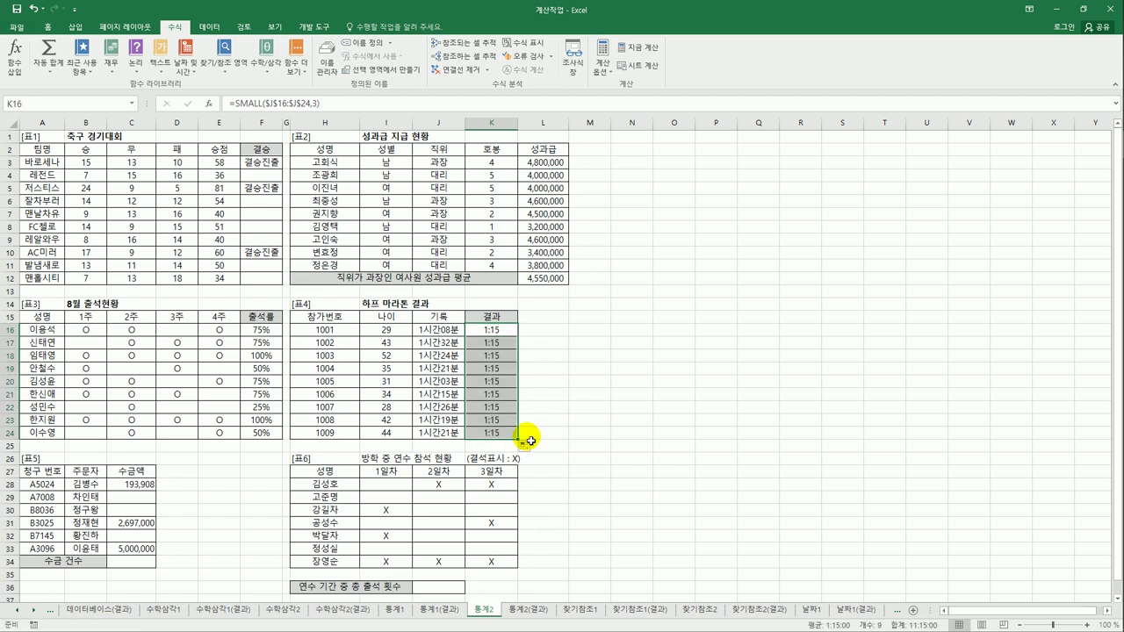
# Wrap K16's SMALL formula in an IF function with the logical test J16<=SMALL($J$16:$J$24,3)
pyautogui.click(491, 331)
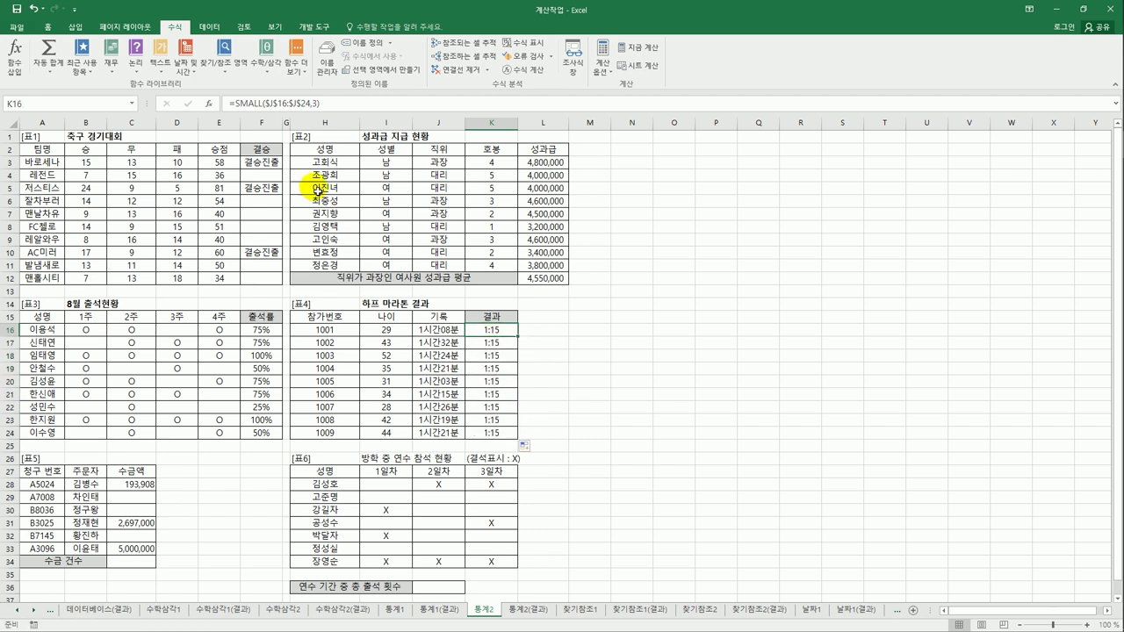
pyautogui.click(231, 102)
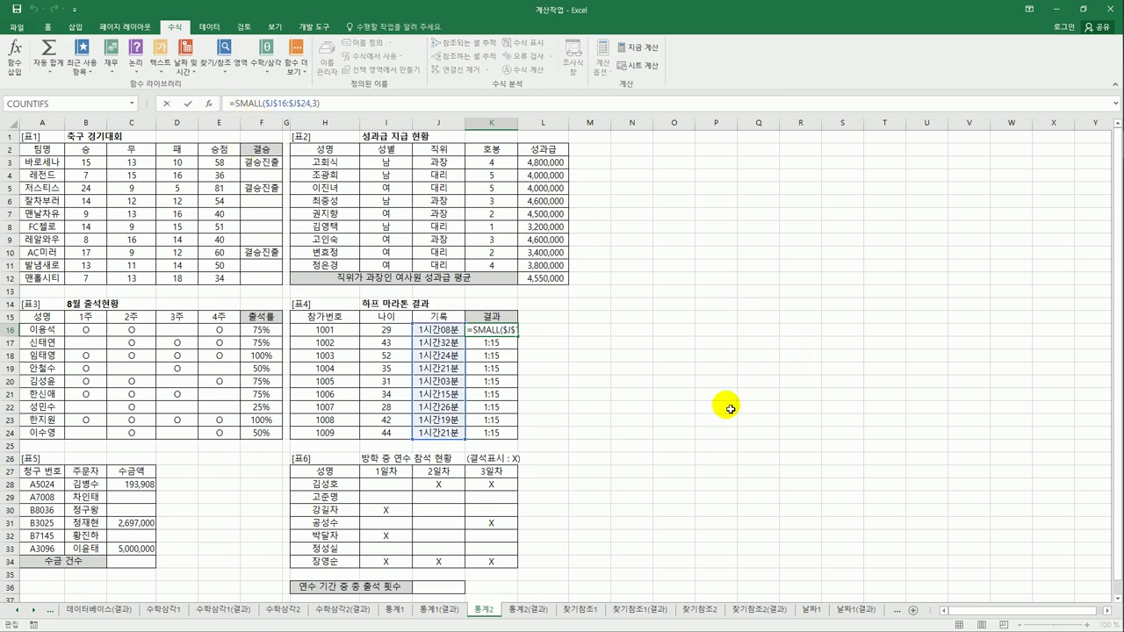
pyautogui.write('IF(')
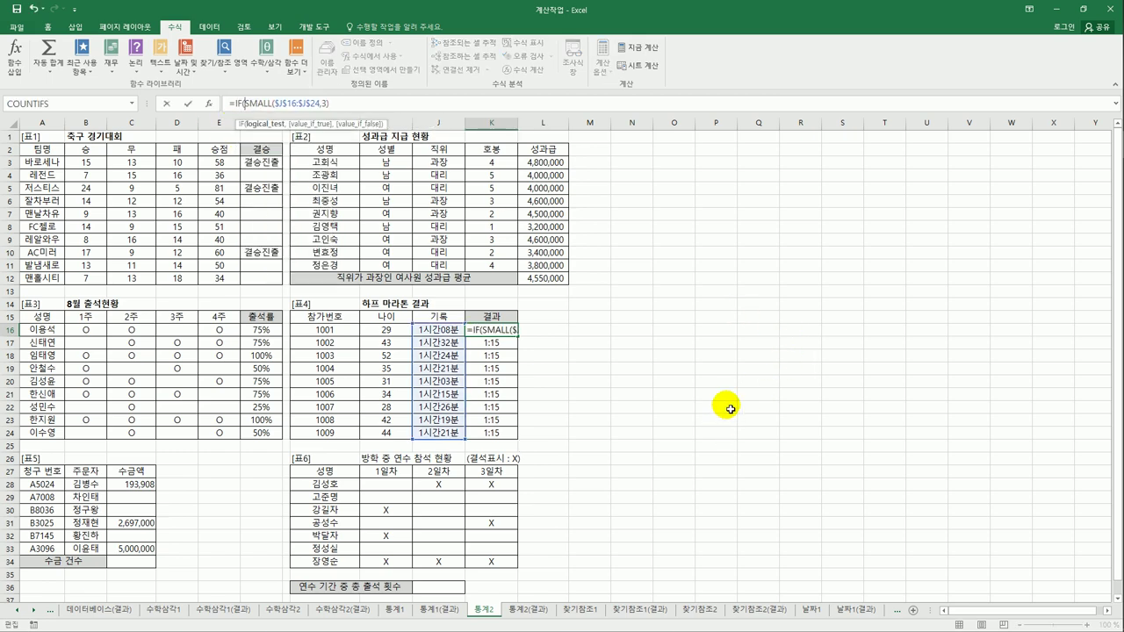
pyautogui.click(433, 334)
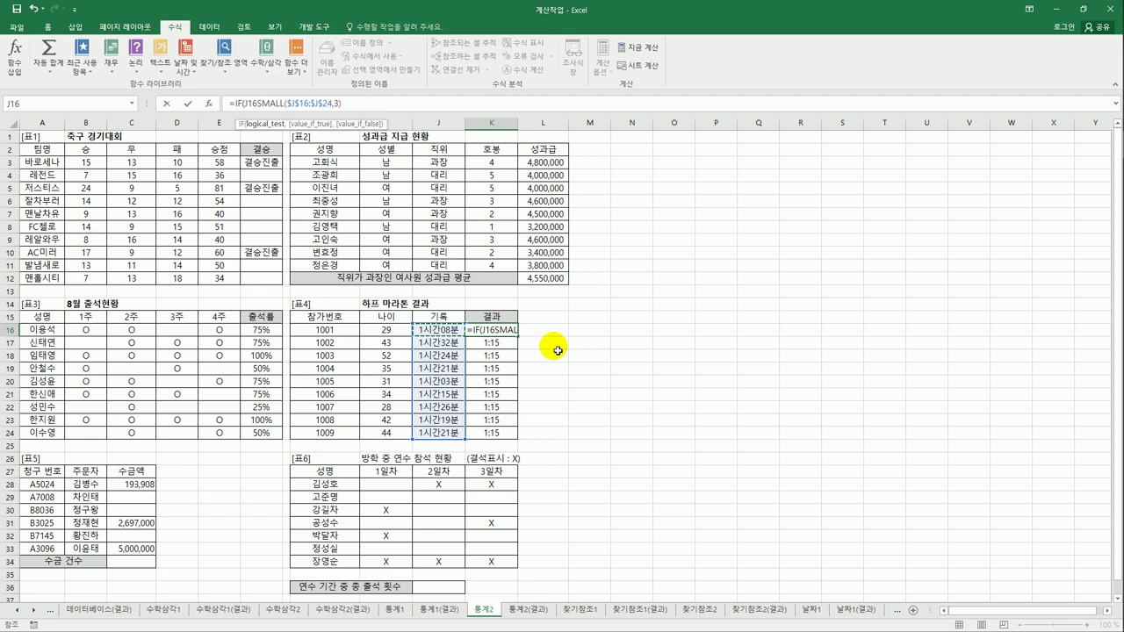
pyautogui.write('<=')
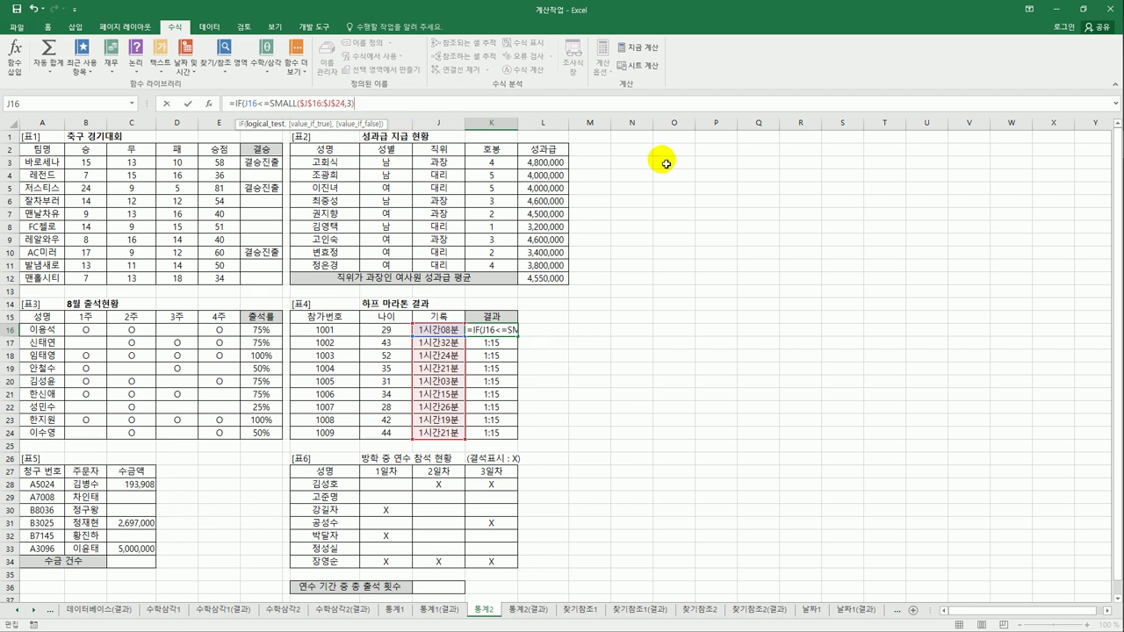
# Complete K16's IF formula with "입상" for true and an empty string for false, and fill it down to K24
pyautogui.write(',')
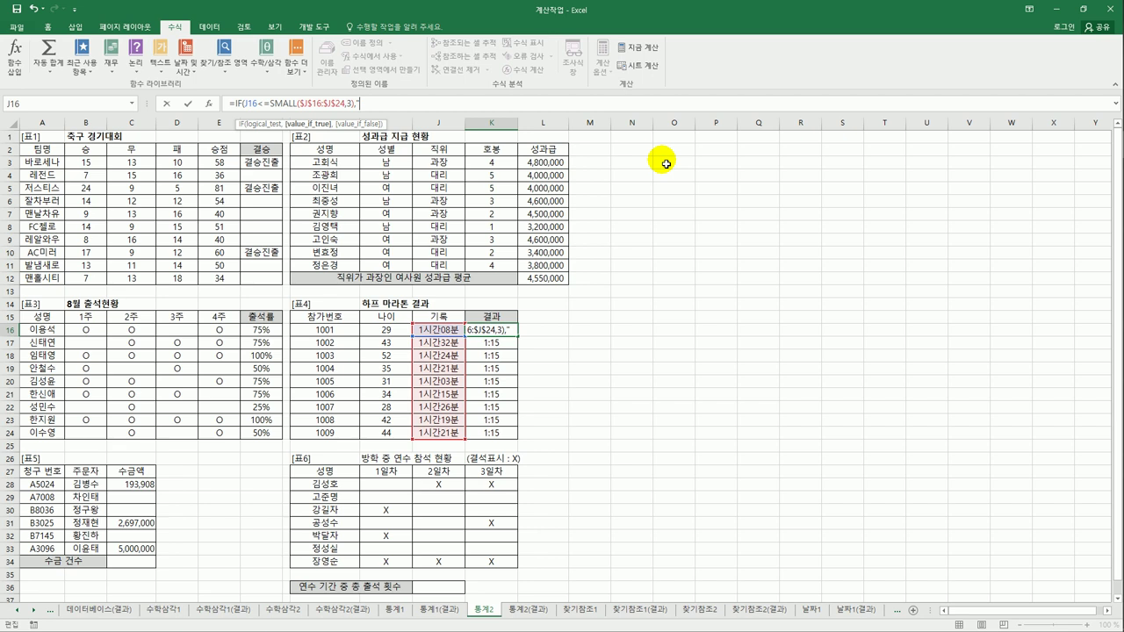
pyautogui.write('"입상",')
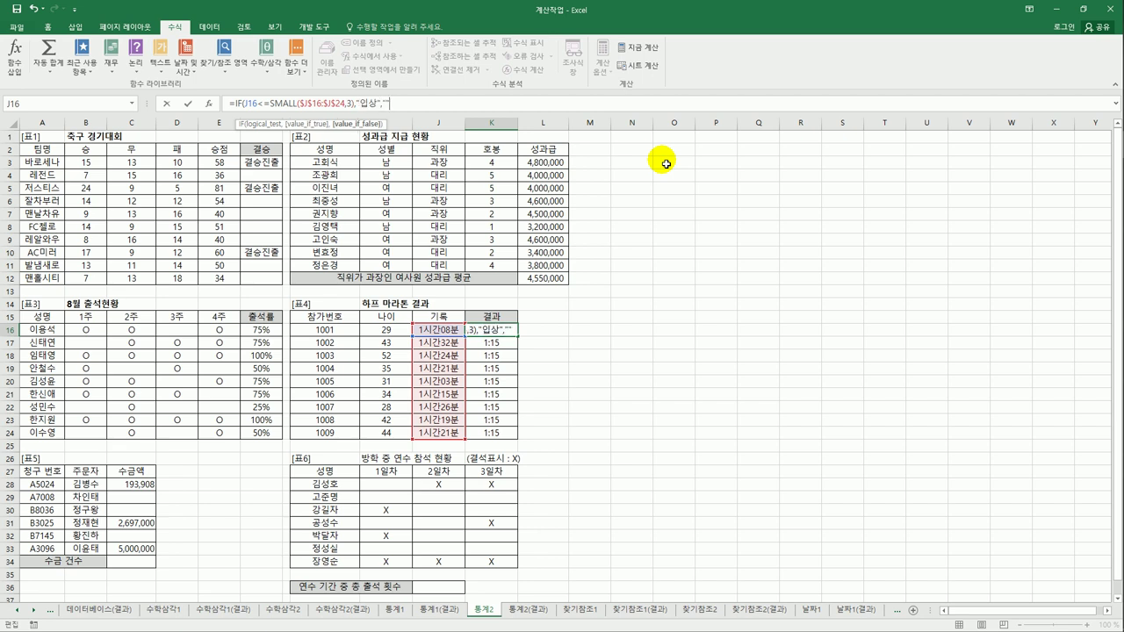
pyautogui.write('"")')
pyautogui.hotkey('ctrl', 'Return')
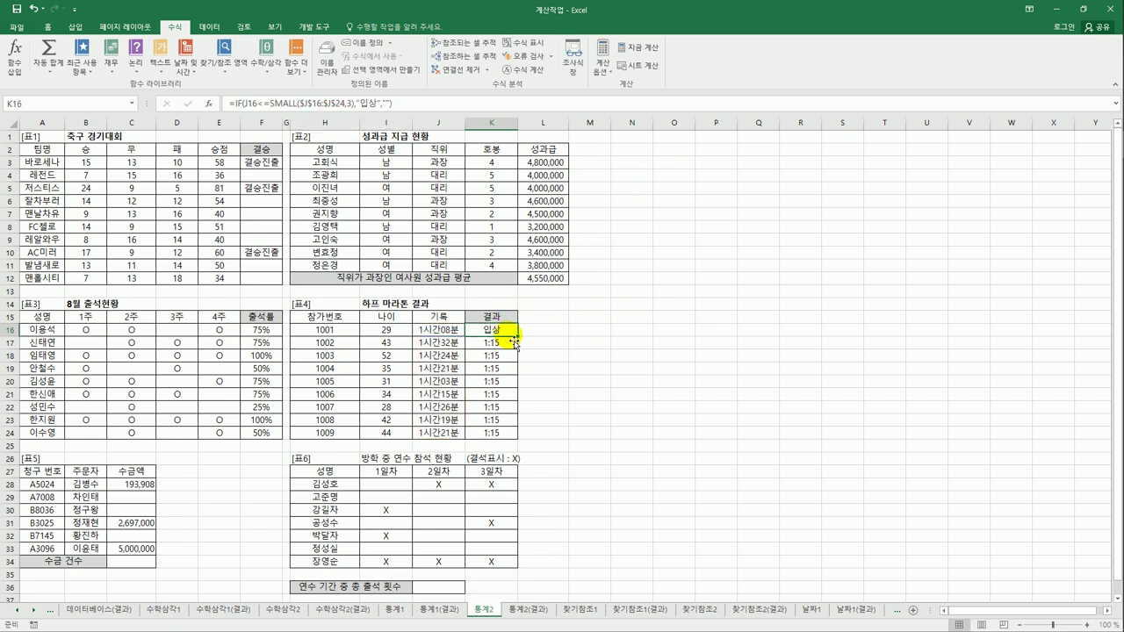
pyautogui.moveTo(517, 342); pyautogui.dragTo(512, 437)
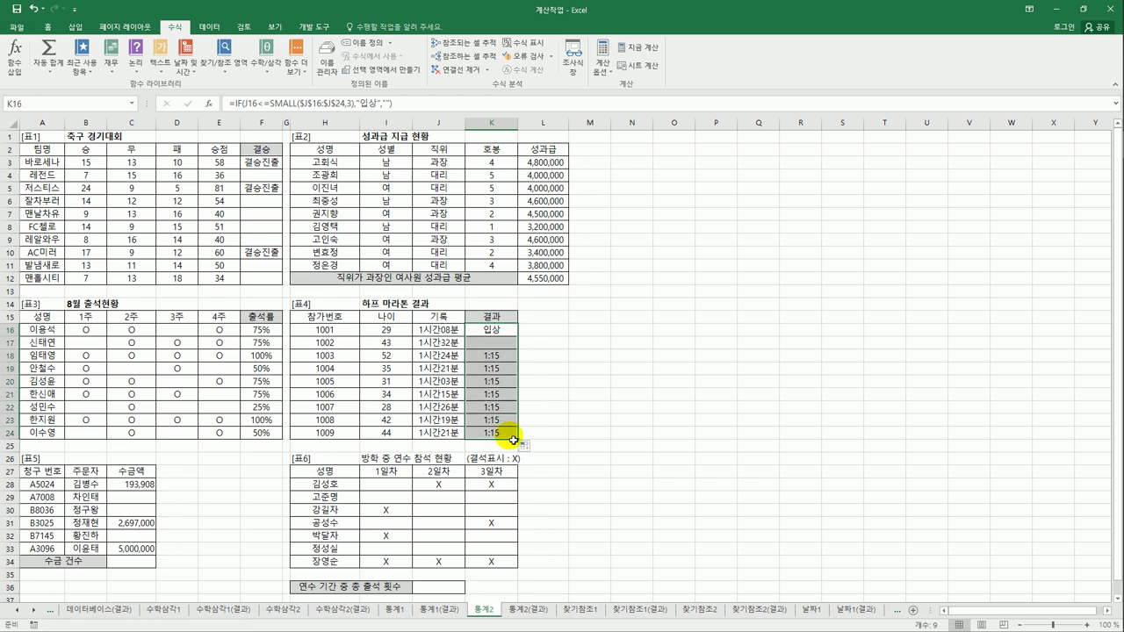
pyautogui.click(501, 329)
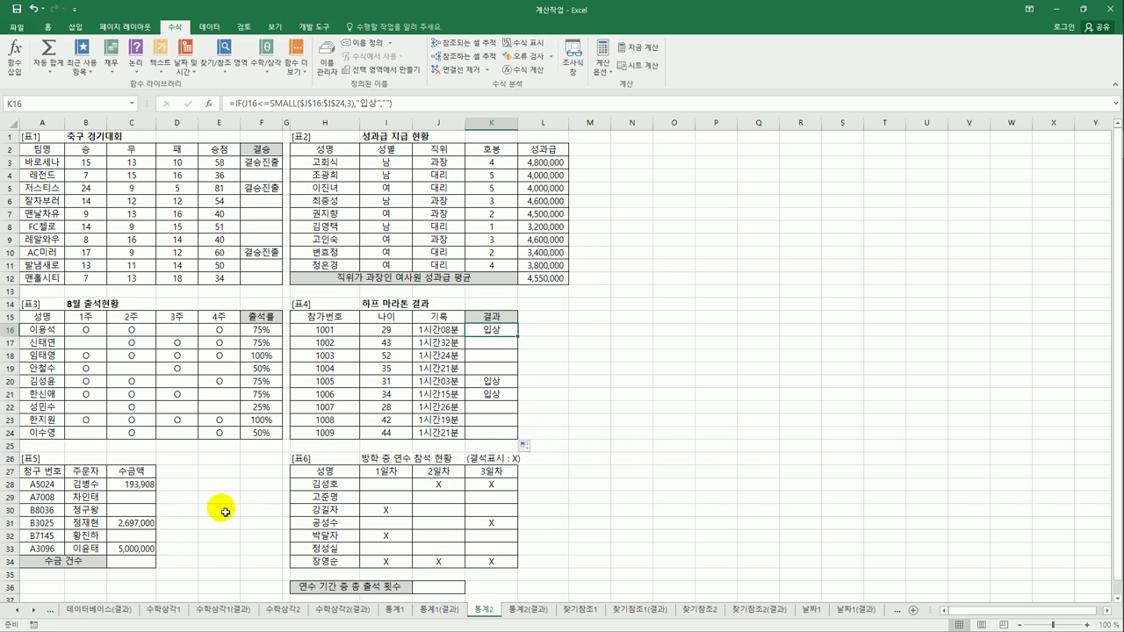
# Start a COUNT formula in C34 for 표5's 수금 건수, using the 수금액 range C28:C33
pyautogui.click(151, 564)
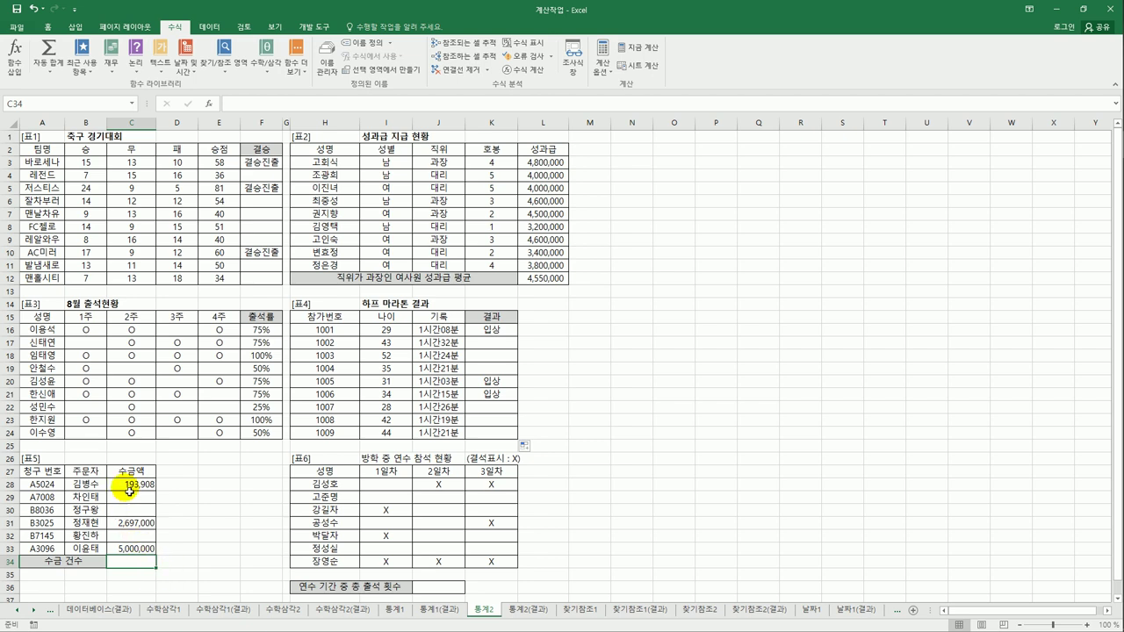
pyautogui.click(133, 527)
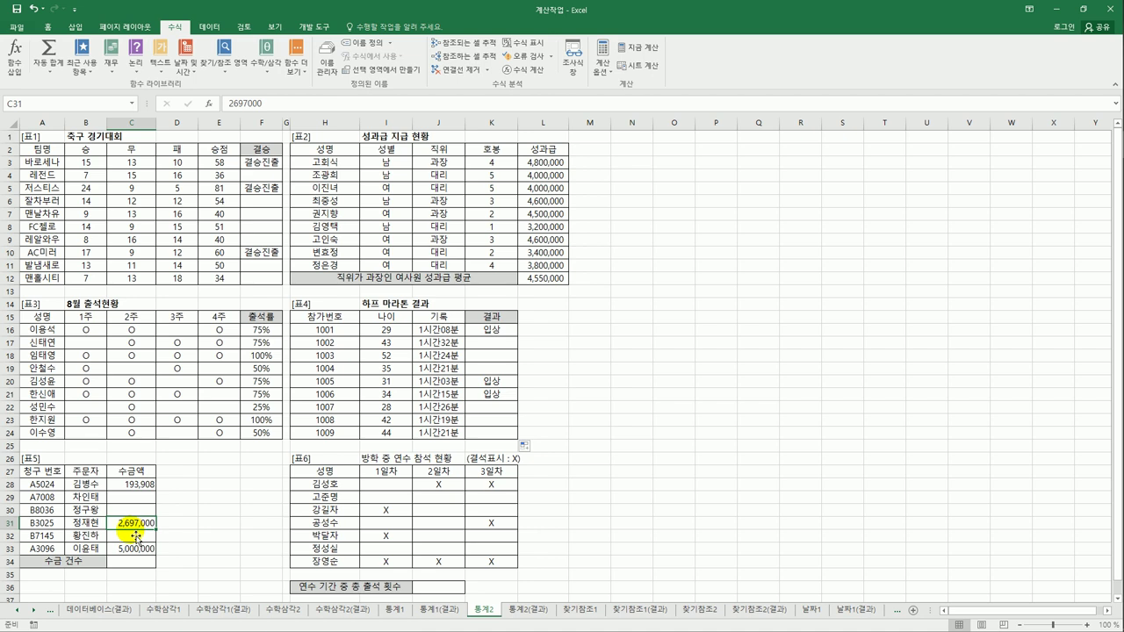
pyautogui.click(130, 562)
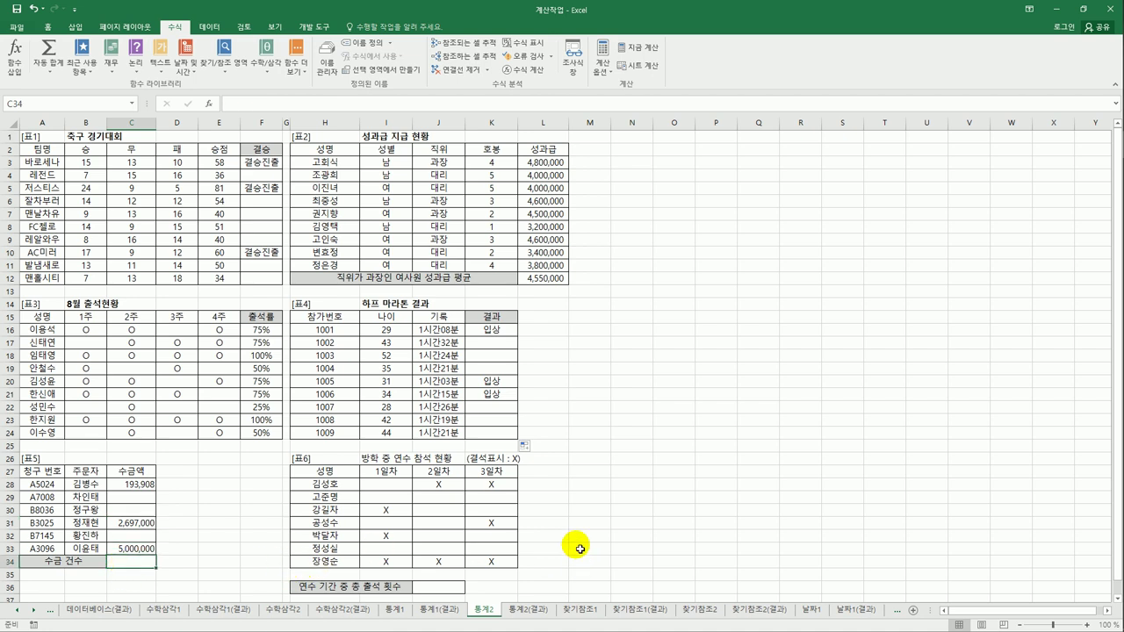
pyautogui.write('=채ㅕ')
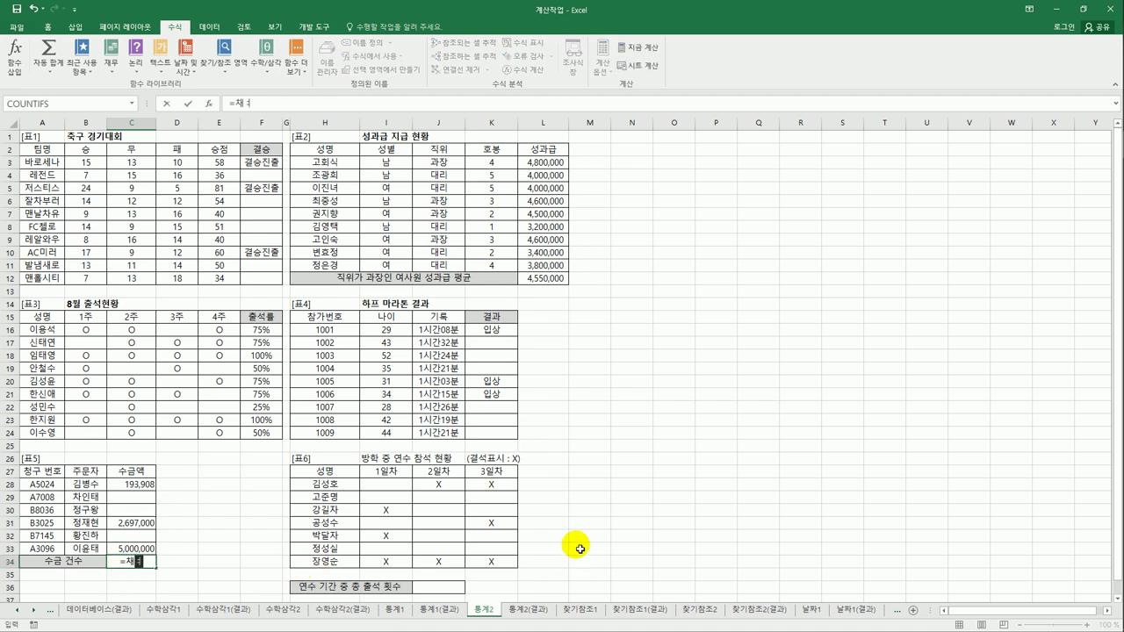
pyautogui.press('BackSpace')
pyautogui.press('BackSpace')
pyautogui.press('Hangul')
pyautogui.write('cou')
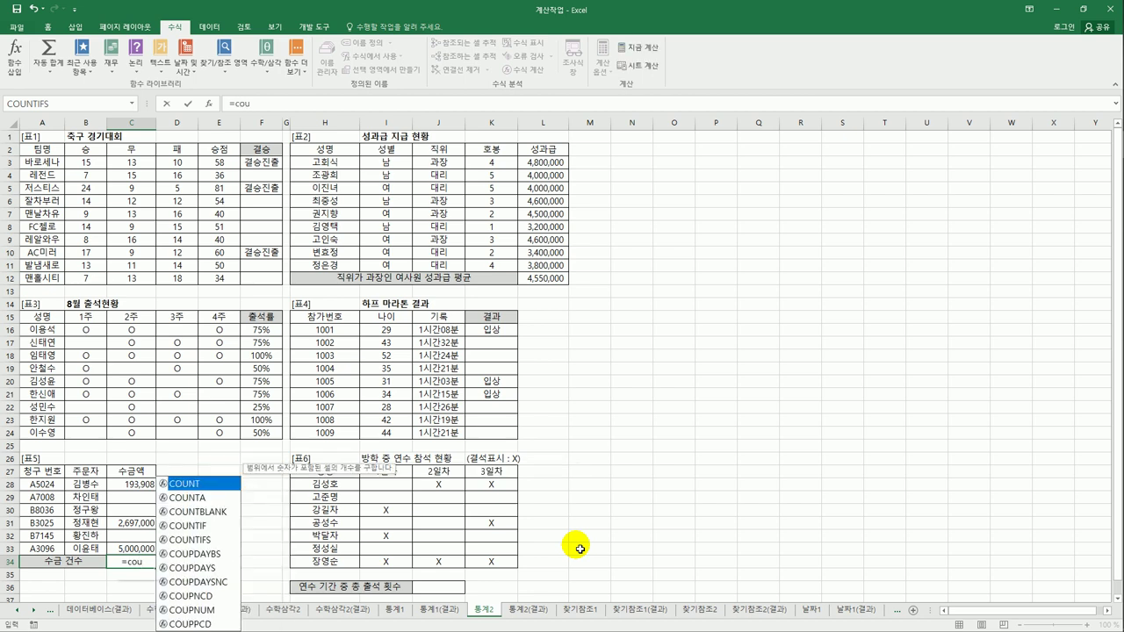
pyautogui.press('Tab')
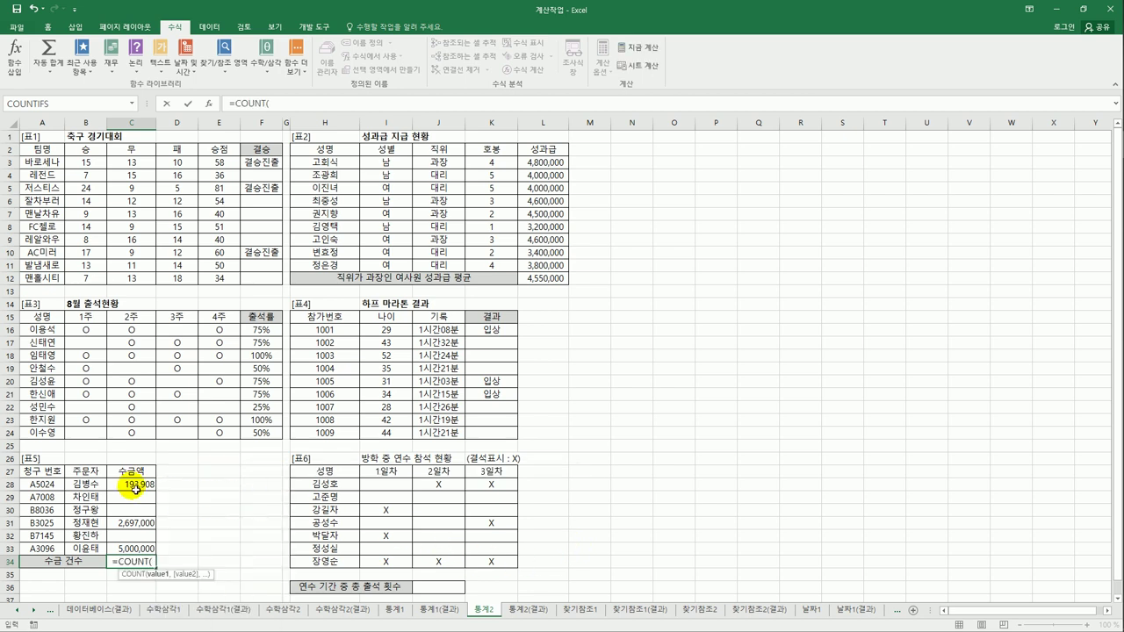
pyautogui.moveTo(134, 490); pyautogui.dragTo(140, 546)
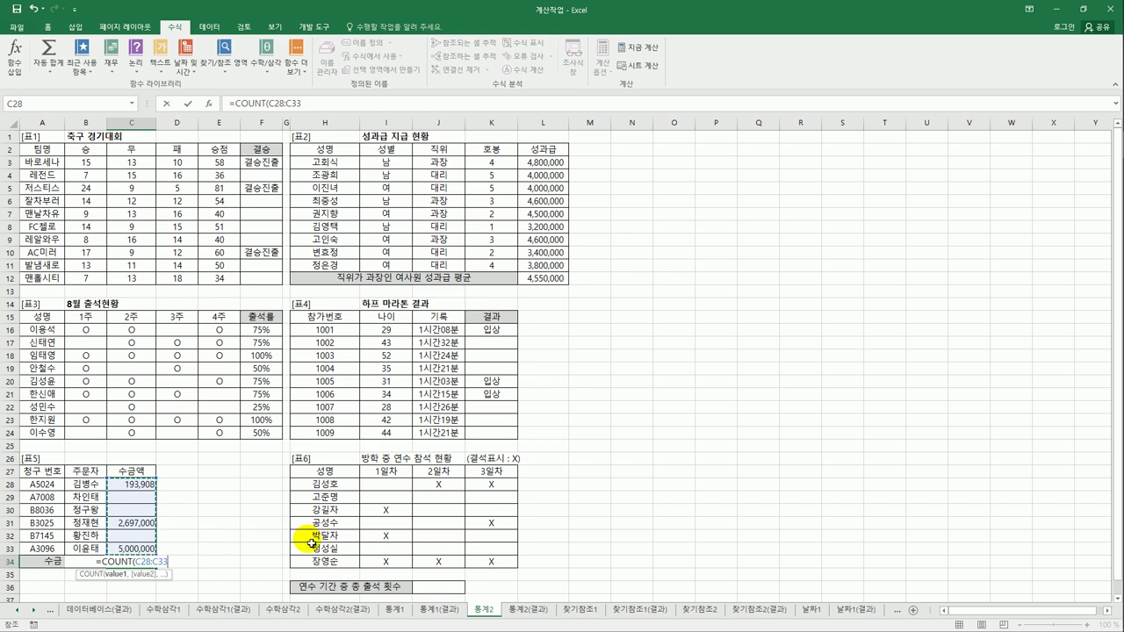
# Close C34's COUNT function, append &"건" to it and enter the formula
pyautogui.write(')')
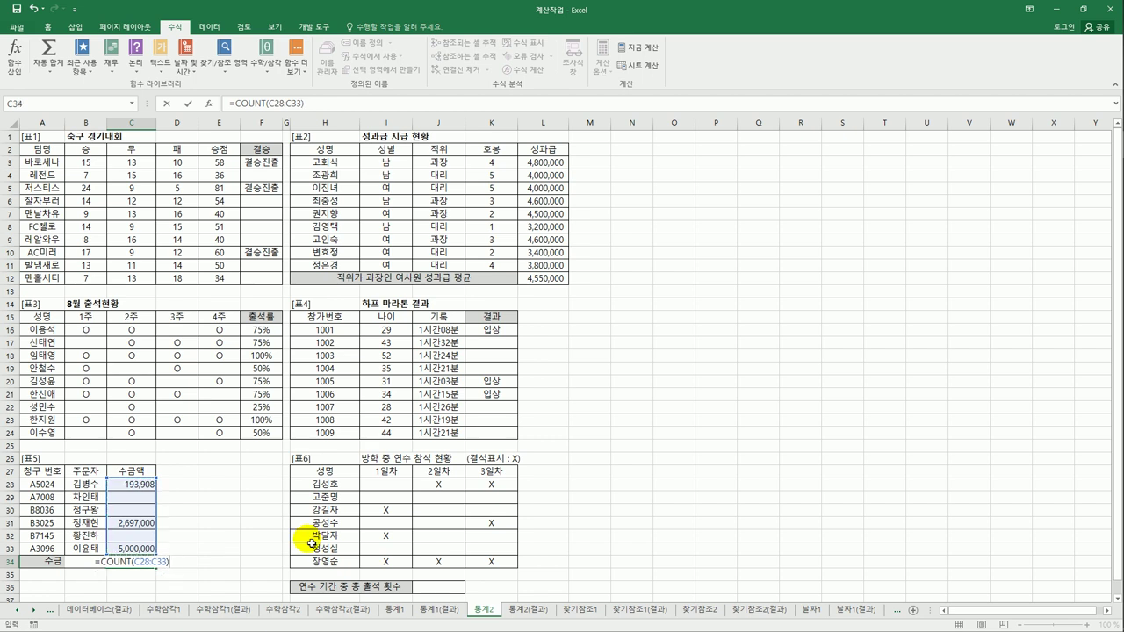
pyautogui.write('&"건')
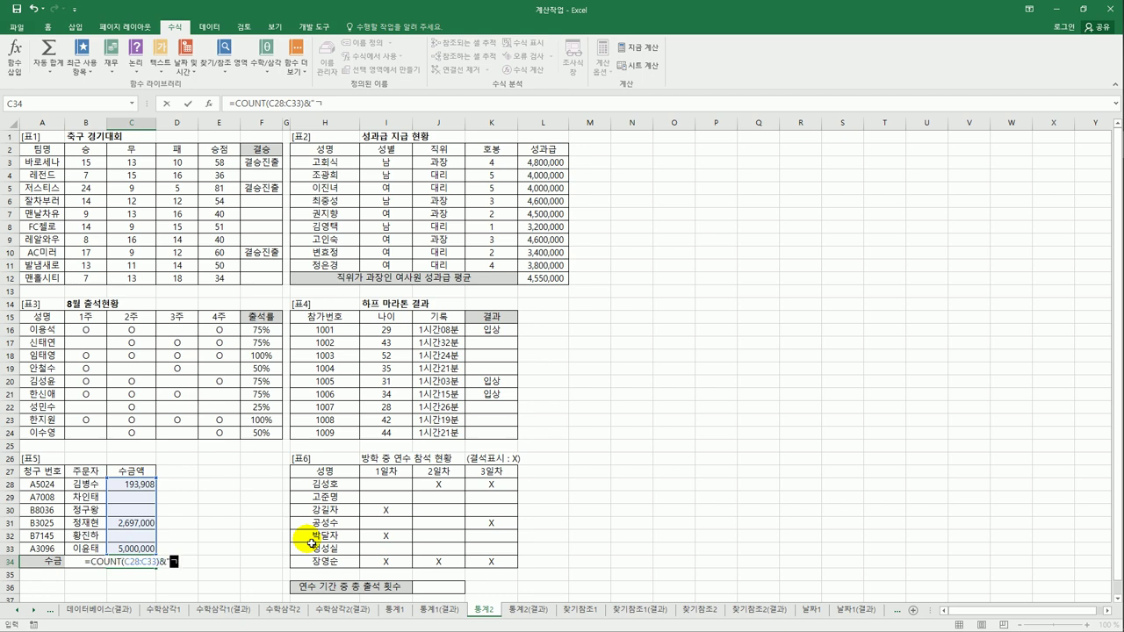
pyautogui.write('"')
pyautogui.press('Return')
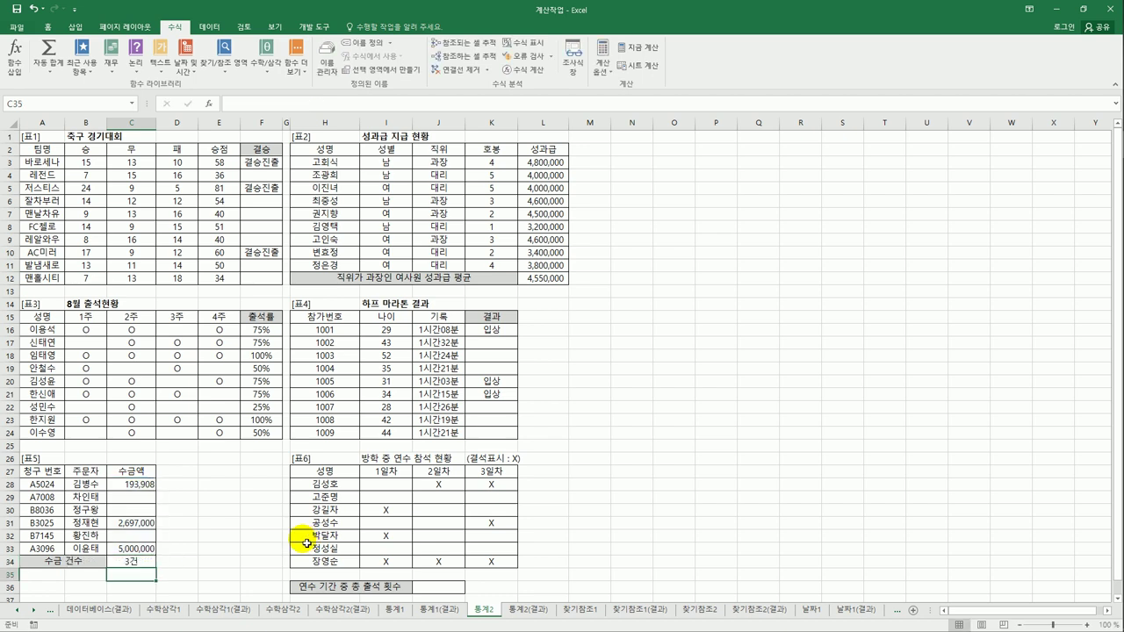
pyautogui.click(140, 560)
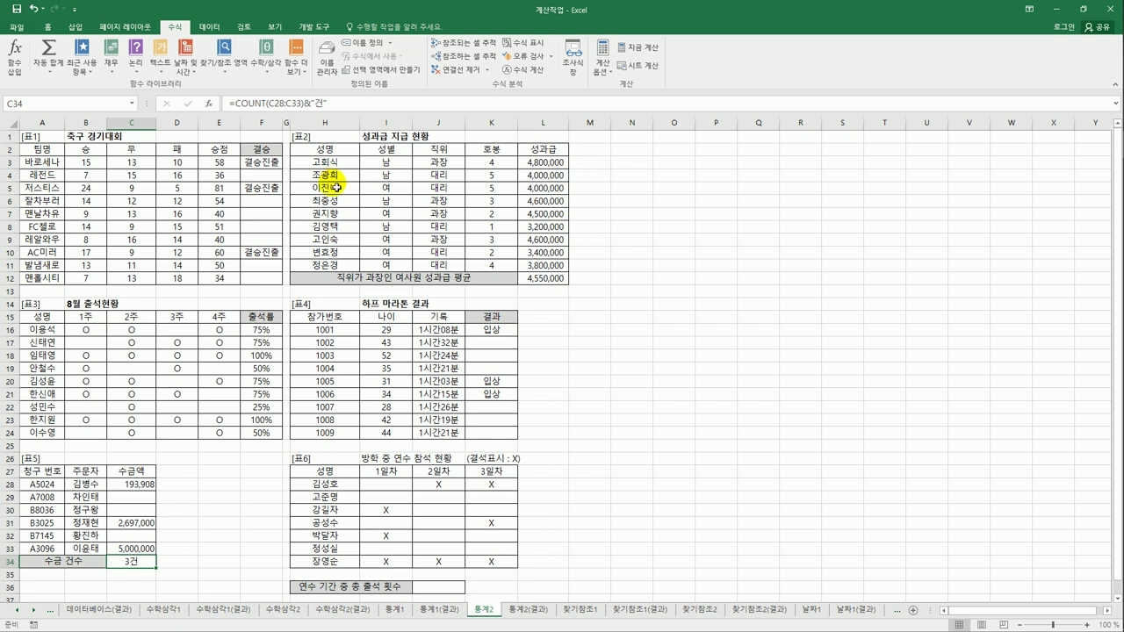
# Start a COUNTBLANK formula in J36 for 표6's total attendance, using the range I28:K34
pyautogui.click(431, 588)
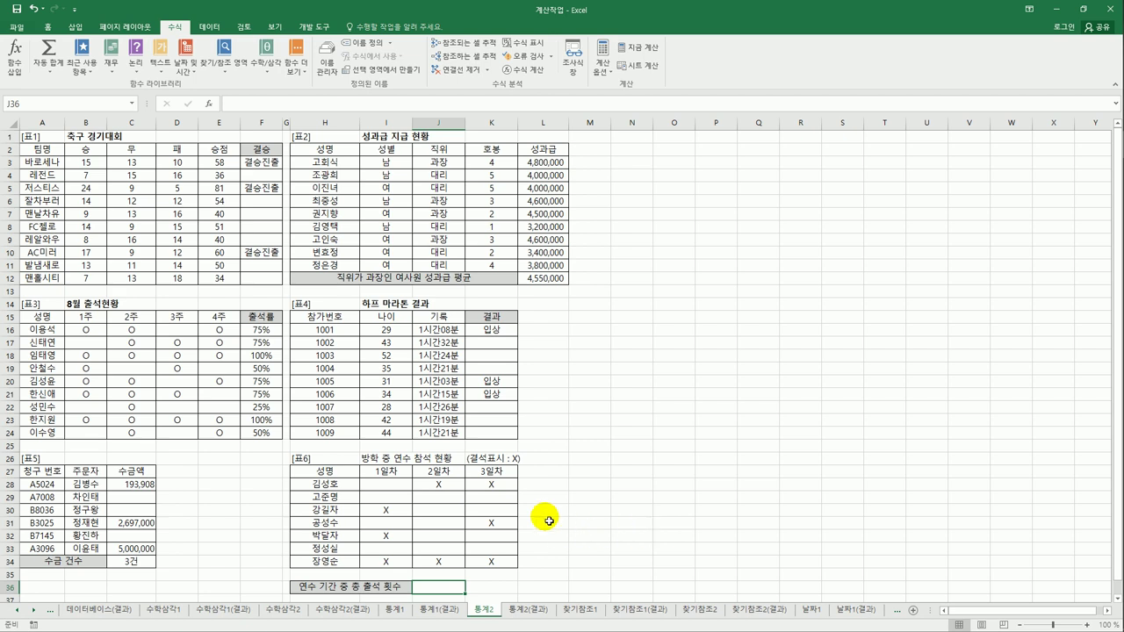
pyautogui.click(515, 460)
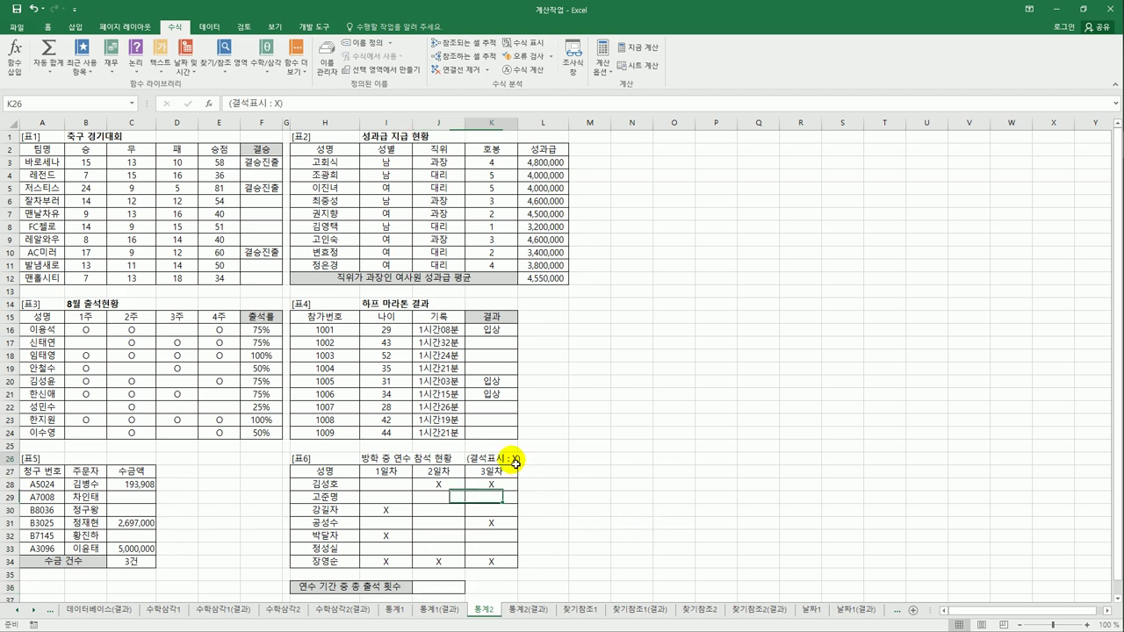
pyautogui.click(387, 511)
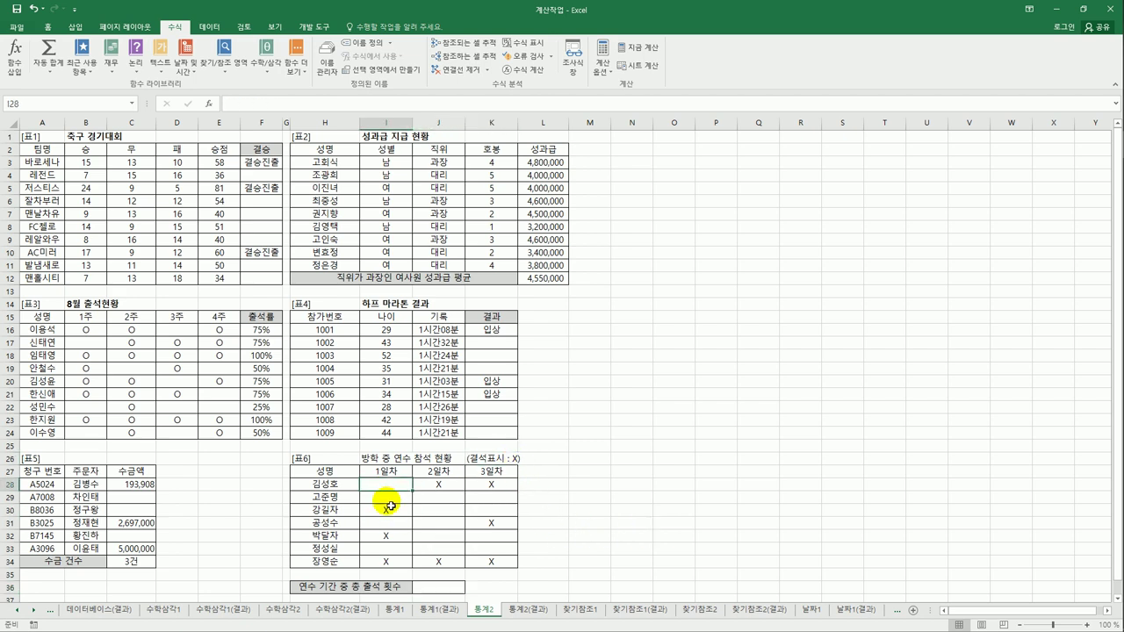
pyautogui.click(386, 523)
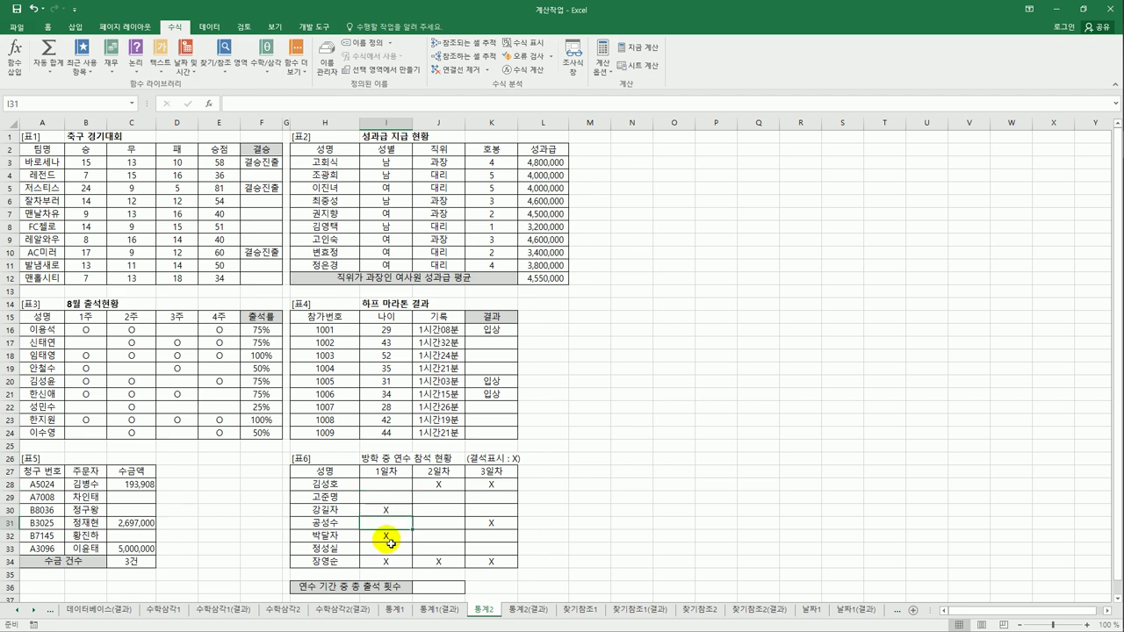
pyautogui.click(433, 586)
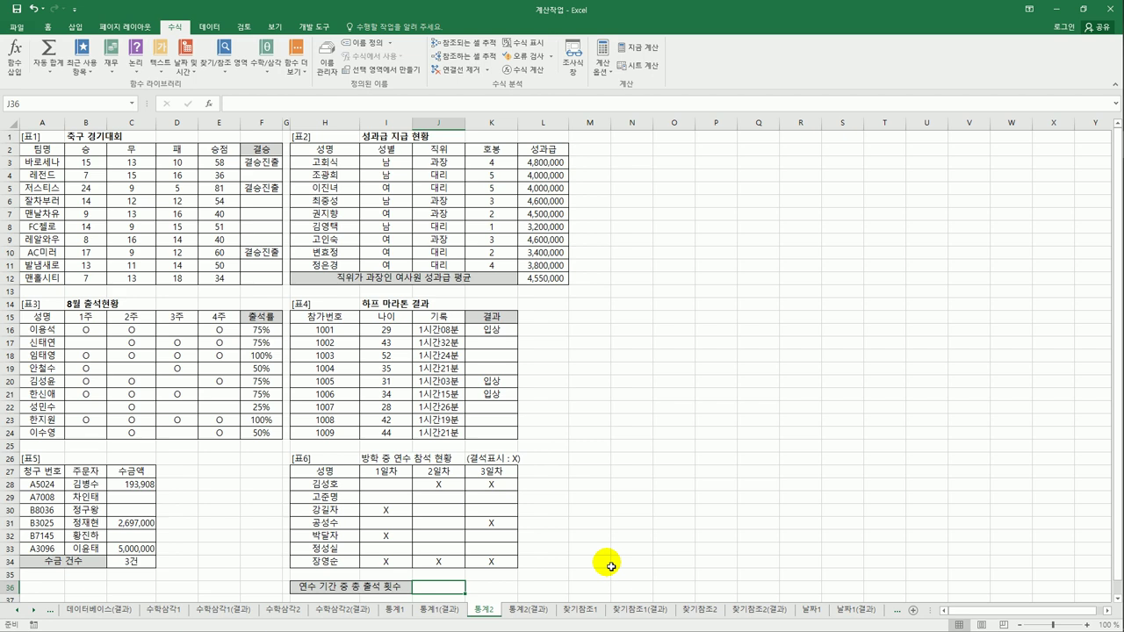
pyautogui.write('=')
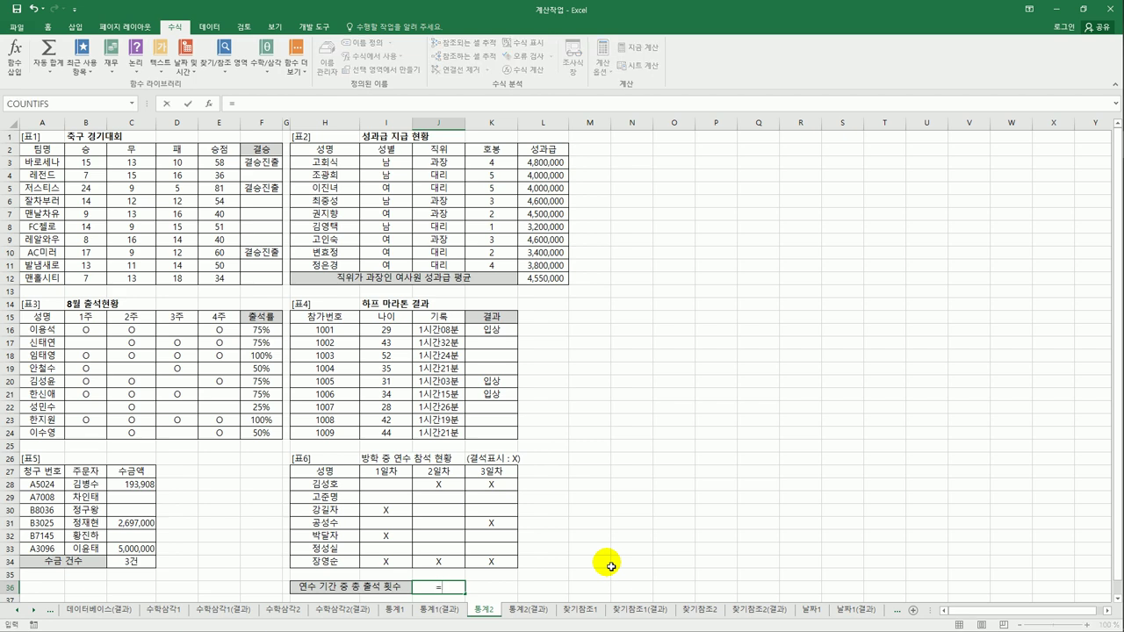
pyautogui.write('cou')
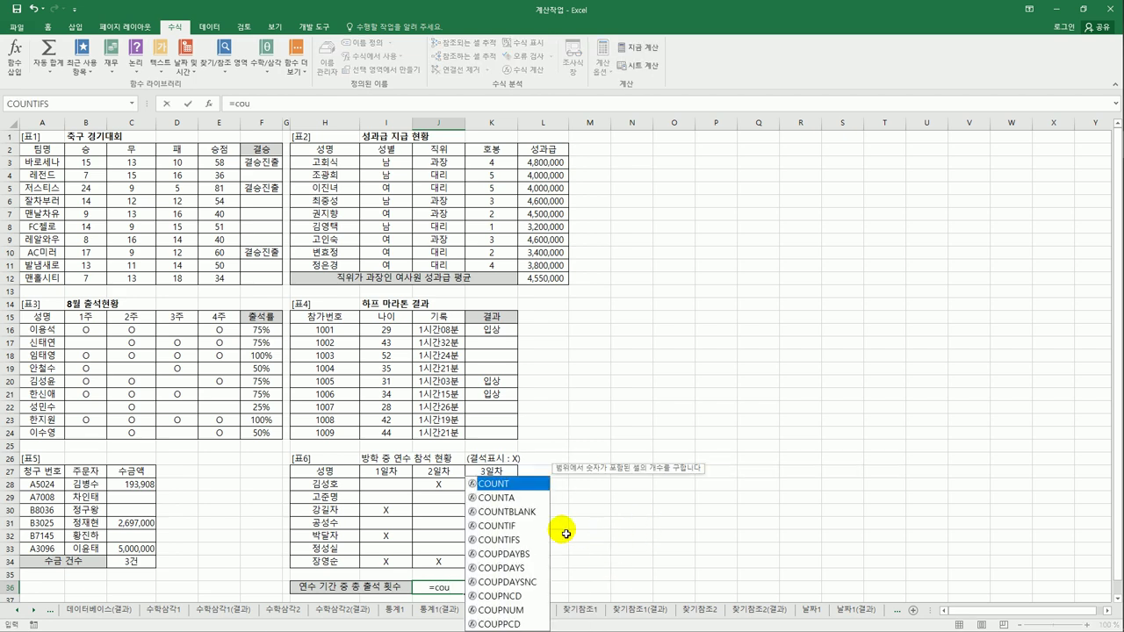
pyautogui.doubleClick(541, 512)
pyautogui.moveTo(379, 483); pyautogui.dragTo(492, 569)
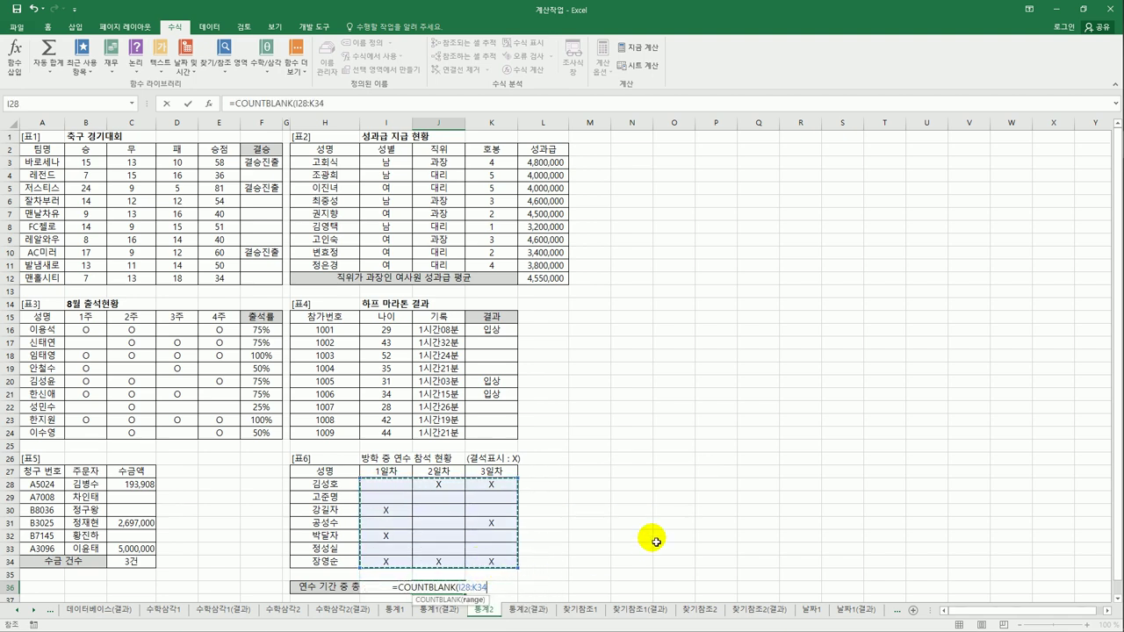
# Close J36's COUNTBLANK function, append &"회" to it and enter the formula
pyautogui.write(')&')
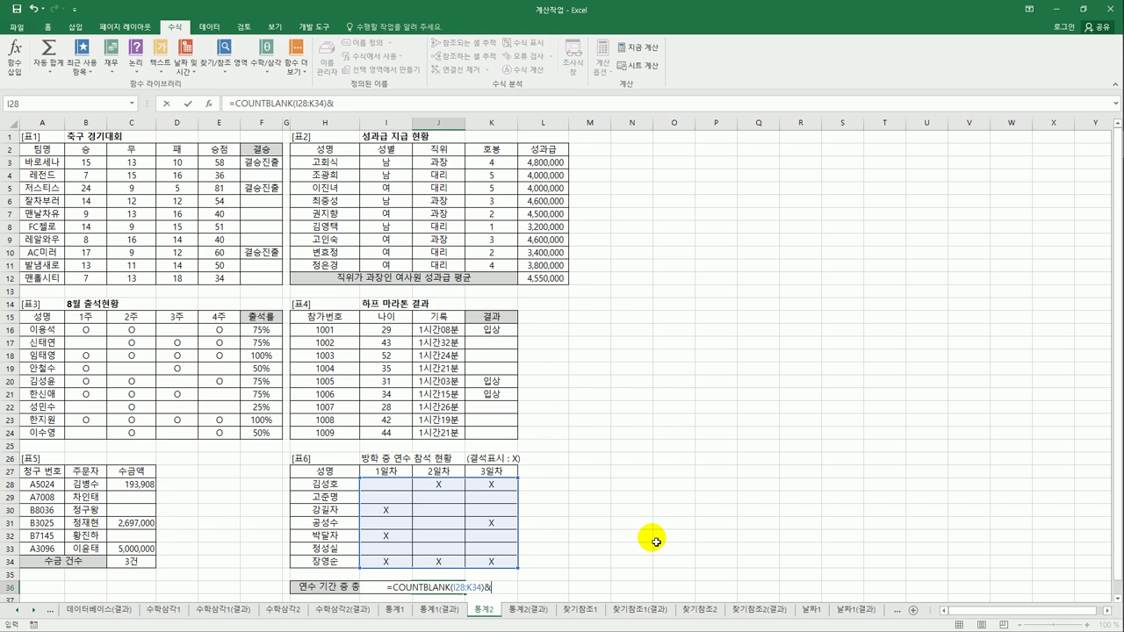
pyautogui.write('"gh')
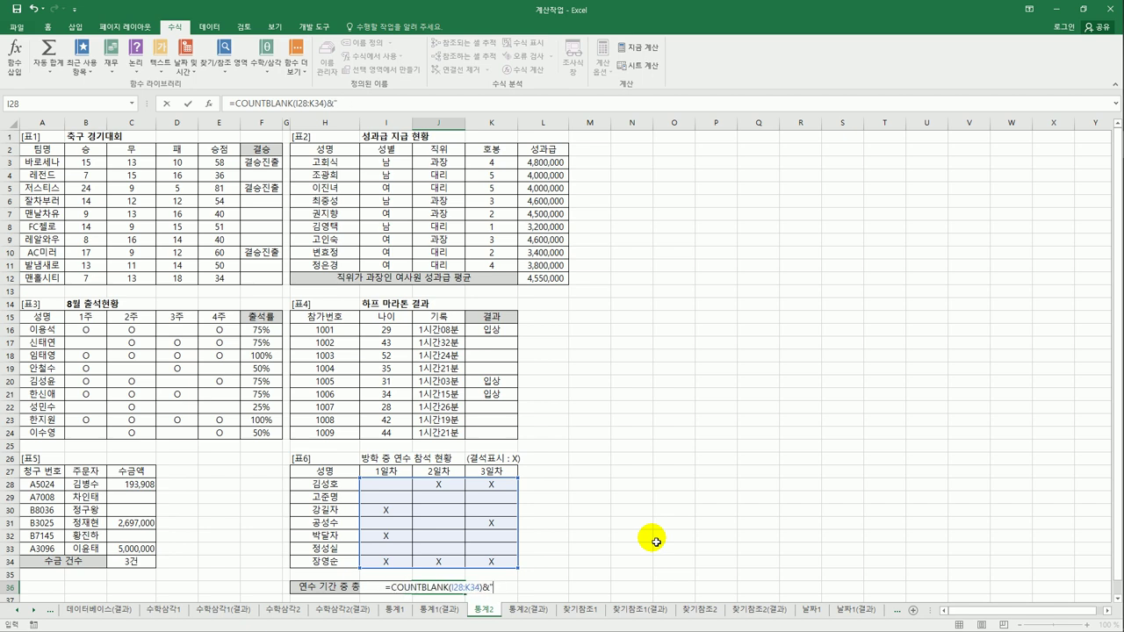
pyautogui.press('BackSpace')
pyautogui.press('BackSpace')
pyautogui.write('회')
pyautogui.press('Return')
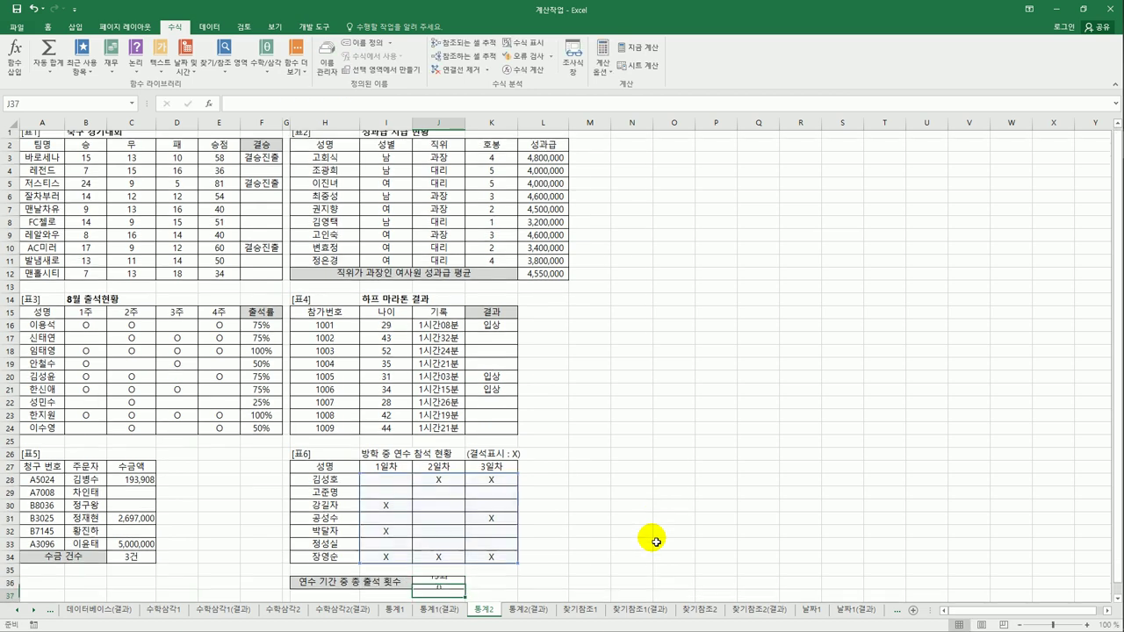
# Open the 통계2(결과) sheet to compare the completed 통계2 answers with the reference results
pyautogui.scroll(1, 588, 525)
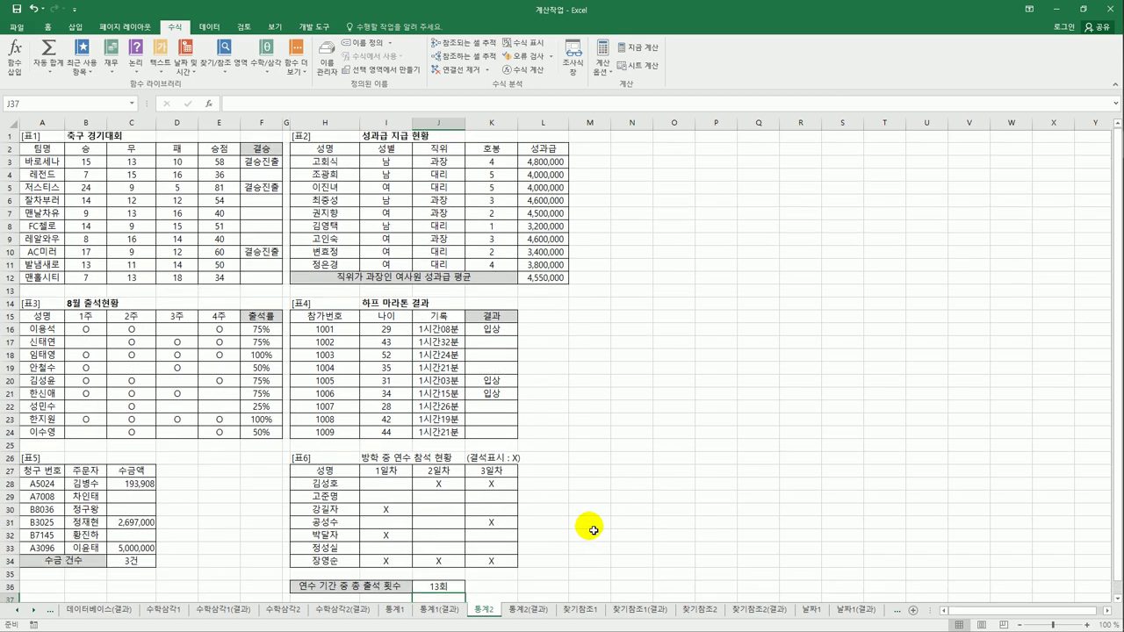
pyautogui.click(650, 502)
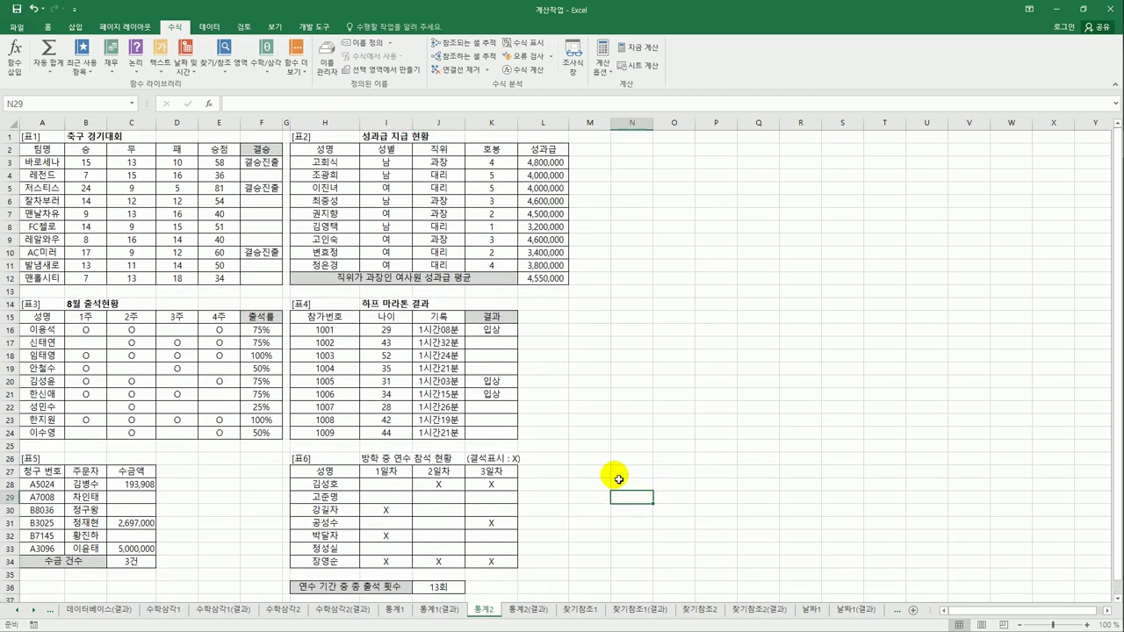
pyautogui.click(525, 611)
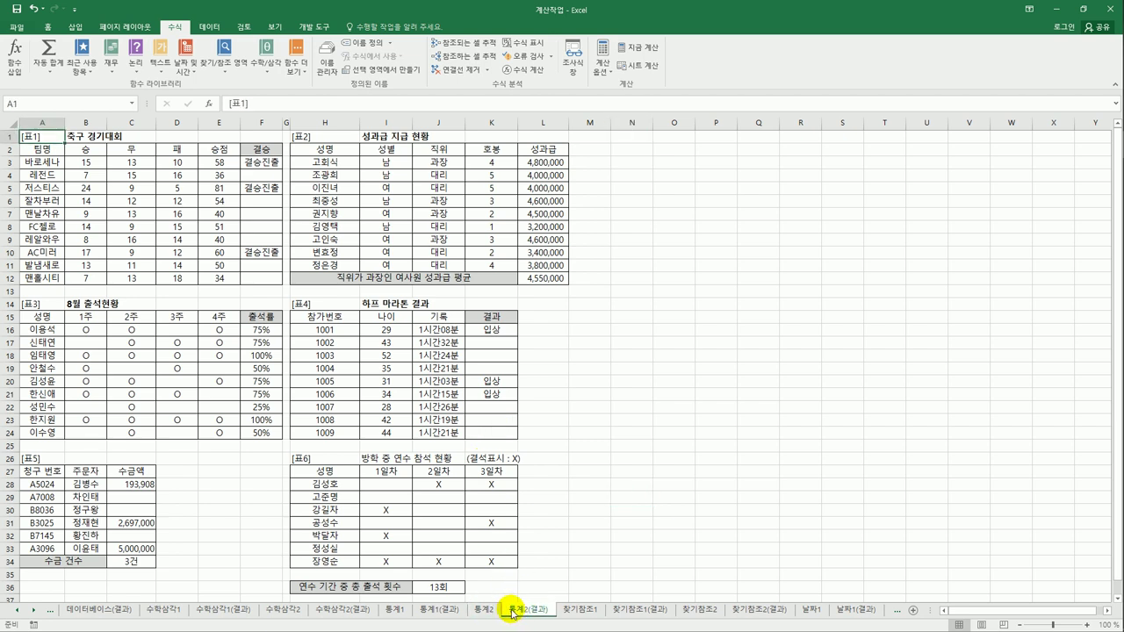
pyautogui.click(524, 609)
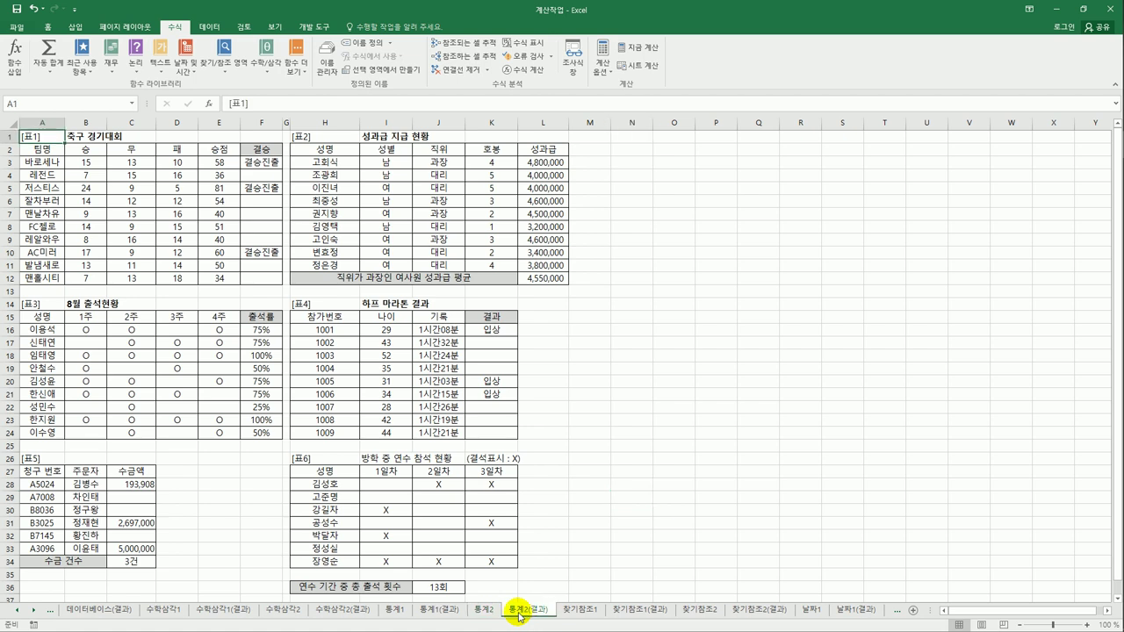